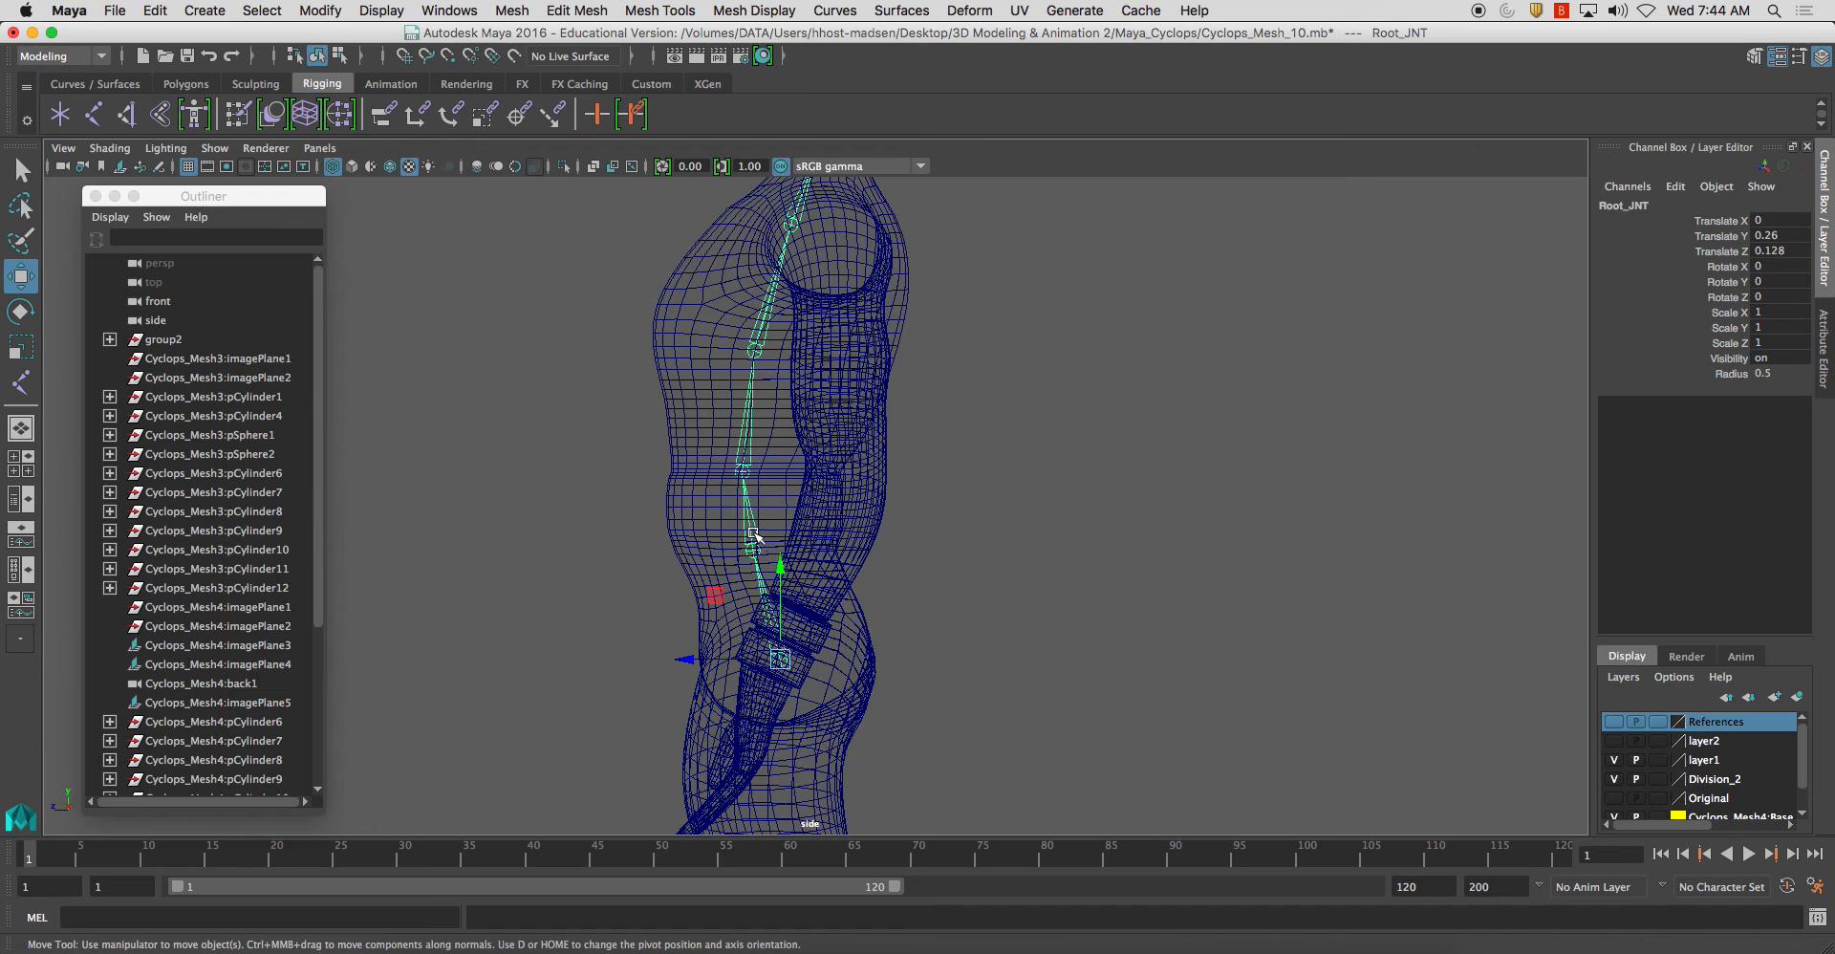
Inspect the joints of the character's skeleton one by one, from the root up through the spine to the head
{"action": "left_click", "coordinate": [755, 521]}
{"action": "left_click", "coordinate": [758, 400]}
{"action": "left_click", "coordinate": [793, 311]}
{"action": "middle_click_drag", "start_coordinate": [793, 312], "coordinate": [799, 452], "text": "alt"}
{"action": "left_click", "coordinate": [799, 438]}
{"action": "left_click", "coordinate": [828, 354]}
{"action": "left_click", "coordinate": [831, 280]}
{"action": "left_click", "coordinate": [748, 209]}
{"action": "middle_click_drag", "start_coordinate": [893, 339], "coordinate": [926, 450], "text": "alt"}
{"action": "scroll", "coordinate": [926, 450], "scroll_direction": "down", "scroll_amount": 2}
{"action": "middle_click_drag", "start_coordinate": [1044, 447], "coordinate": [1073, 225], "text": "alt"}
{"action": "scroll", "coordinate": [970, 446], "scroll_direction": "down", "scroll_amount": 1}
{"action": "middle_click_drag", "start_coordinate": [971, 446], "coordinate": [990, 426], "text": "alt"}
Select group2 and delete the construction history of all objects in the scene
{"action": "left_click", "coordinate": [248, 215]}
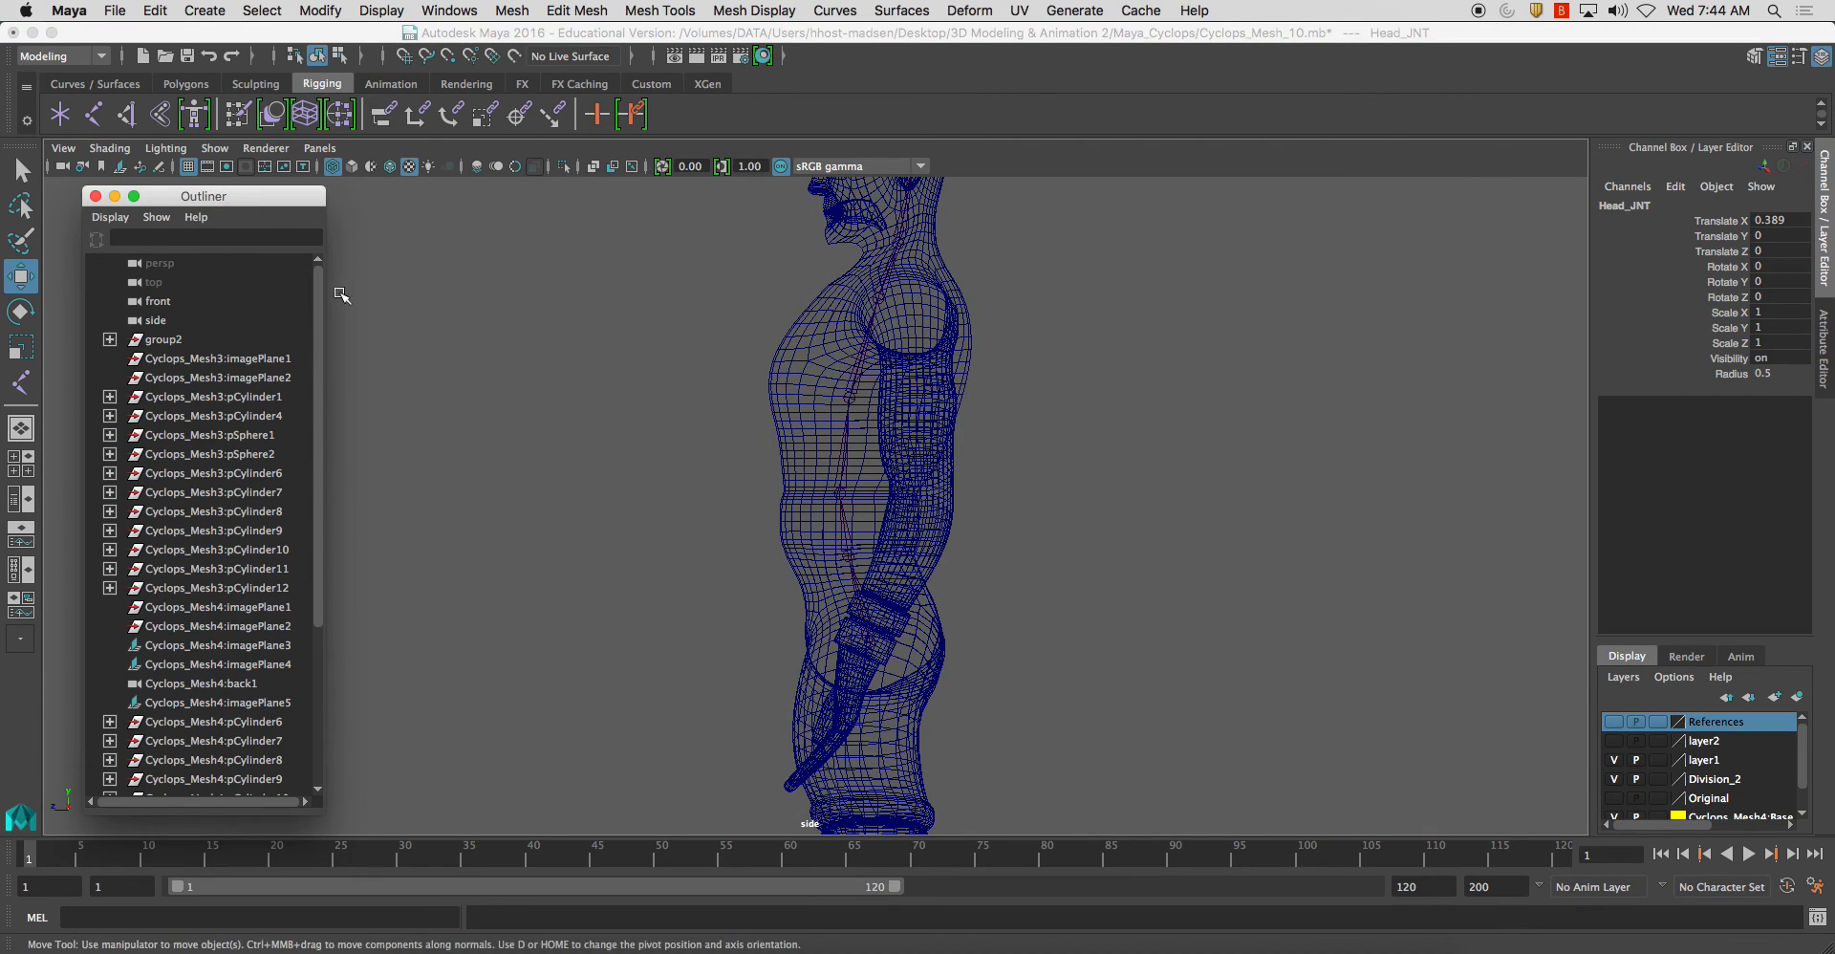
{"action": "scroll", "coordinate": [271, 681], "scroll_direction": "down", "scroll_amount": 4}
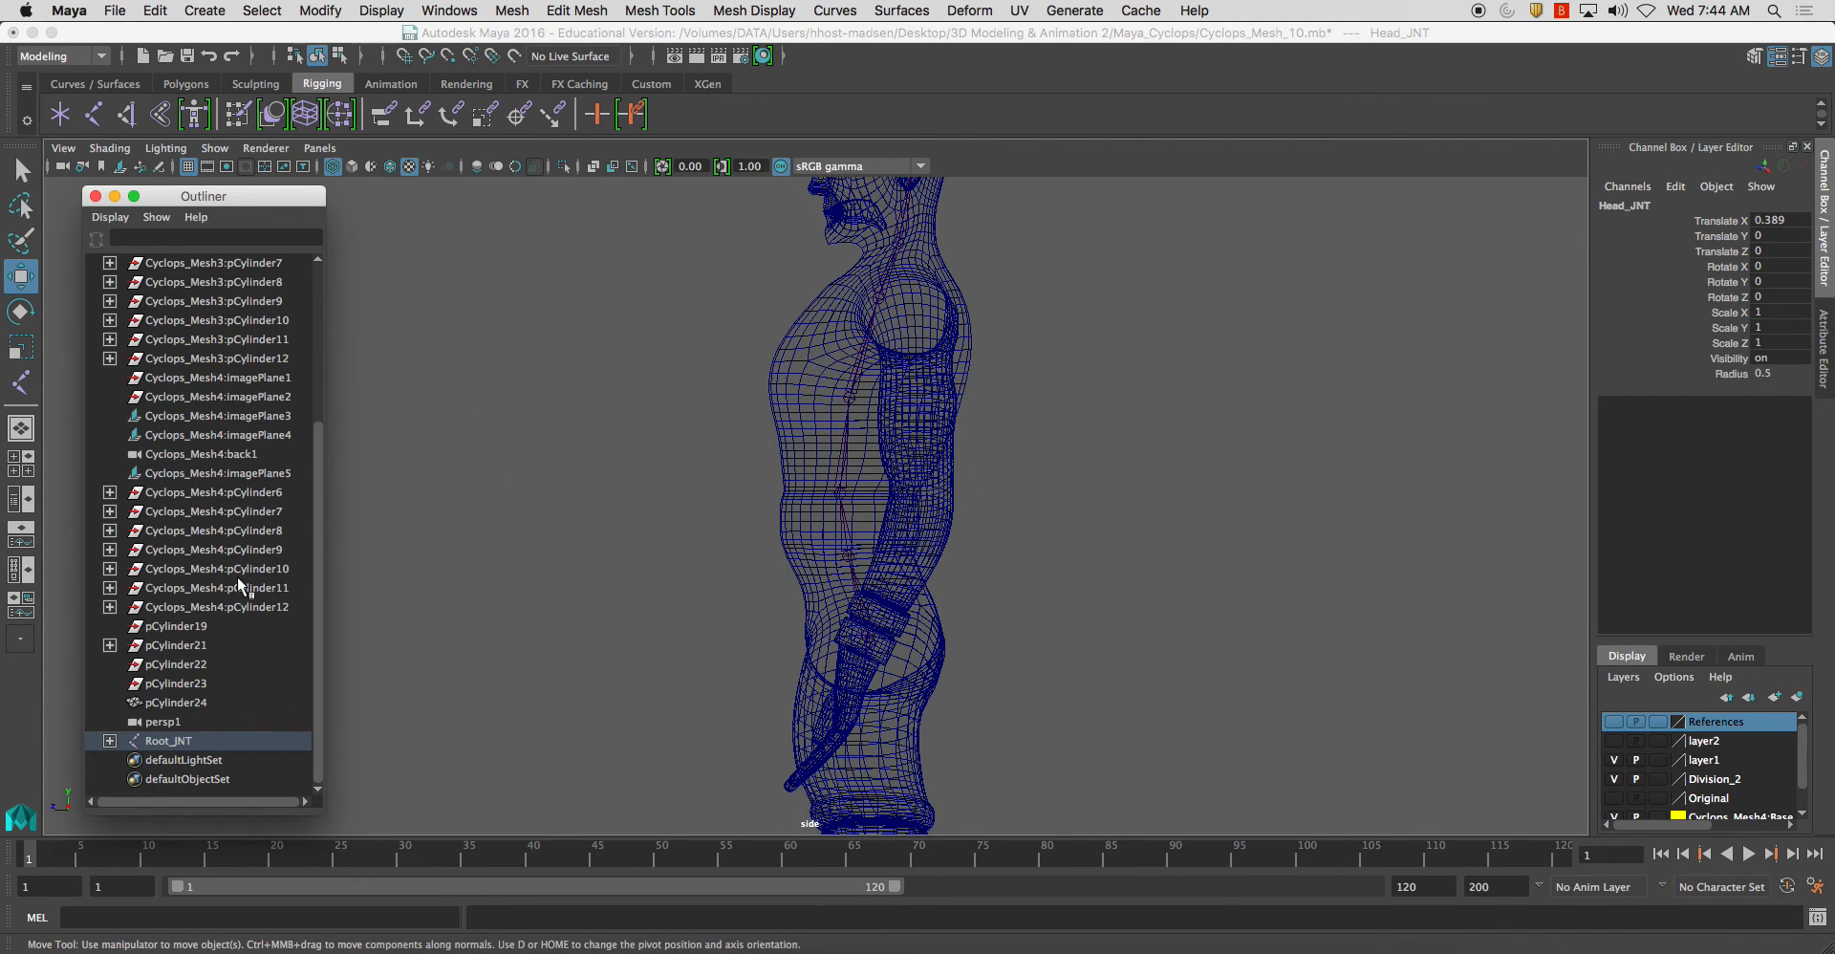
{"action": "left_click", "coordinate": [356, 222]}
{"action": "left_click", "coordinate": [157, 7]}
{"action": "left_click", "coordinate": [434, 337]}
{"action": "scroll", "coordinate": [243, 353], "scroll_direction": "up", "scroll_amount": 4}
{"action": "left_click", "coordinate": [181, 339]}
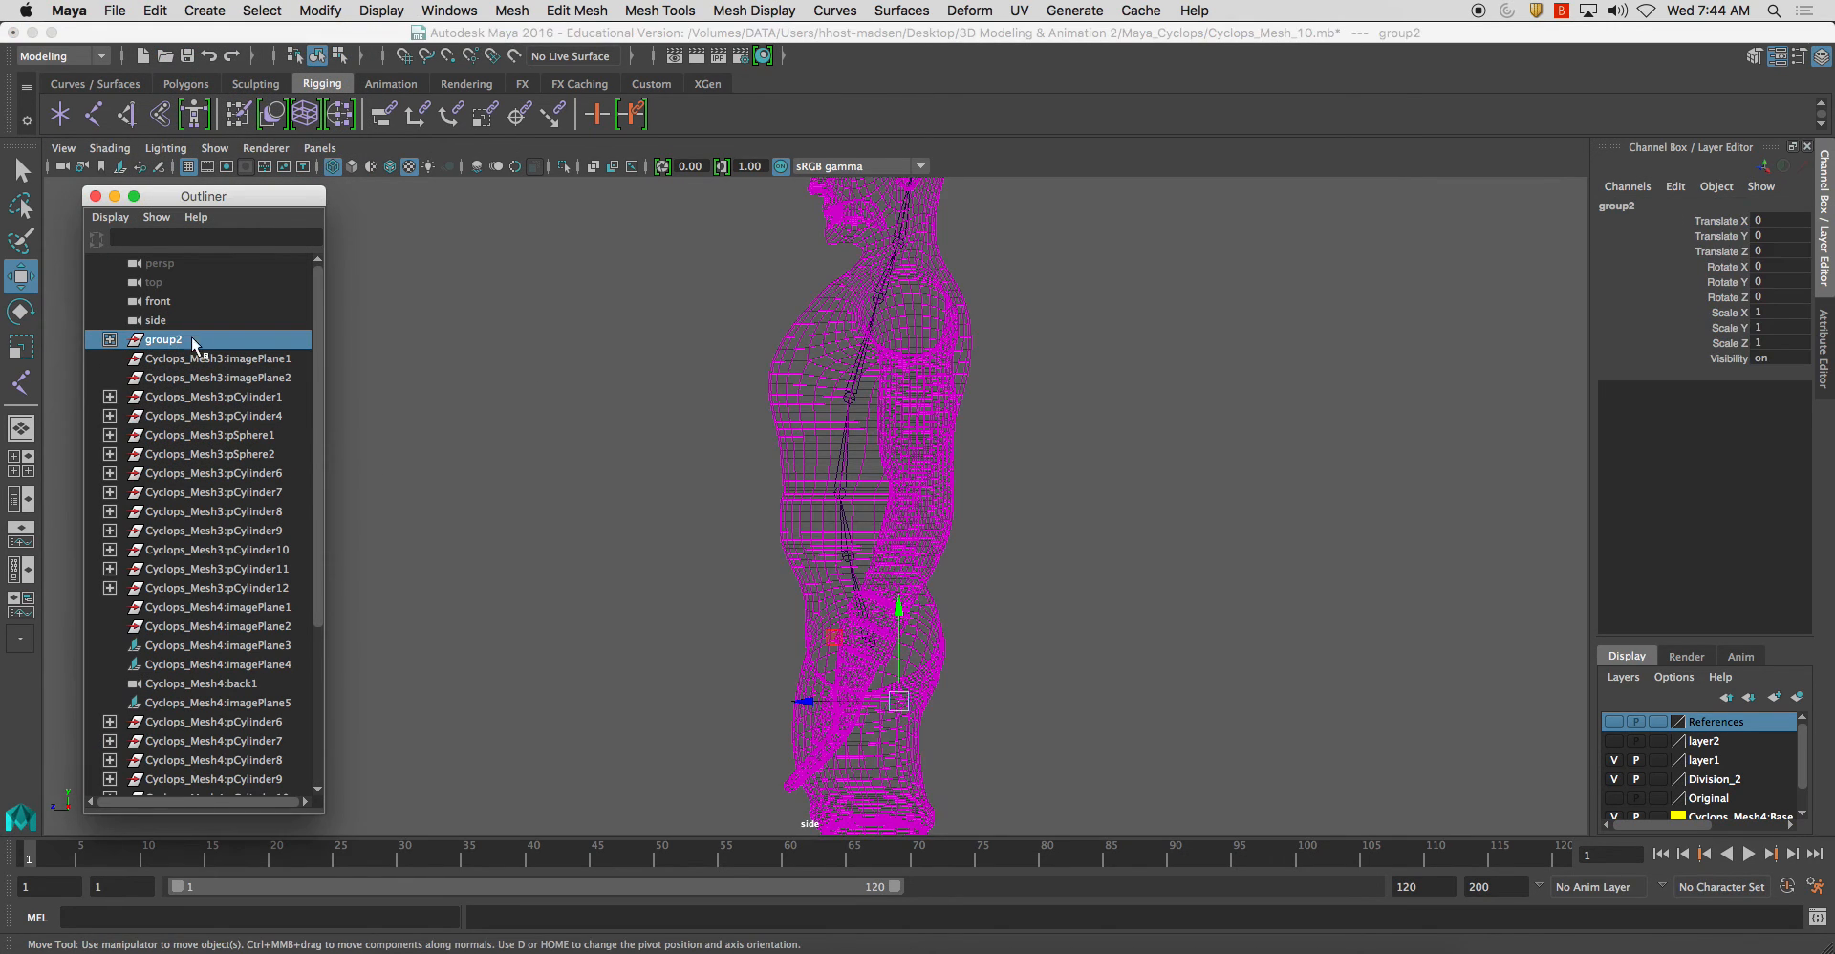
{"action": "middle_click_drag", "start_coordinate": [704, 348], "coordinate": [705, 409], "text": "alt"}
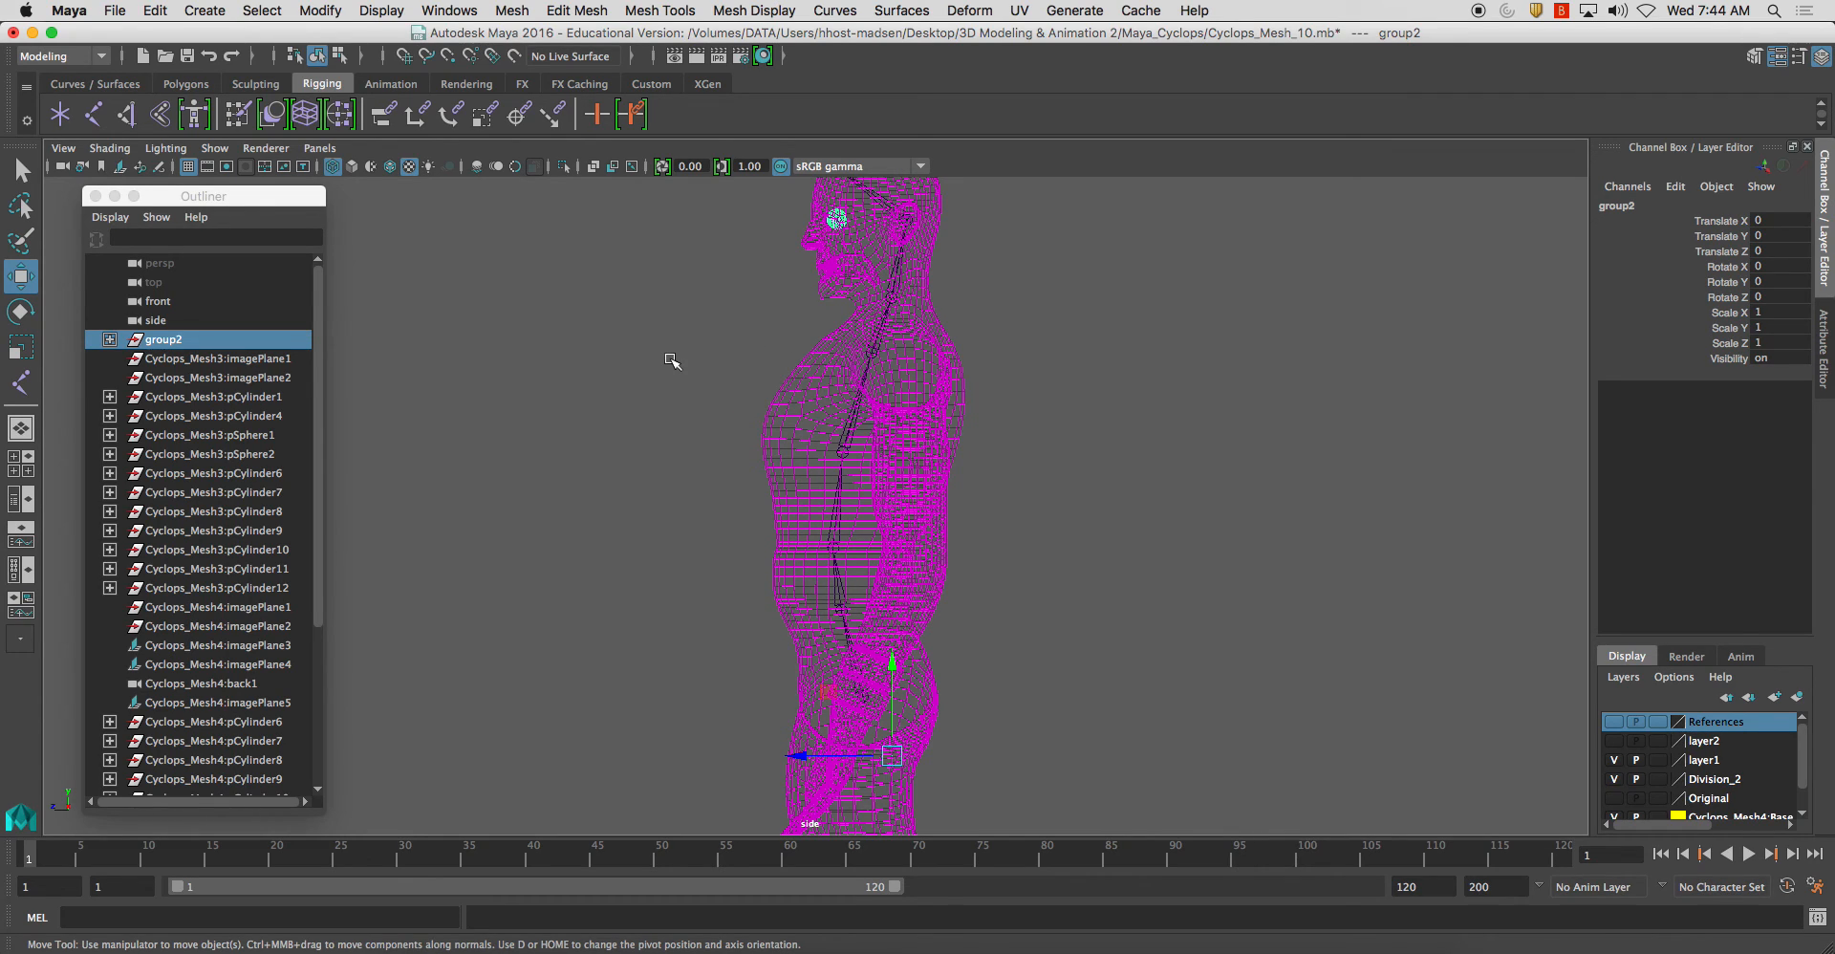
{"action": "left_click", "coordinate": [157, 11]}
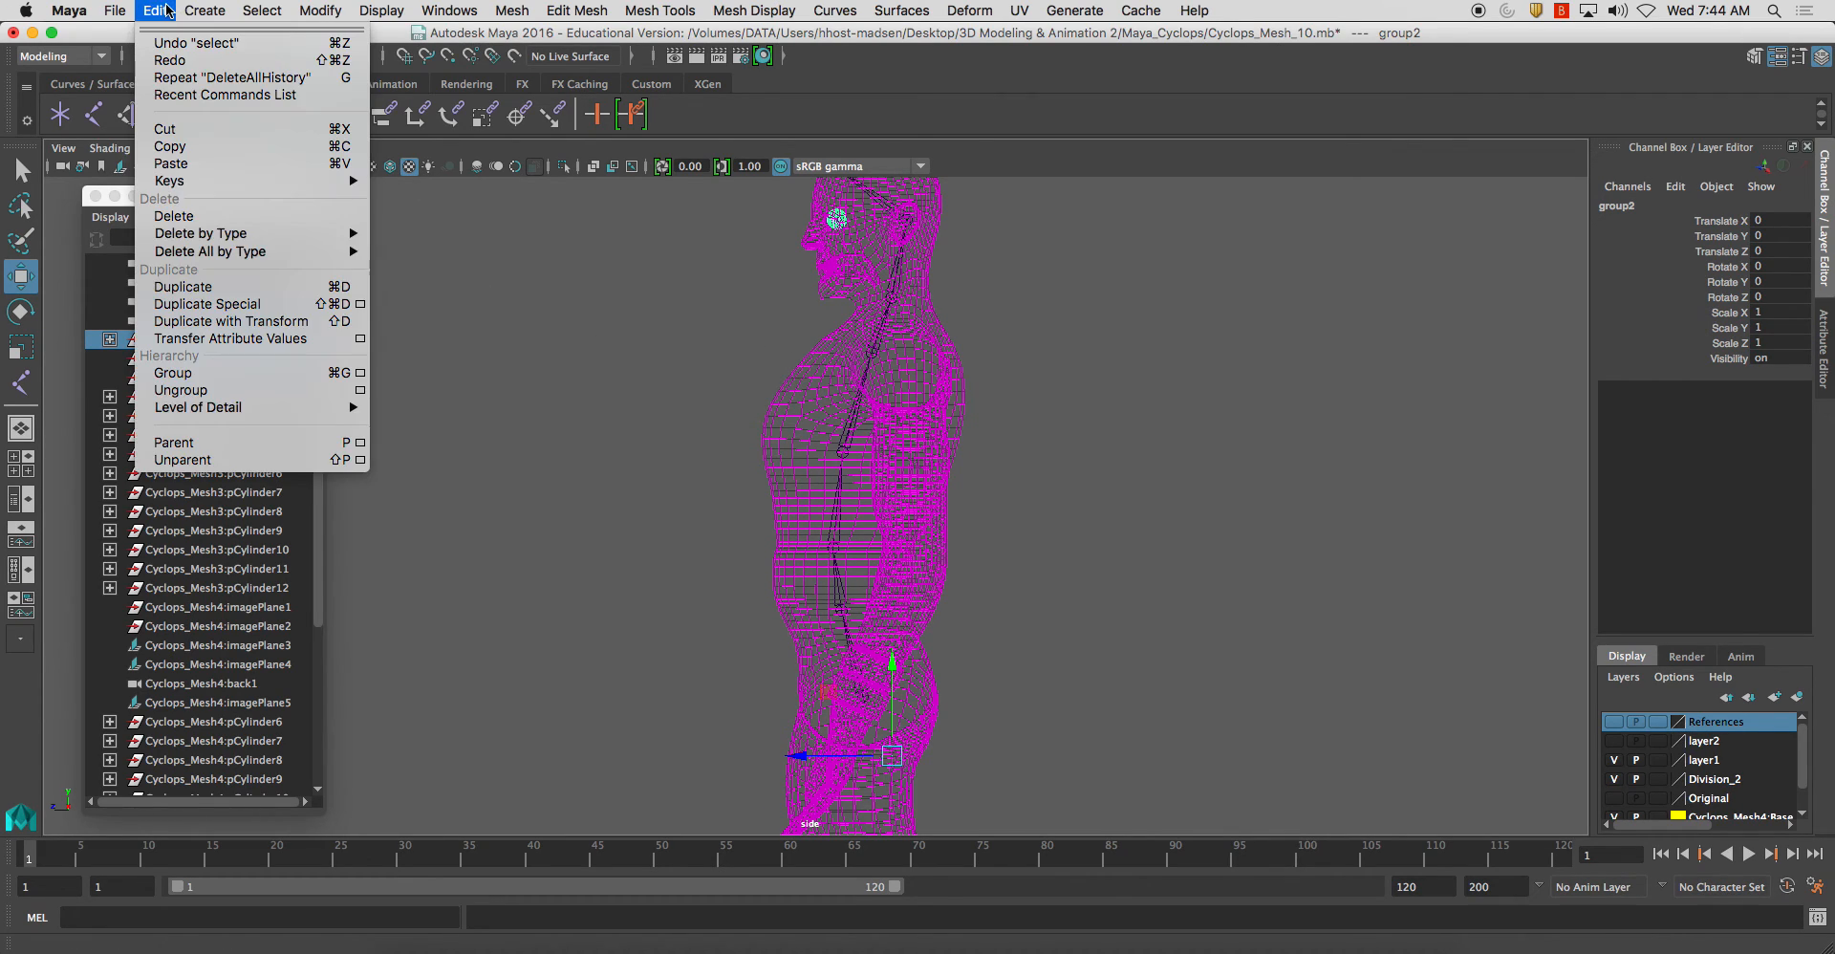
{"action": "mouse_move", "coordinate": [279, 257]}
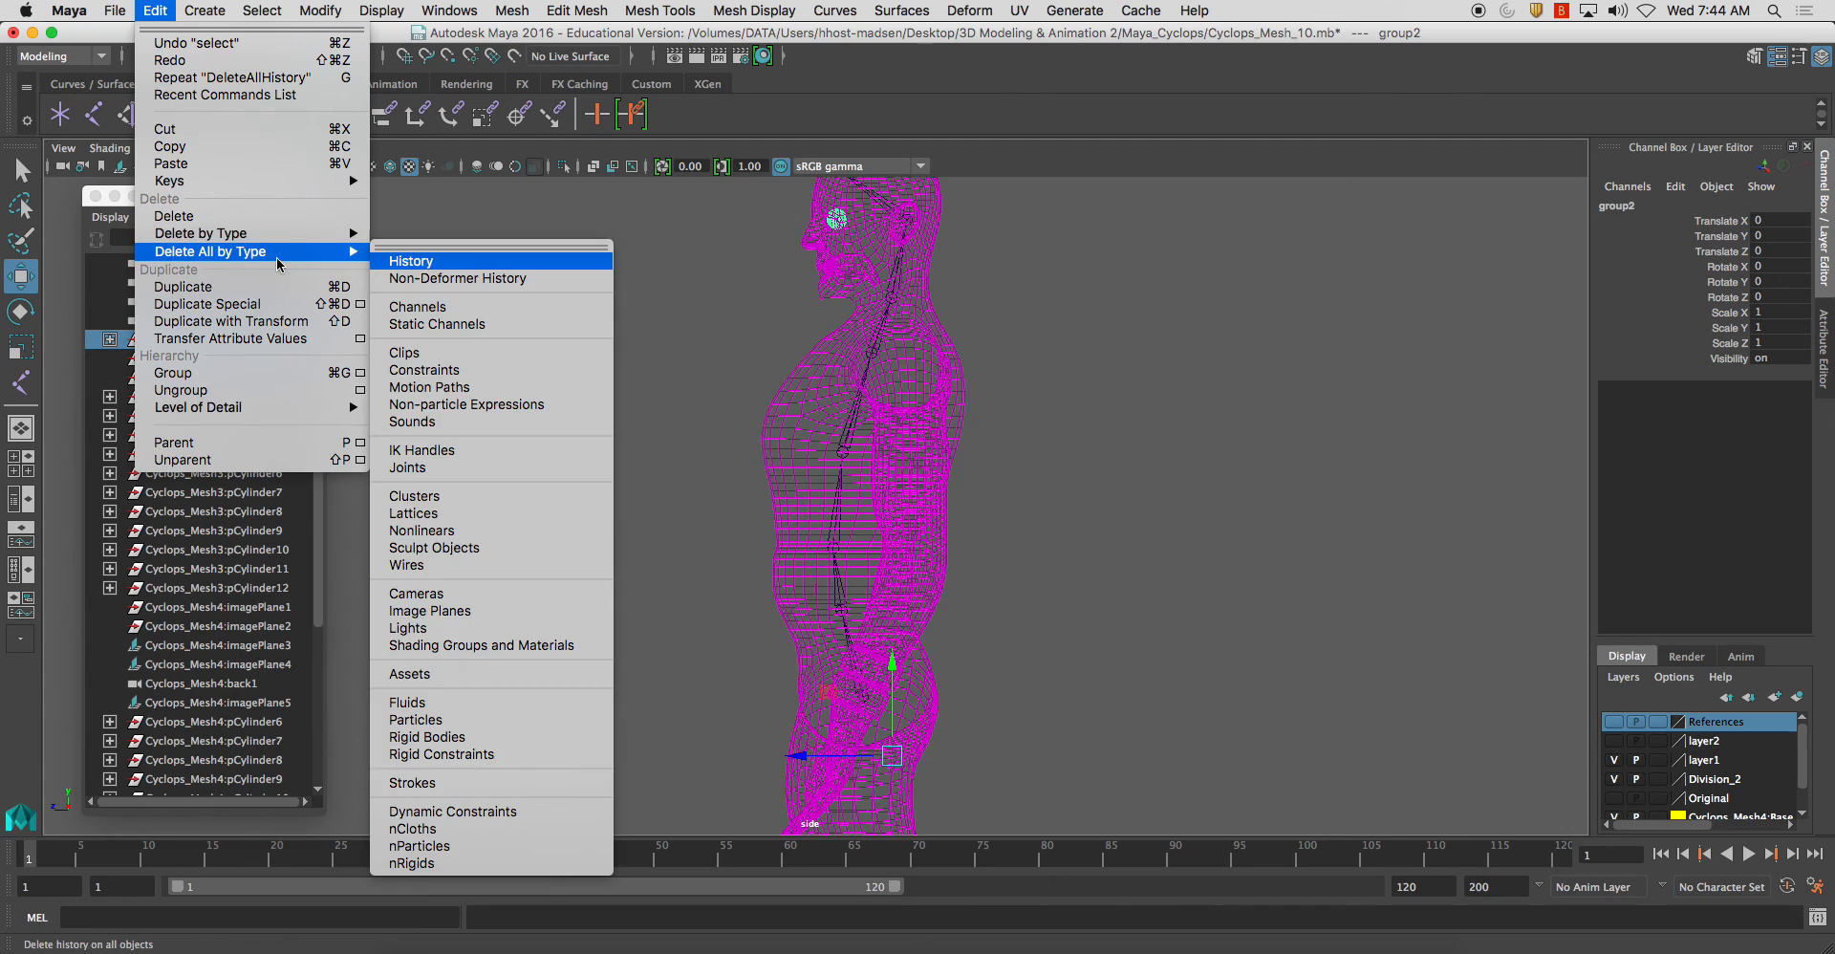
{"action": "left_click", "coordinate": [433, 262]}
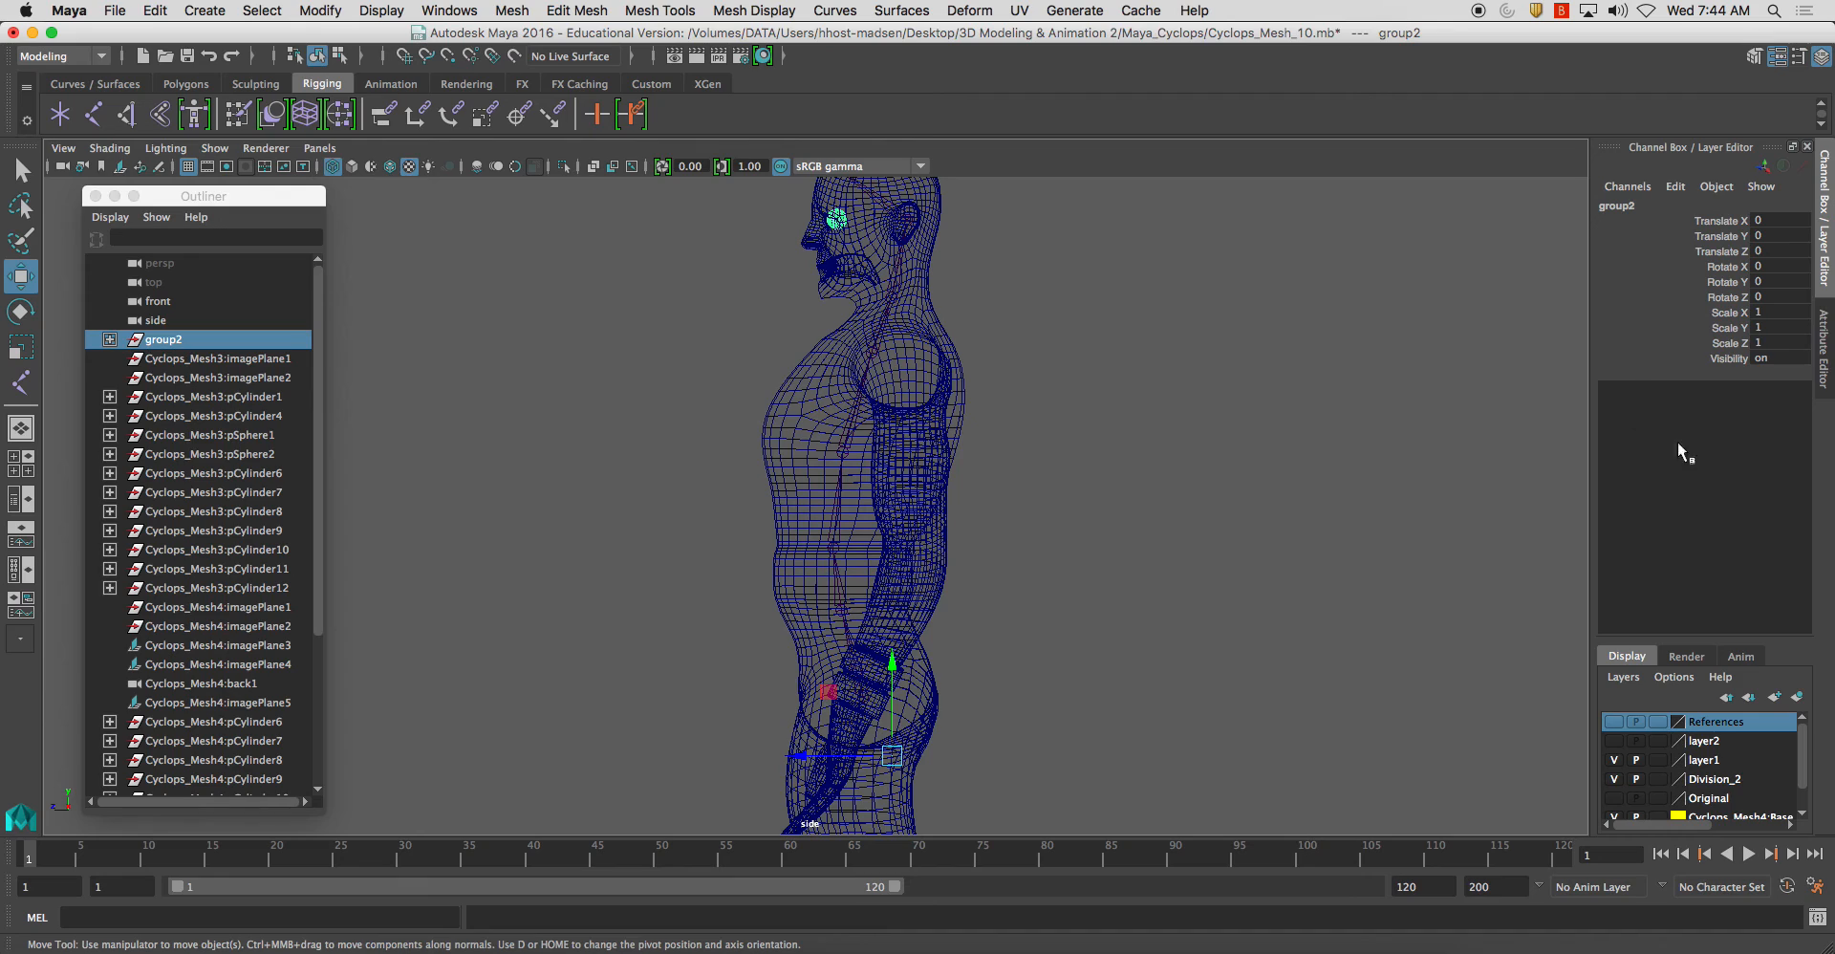
Try deleting all Outliner nodes from group2 through Cyclops_Mesh4:imagePlane2, and undo the deletion
{"action": "left_click", "coordinate": [283, 371]}
{"action": "left_click", "coordinate": [270, 345]}
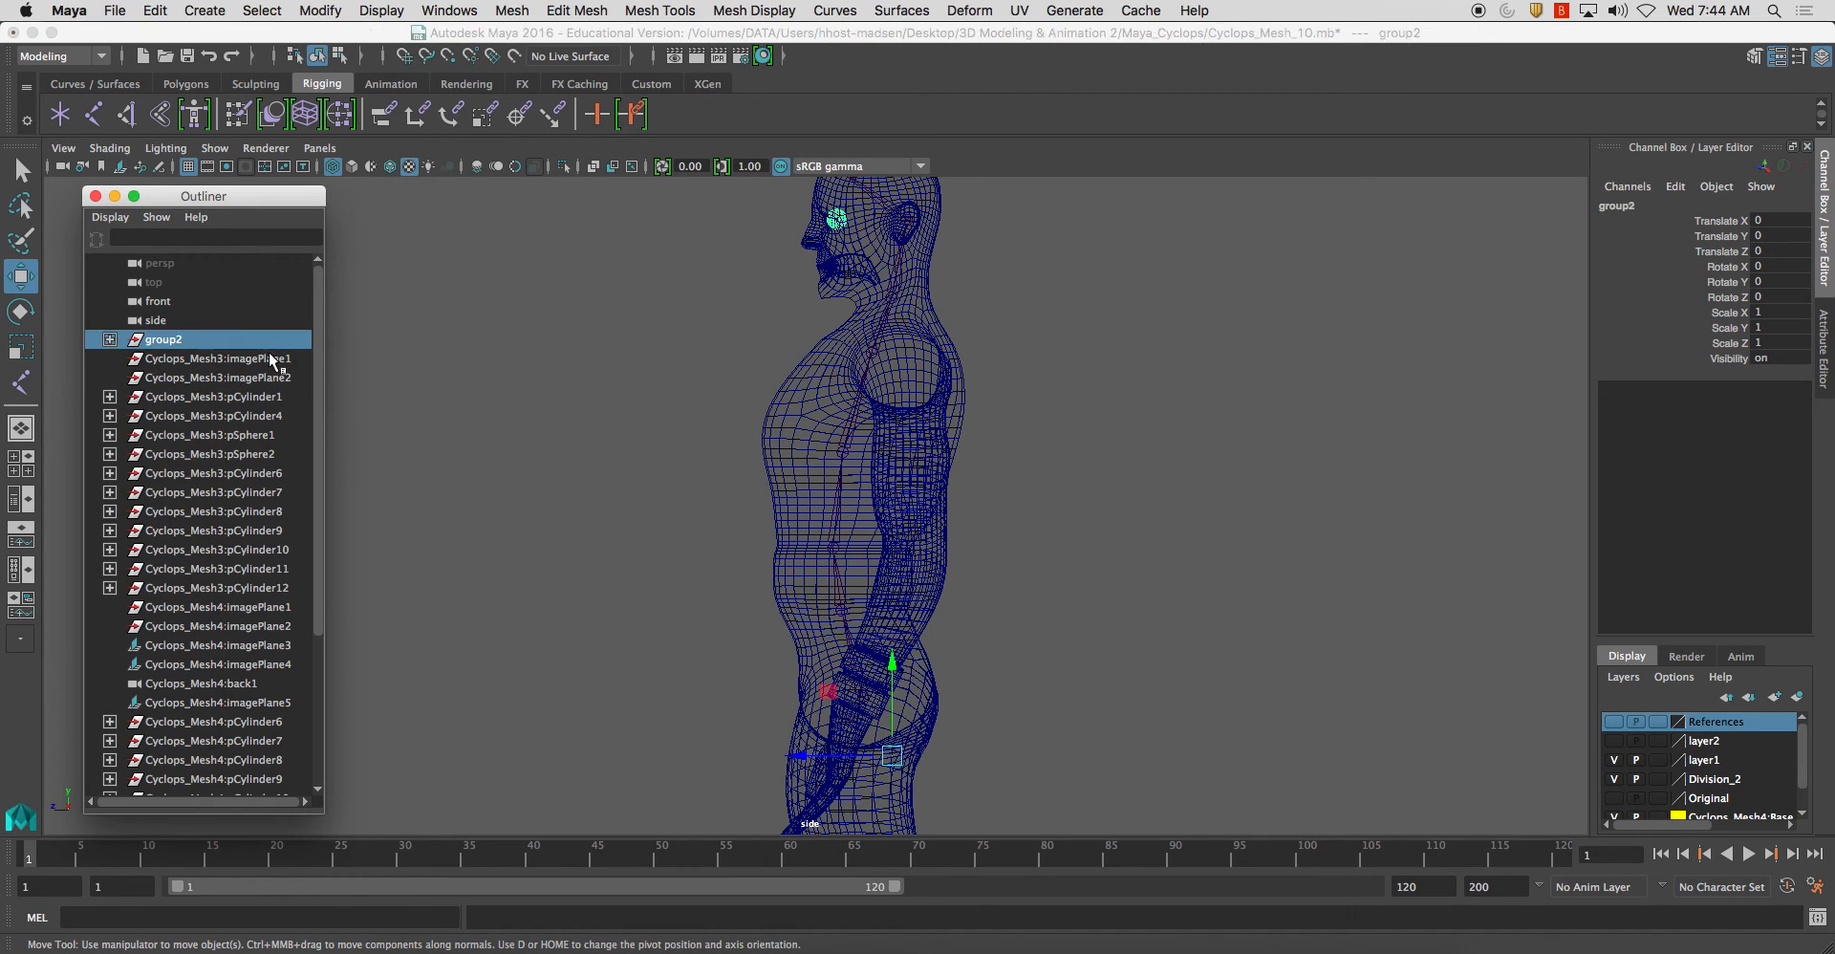
{"action": "left_click", "coordinate": [194, 606], "text": "shift"}
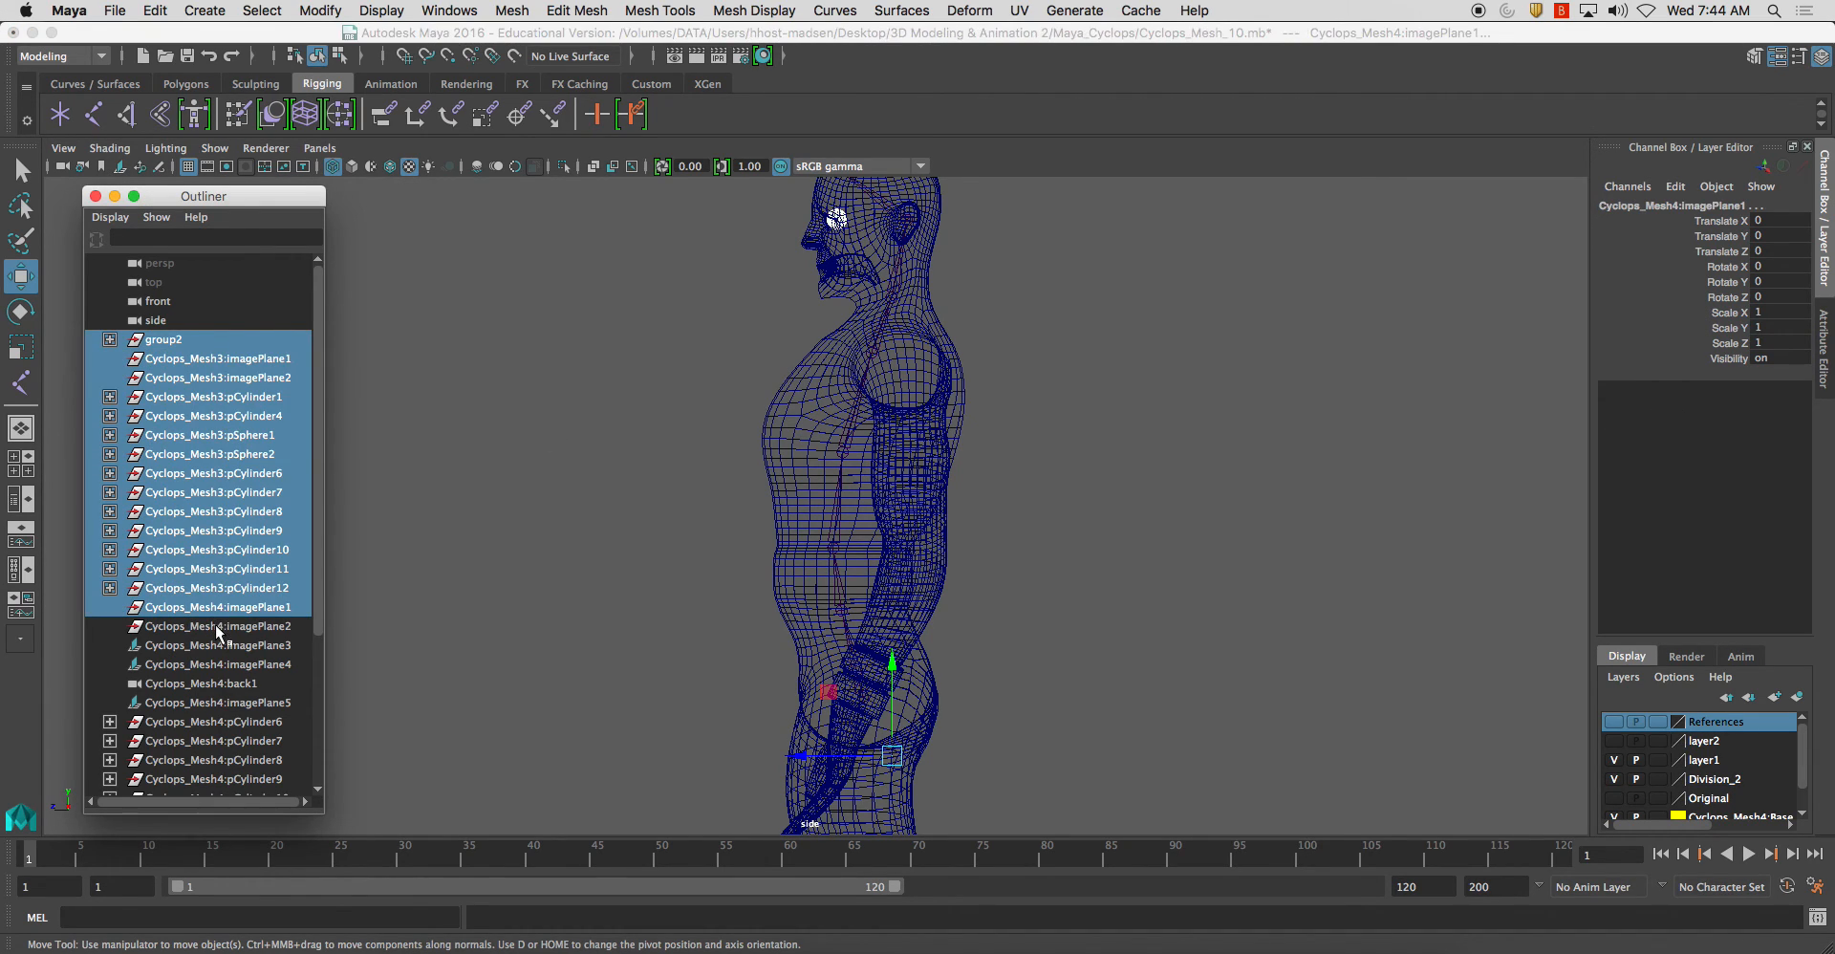
{"action": "left_click", "coordinate": [218, 626], "text": "shift"}
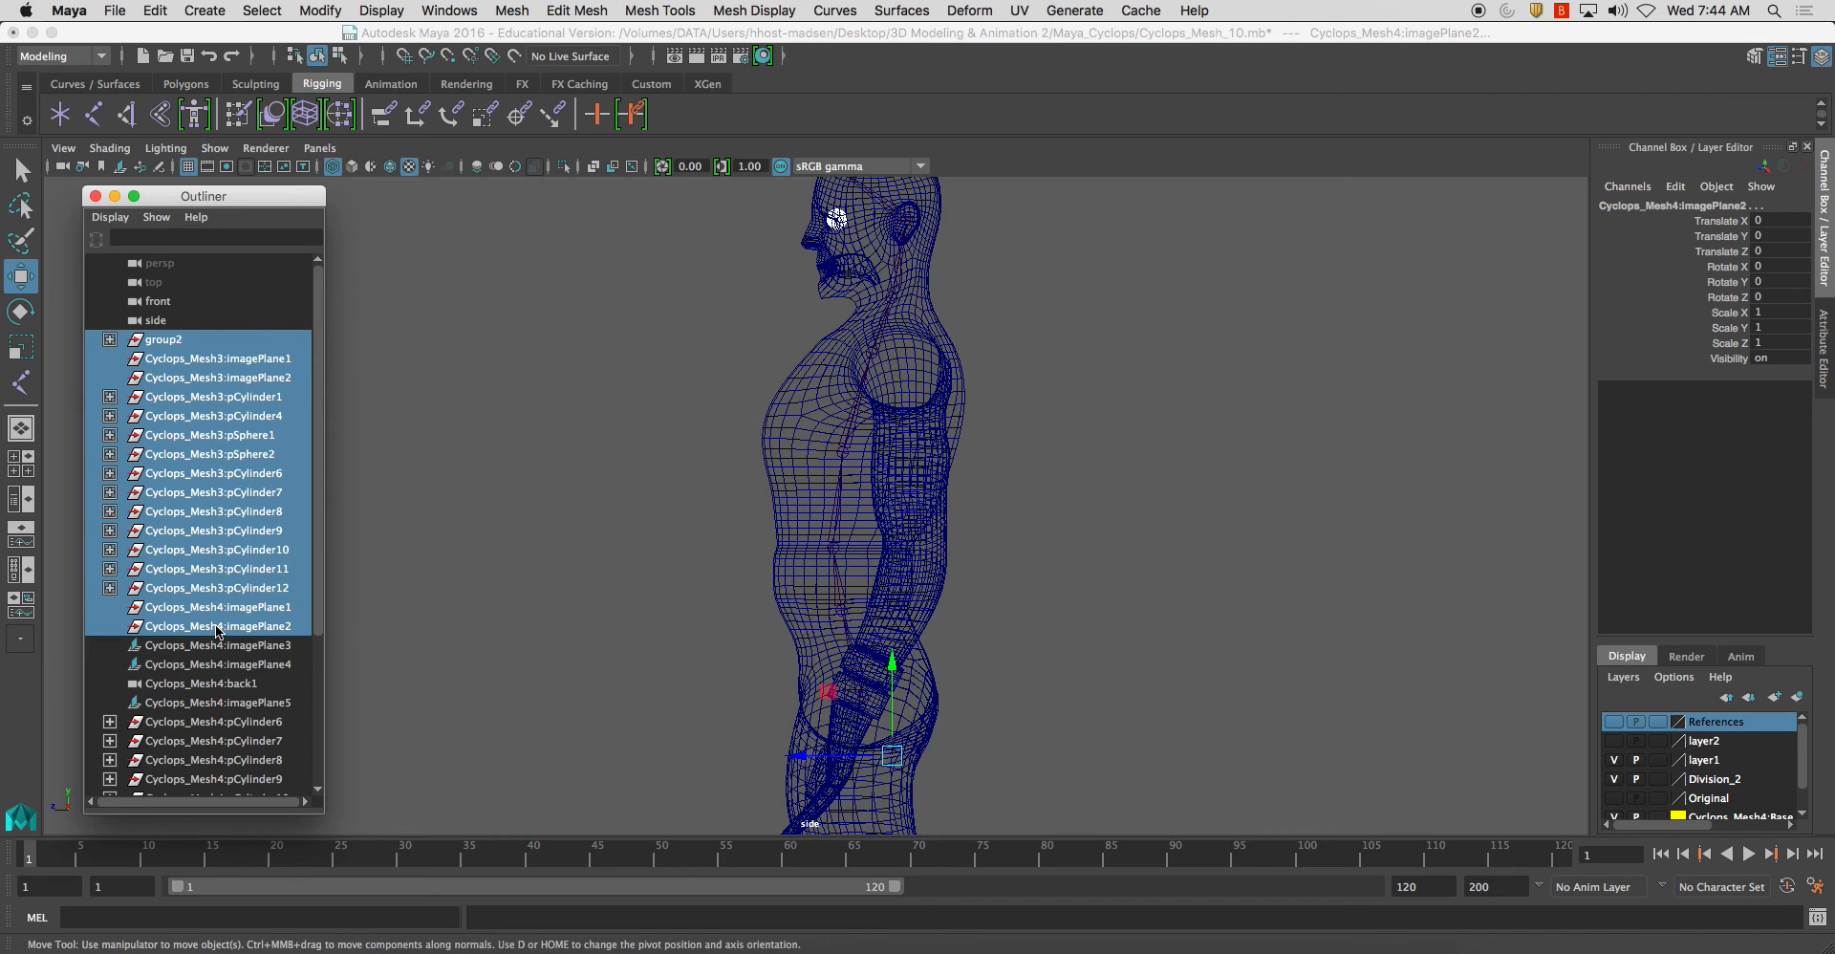
{"action": "key", "text": "Delete"}
{"action": "left_click", "coordinate": [425, 508]}
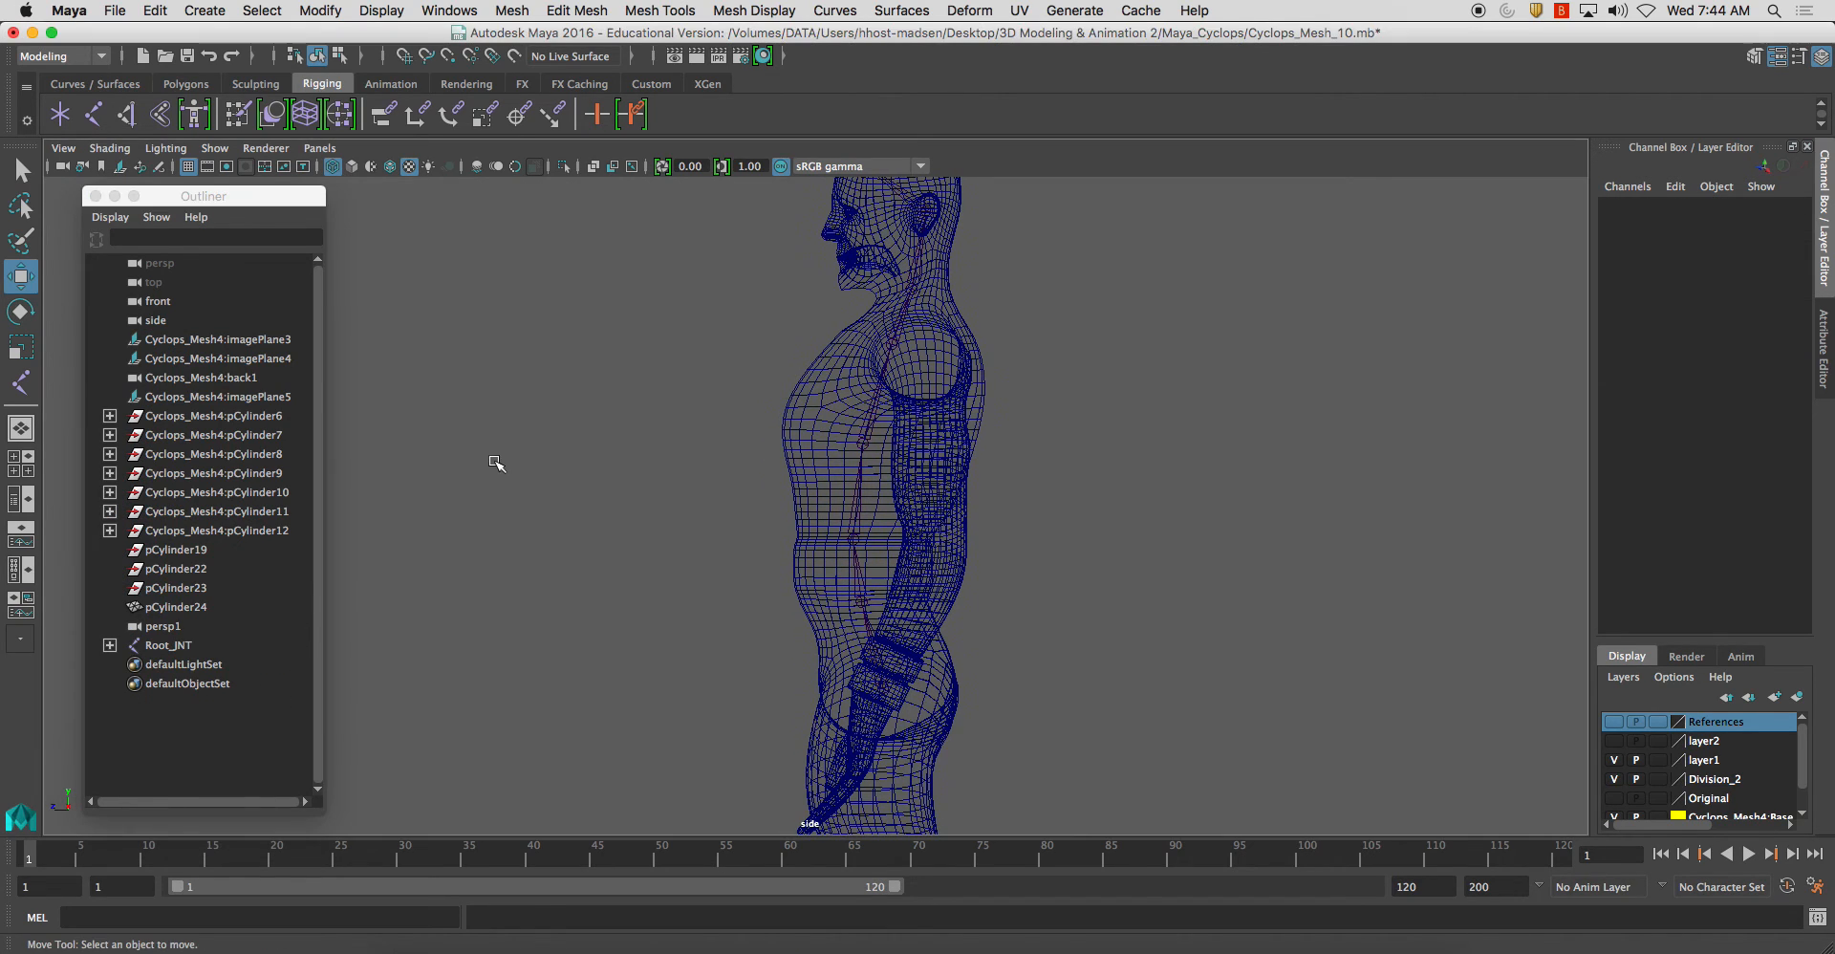
{"action": "key", "text": "ctrl+z"}
In the perspective view, examine the eye meshes and the contents of group2, group1 and group3 in the hierarchy
{"action": "key", "text": "space"}
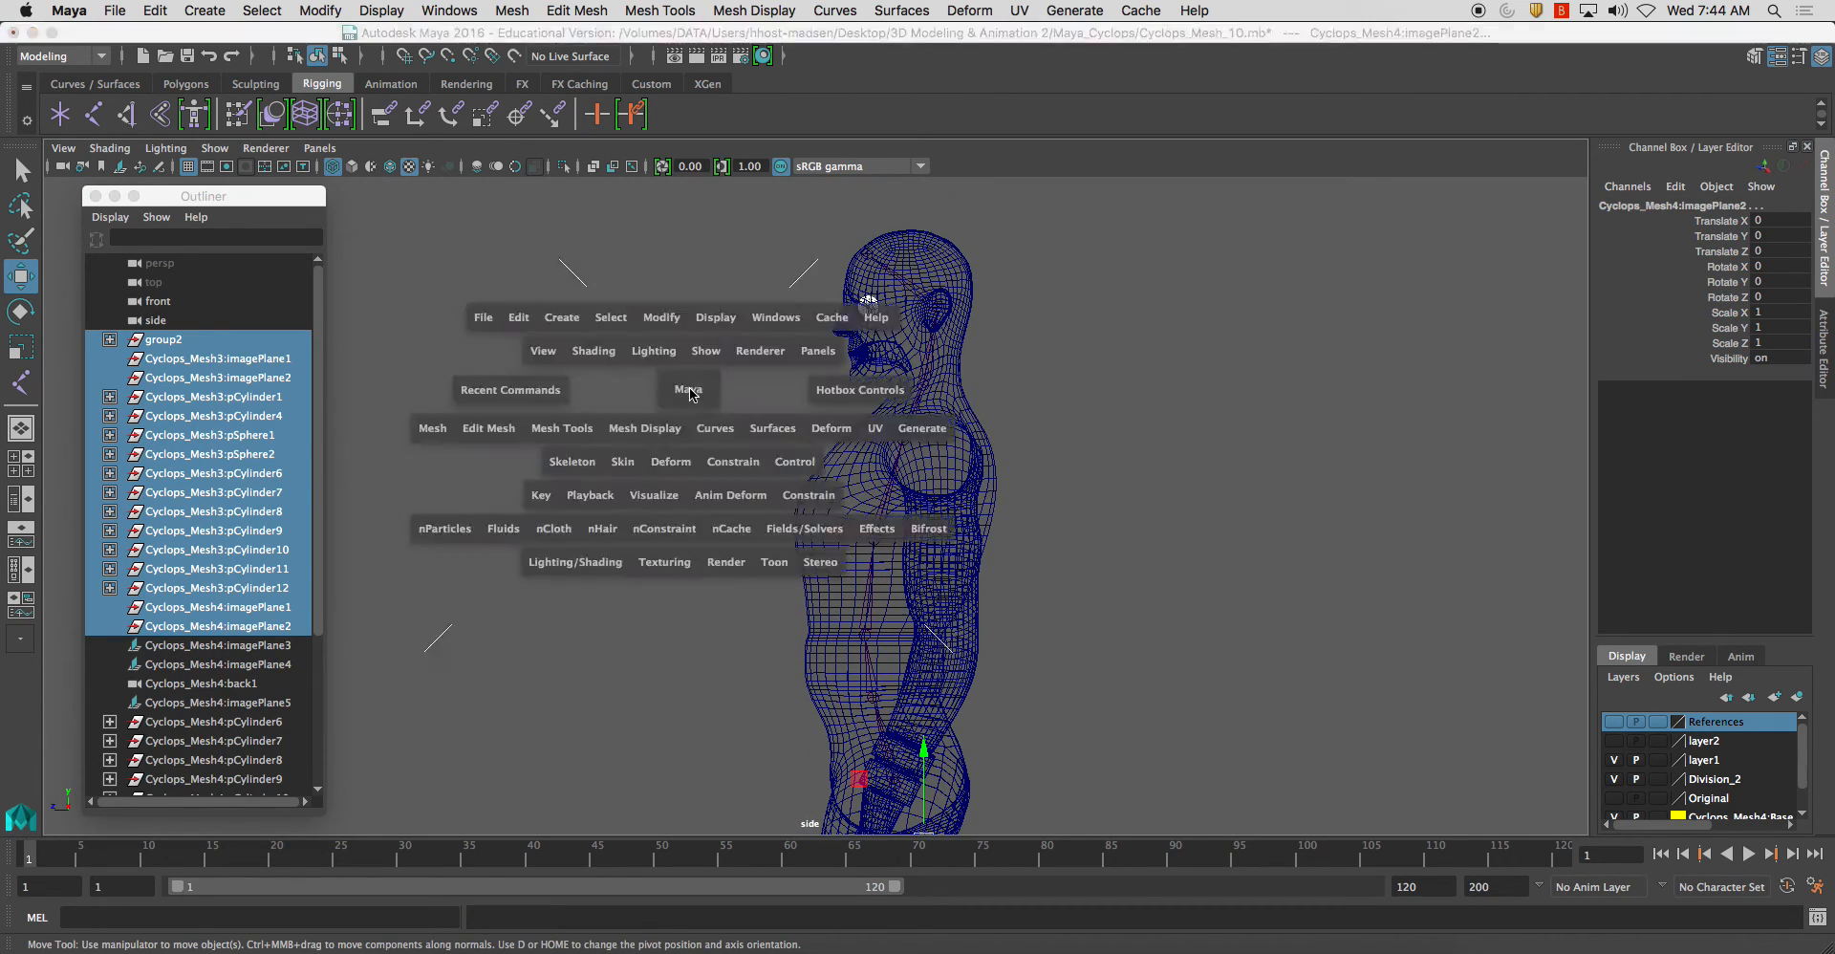
{"action": "key", "text": "space"}
{"action": "scroll", "coordinate": [1097, 337], "scroll_direction": "up", "scroll_amount": 5}
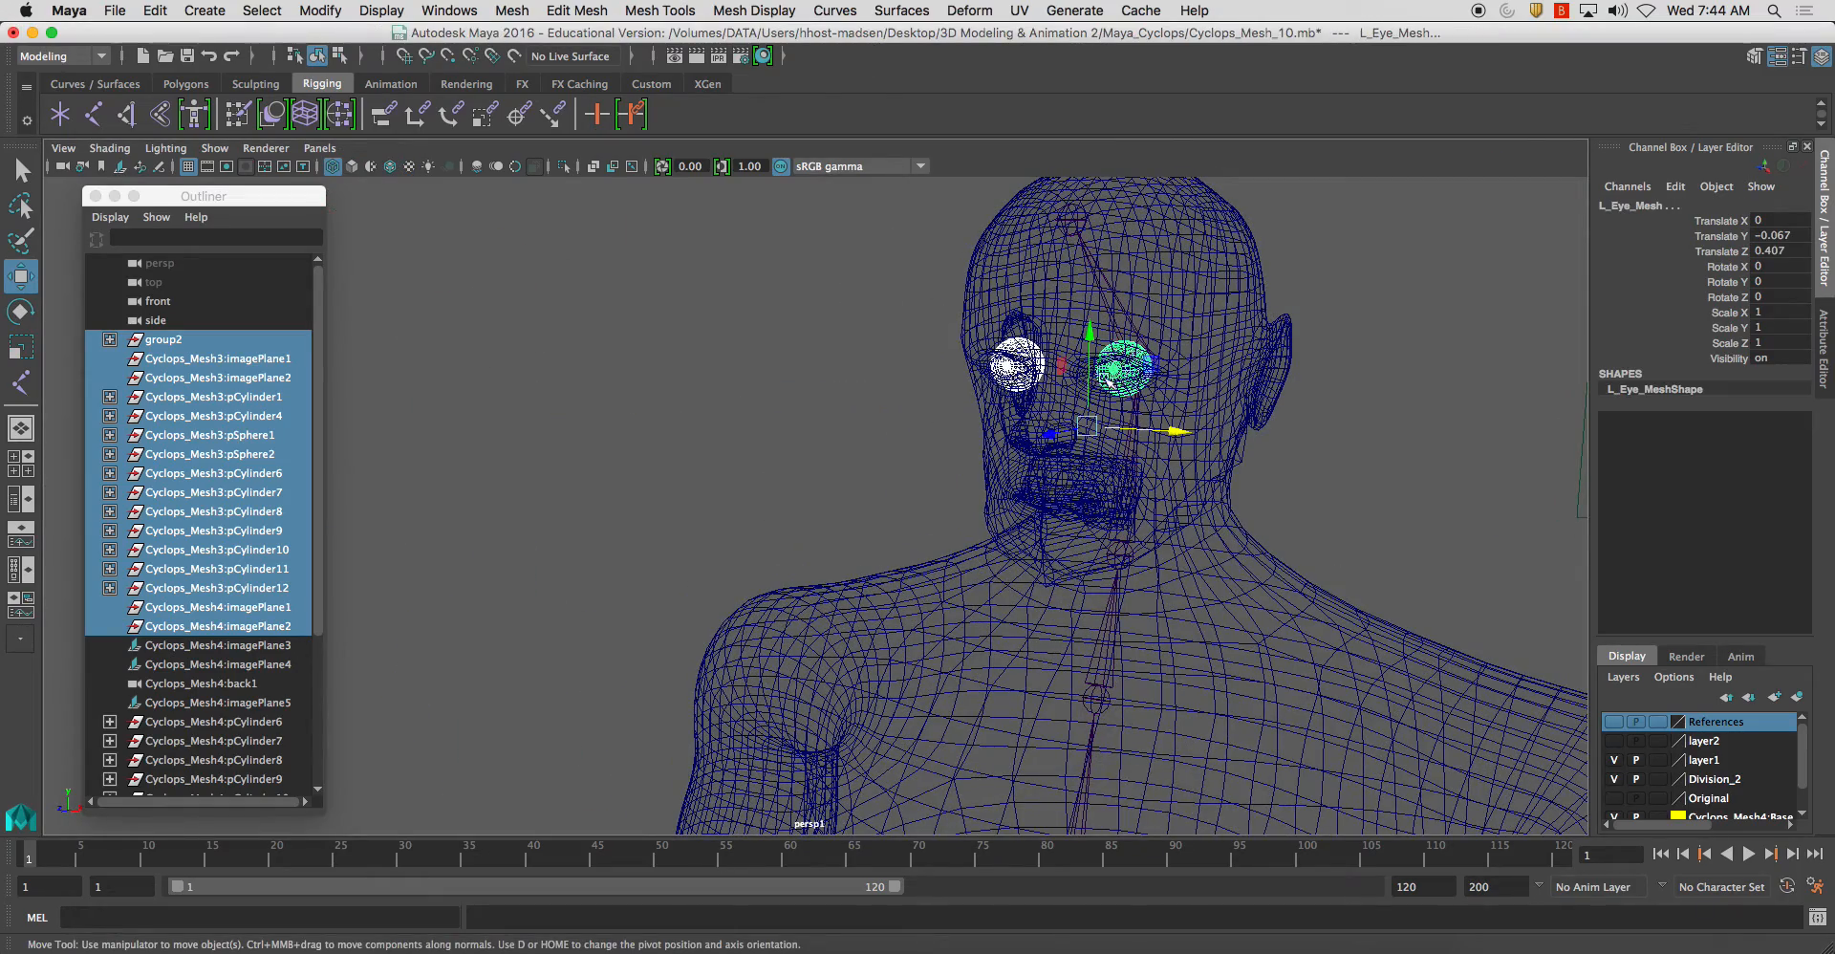
{"action": "left_click", "coordinate": [1352, 380]}
{"action": "left_click", "coordinate": [214, 337]}
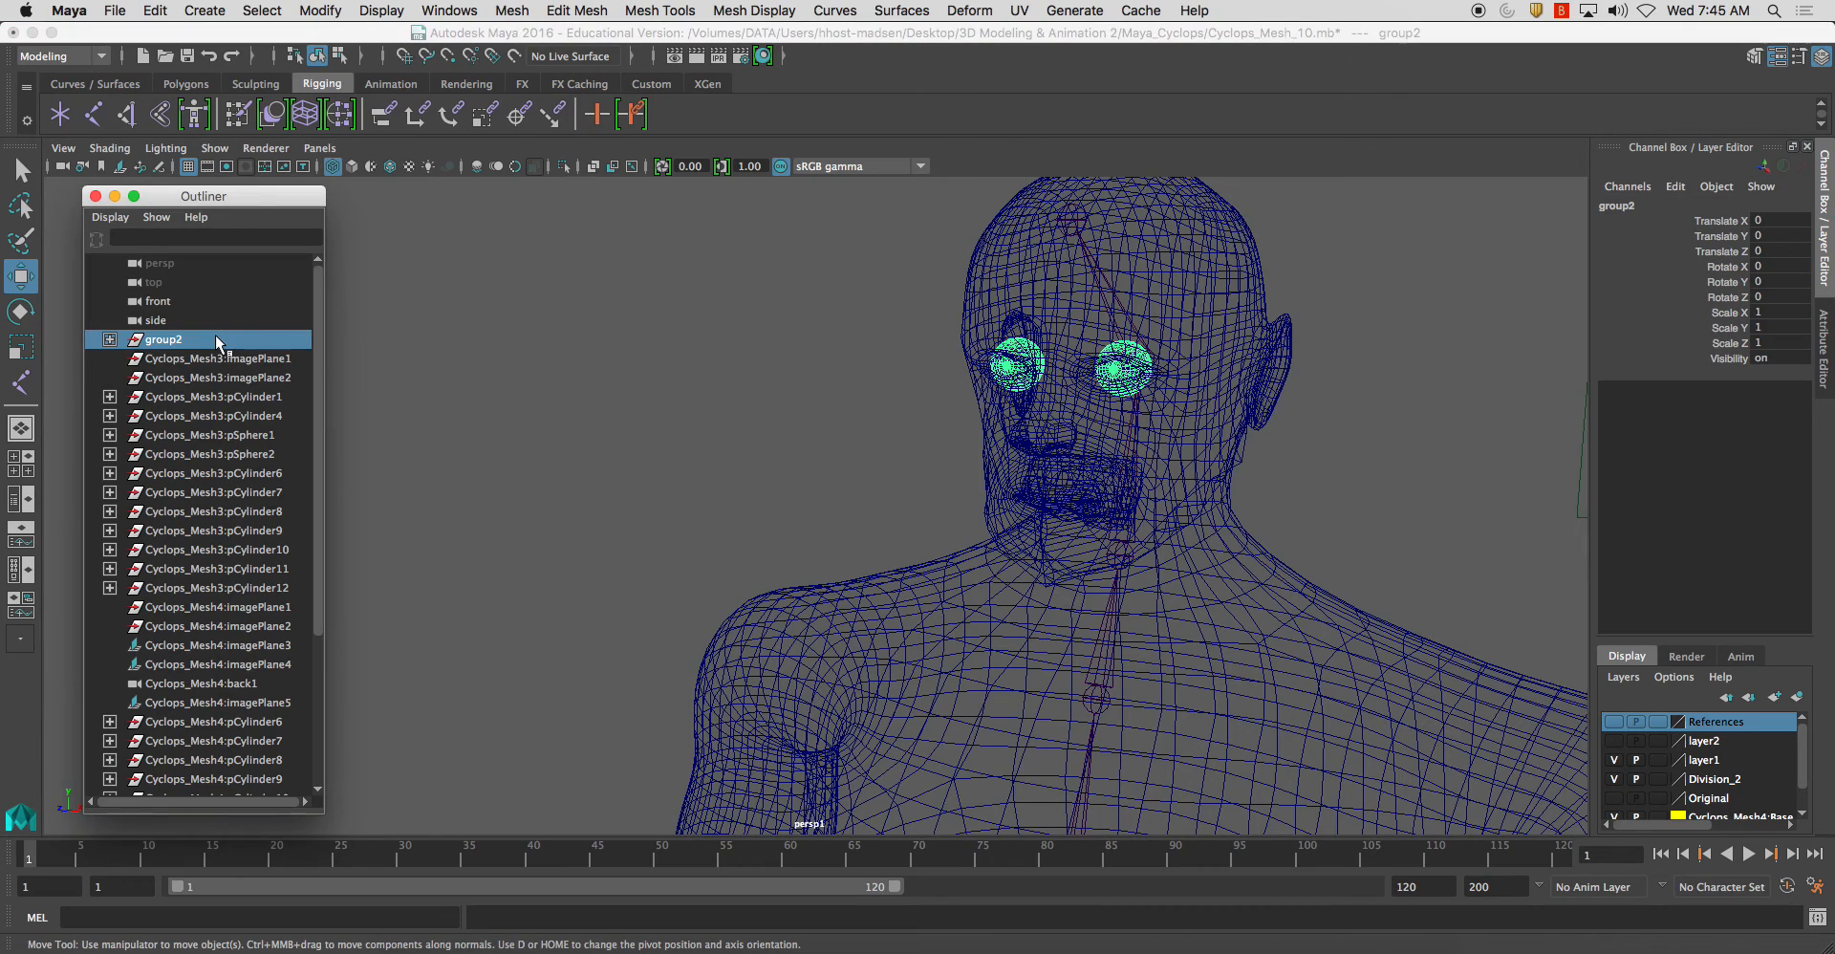
{"action": "left_click", "coordinate": [110, 340]}
{"action": "left_click", "coordinate": [172, 359]}
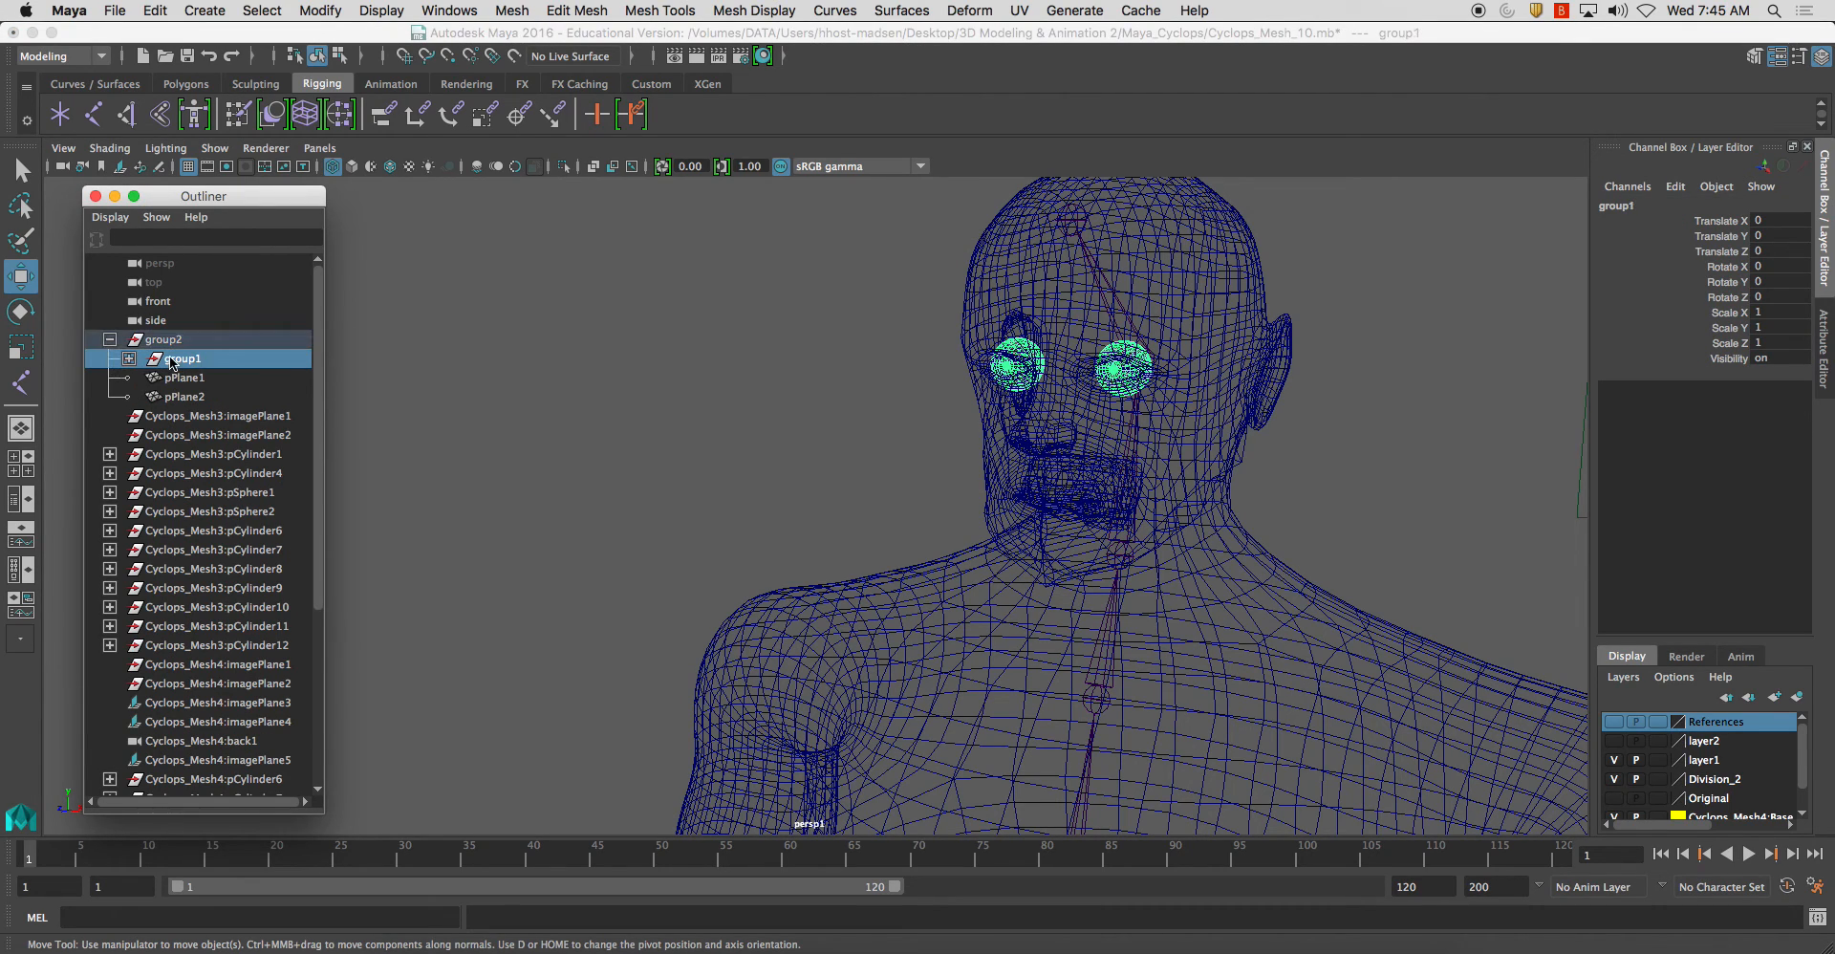
{"action": "left_click", "coordinate": [128, 359]}
{"action": "left_click", "coordinate": [148, 378]}
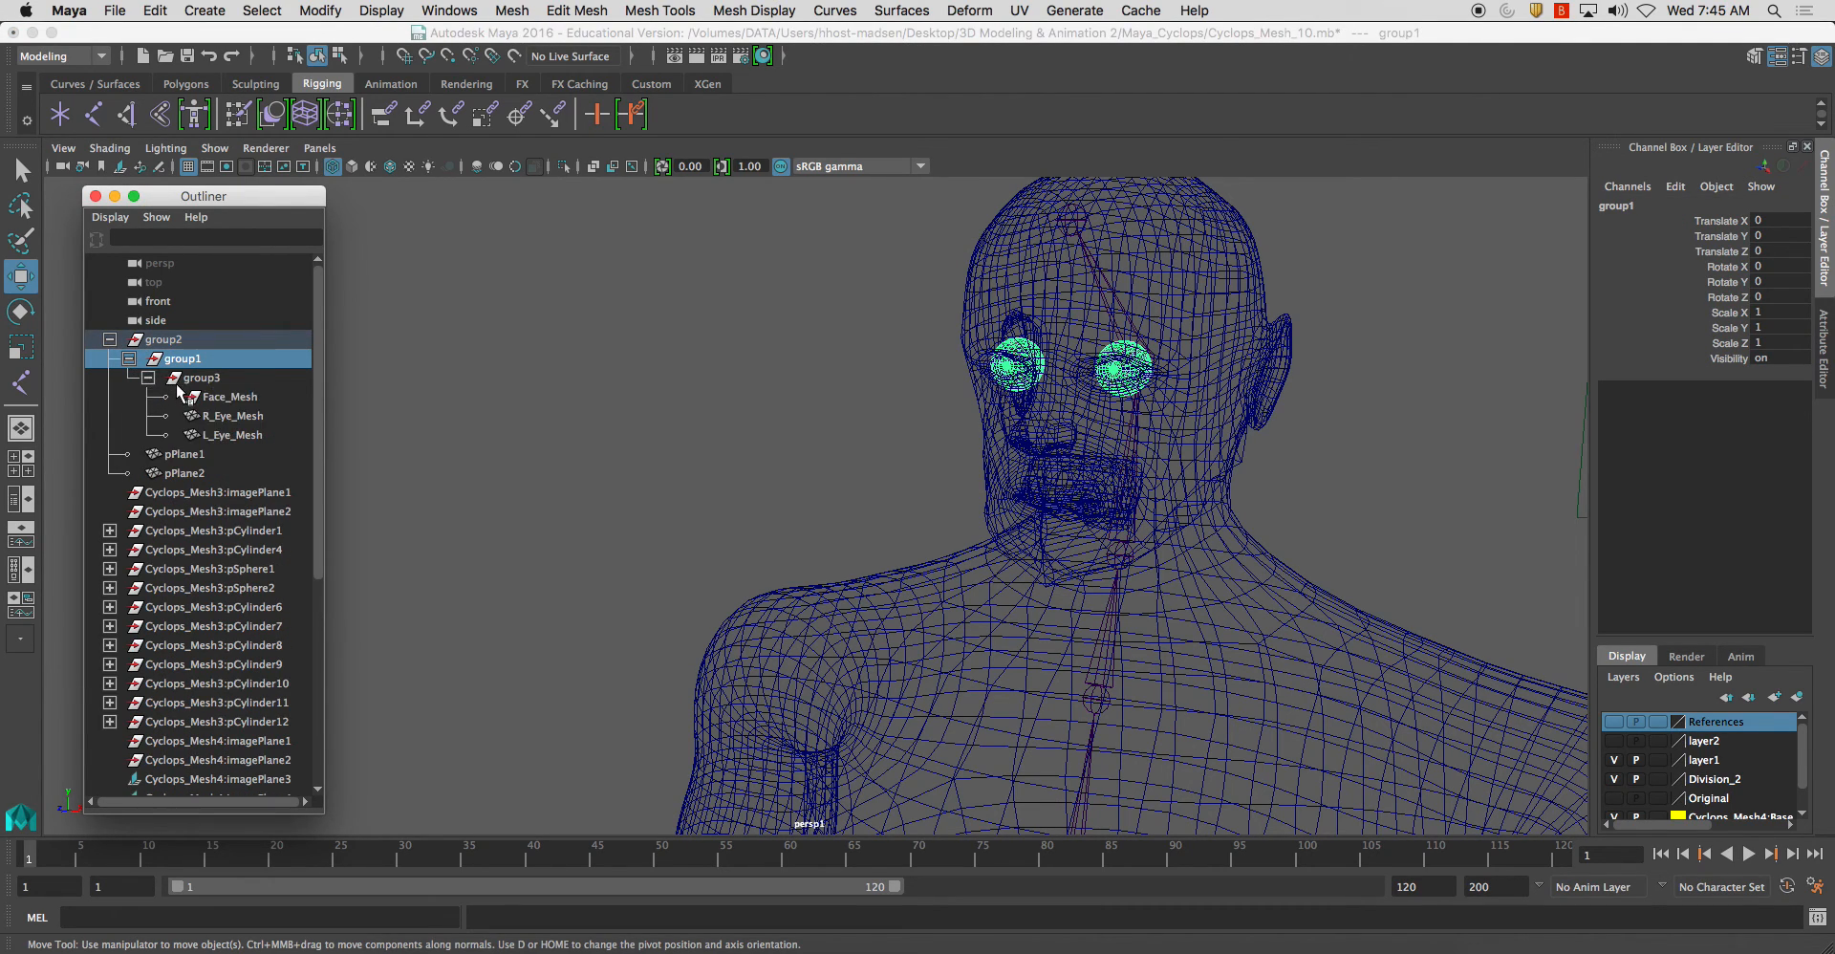
{"action": "left_click", "coordinate": [202, 378]}
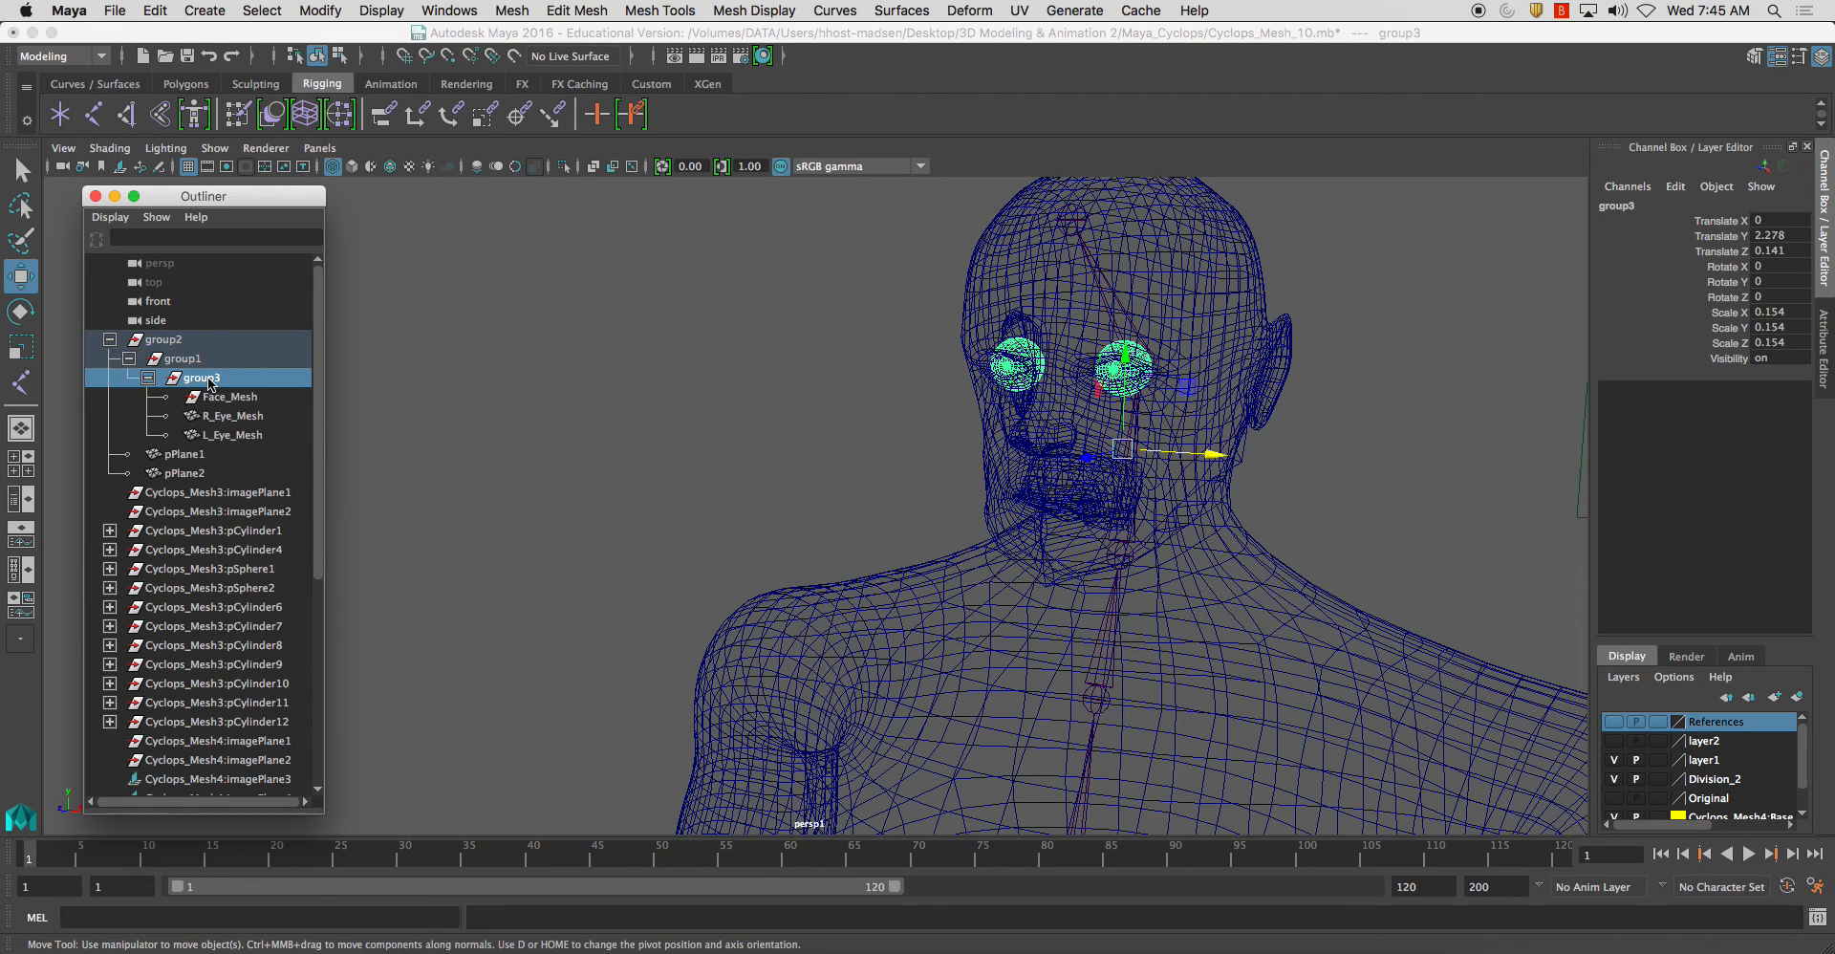
{"action": "left_click", "coordinate": [148, 378]}
{"action": "left_click", "coordinate": [128, 359]}
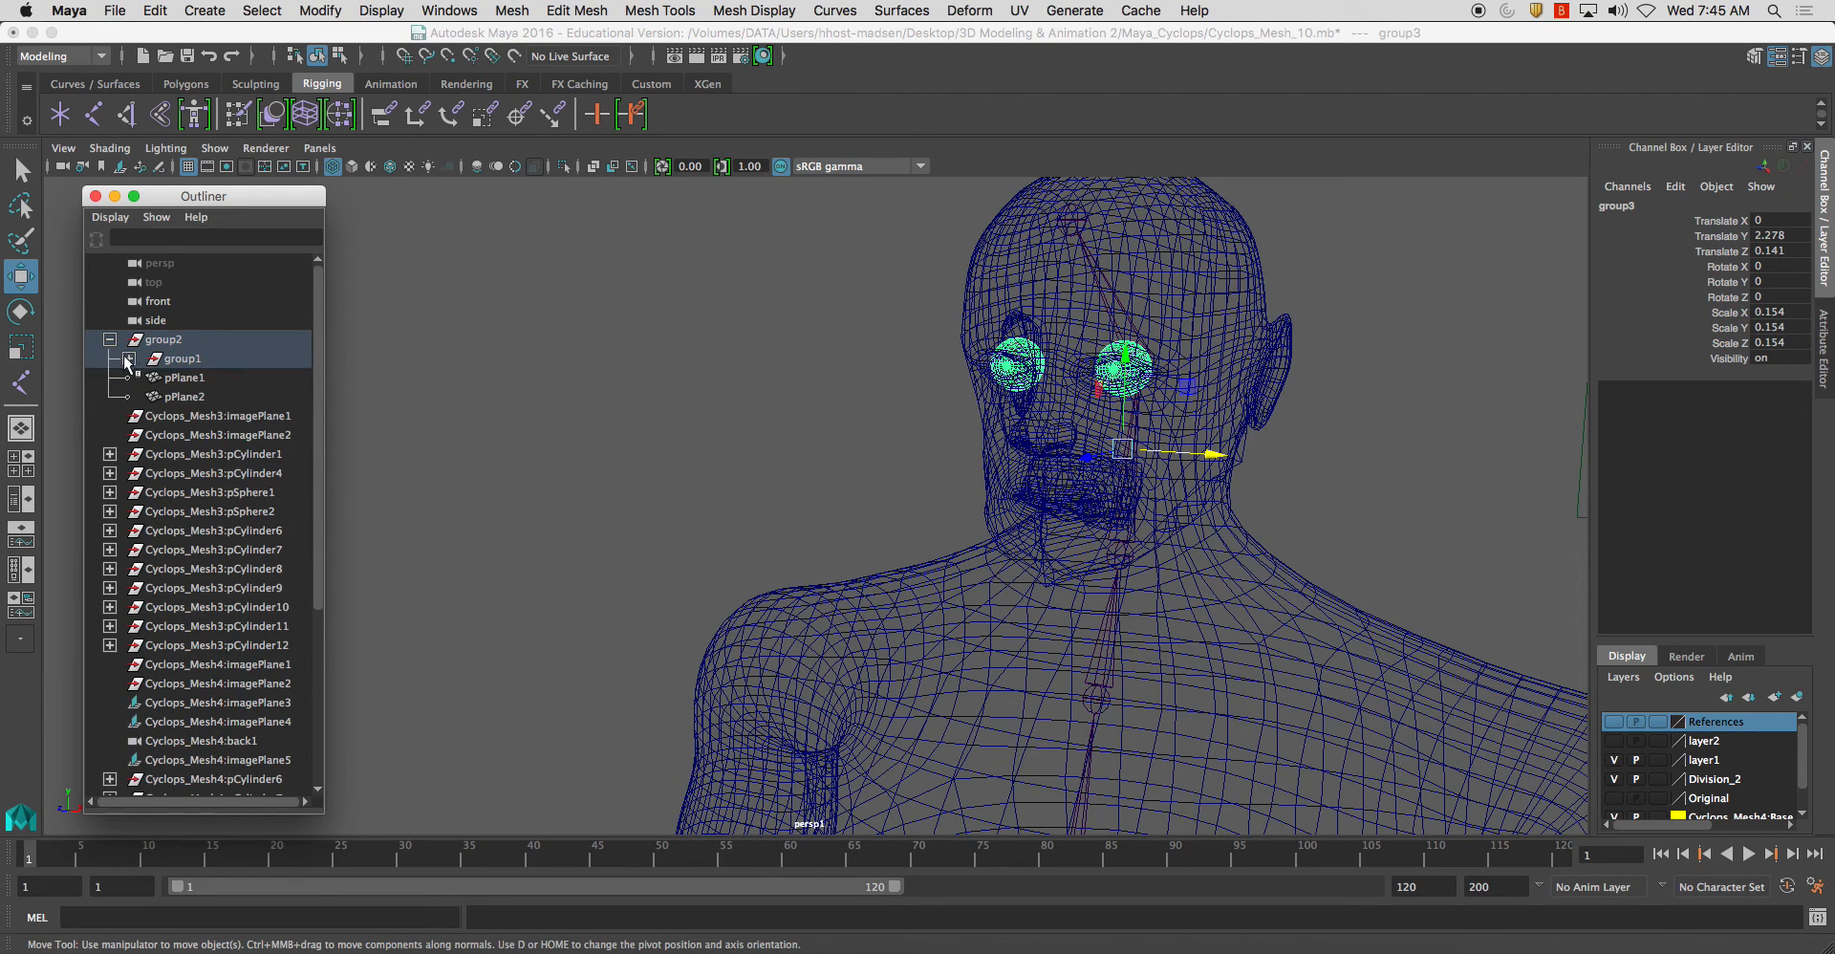
Delete the unneeded planes pPlane1 and pPlane2 from group2
{"action": "left_click", "coordinate": [180, 378]}
{"action": "key", "text": "f"}
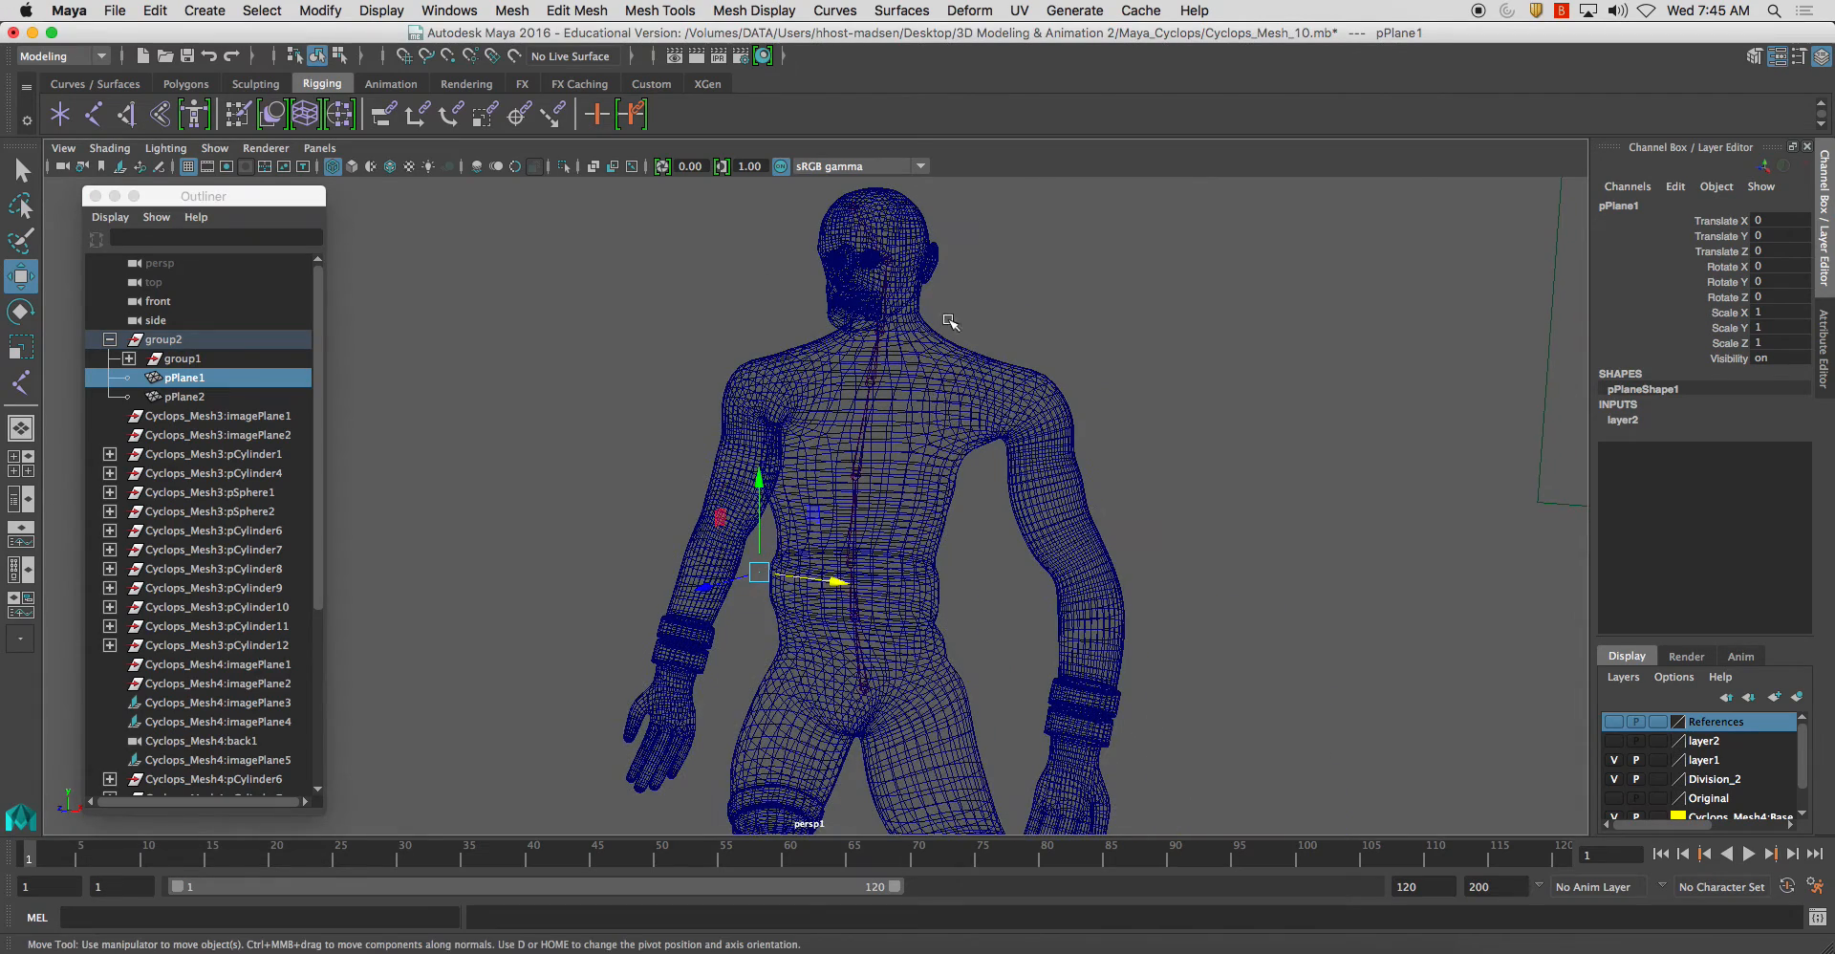
{"action": "key", "text": "Delete"}
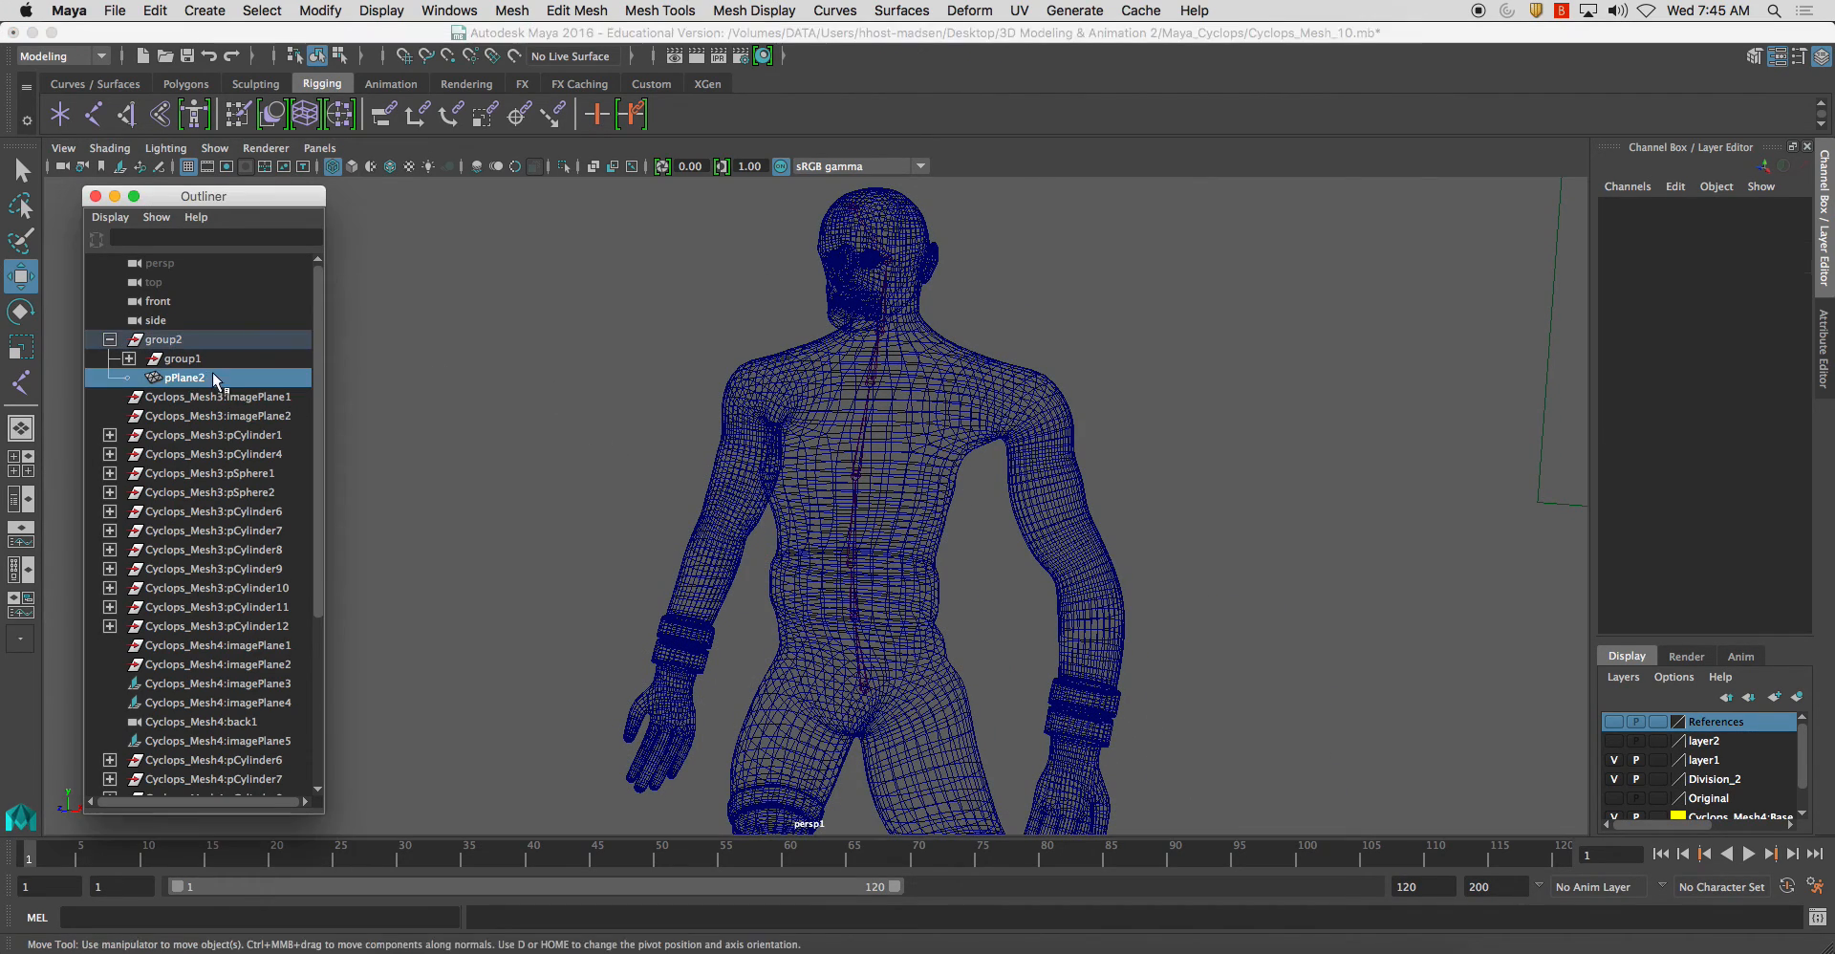
Delete the Face_Mesh node inside group3, keeping the two eye meshes
{"action": "left_click", "coordinate": [162, 359]}
{"action": "left_click", "coordinate": [128, 359]}
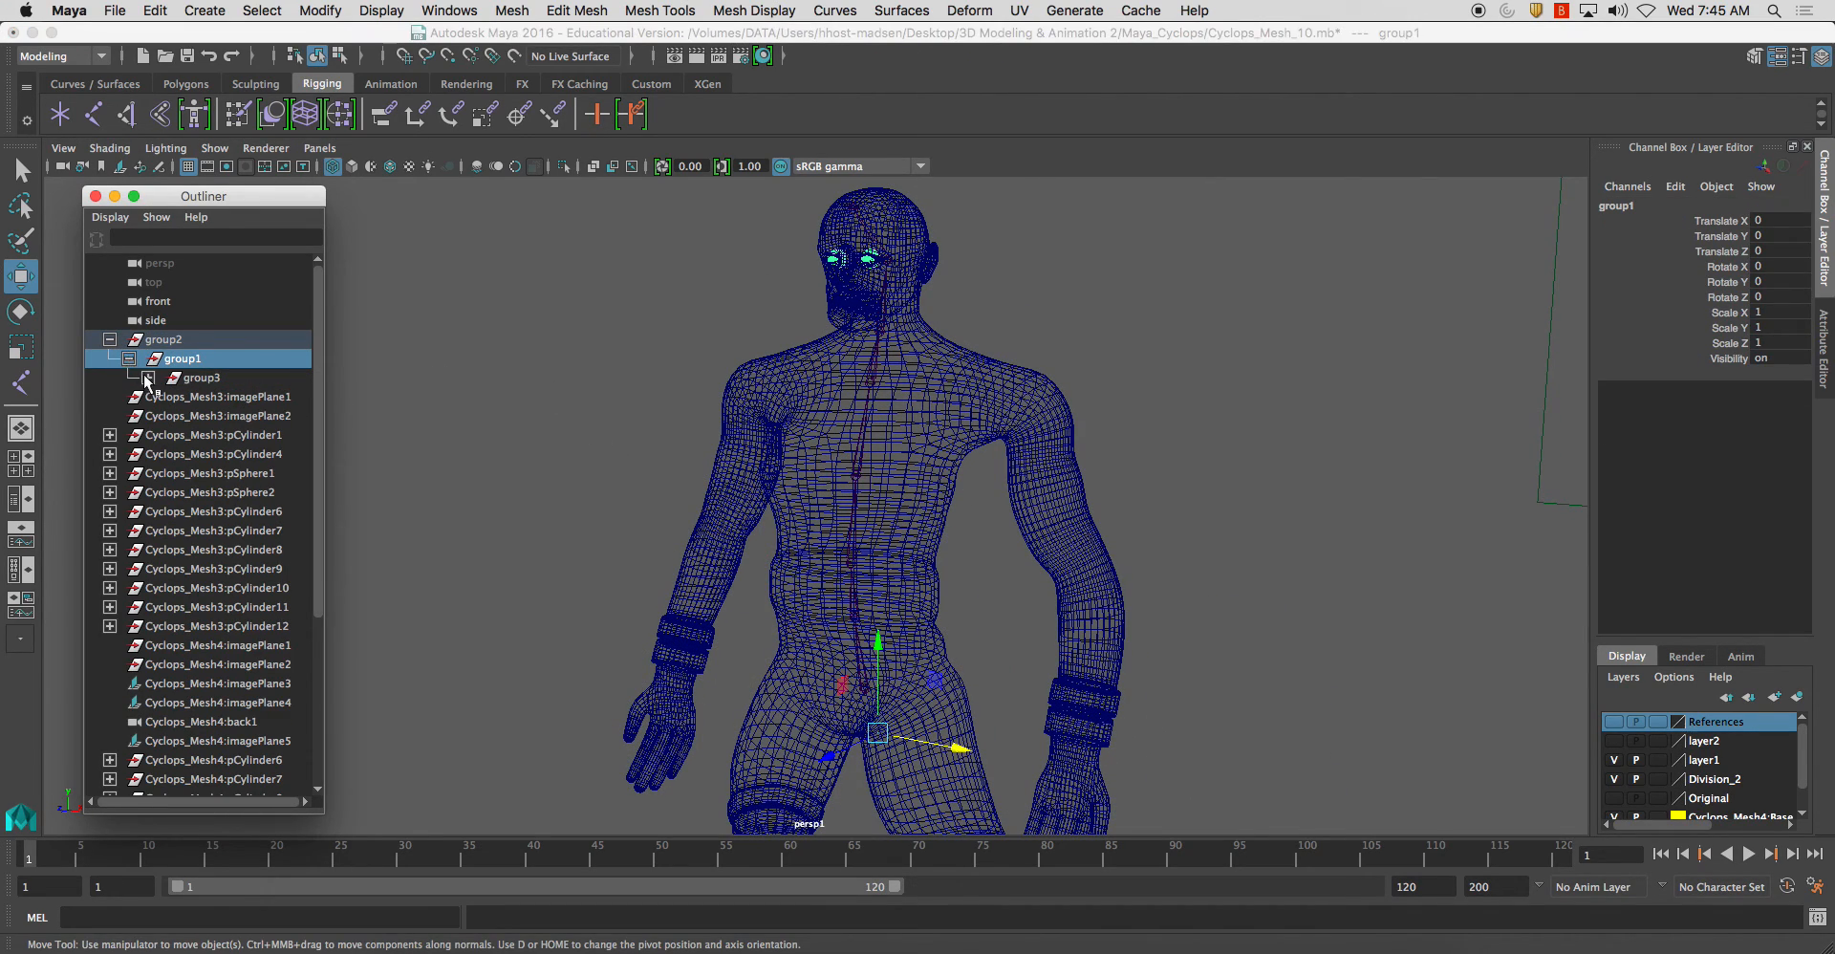
{"action": "left_click", "coordinate": [148, 377]}
{"action": "left_click", "coordinate": [210, 398]}
{"action": "key", "text": "Delete"}
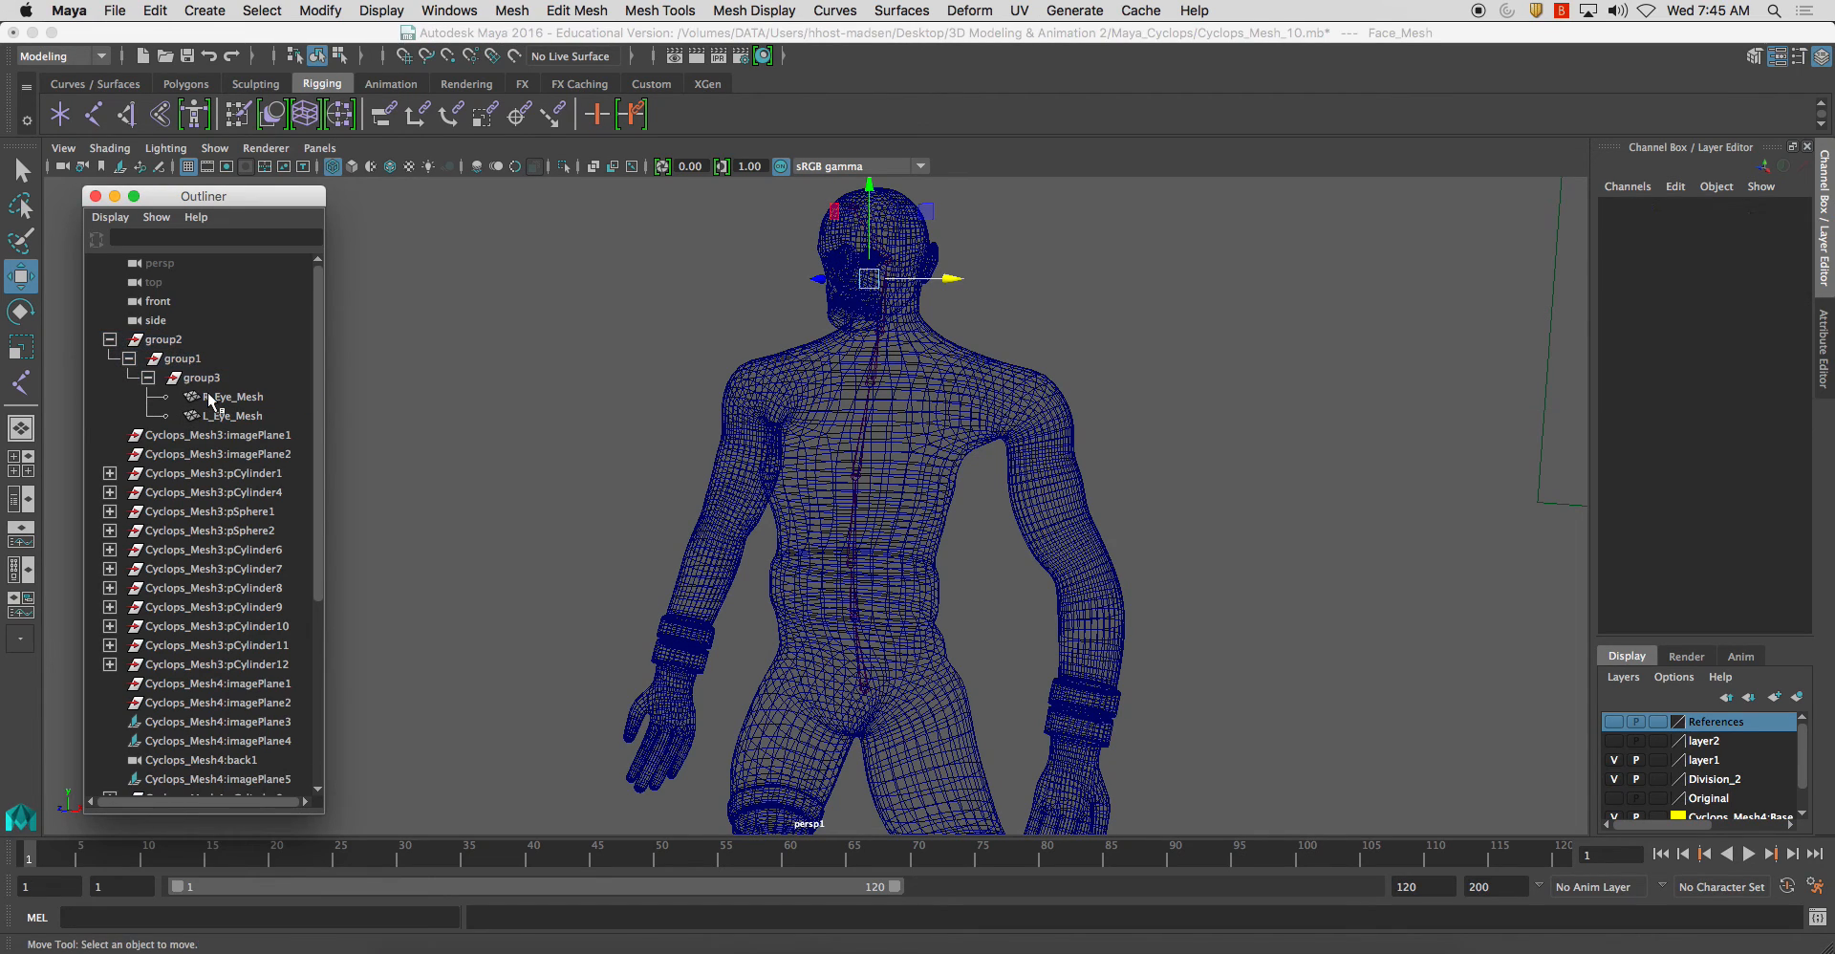
{"action": "left_click", "coordinate": [212, 400]}
Ungroup group3, group1 and group2 so that R_Eye_Mesh and L_Eye_Mesh are at the top level of the hierarchy
{"action": "left_click", "coordinate": [195, 378]}
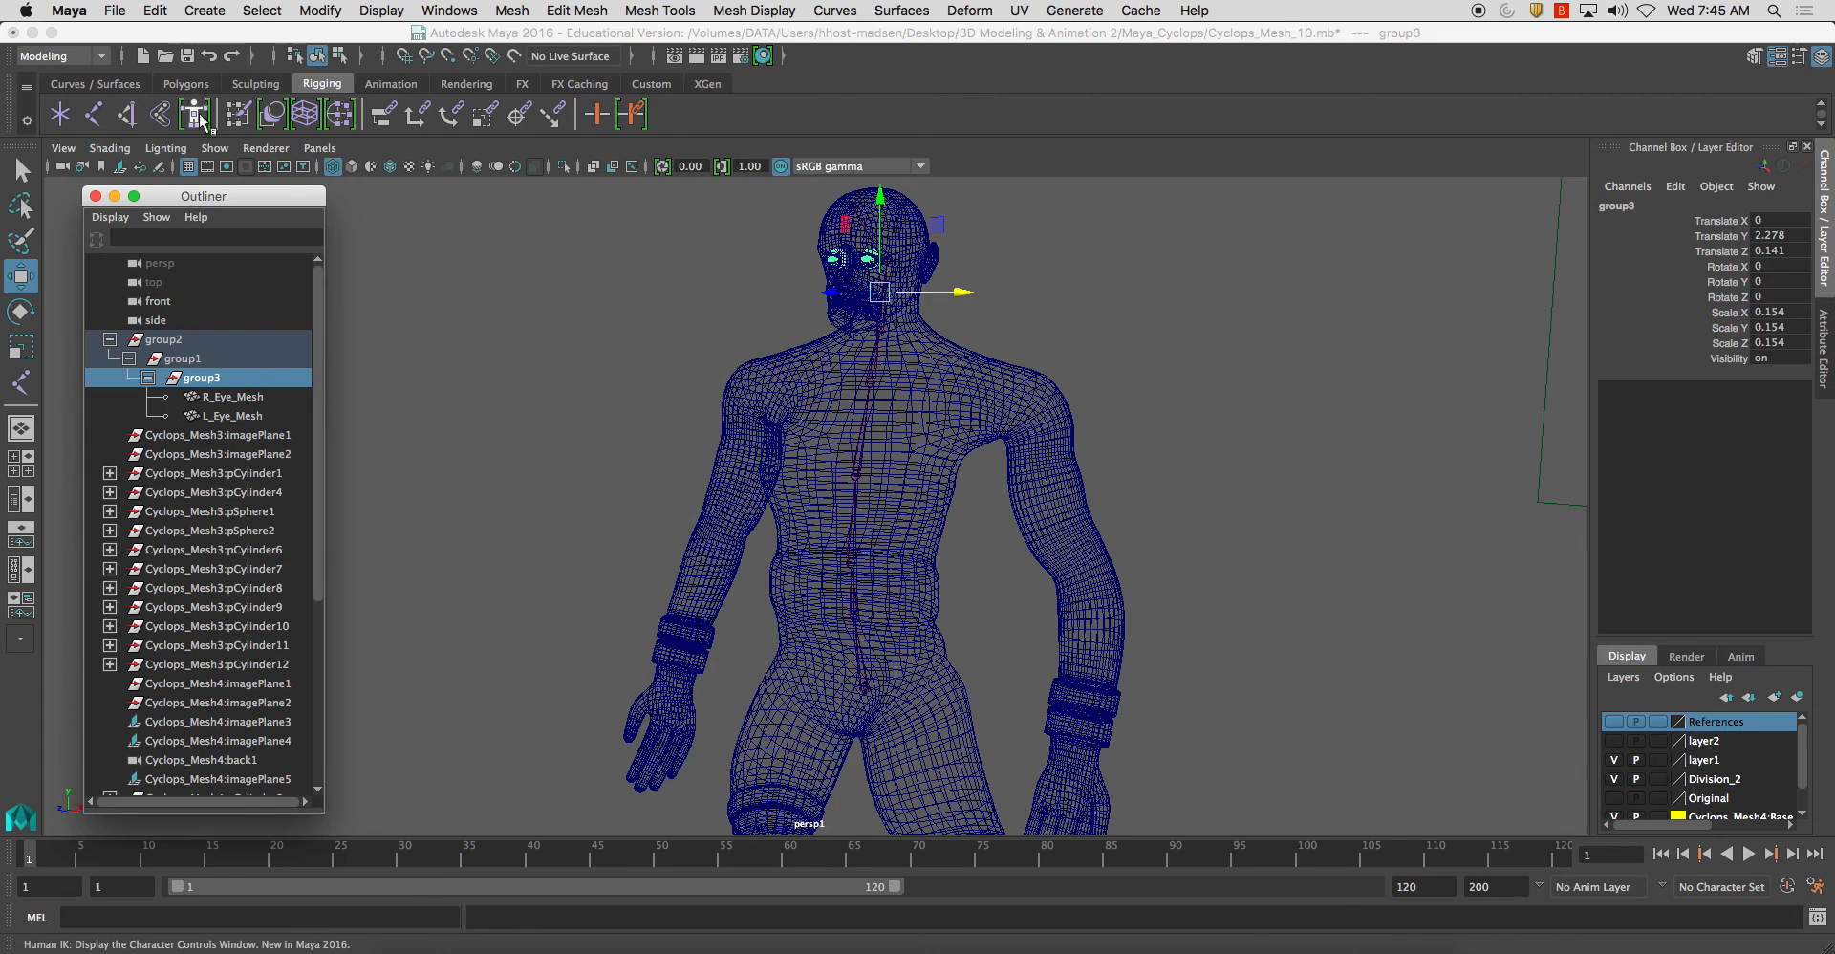
{"action": "left_click", "coordinate": [156, 10]}
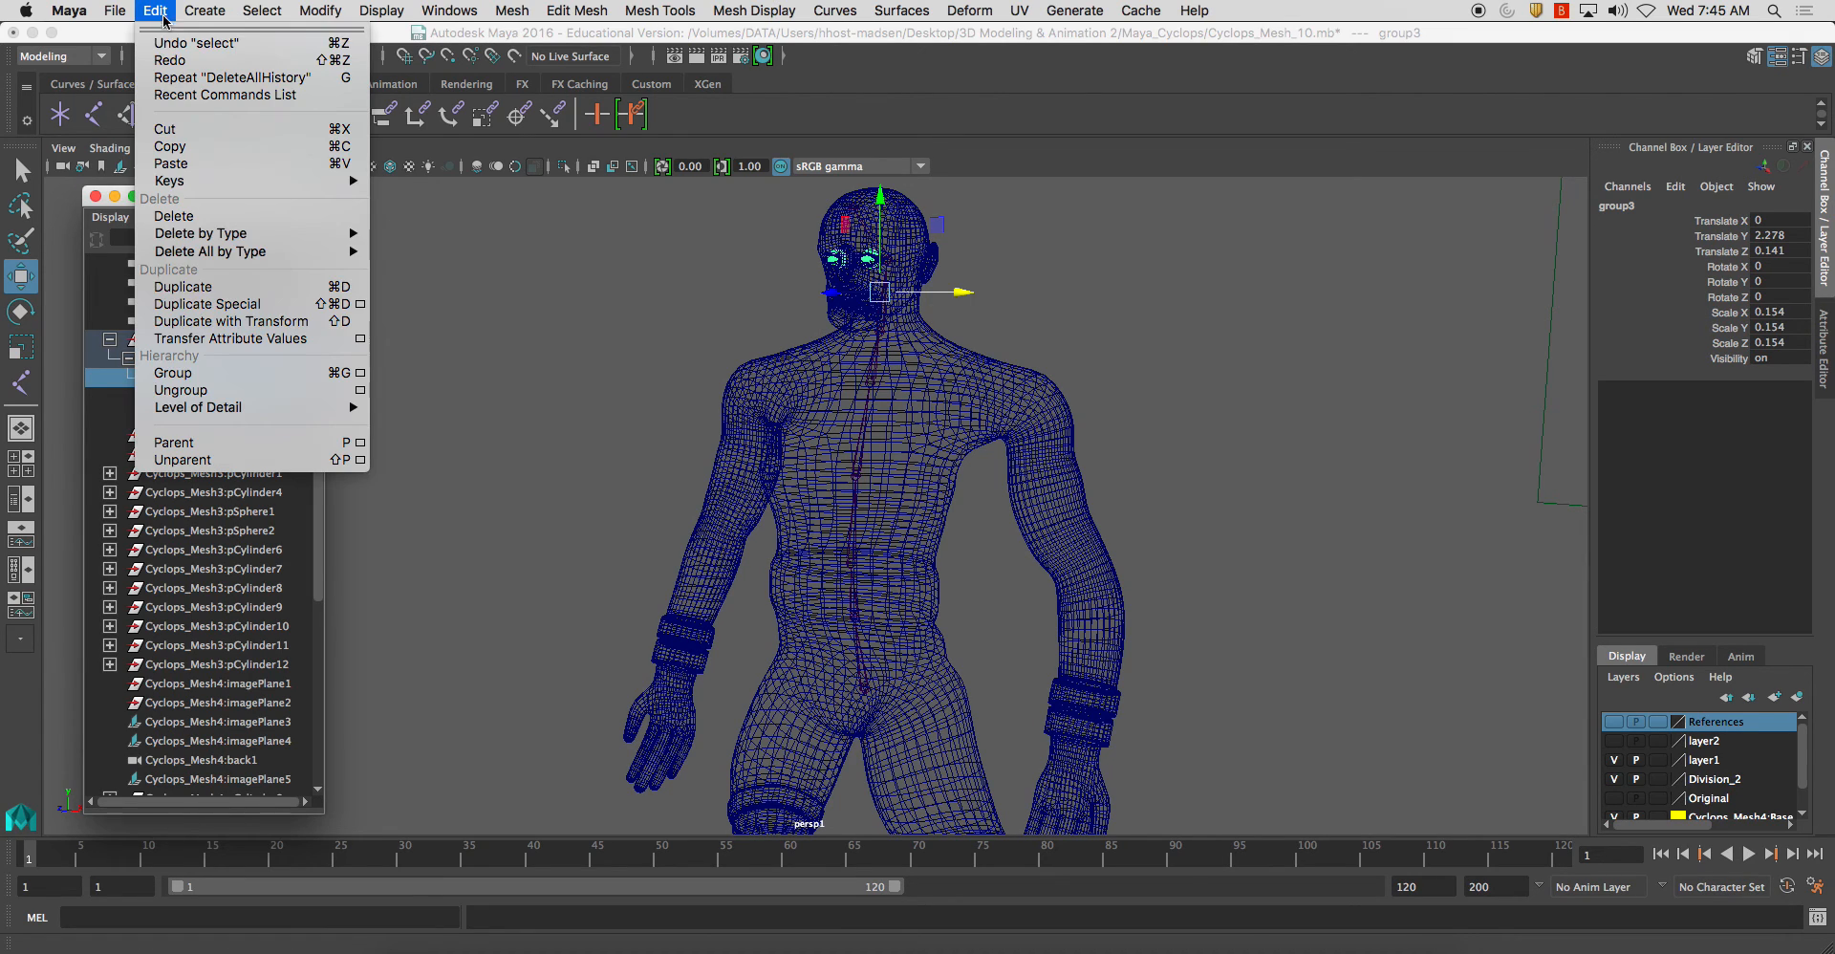
{"action": "left_click", "coordinate": [243, 382]}
{"action": "left_click", "coordinate": [182, 359]}
{"action": "key", "text": "g"}
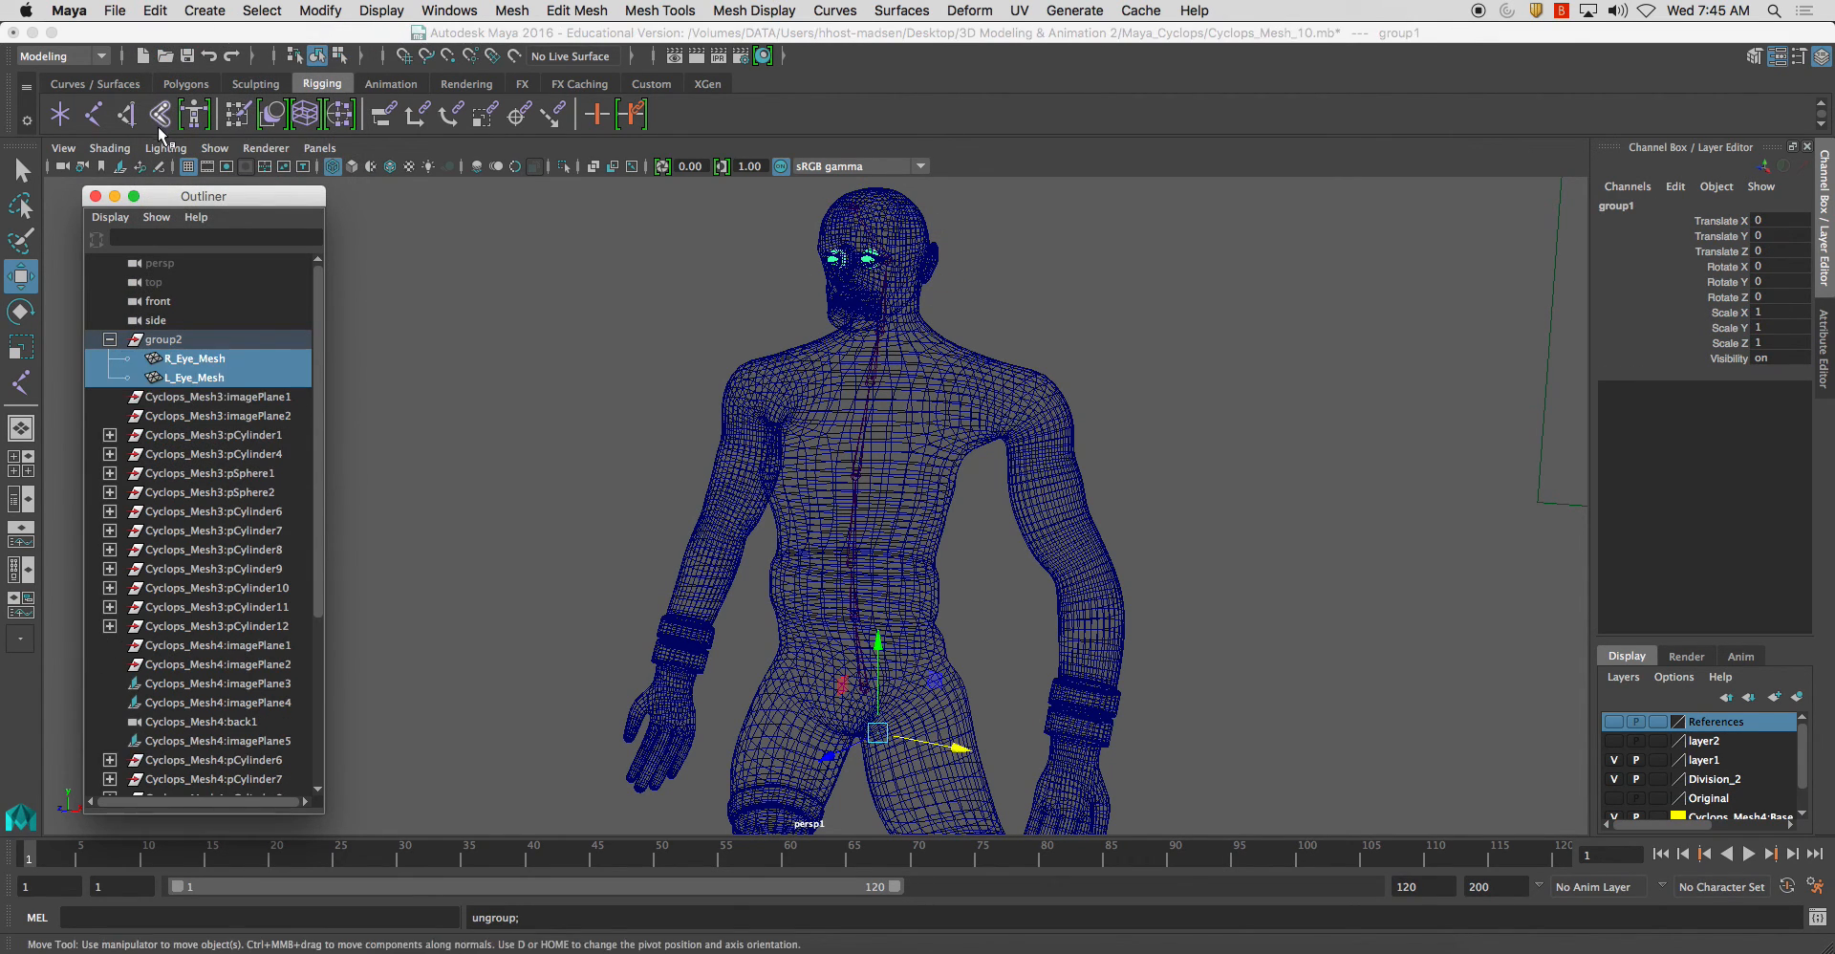
{"action": "left_click", "coordinate": [184, 339]}
{"action": "key", "text": "g"}
Delete all leftover Cyclops_Mesh3 nodes together with Cyclops_Mesh4:imagePlane1 and Cyclops_Mesh4:imagePlane2
{"action": "left_click", "coordinate": [196, 341]}
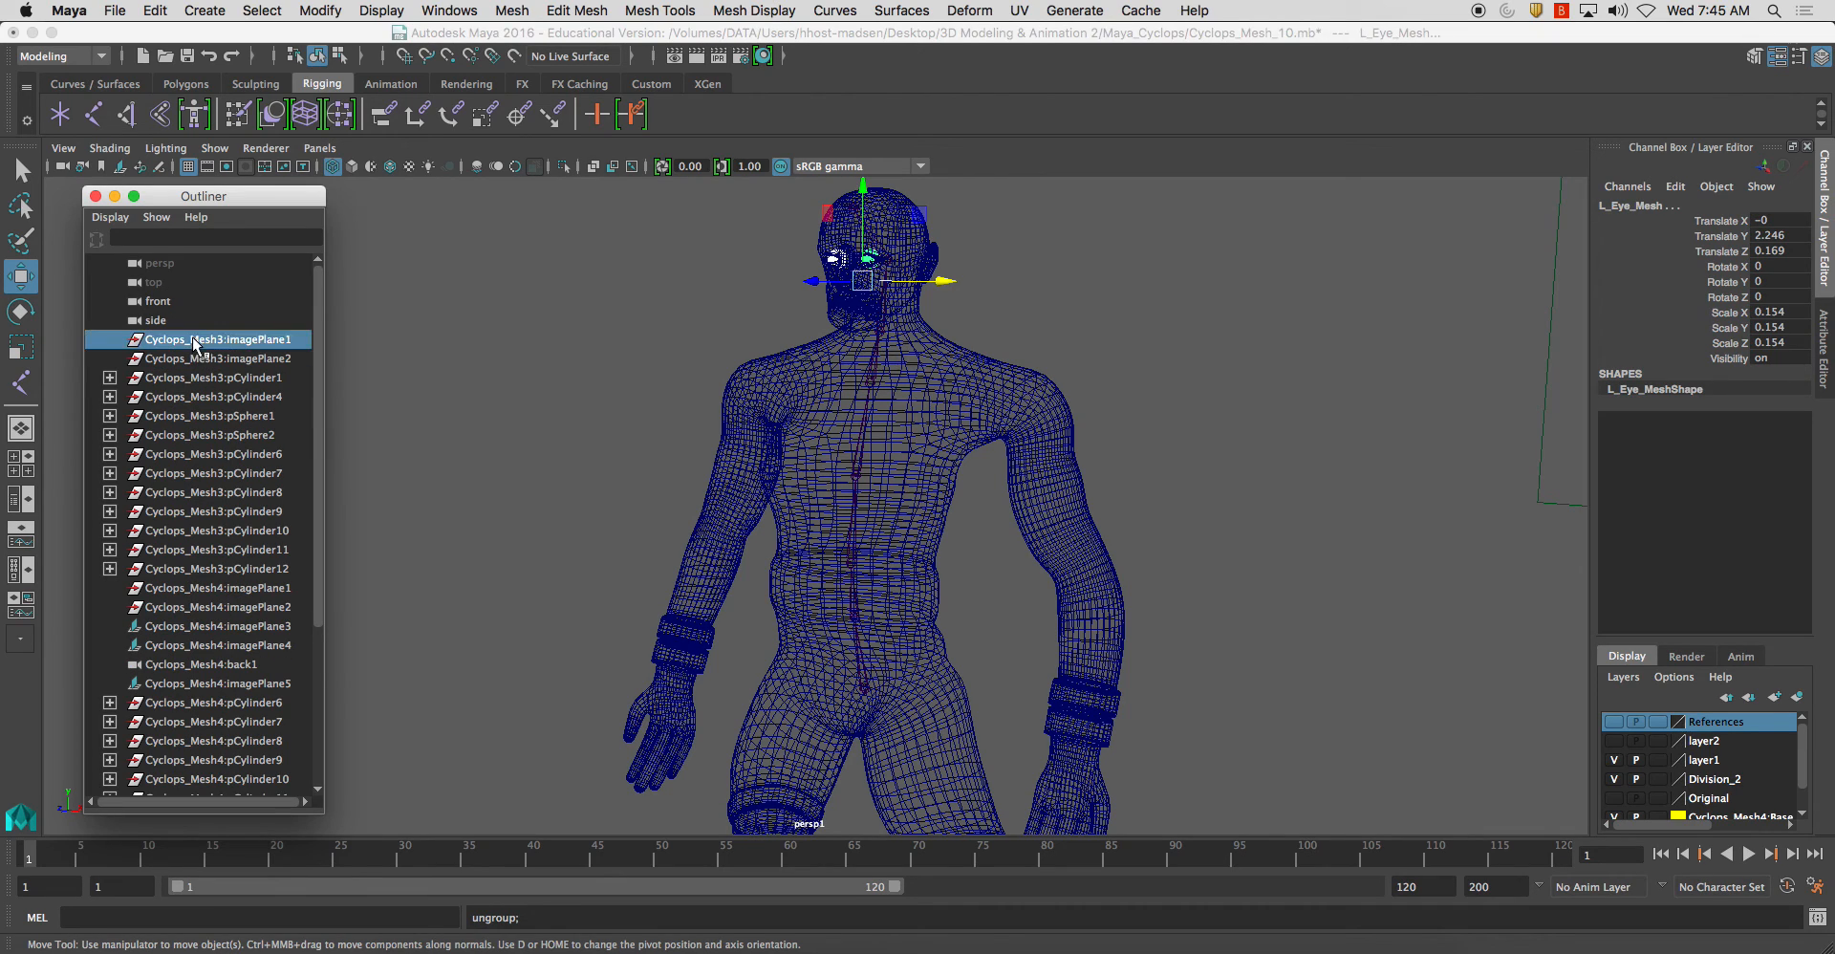
{"action": "key", "text": "Delete"}
{"action": "left_click", "coordinate": [195, 342]}
{"action": "key", "text": "Delete"}
{"action": "left_click", "coordinate": [195, 344]}
{"action": "key", "text": "Delete"}
{"action": "left_click", "coordinate": [193, 343]}
{"action": "left_click", "coordinate": [201, 549], "text": "shift"}
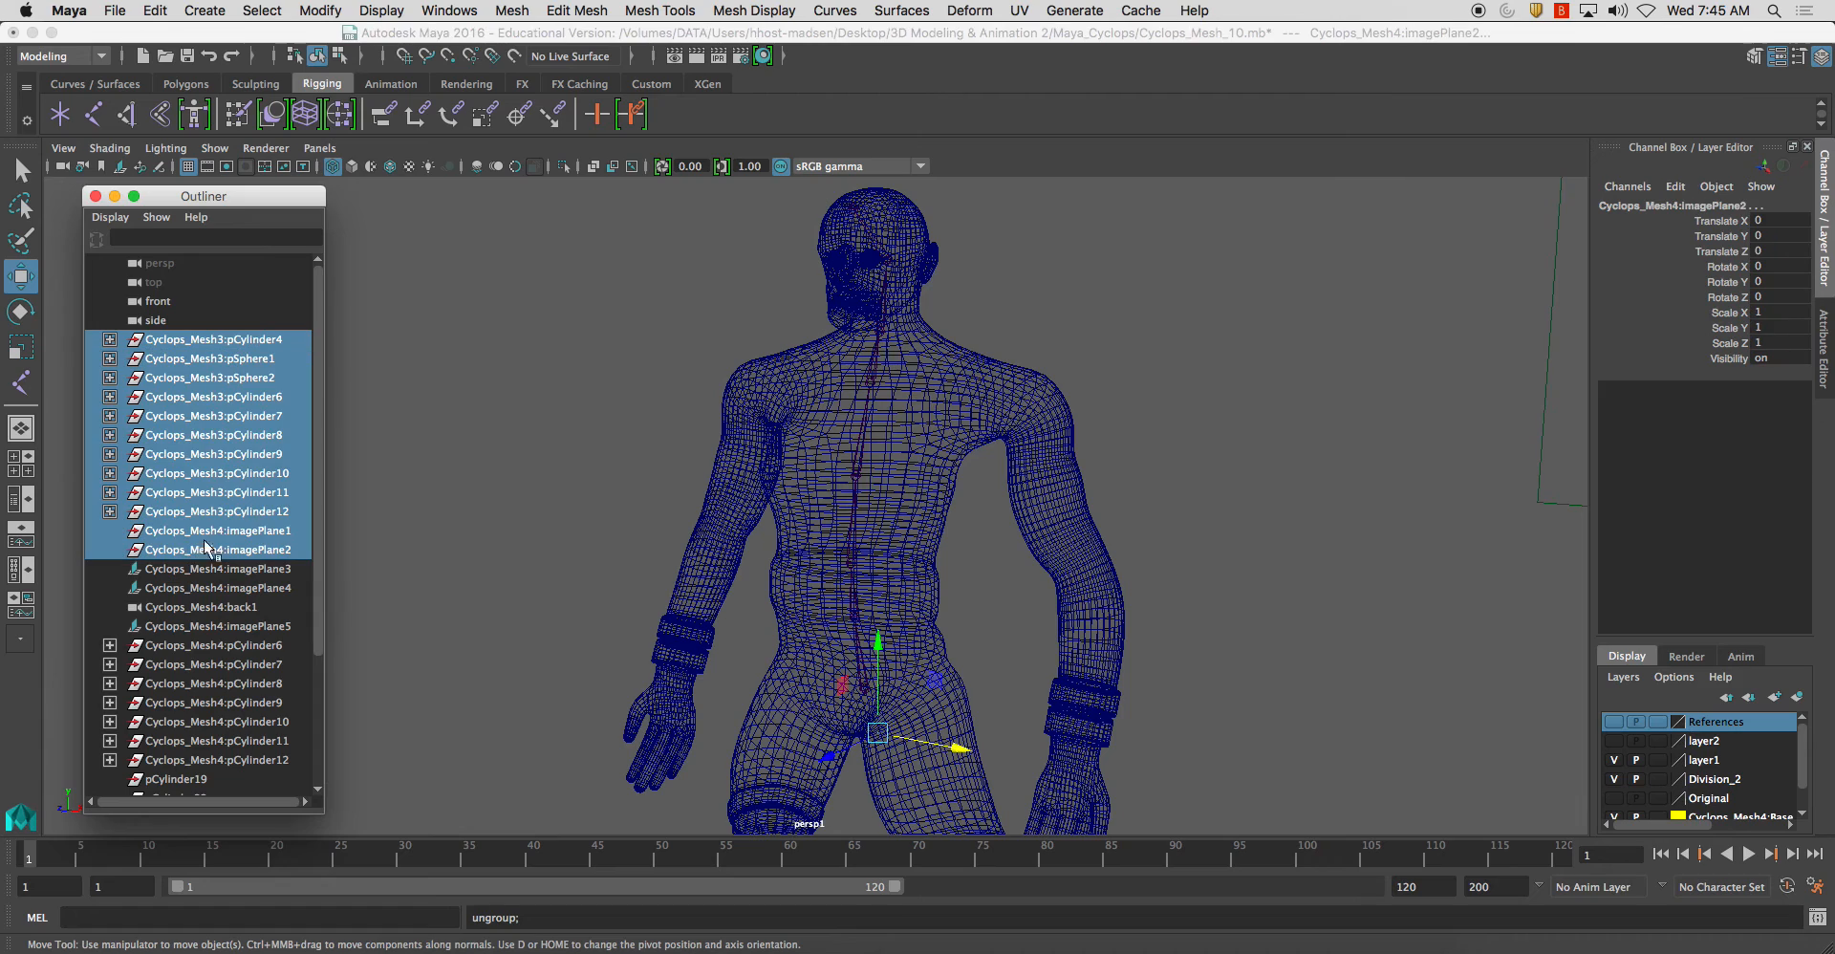
{"action": "key", "text": "Delete"}
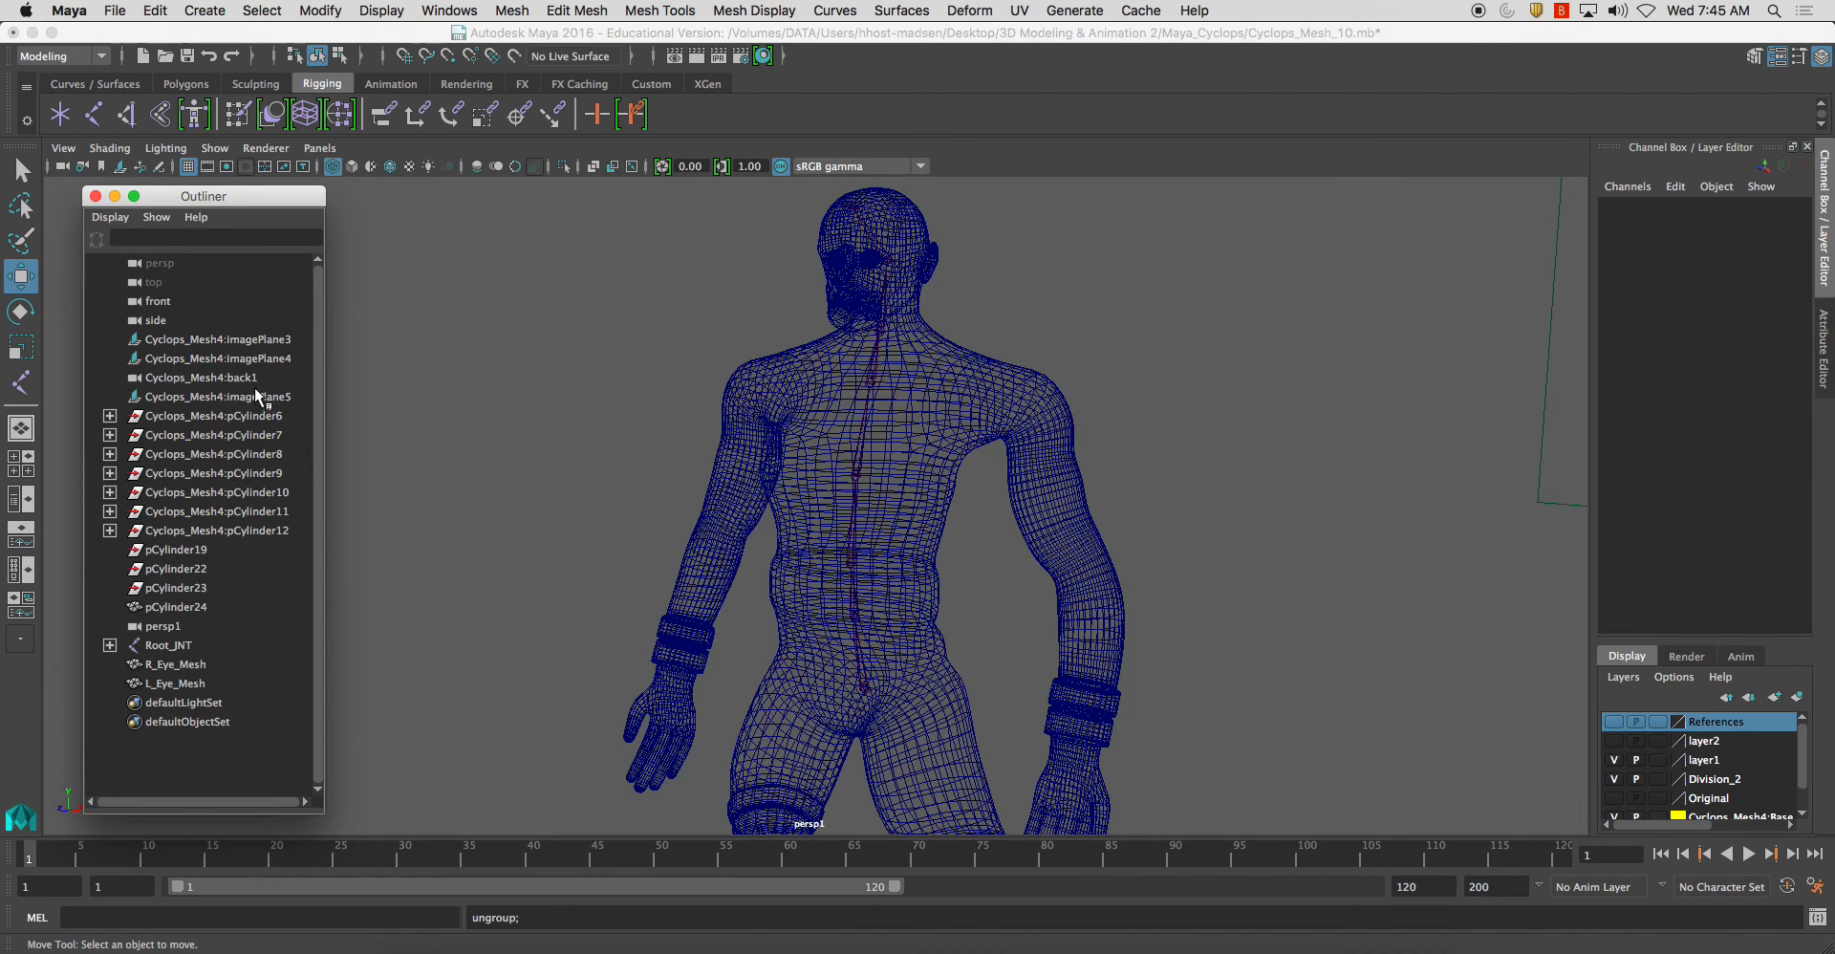
Delete the leftover nodes from Cyclops_Mesh4:pCylinder6 through pCylinder23, keeping the body mesh pCylinder24
{"action": "left_click", "coordinate": [183, 419]}
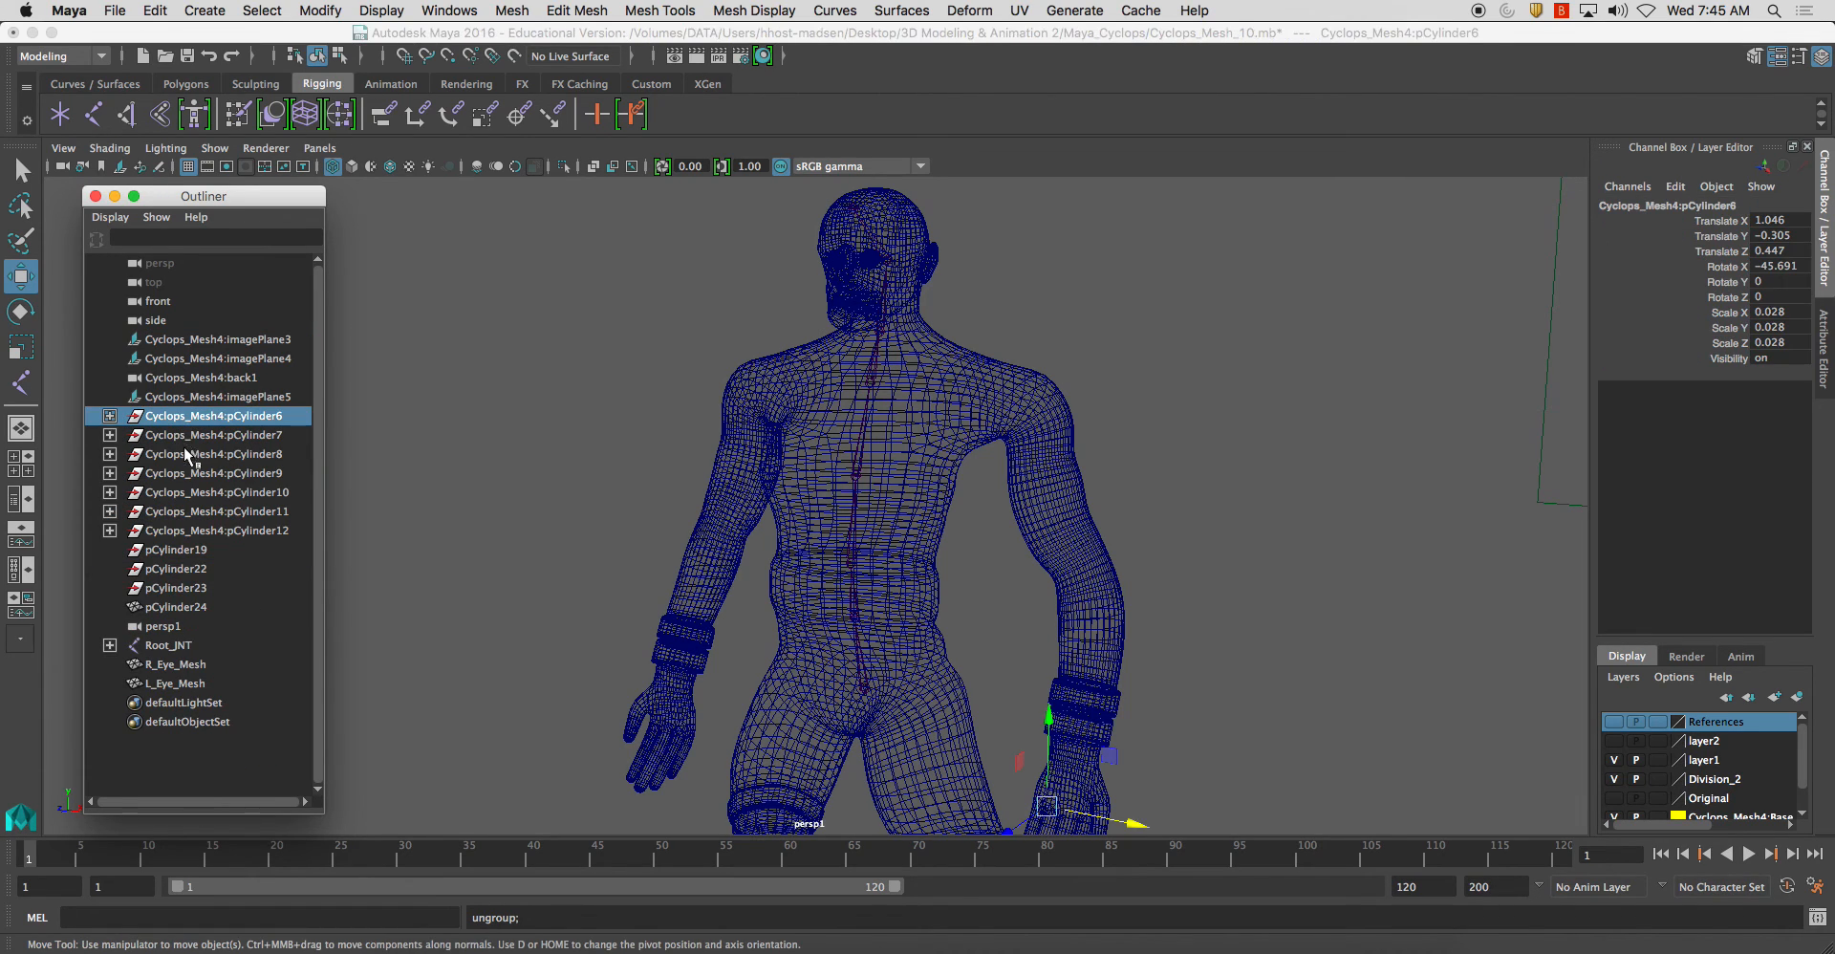
{"action": "left_click", "coordinate": [178, 590], "text": "shift"}
{"action": "left_click_drag", "start_coordinate": [868, 421], "coordinate": [882, 303], "text": "alt"}
{"action": "scroll", "coordinate": [840, 360], "scroll_direction": "down", "scroll_amount": 6}
{"action": "key", "text": "Delete"}
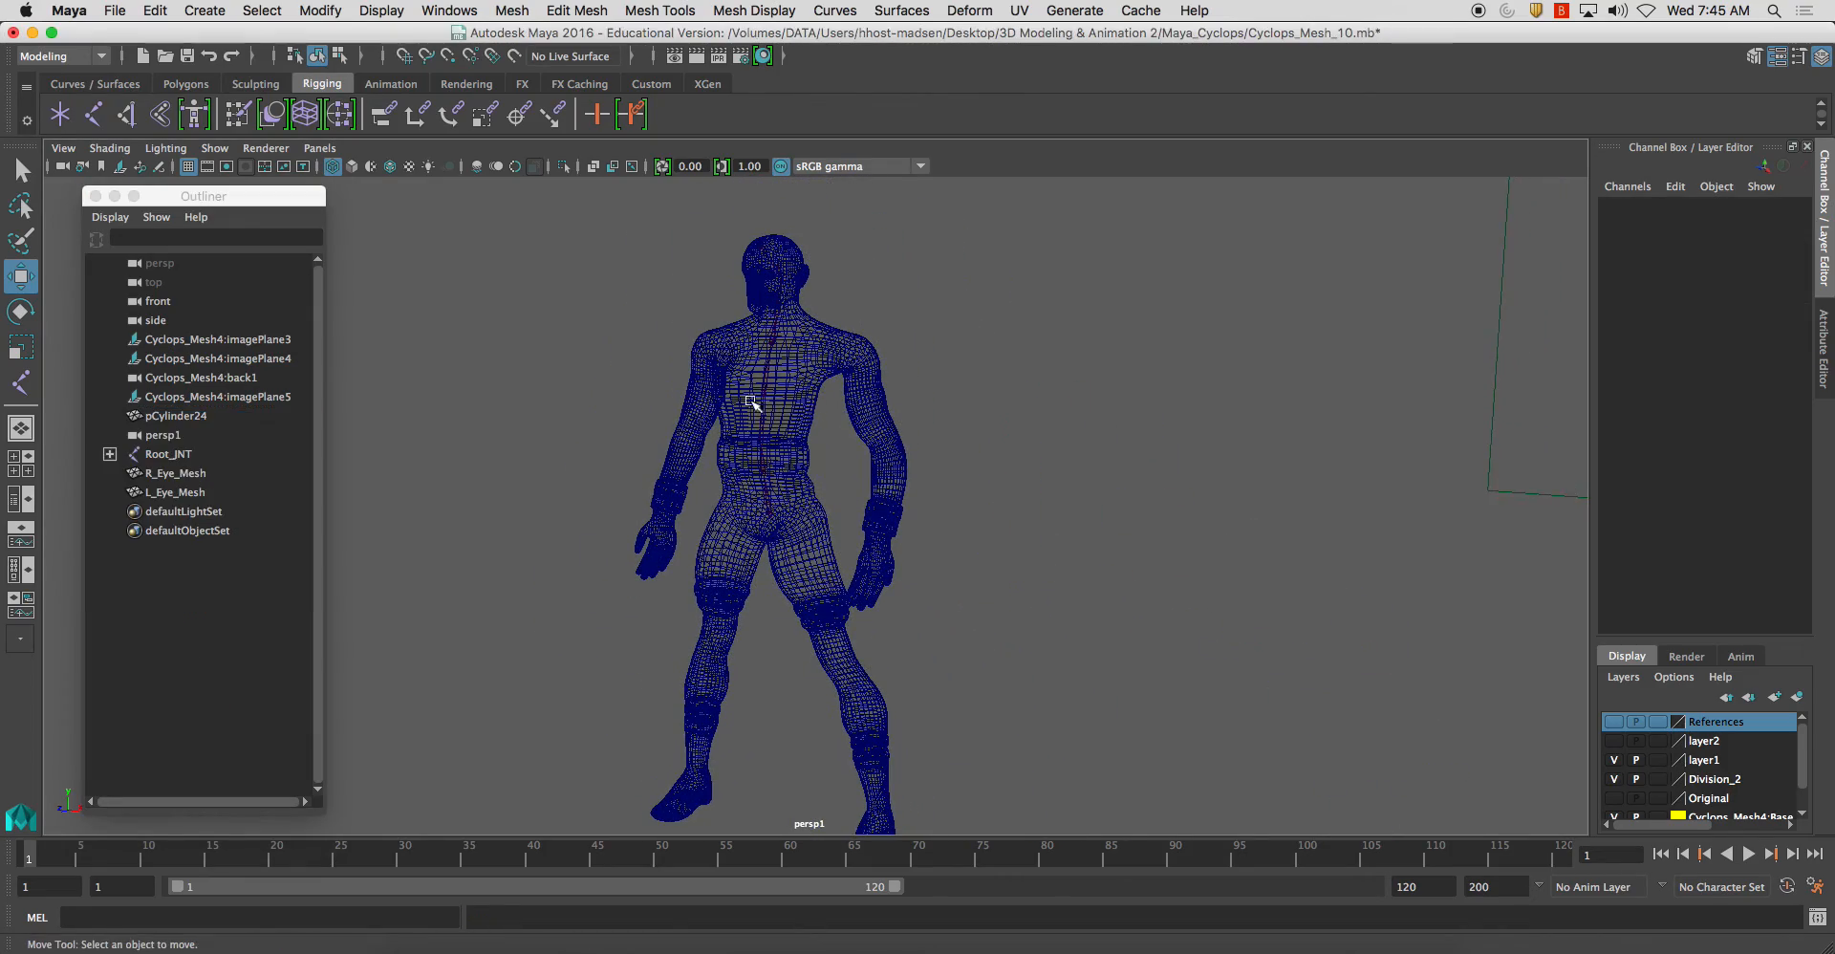
Delete the extra perspective camera persp1 from the scene
{"action": "left_click", "coordinate": [202, 451]}
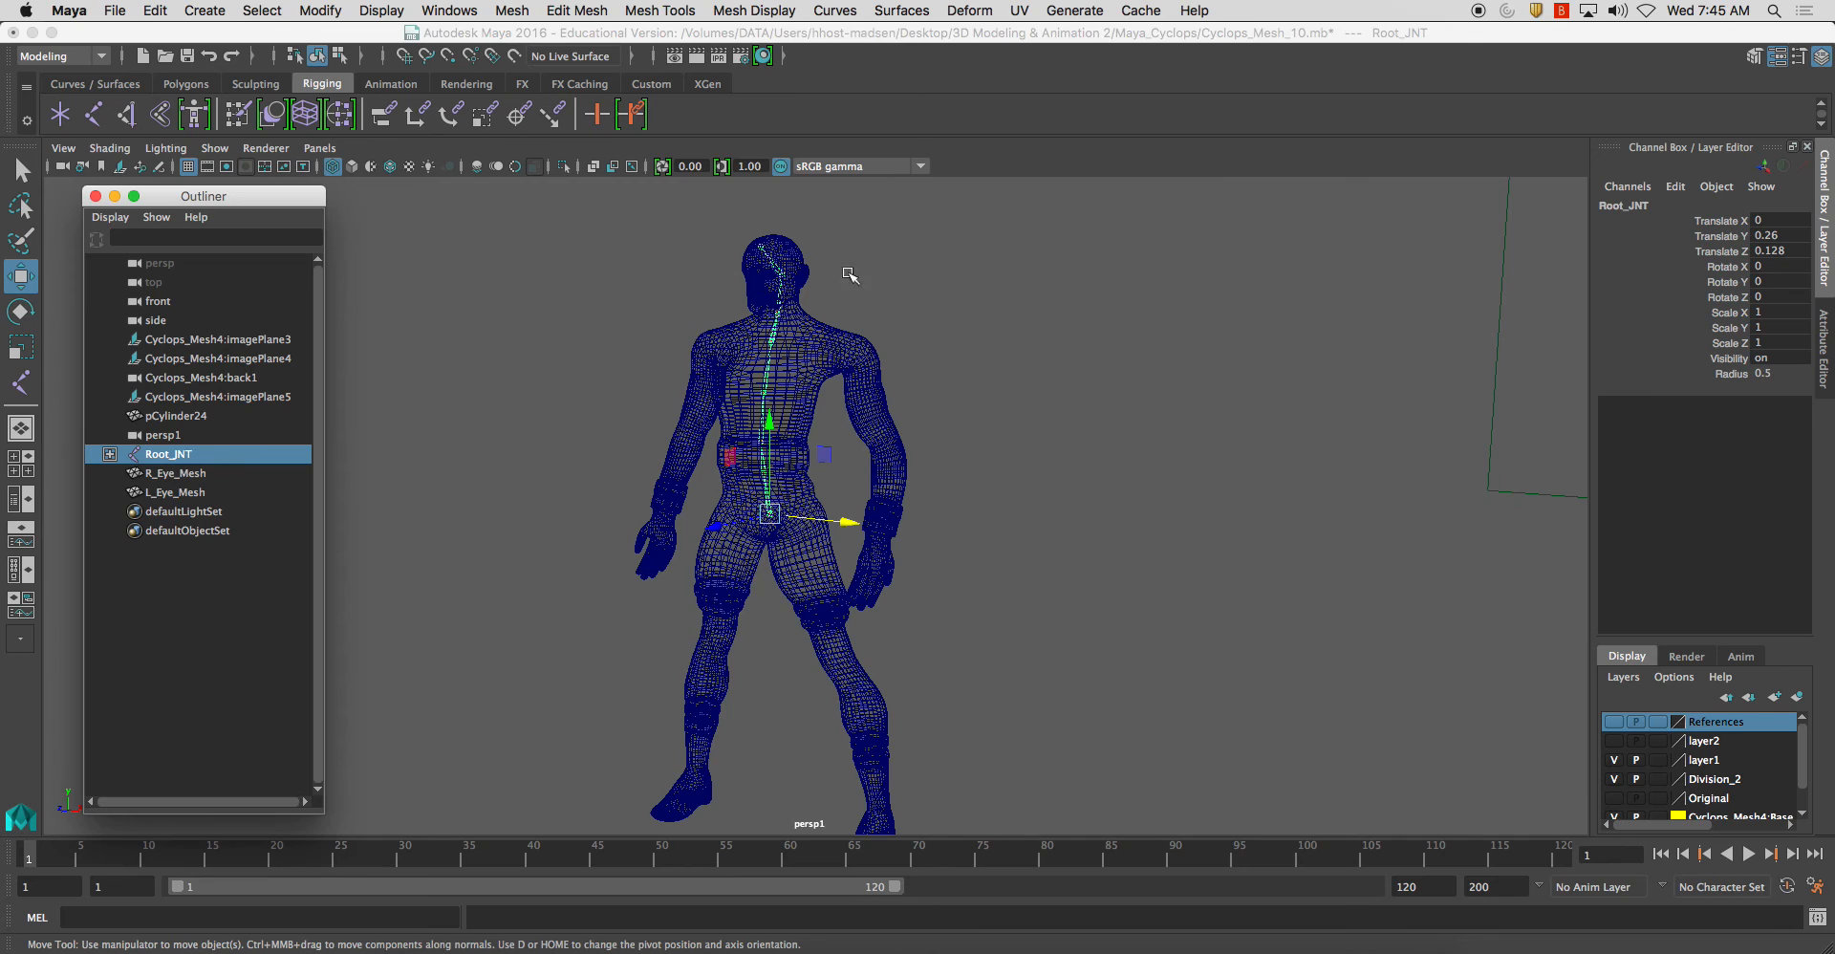
{"action": "left_click", "coordinate": [213, 434]}
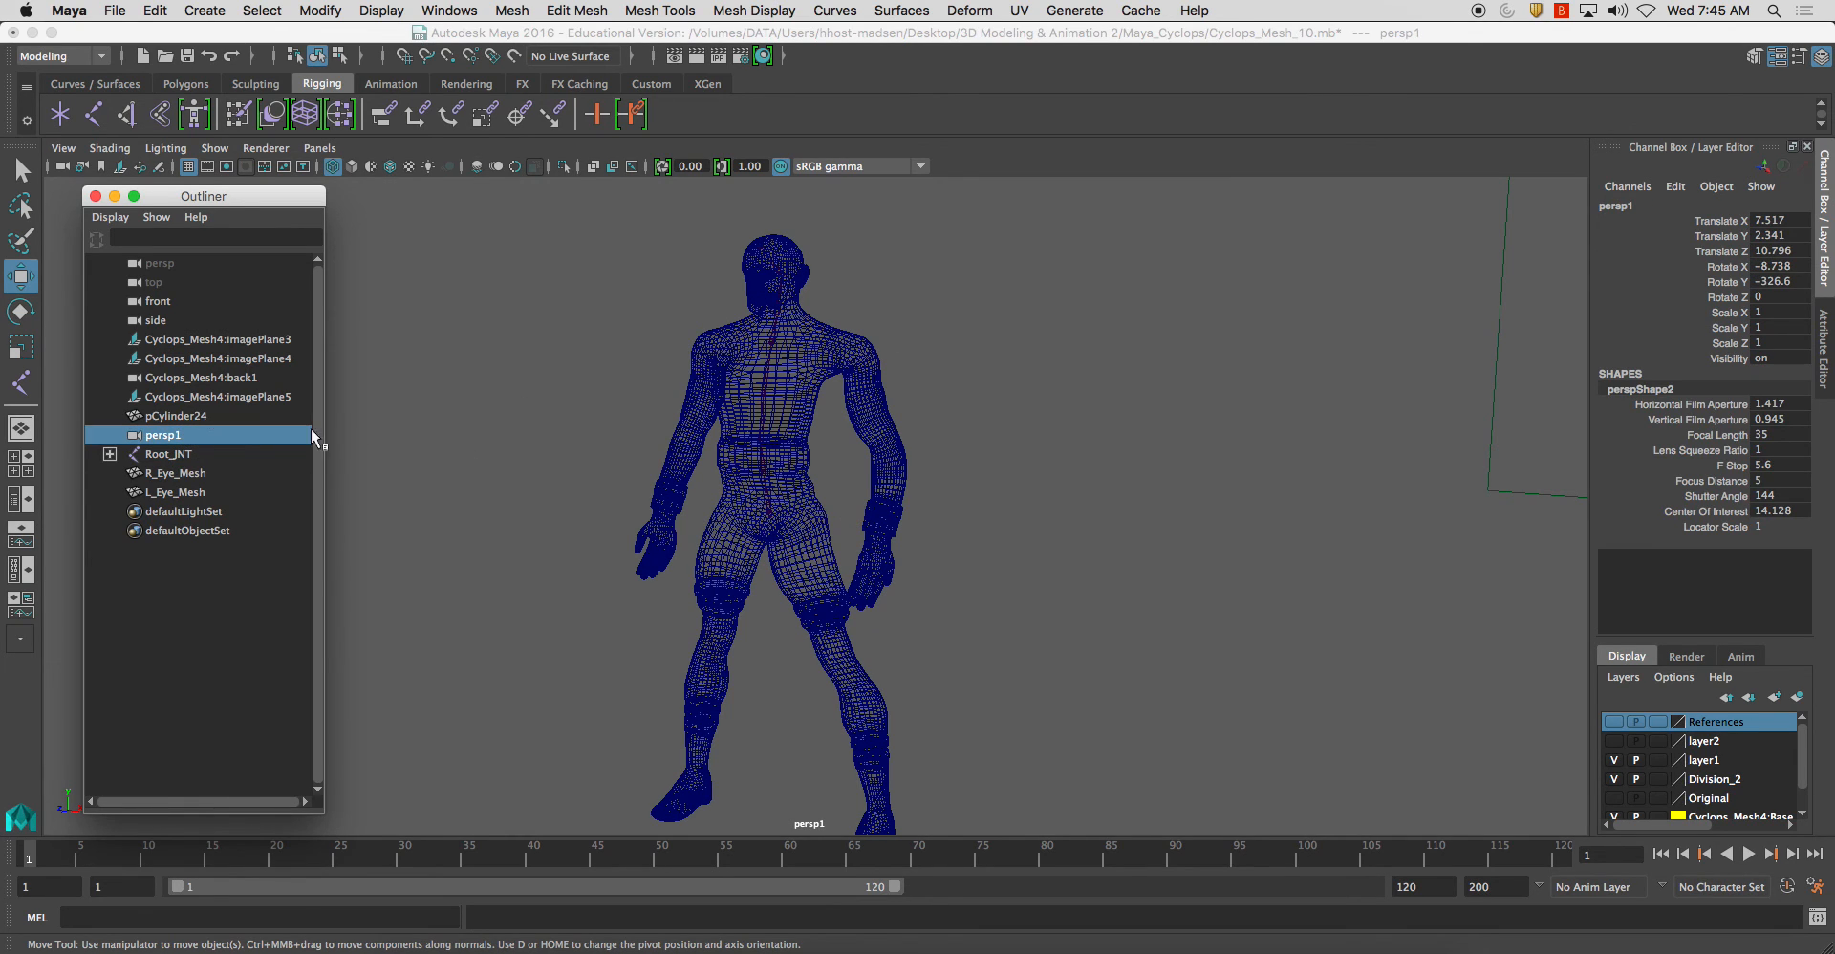
{"action": "key", "text": "Delete"}
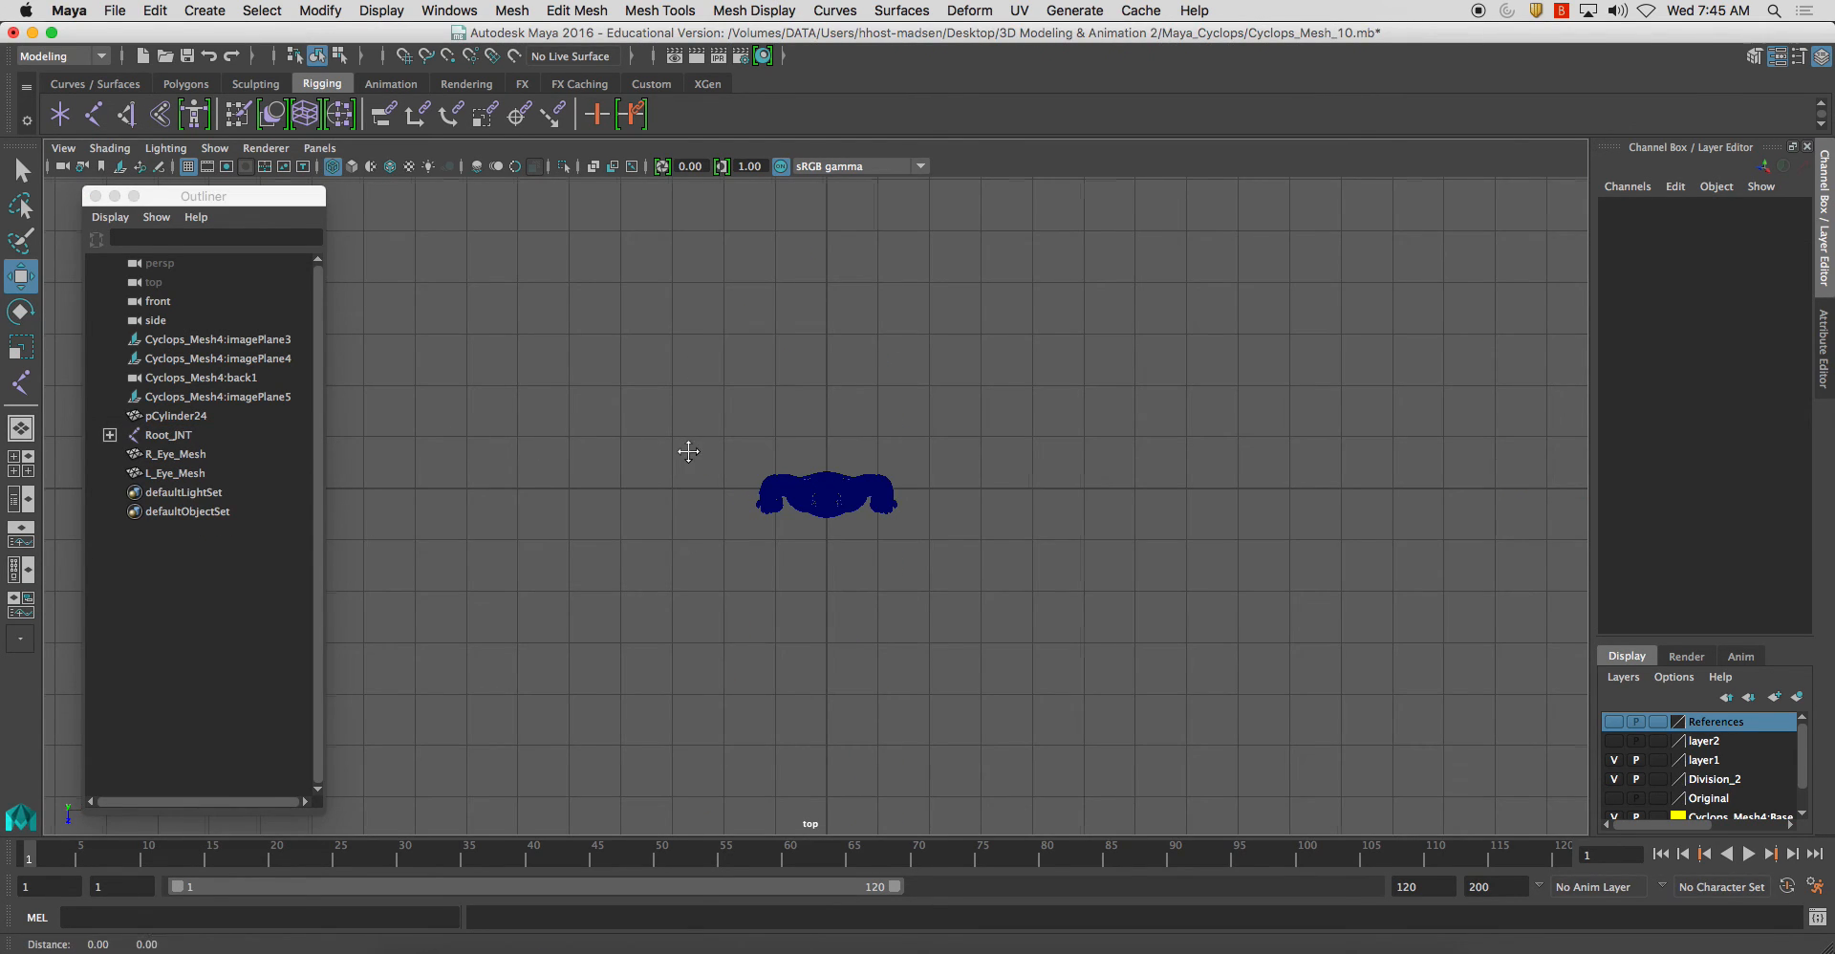
In the four-view layout, switch the top viewport to the persp camera and frame the character in it
{"action": "key", "text": "space"}
{"action": "left_click", "coordinate": [1096, 148]}
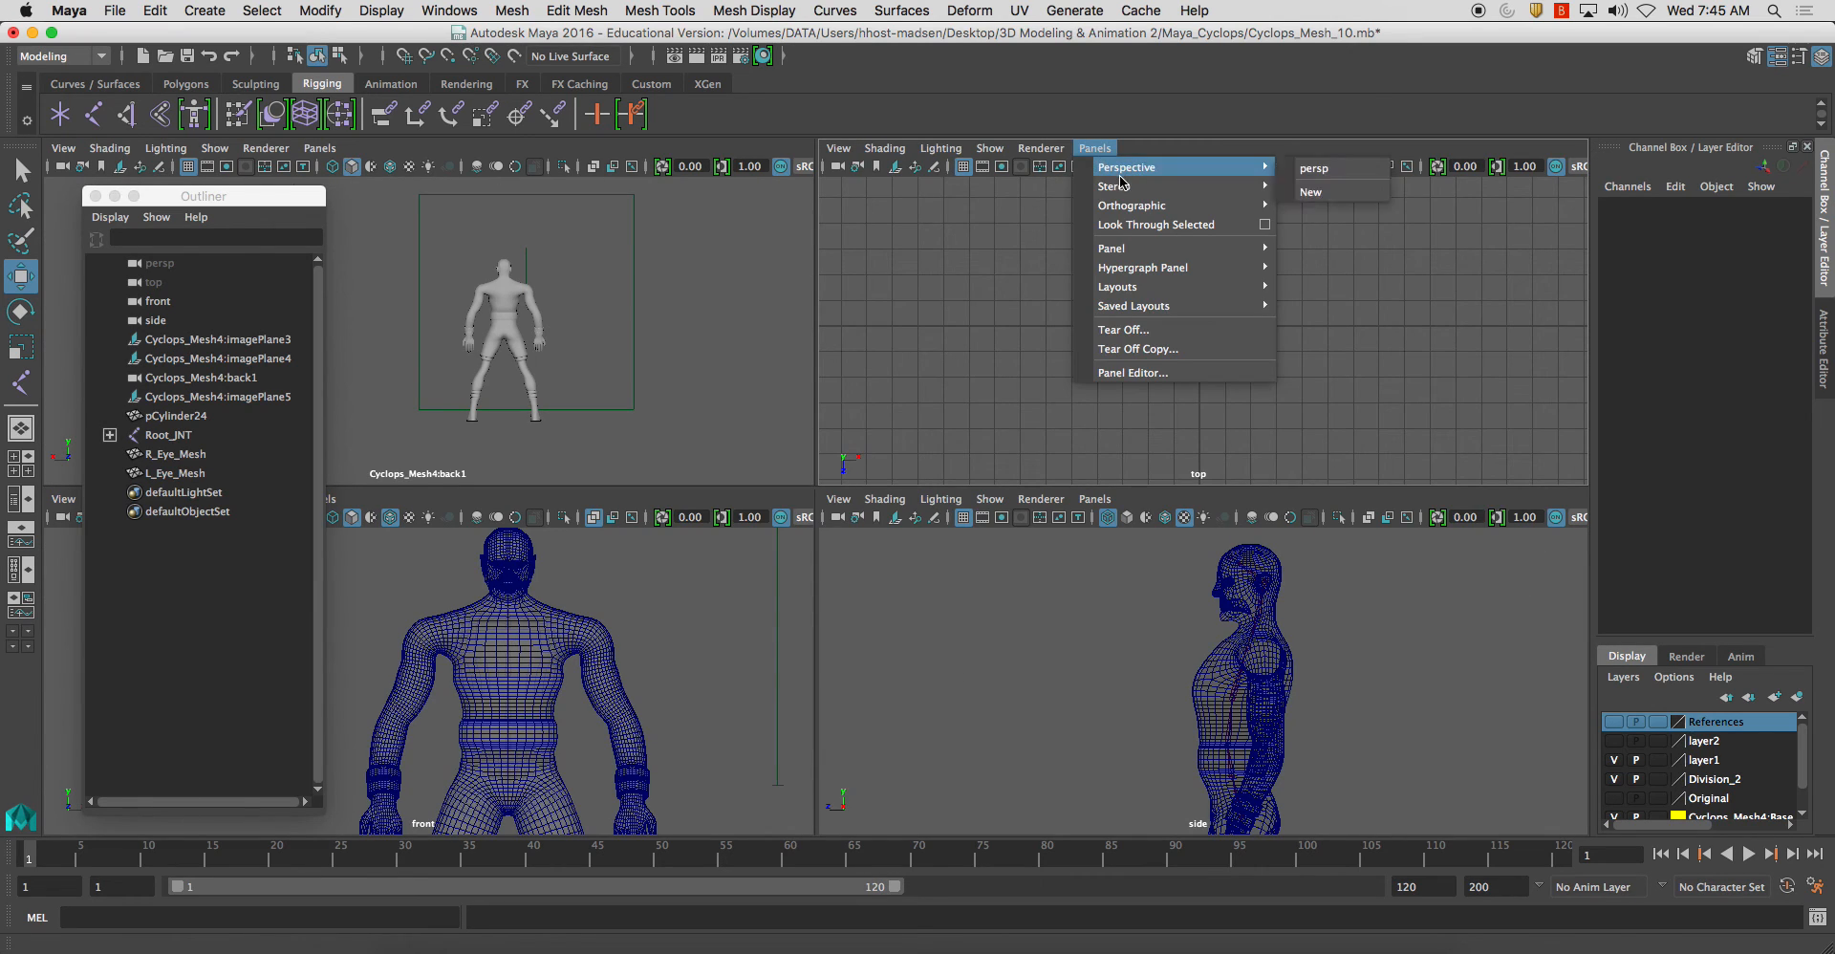
{"action": "left_click", "coordinate": [1310, 168]}
{"action": "key", "text": "f"}
{"action": "mouse_move", "coordinate": [1128, 359]}
{"action": "left_mouse_down", "text": "alt"}
{"action": "mouse_move", "coordinate": [1159, 299]}
{"action": "mouse_move", "coordinate": [1196, 366]}
{"action": "mouse_move", "coordinate": [1139, 358]}
{"action": "left_mouse_up", "text": "alt"}
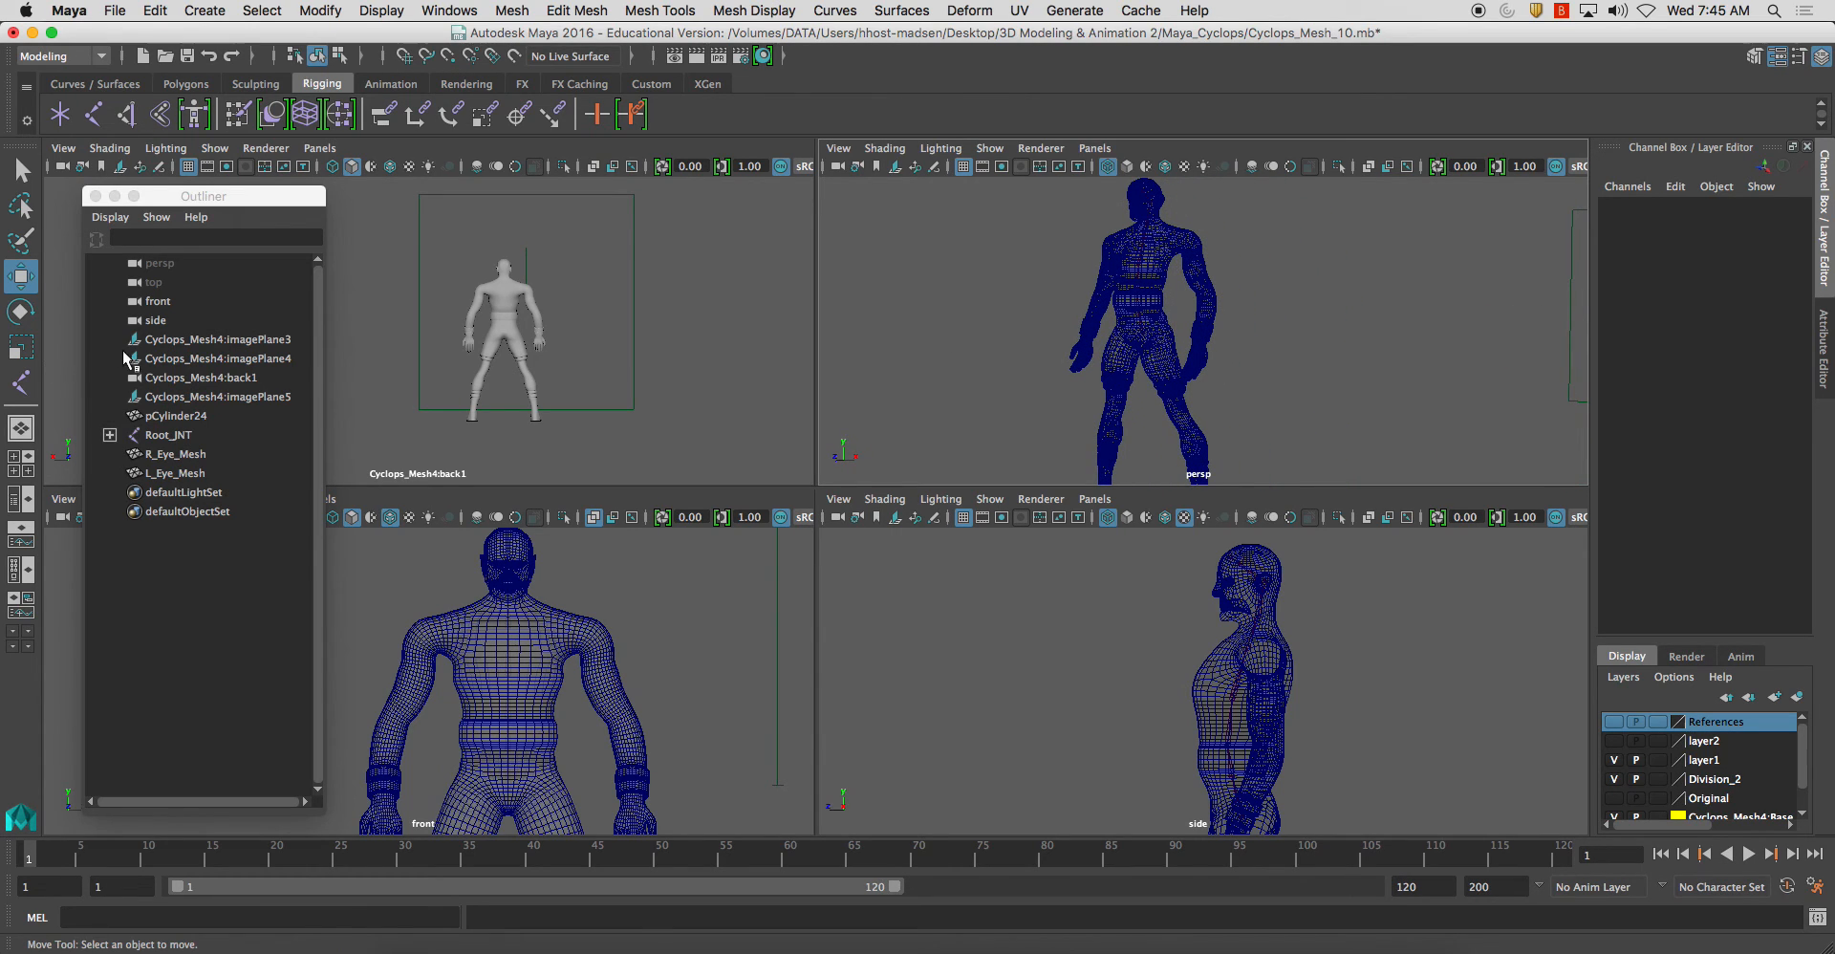
Rename the body mesh pCylinder24 as Mesh after checking the remaining scene nodes, and close the Outliner
{"action": "left_click", "coordinate": [190, 344]}
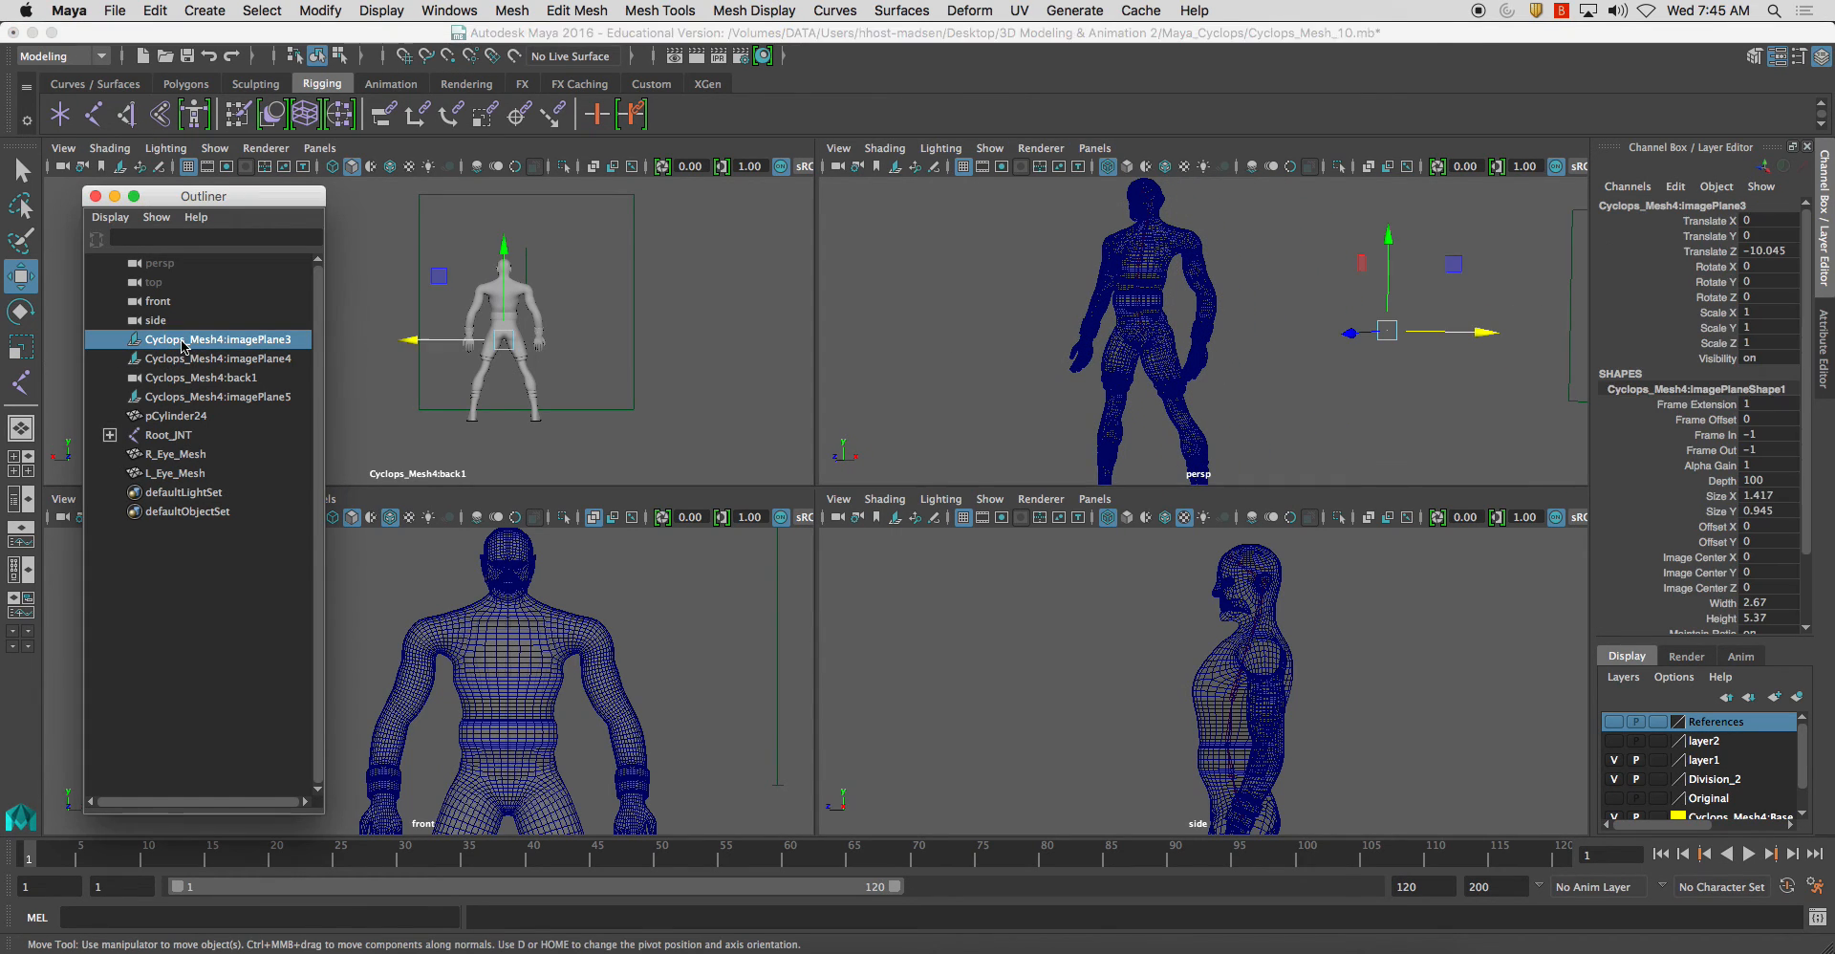
{"action": "left_click", "coordinate": [276, 359]}
{"action": "left_click", "coordinate": [260, 379]}
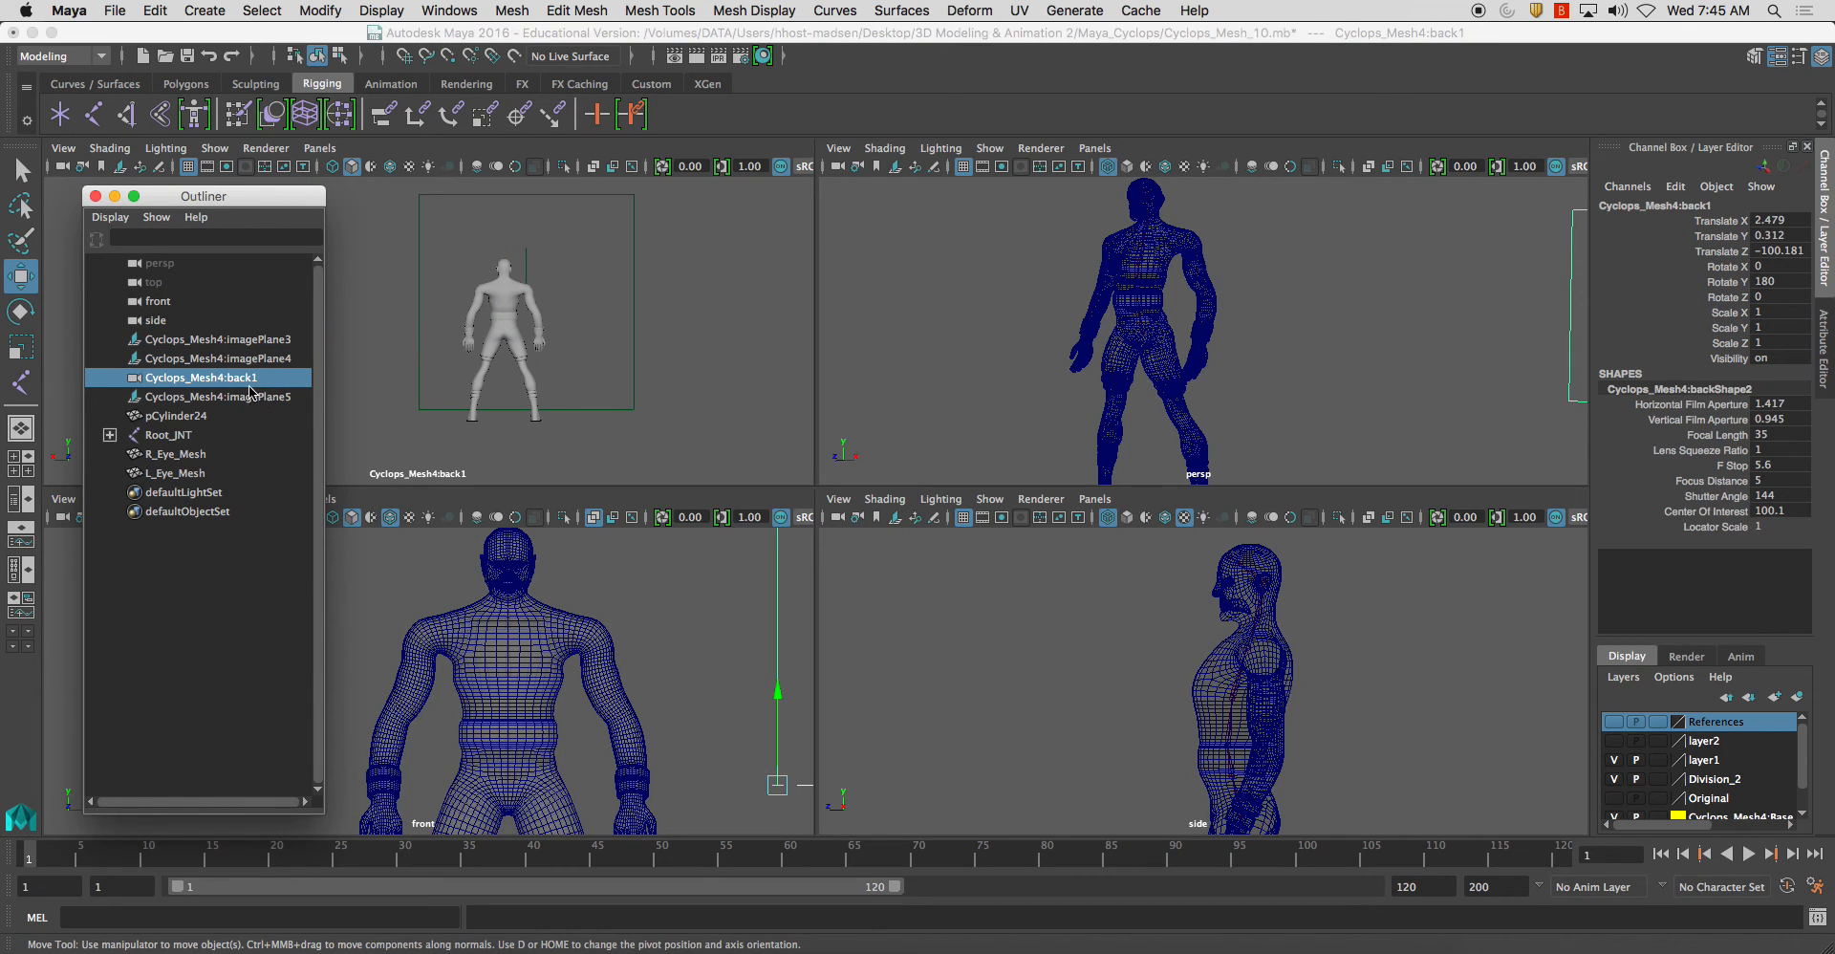
{"action": "left_click", "coordinate": [269, 396]}
{"action": "left_click", "coordinate": [228, 416]}
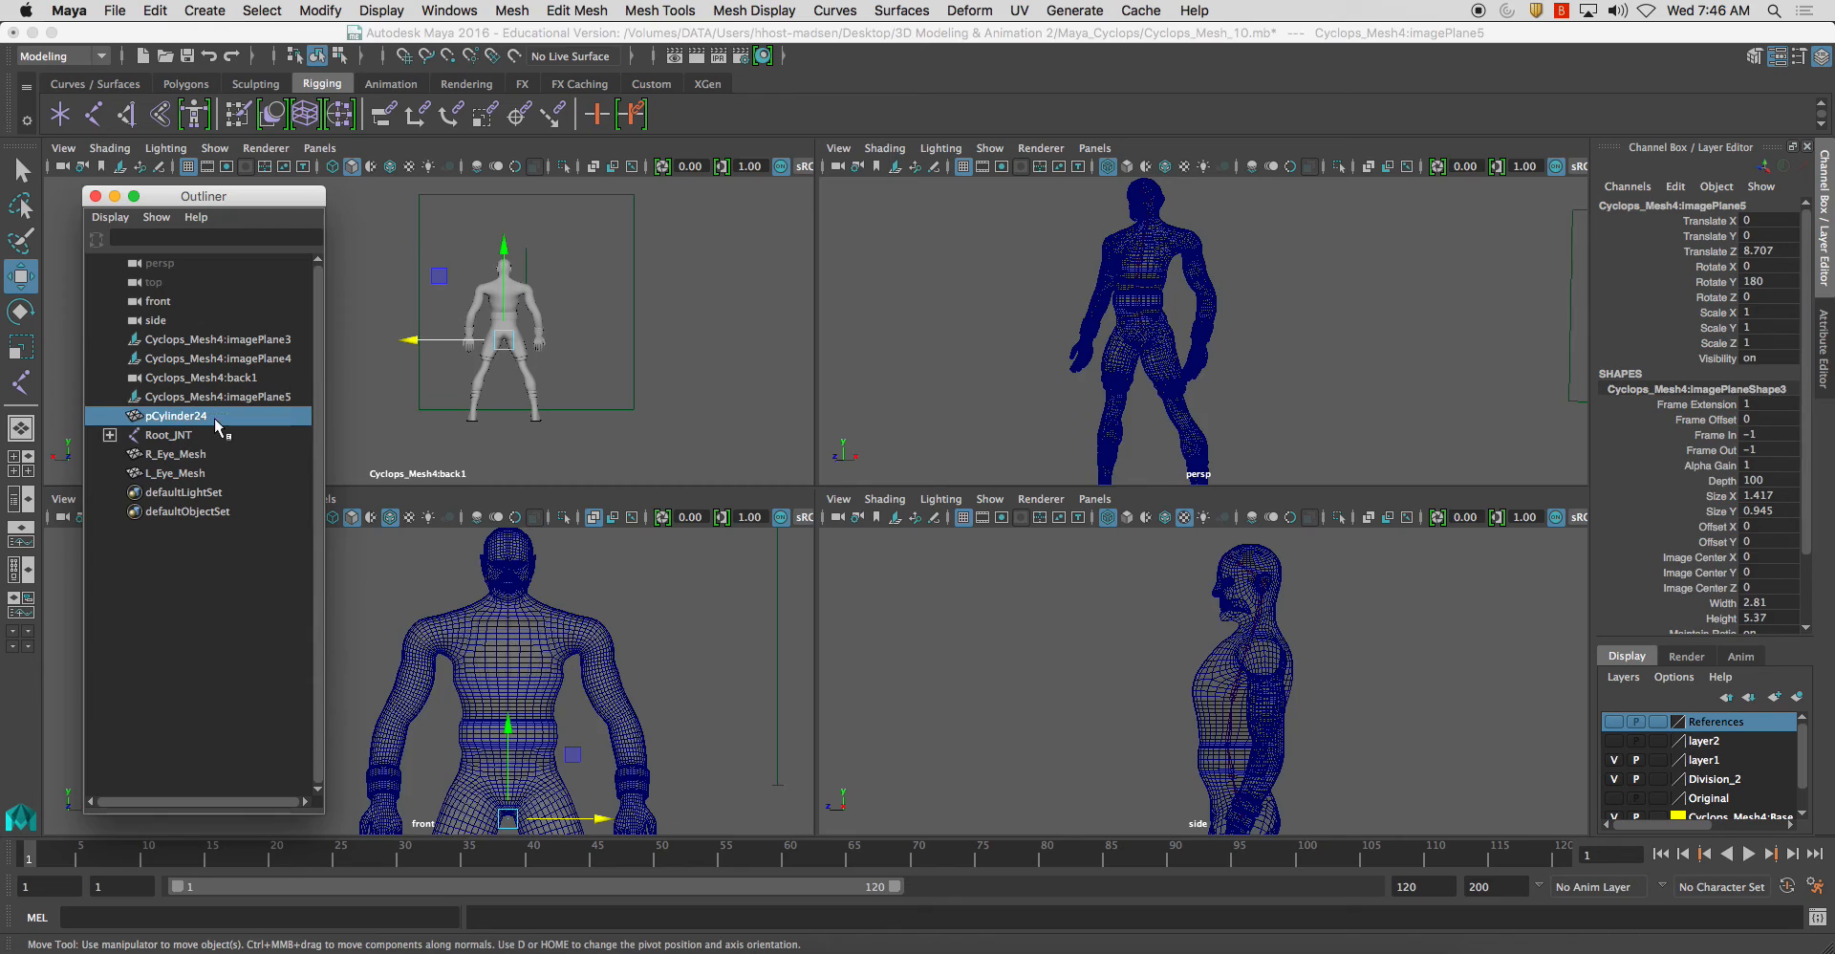
{"action": "double_click", "coordinate": [192, 418]}
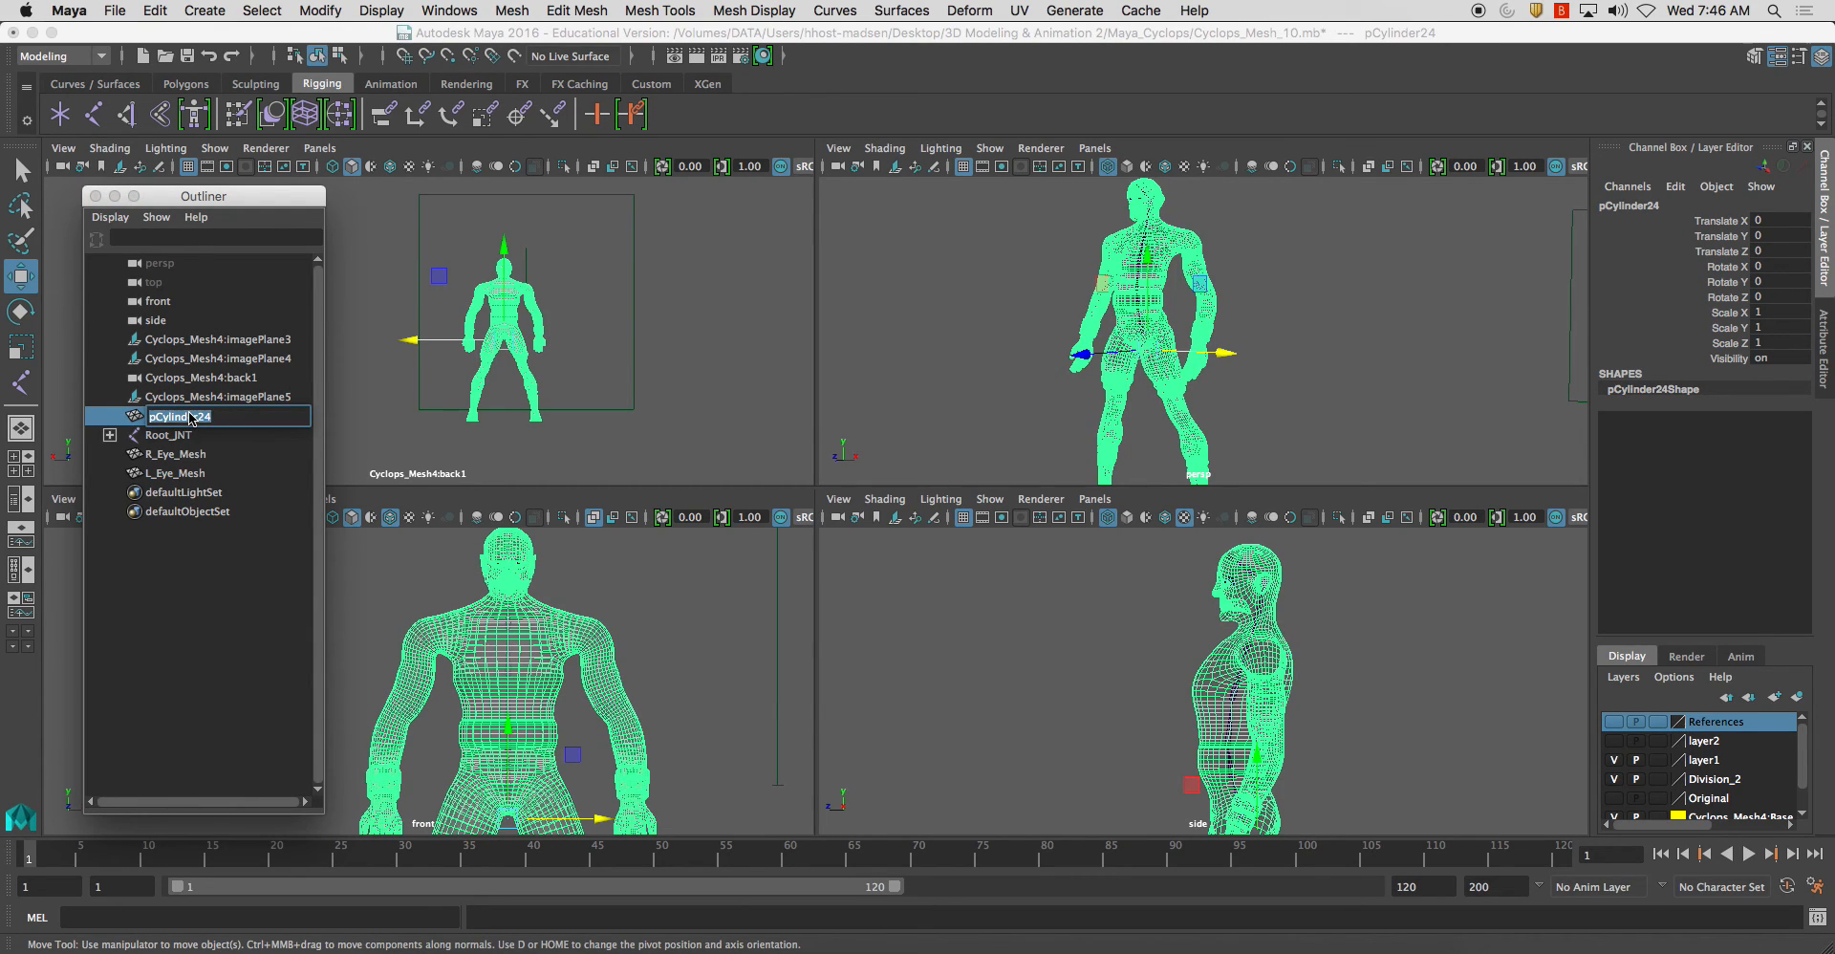
{"action": "type", "text": "Mesh"}
{"action": "key", "text": "Return"}
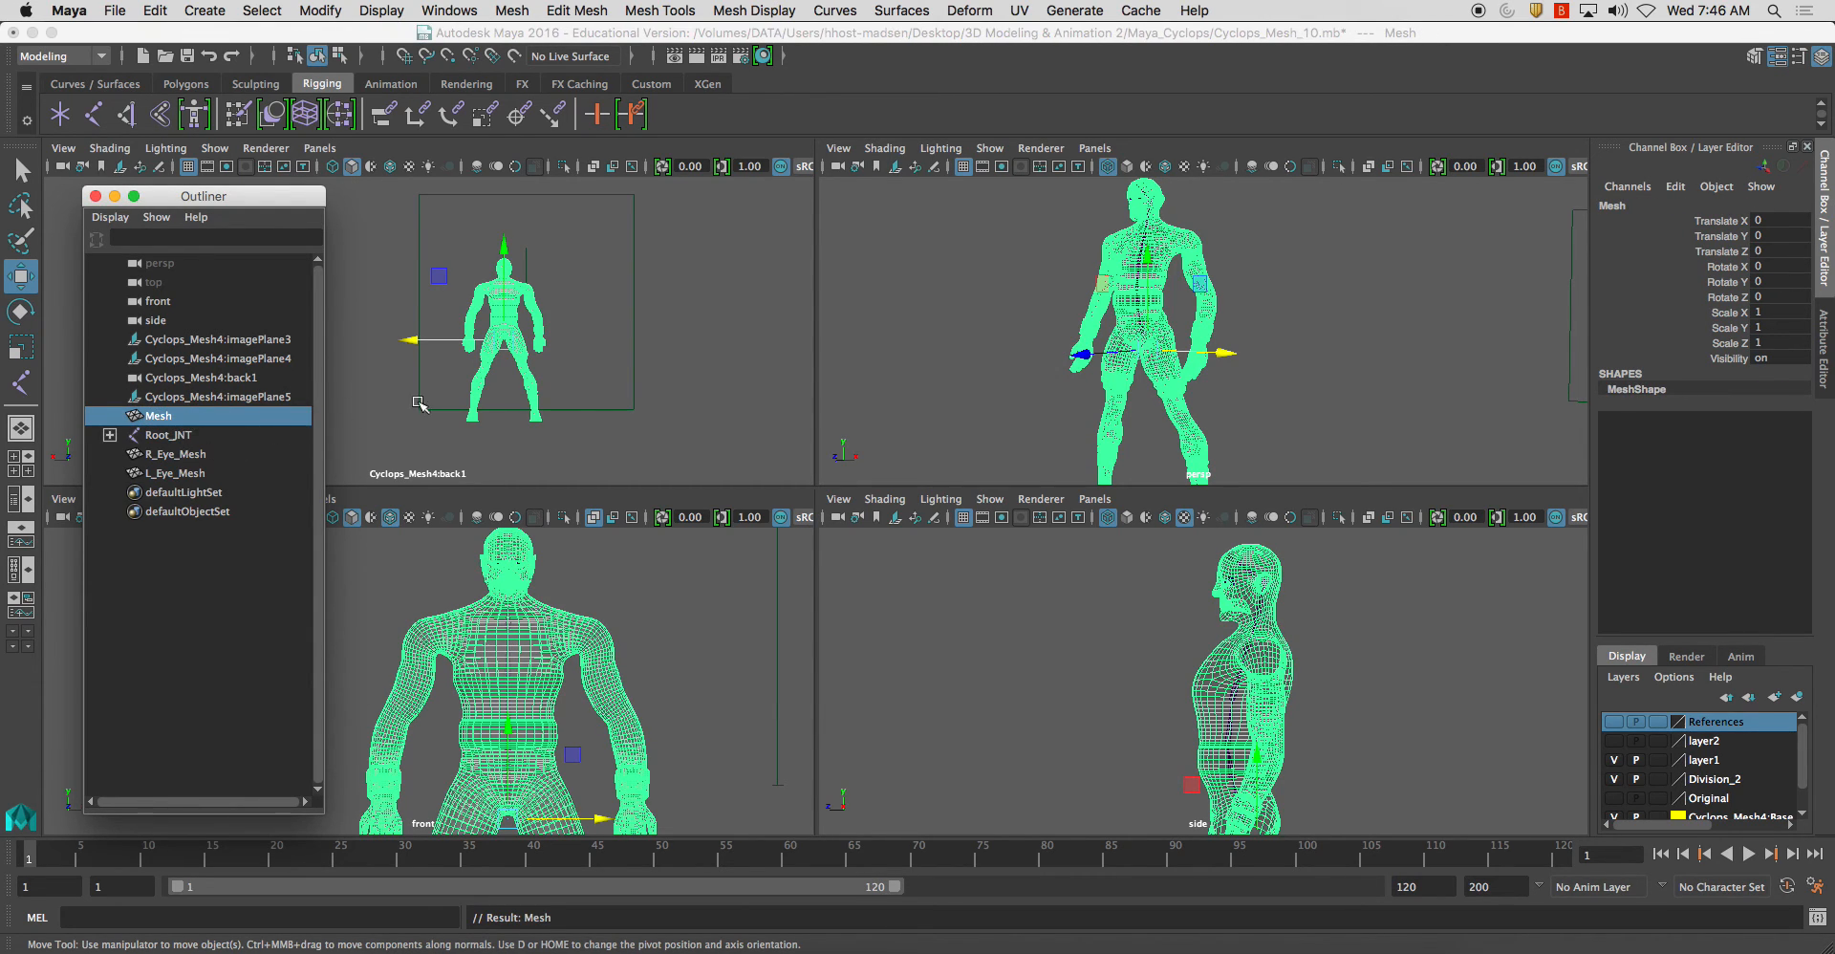
{"action": "left_click", "coordinate": [1336, 371]}
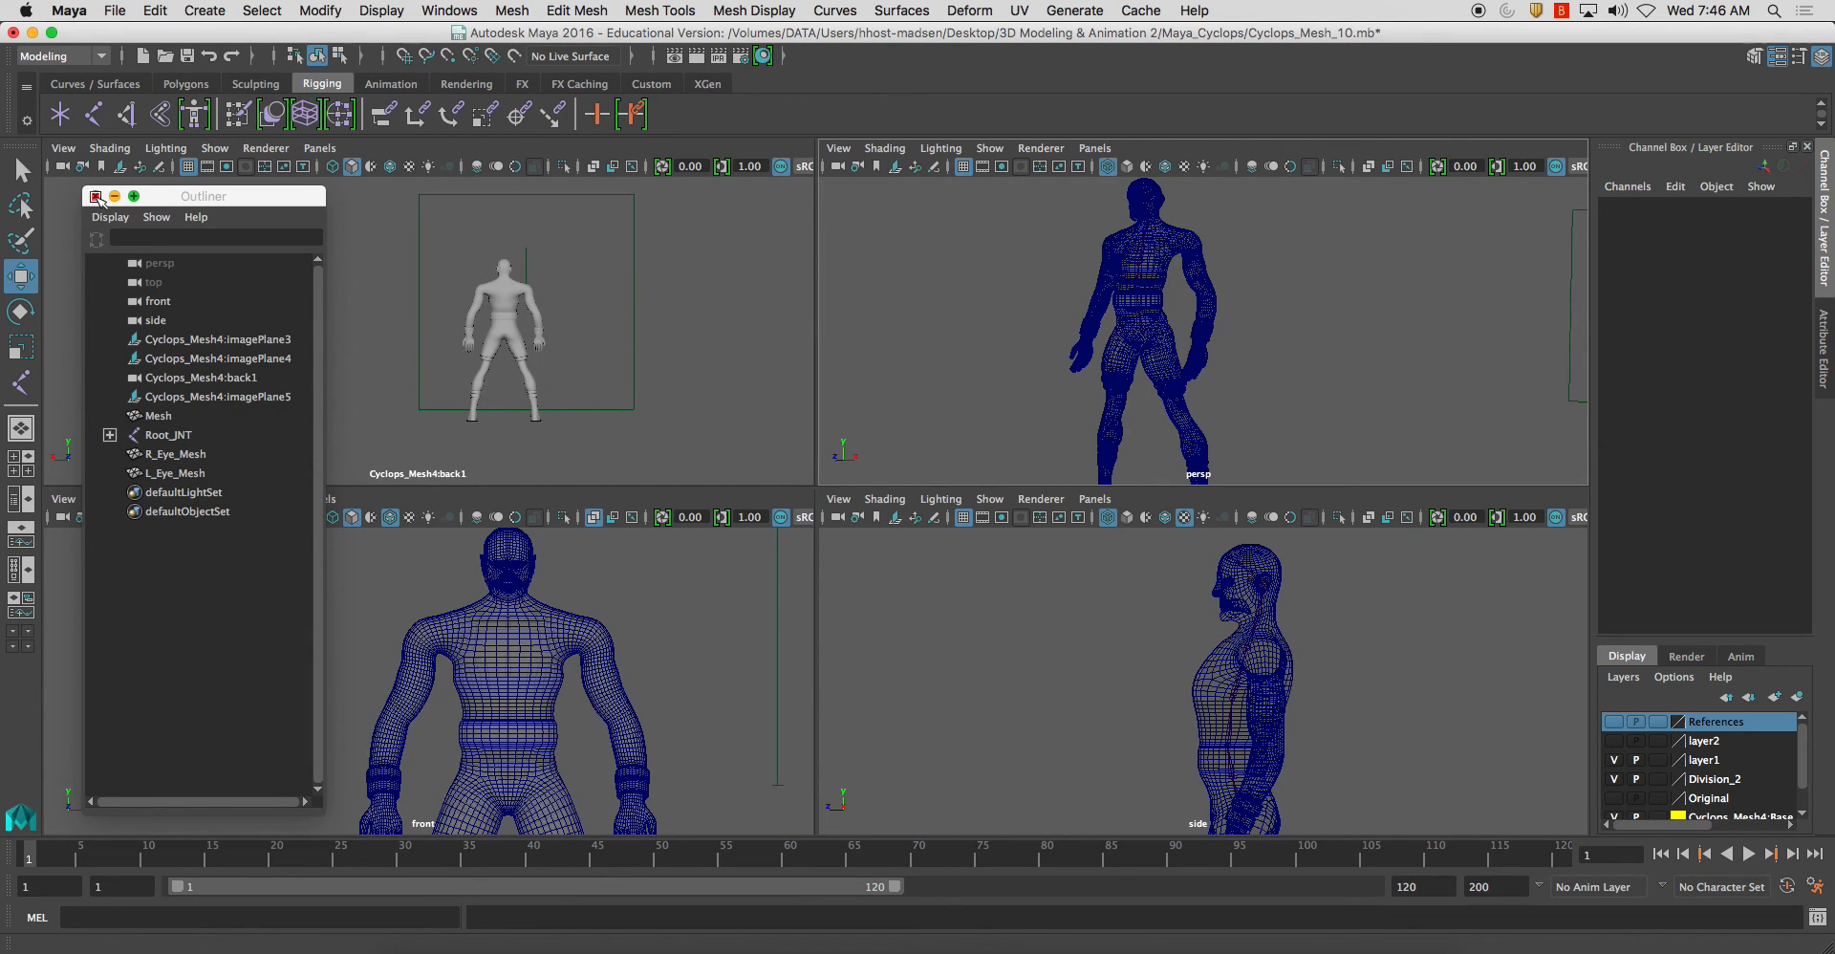
{"action": "left_click", "coordinate": [96, 196]}
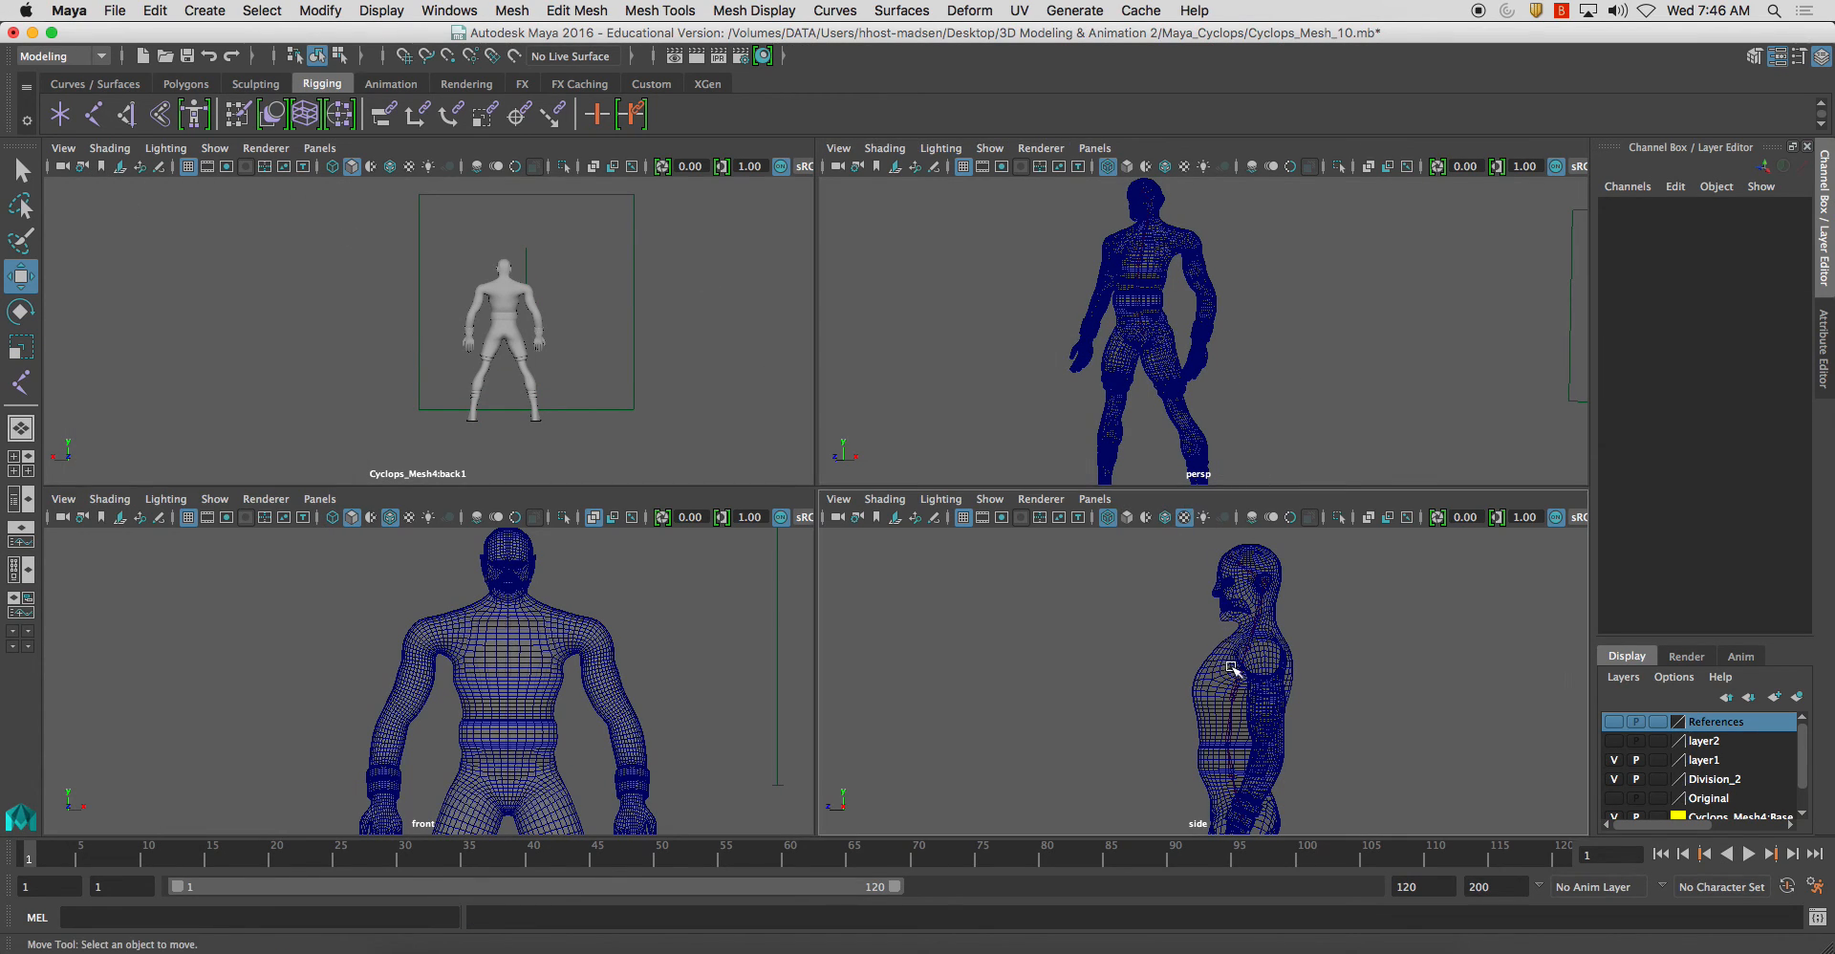
Enlarge the front view to fill the workspace and enable X-Ray Joints in it
{"action": "key", "text": "space"}
{"action": "scroll", "coordinate": [770, 513], "scroll_direction": "up", "scroll_amount": 2}
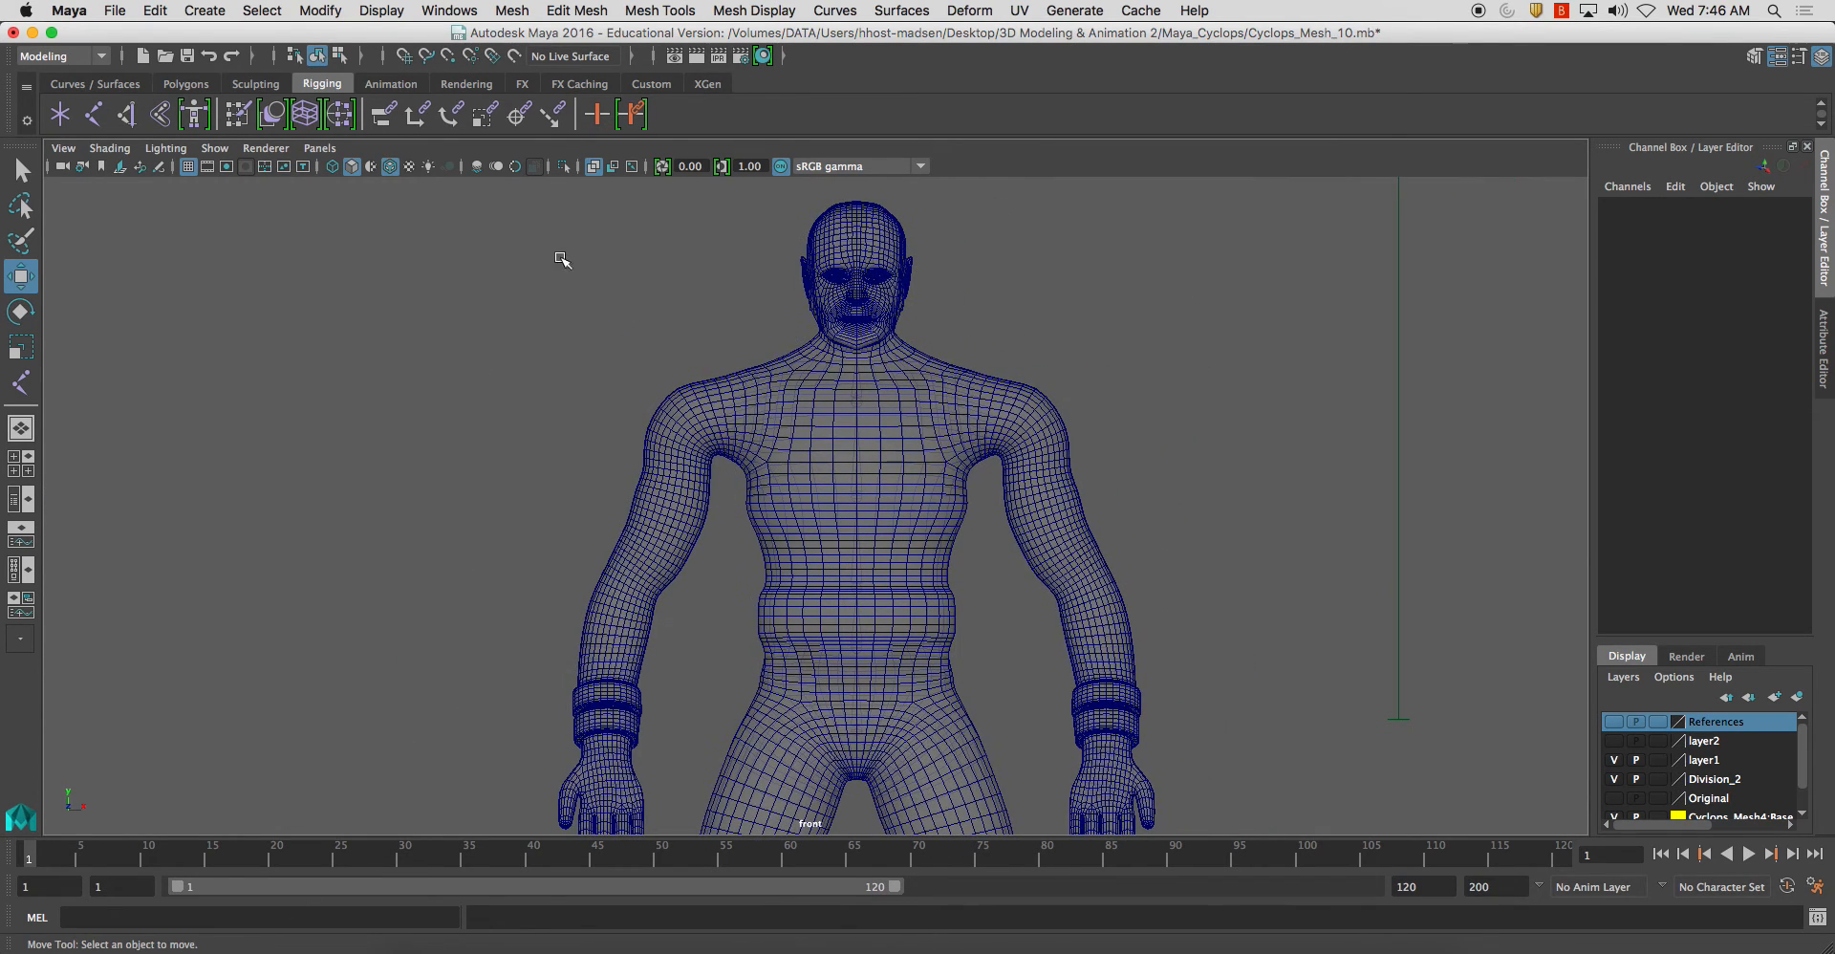
{"action": "left_click", "coordinate": [109, 148]}
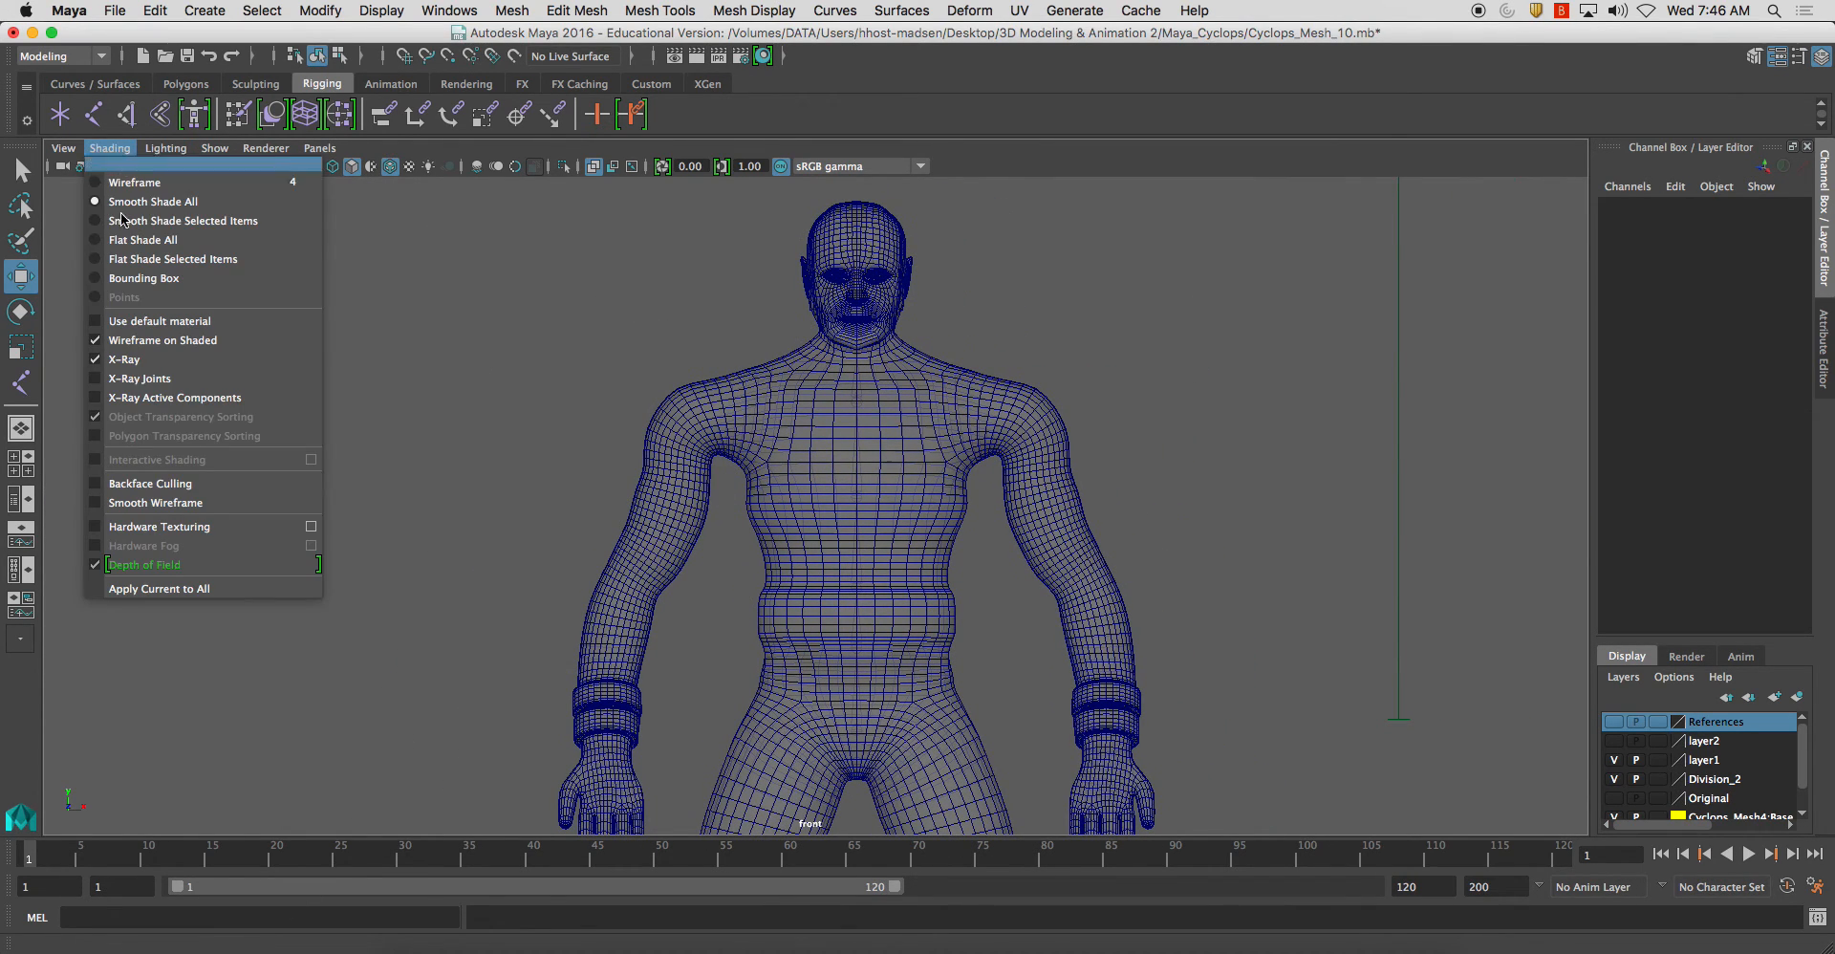
{"action": "left_click", "coordinate": [196, 381]}
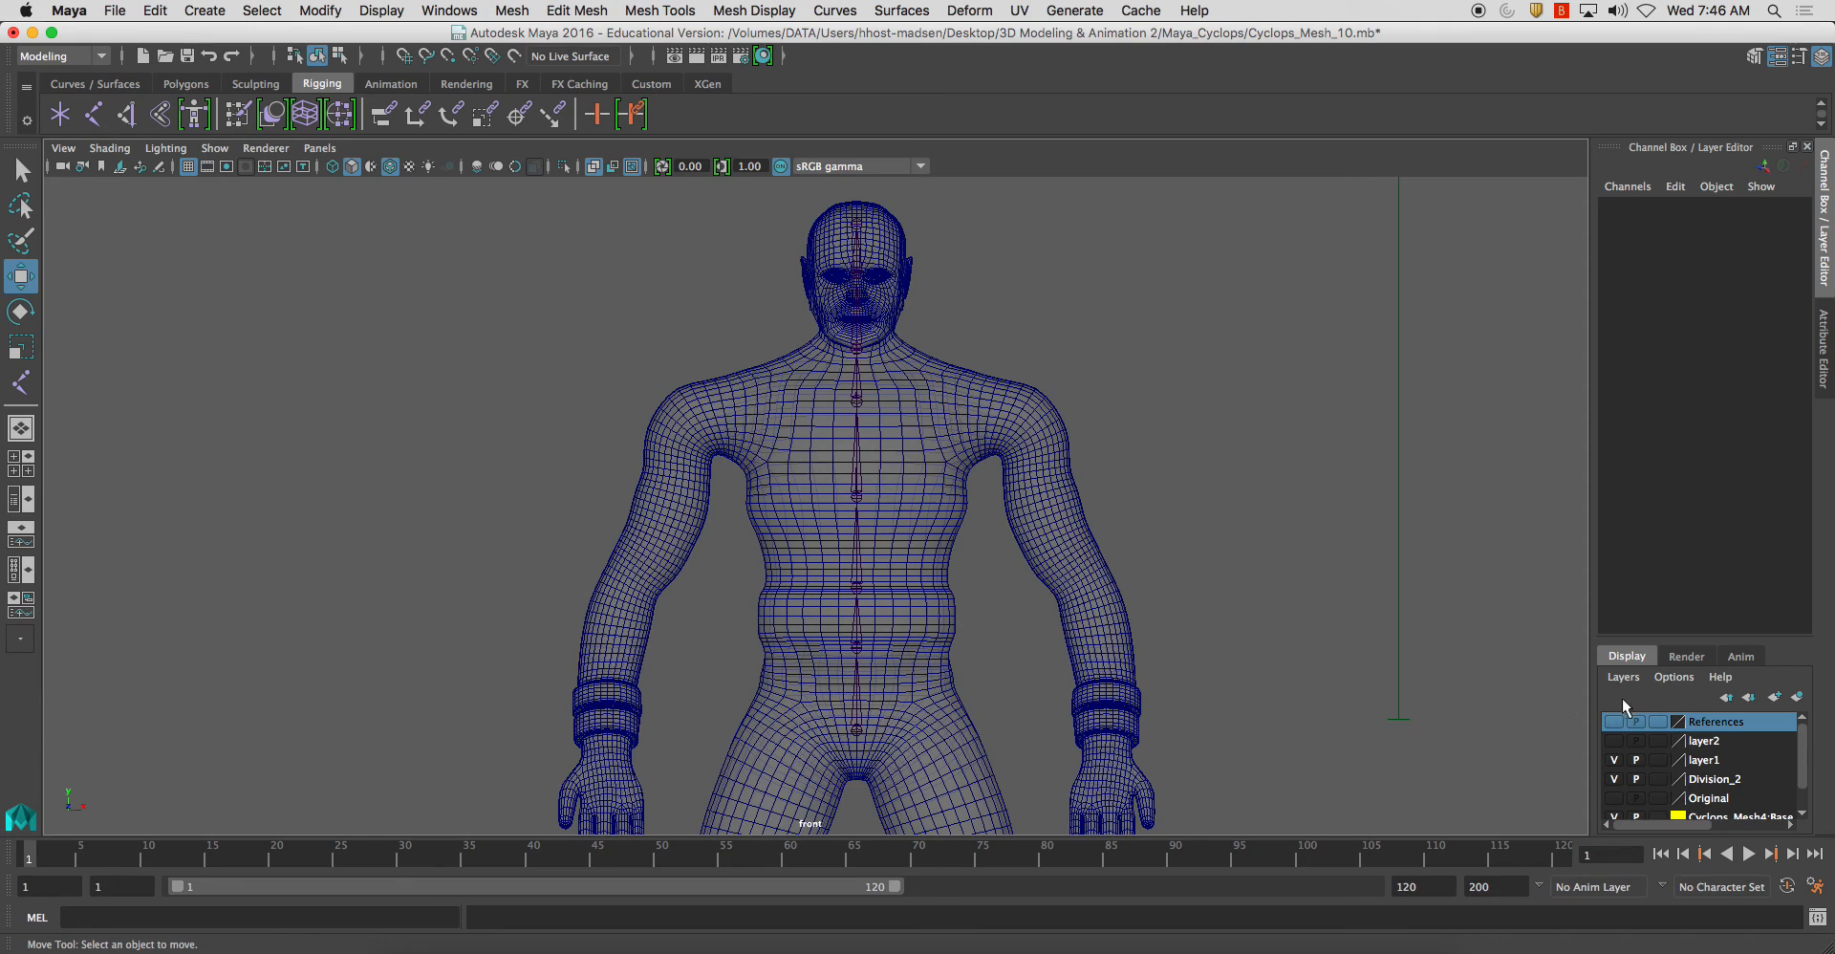
Create a display layer from the Root_JNT skeleton, name it Spine_Joints and colour it yellow
{"action": "left_click", "coordinate": [857, 731]}
{"action": "left_click", "coordinate": [1624, 676]}
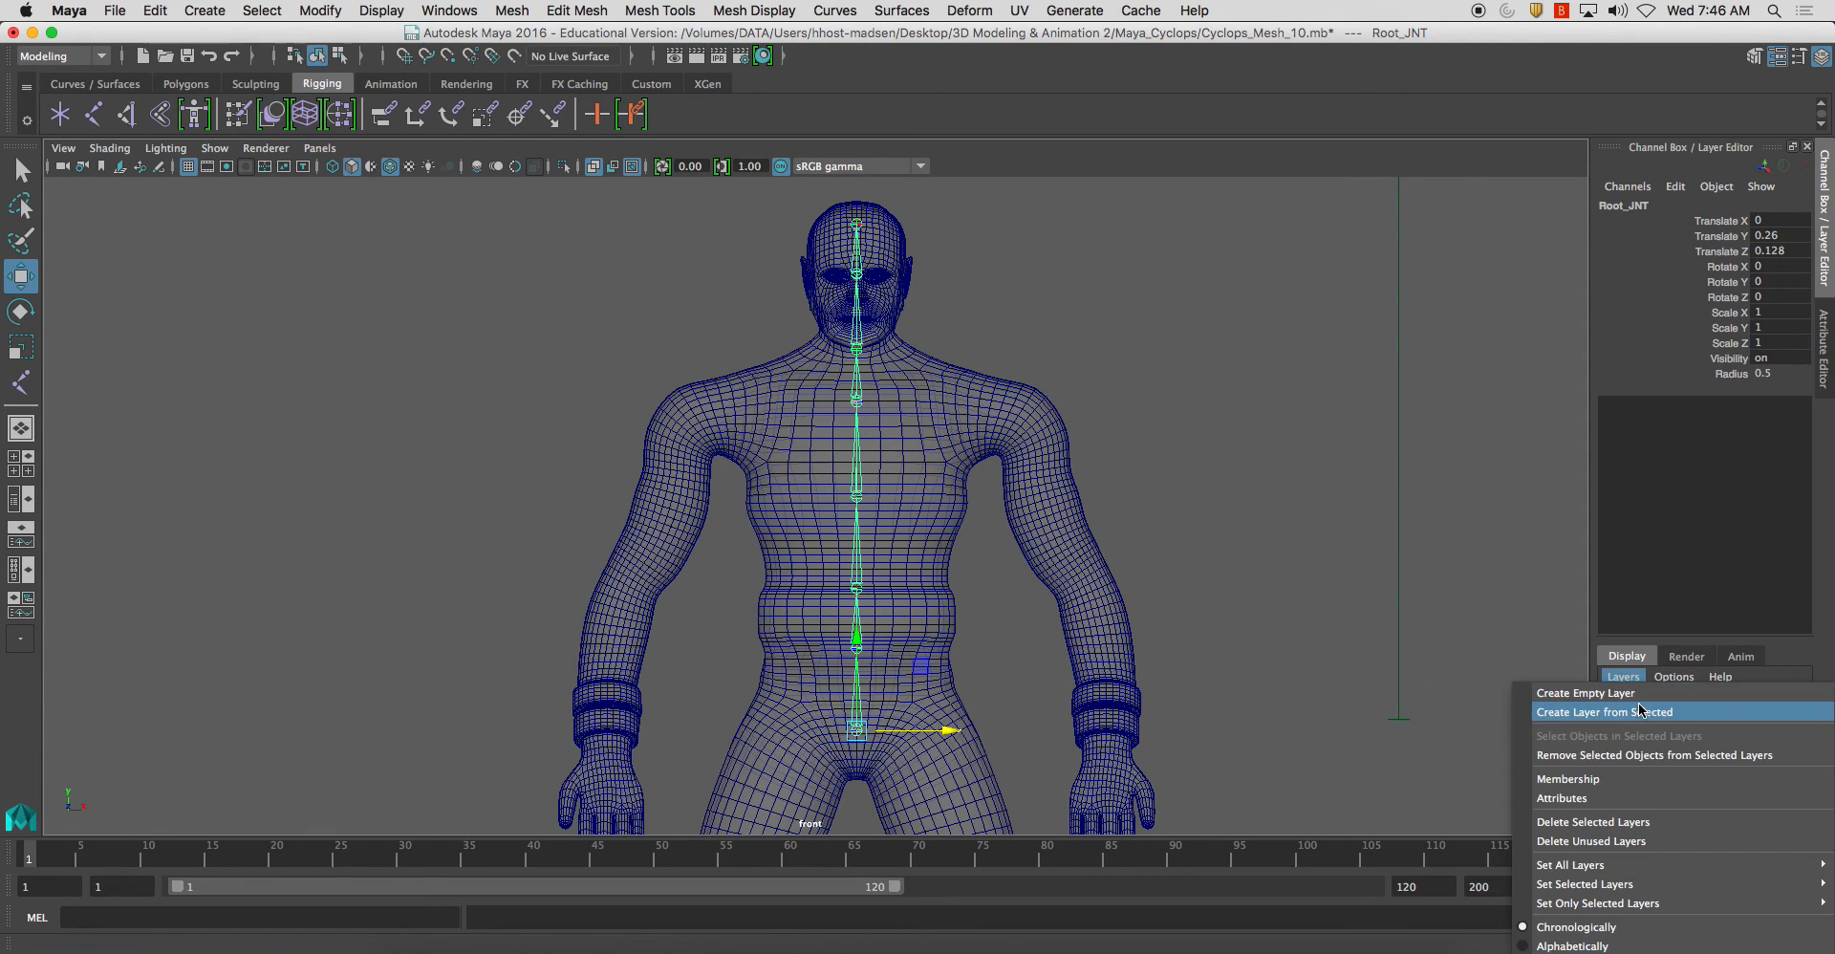
{"action": "left_click", "coordinate": [1644, 713]}
{"action": "double_click", "coordinate": [1703, 722]}
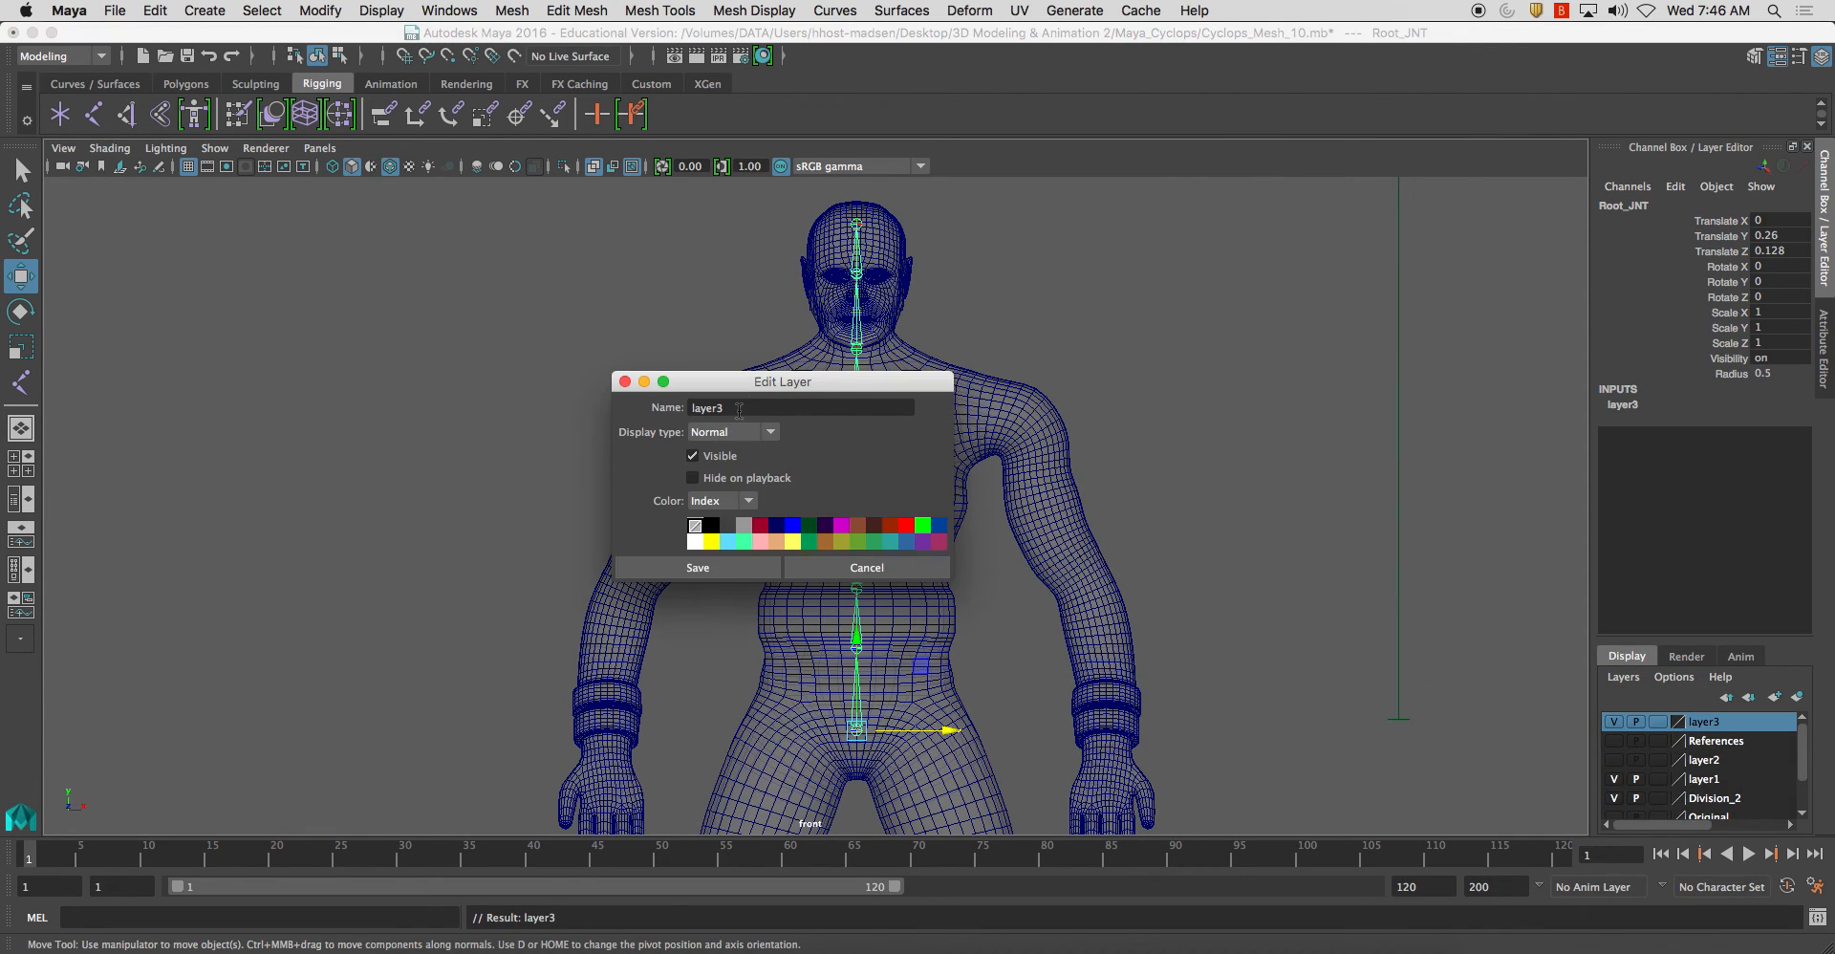
{"action": "type", "text": "Spine_Joints"}
{"action": "left_click", "coordinate": [708, 540]}
{"action": "left_click", "coordinate": [725, 568]}
{"action": "left_click", "coordinate": [1163, 577]}
Draw a joint chain in the front view through the left clavicle, shoulder, elbow and wrist, starting at about X 0.201, Y 1.709
{"action": "middle_click_drag", "start_coordinate": [952, 550], "coordinate": [846, 547], "text": "alt"}
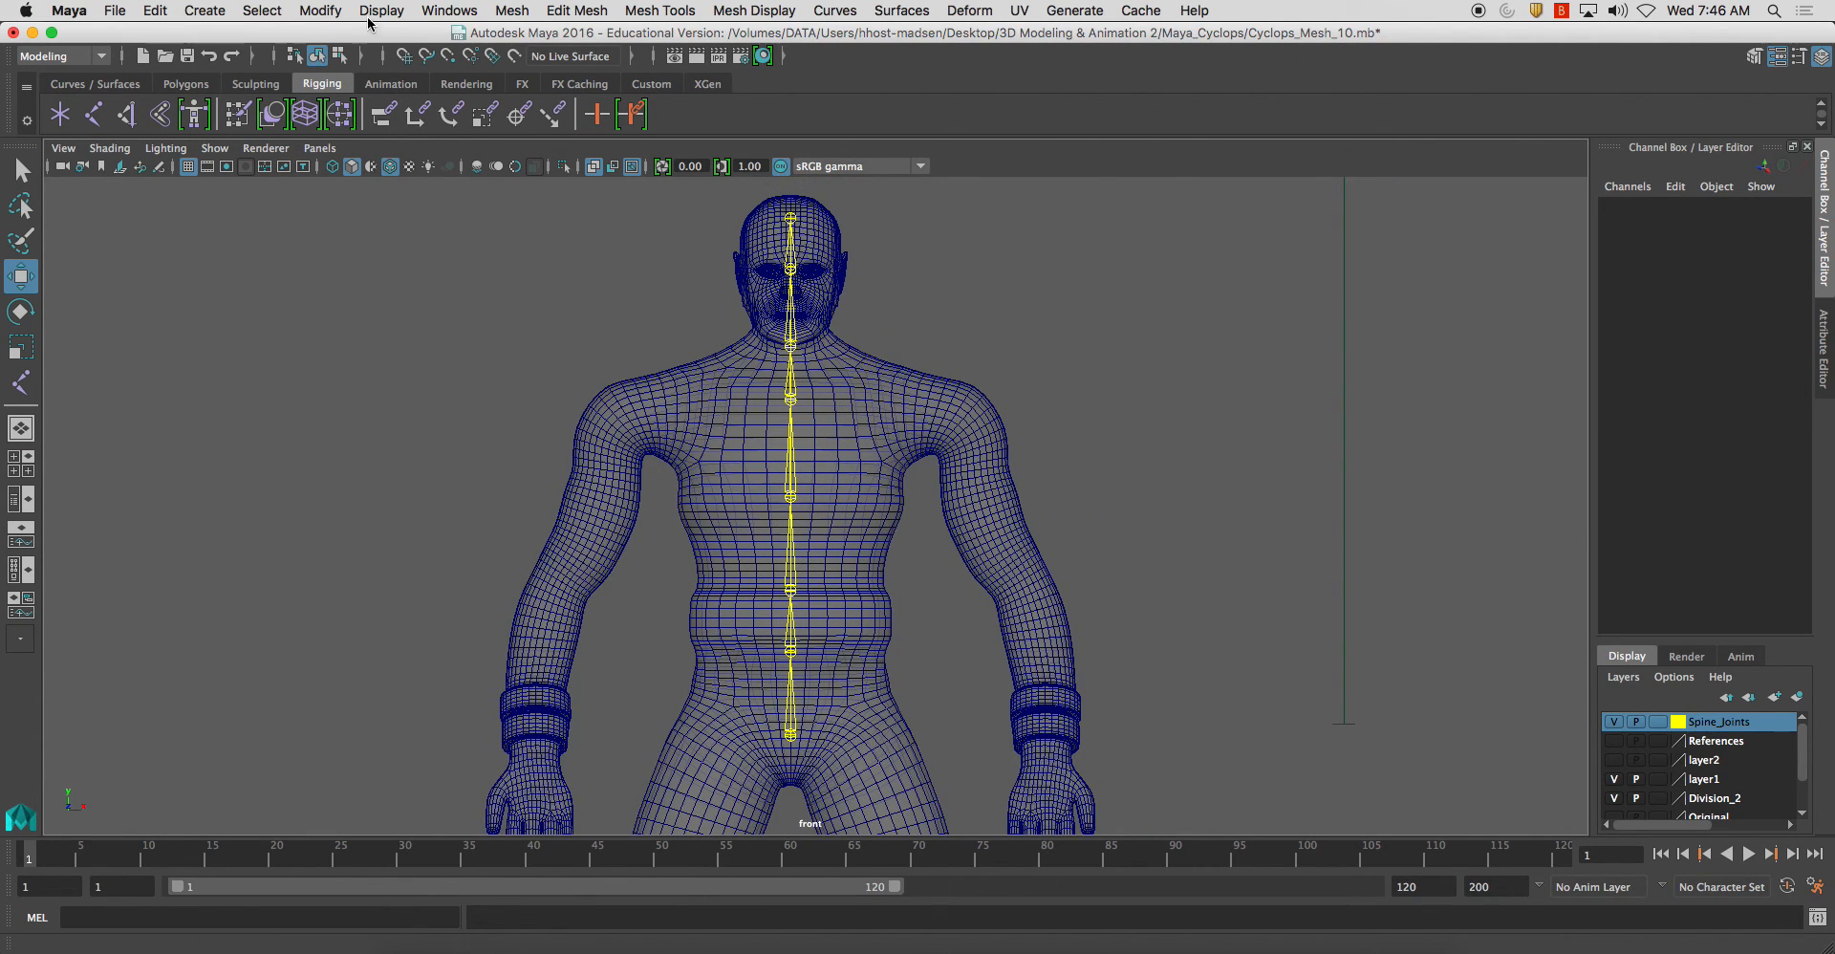
{"action": "left_click", "coordinate": [88, 115]}
{"action": "scroll", "coordinate": [943, 459], "scroll_direction": "up", "scroll_amount": 4}
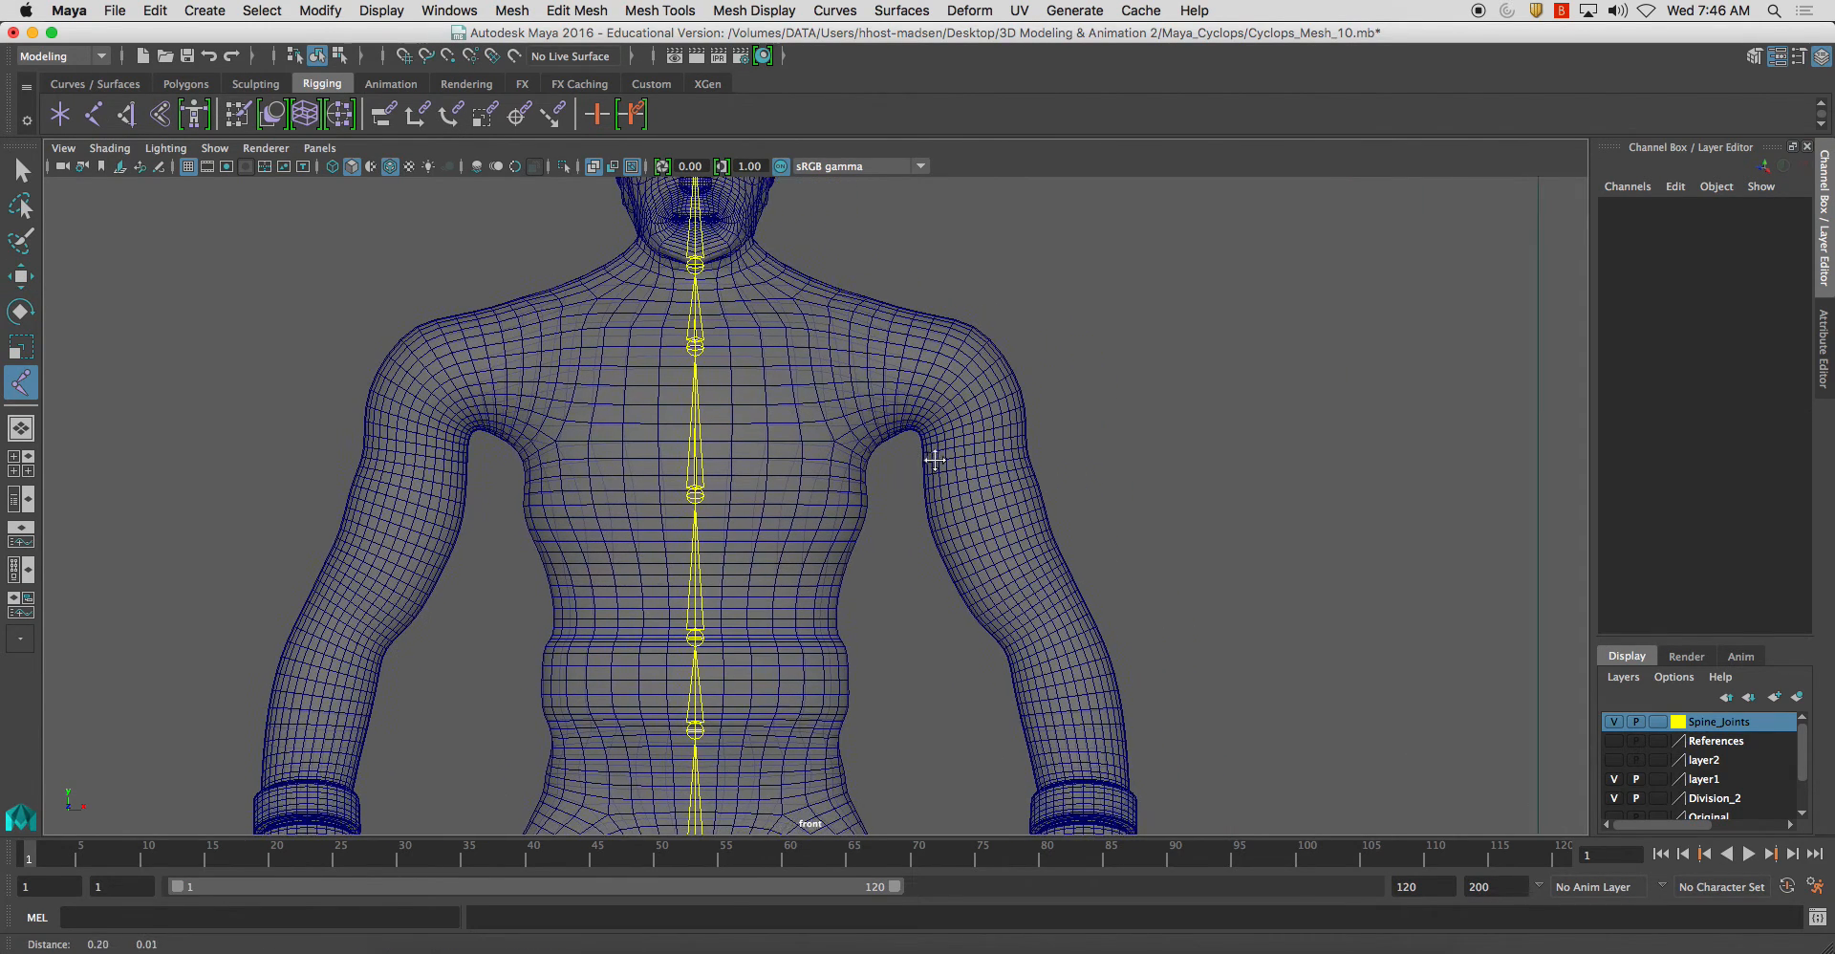
{"action": "left_click", "coordinate": [746, 364]}
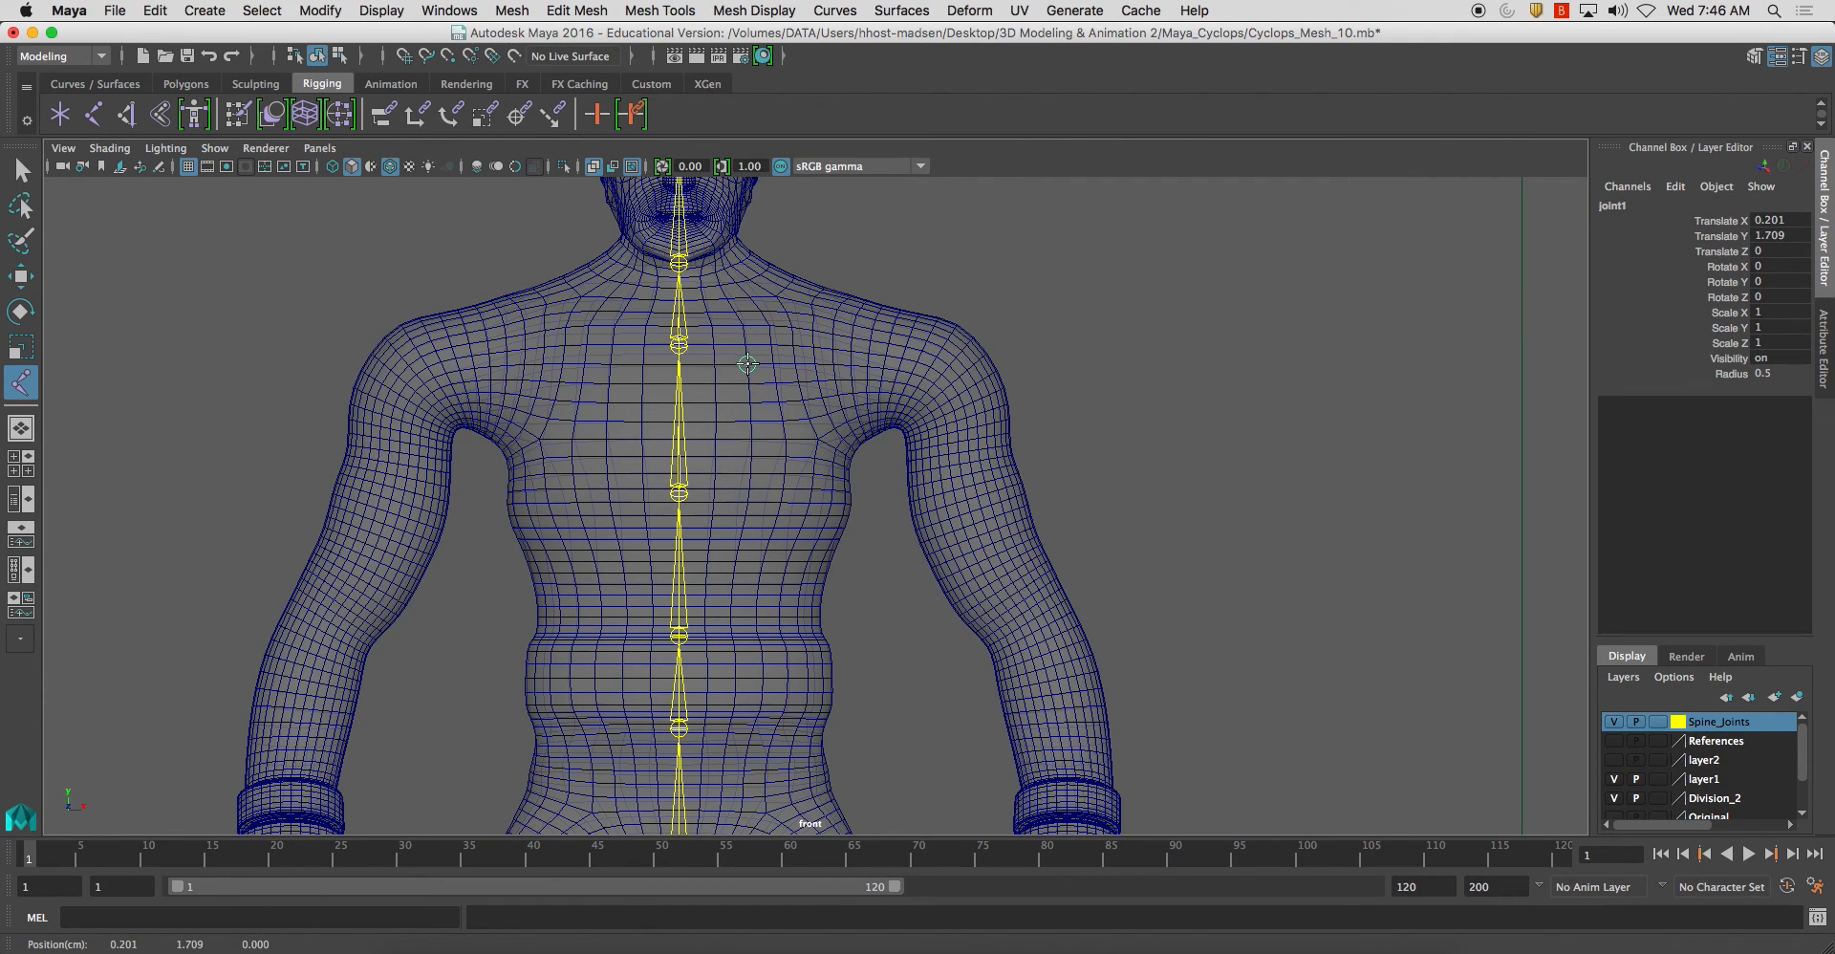
{"action": "left_click", "coordinate": [892, 352]}
{"action": "left_click_drag", "start_coordinate": [893, 351], "coordinate": [931, 359]}
{"action": "left_click", "coordinate": [1033, 621]}
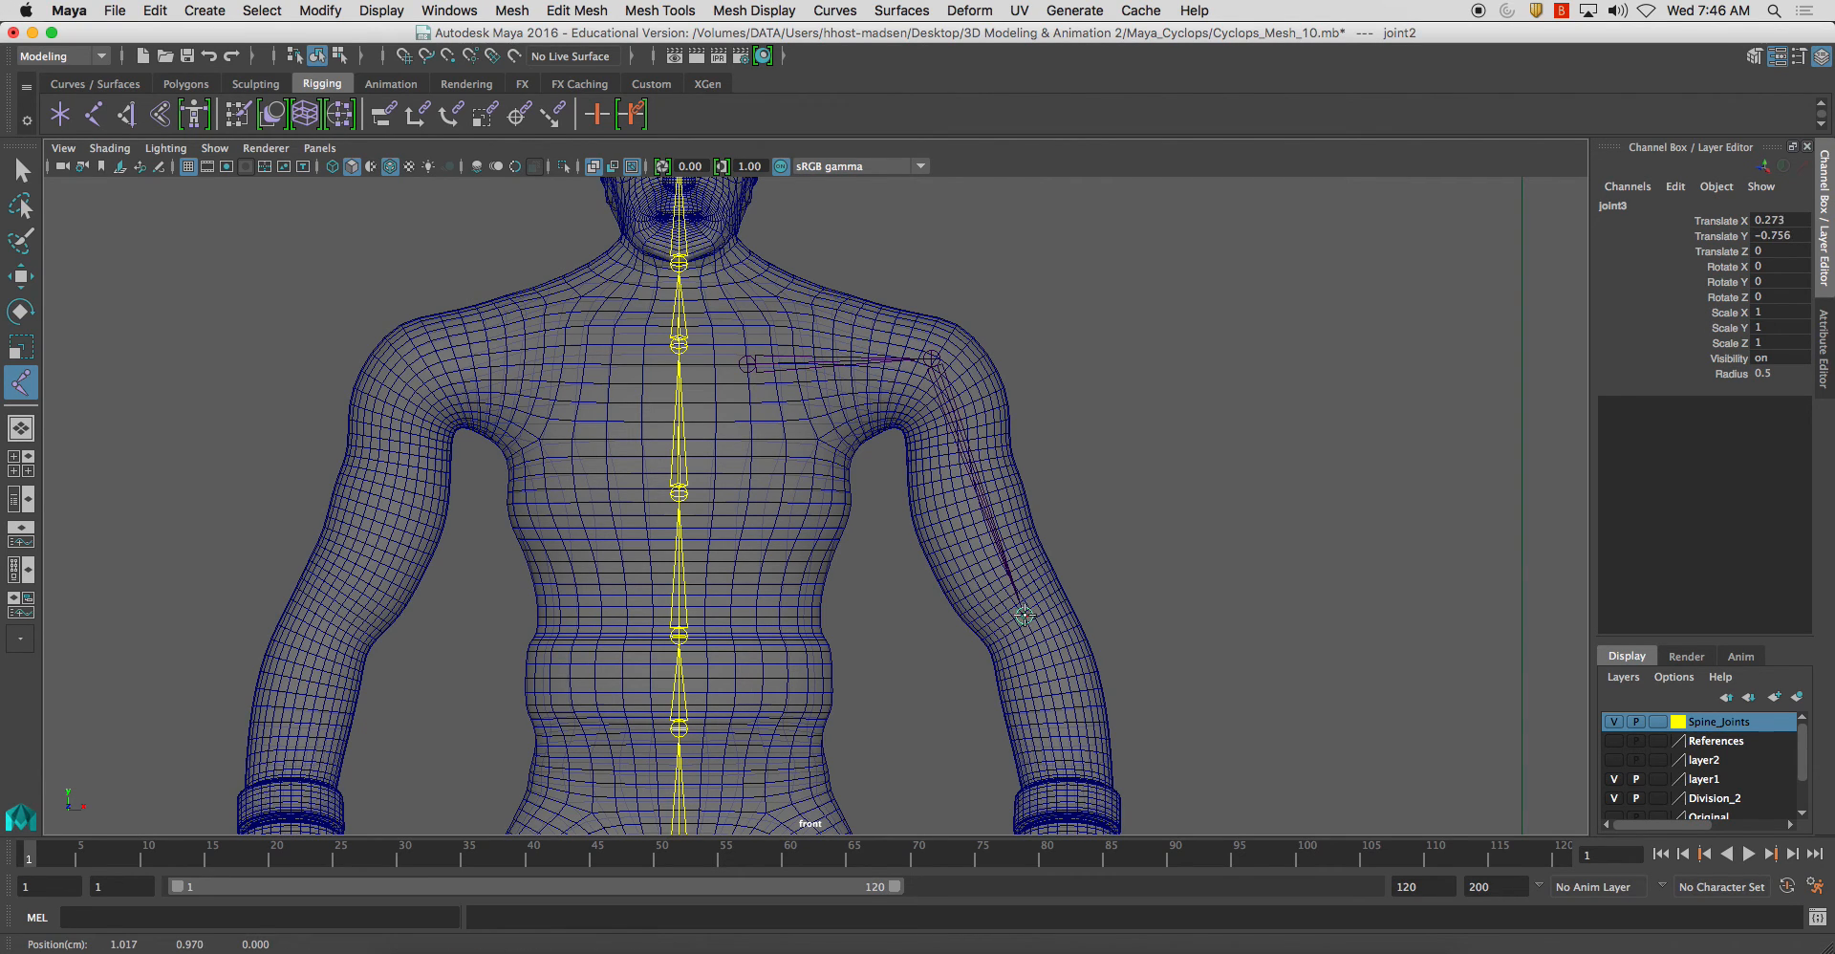
{"action": "middle_click_drag", "start_coordinate": [1050, 620], "coordinate": [1068, 449], "text": "alt"}
{"action": "left_click_drag", "start_coordinate": [1043, 641], "coordinate": [1037, 711]}
{"action": "middle_click_drag", "start_coordinate": [1037, 711], "coordinate": [1069, 470], "text": "alt"}
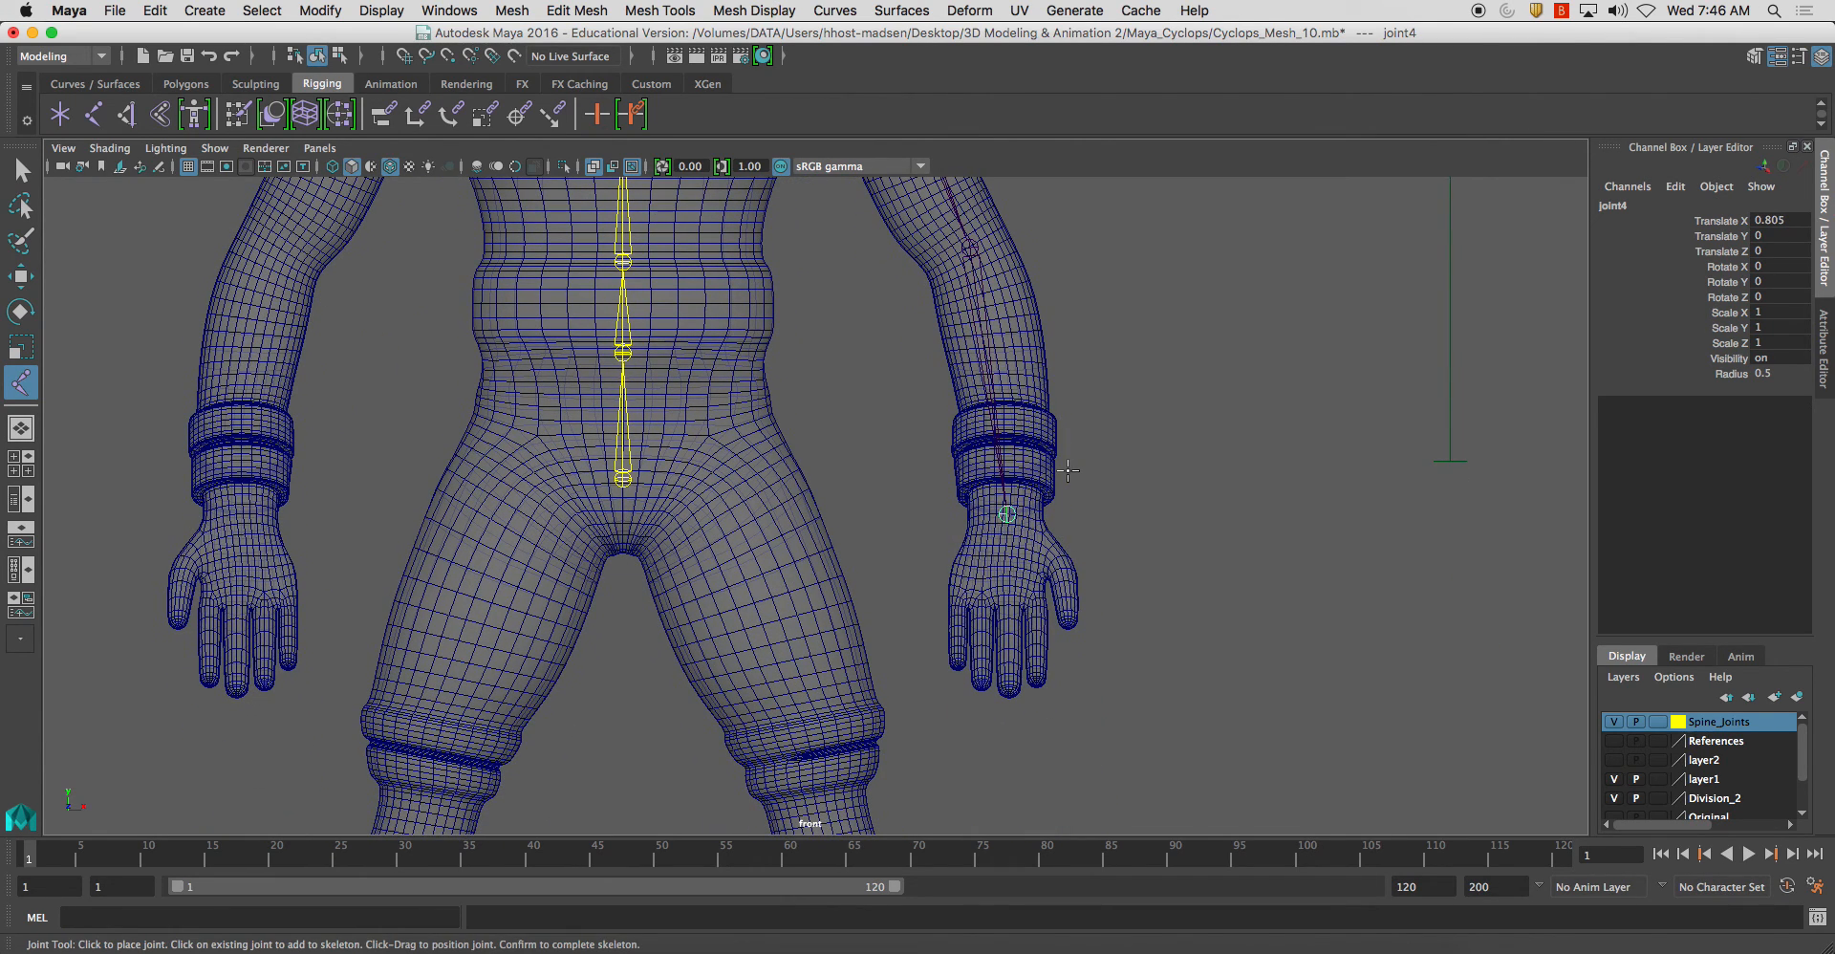
{"action": "key", "text": "Return"}
{"action": "key", "text": "w"}
Rename the first joint of the left arm chain as L_Clav_JNT
{"action": "middle_click_drag", "start_coordinate": [1069, 470], "coordinate": [1134, 817], "text": "alt"}
{"action": "left_click", "coordinate": [1633, 203]}
{"action": "type", "text": "L_Clav"}
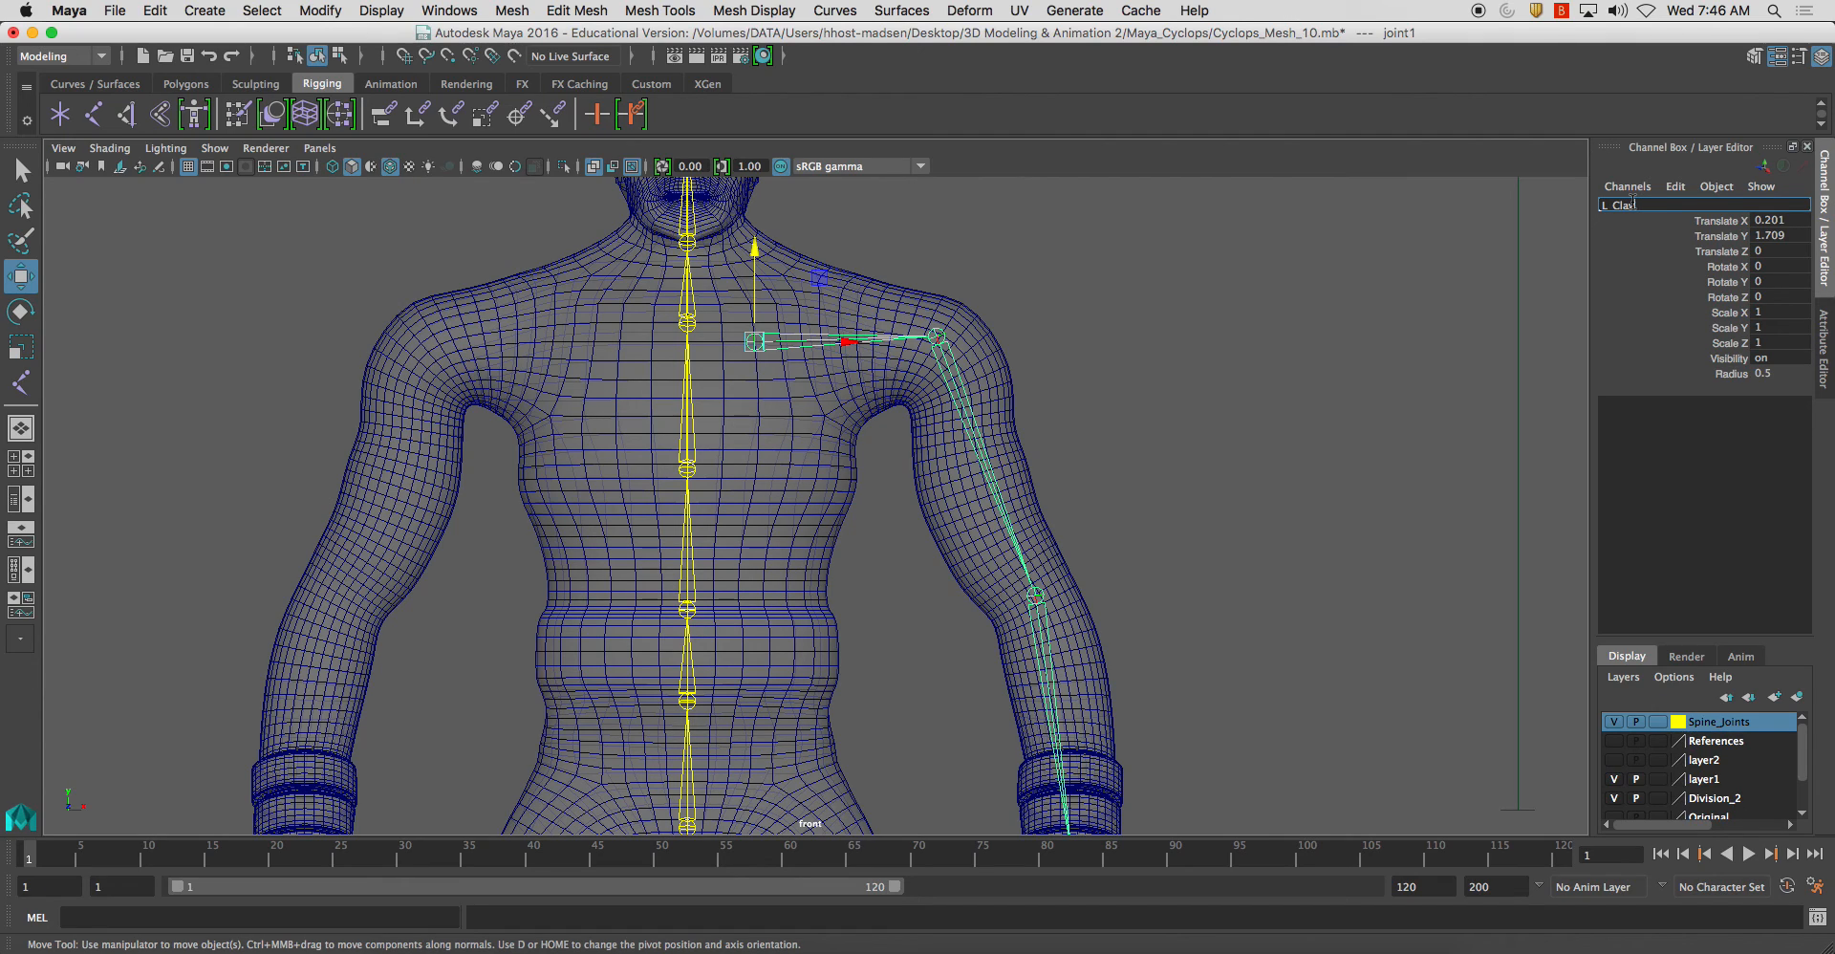
{"action": "type", "text": "_JNT"}
{"action": "key", "text": "Return"}
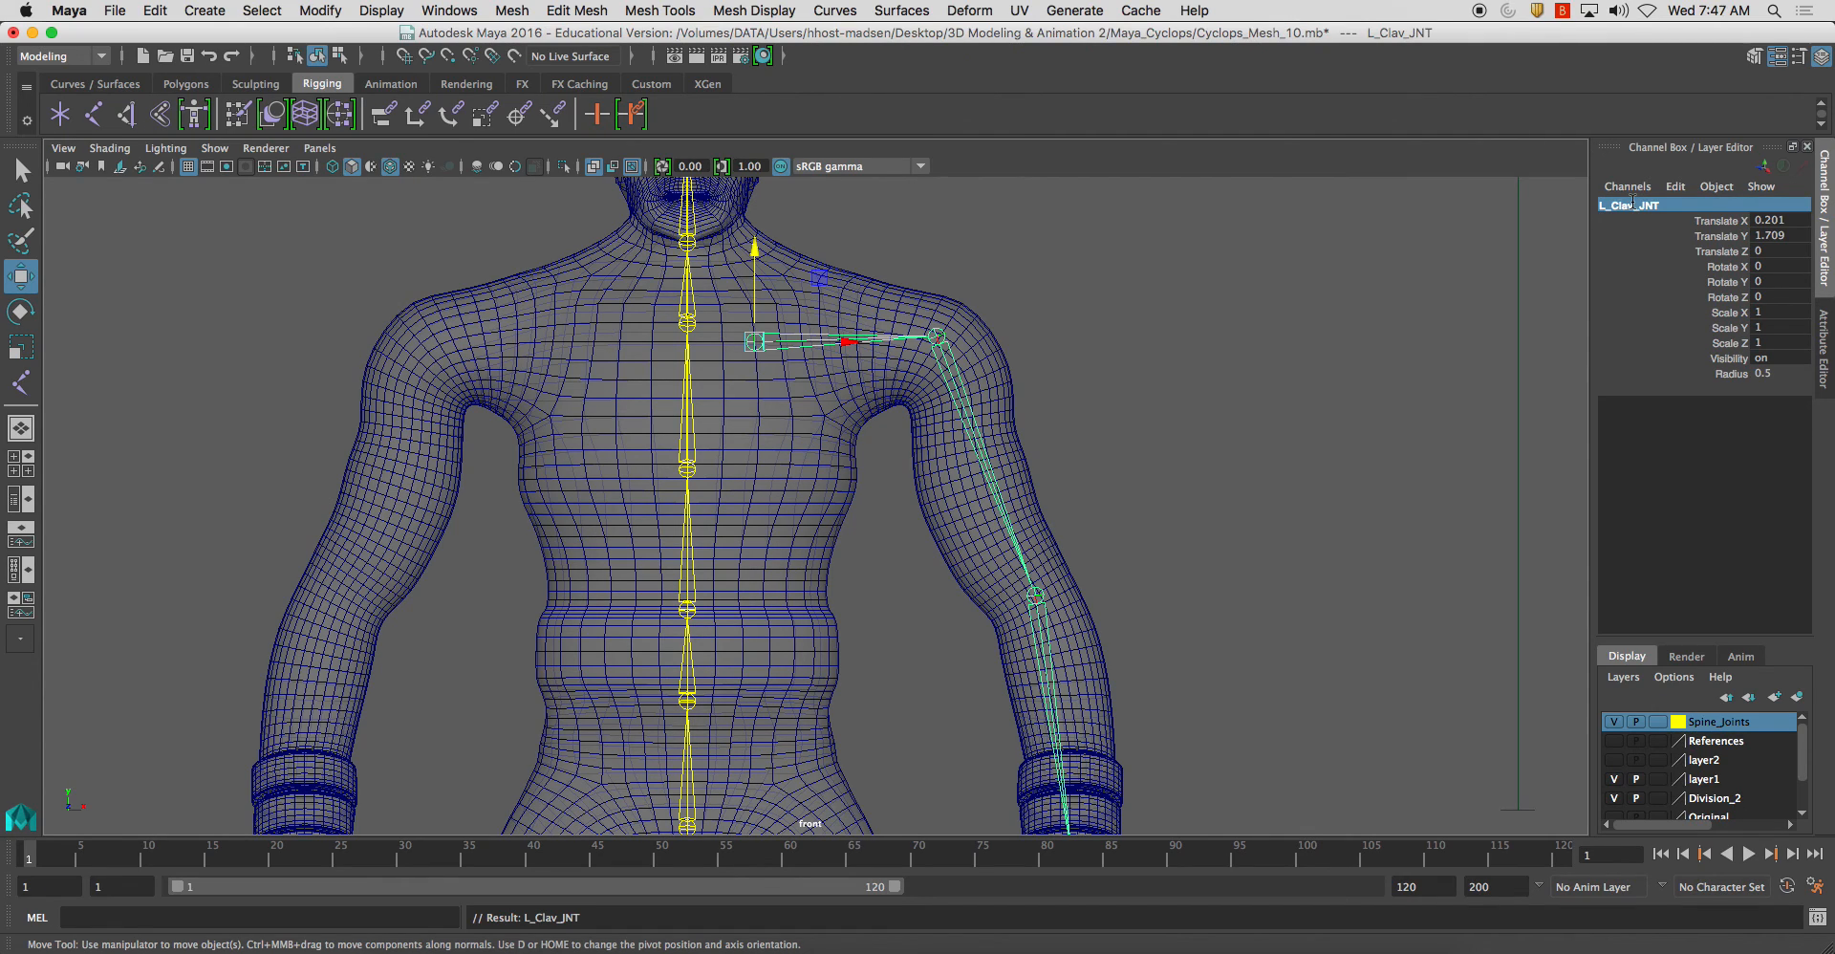
Rename the left shoulder joint as L_Shoulder_JNT
{"action": "left_click", "coordinate": [1221, 414]}
{"action": "left_click", "coordinate": [937, 337]}
{"action": "left_click", "coordinate": [1613, 204]}
{"action": "type", "text": "L_Should"}
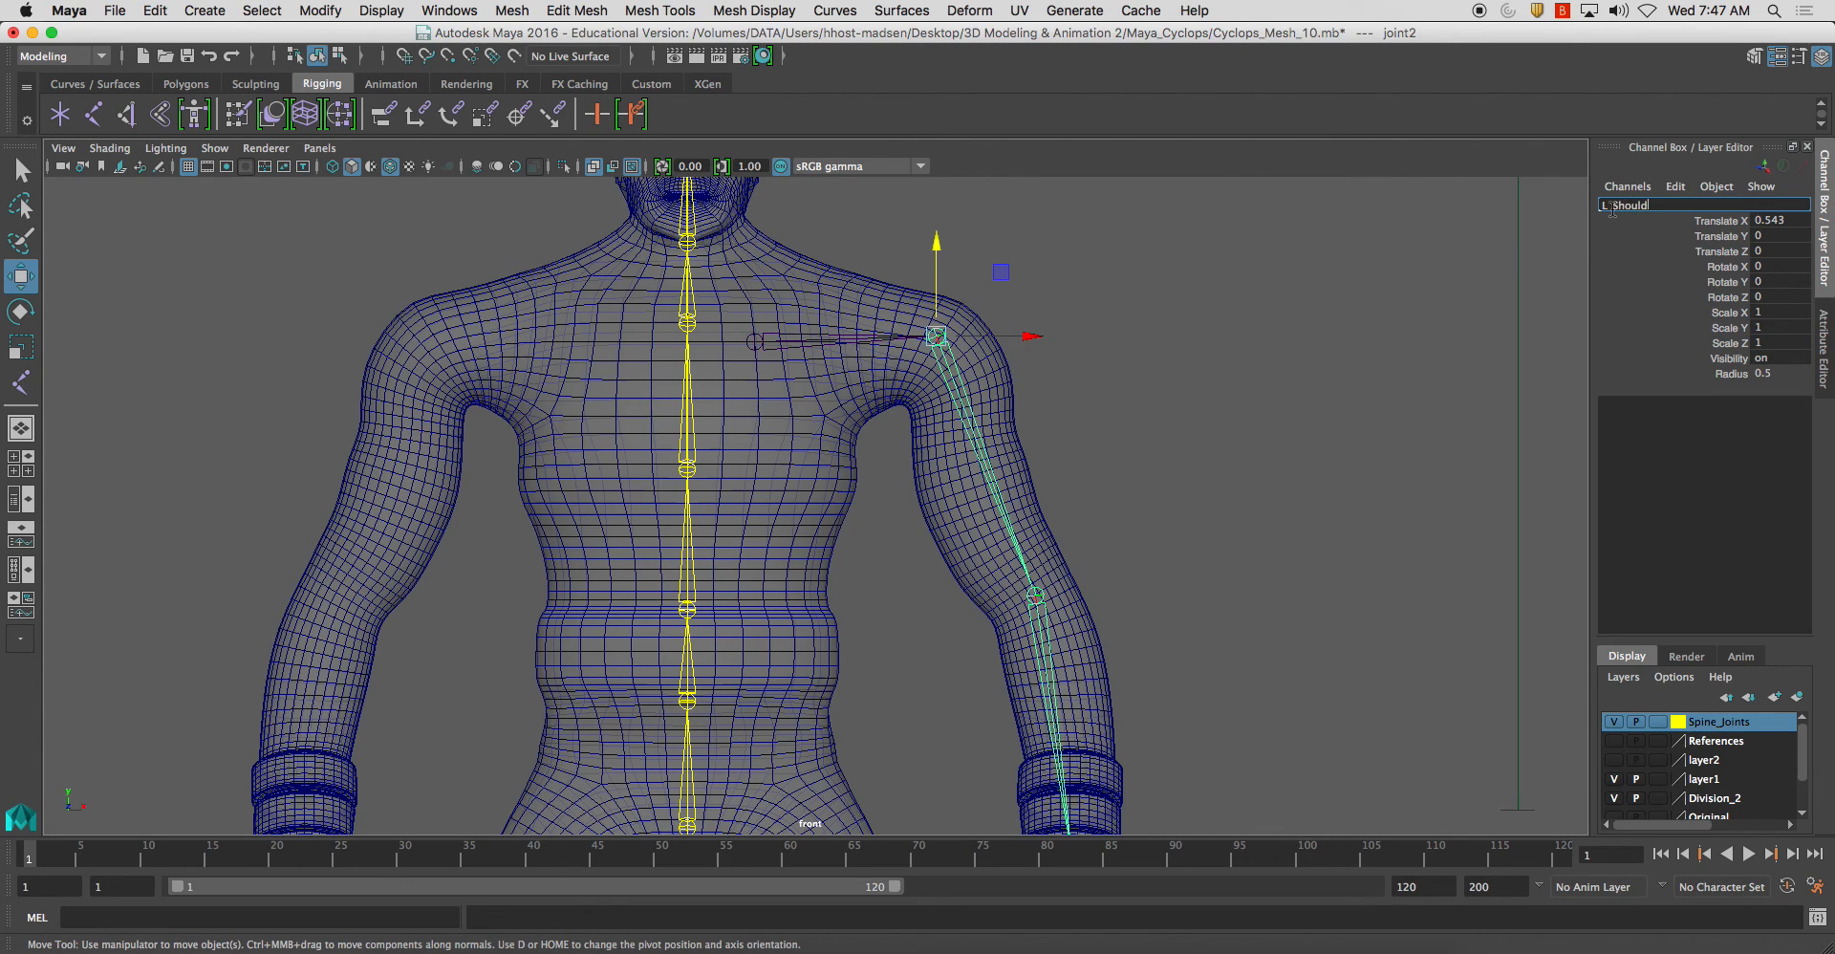
{"action": "type", "text": "er_JNT"}
{"action": "key", "text": "Return"}
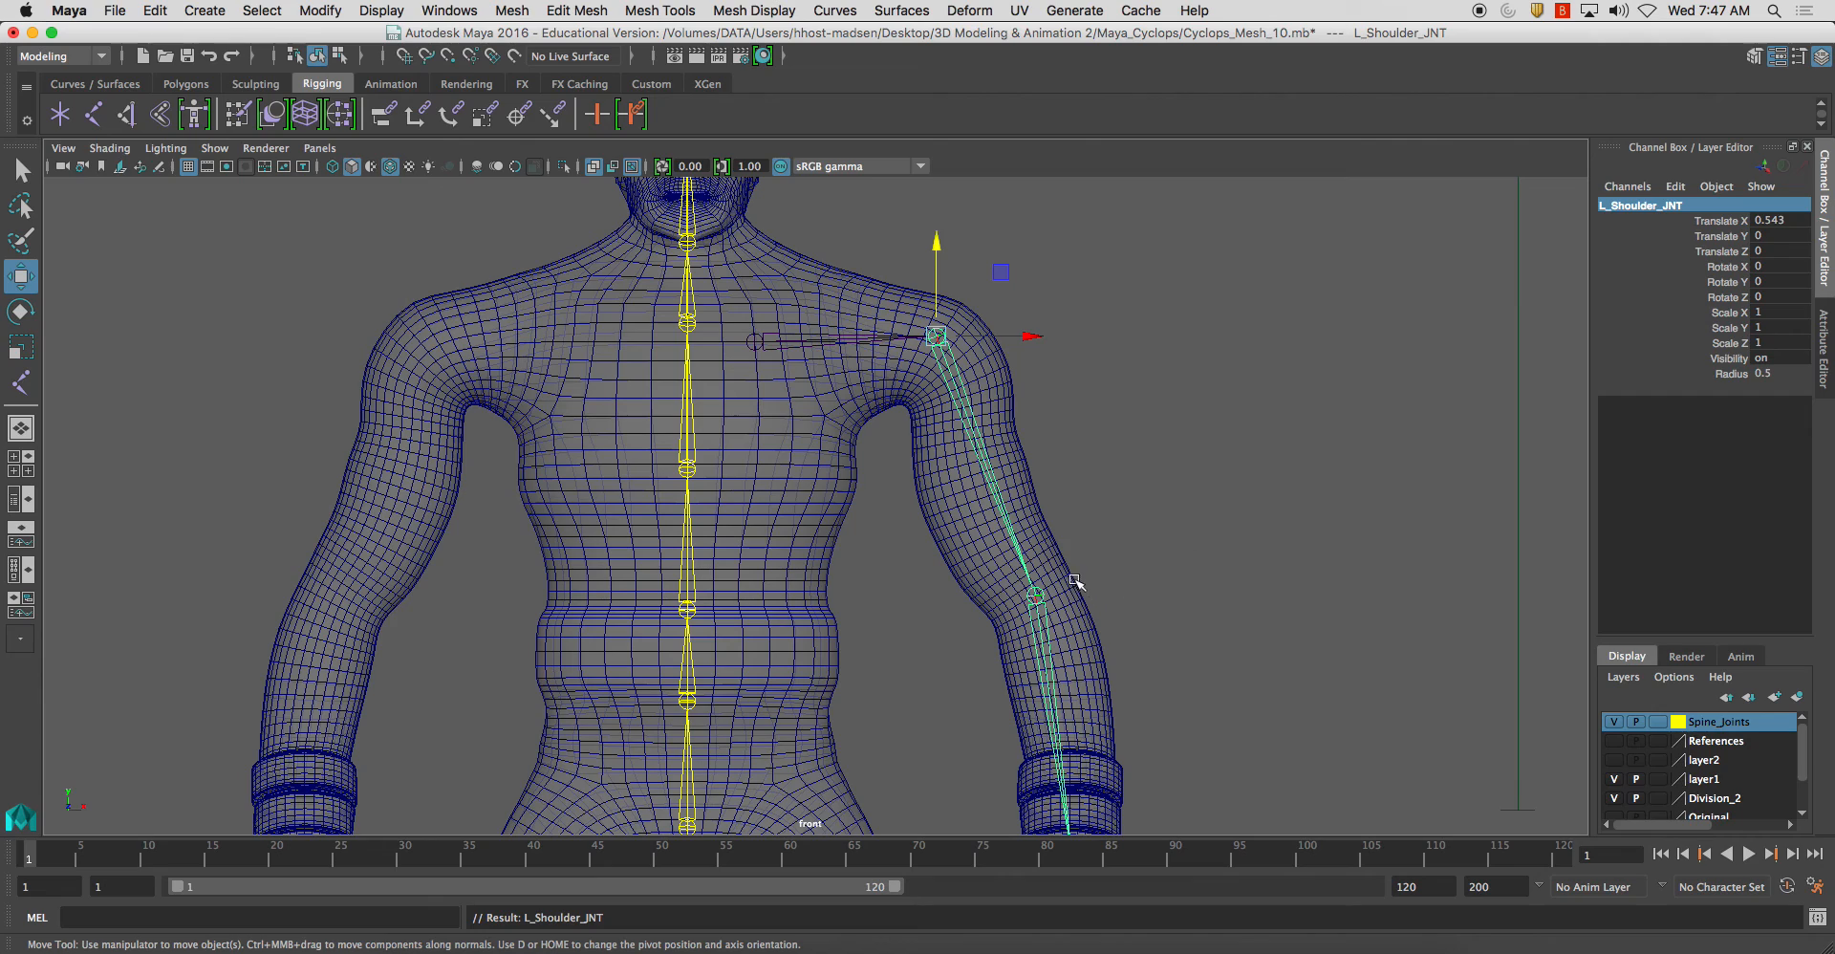
Rename the left elbow joint as L_Elbow_JNT
{"action": "left_click", "coordinate": [1036, 595]}
{"action": "left_click", "coordinate": [1623, 205]}
{"action": "type", "text": "L_Elbow_J"}
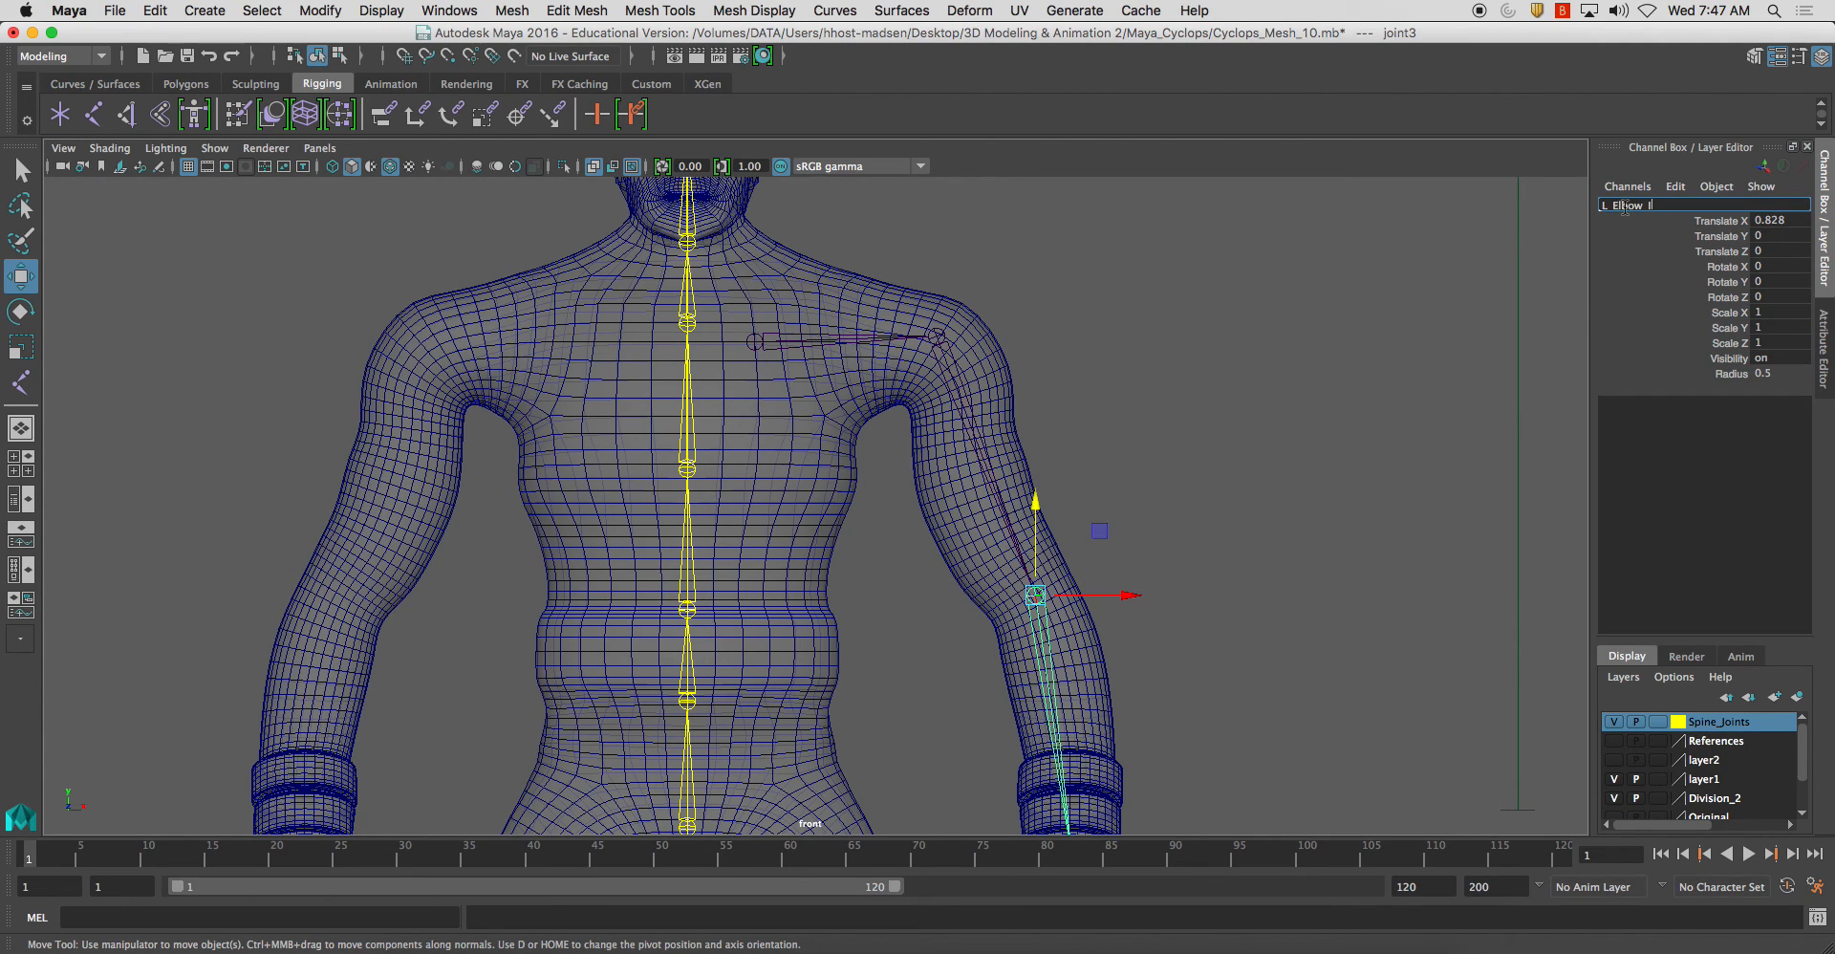
{"action": "key", "text": "Return"}
Rename the left wrist joint as L_Wrist_JNT
{"action": "scroll", "coordinate": [1255, 486], "scroll_direction": "down", "scroll_amount": 1}
{"action": "middle_click_drag", "start_coordinate": [1255, 485], "coordinate": [1221, 255], "text": "alt"}
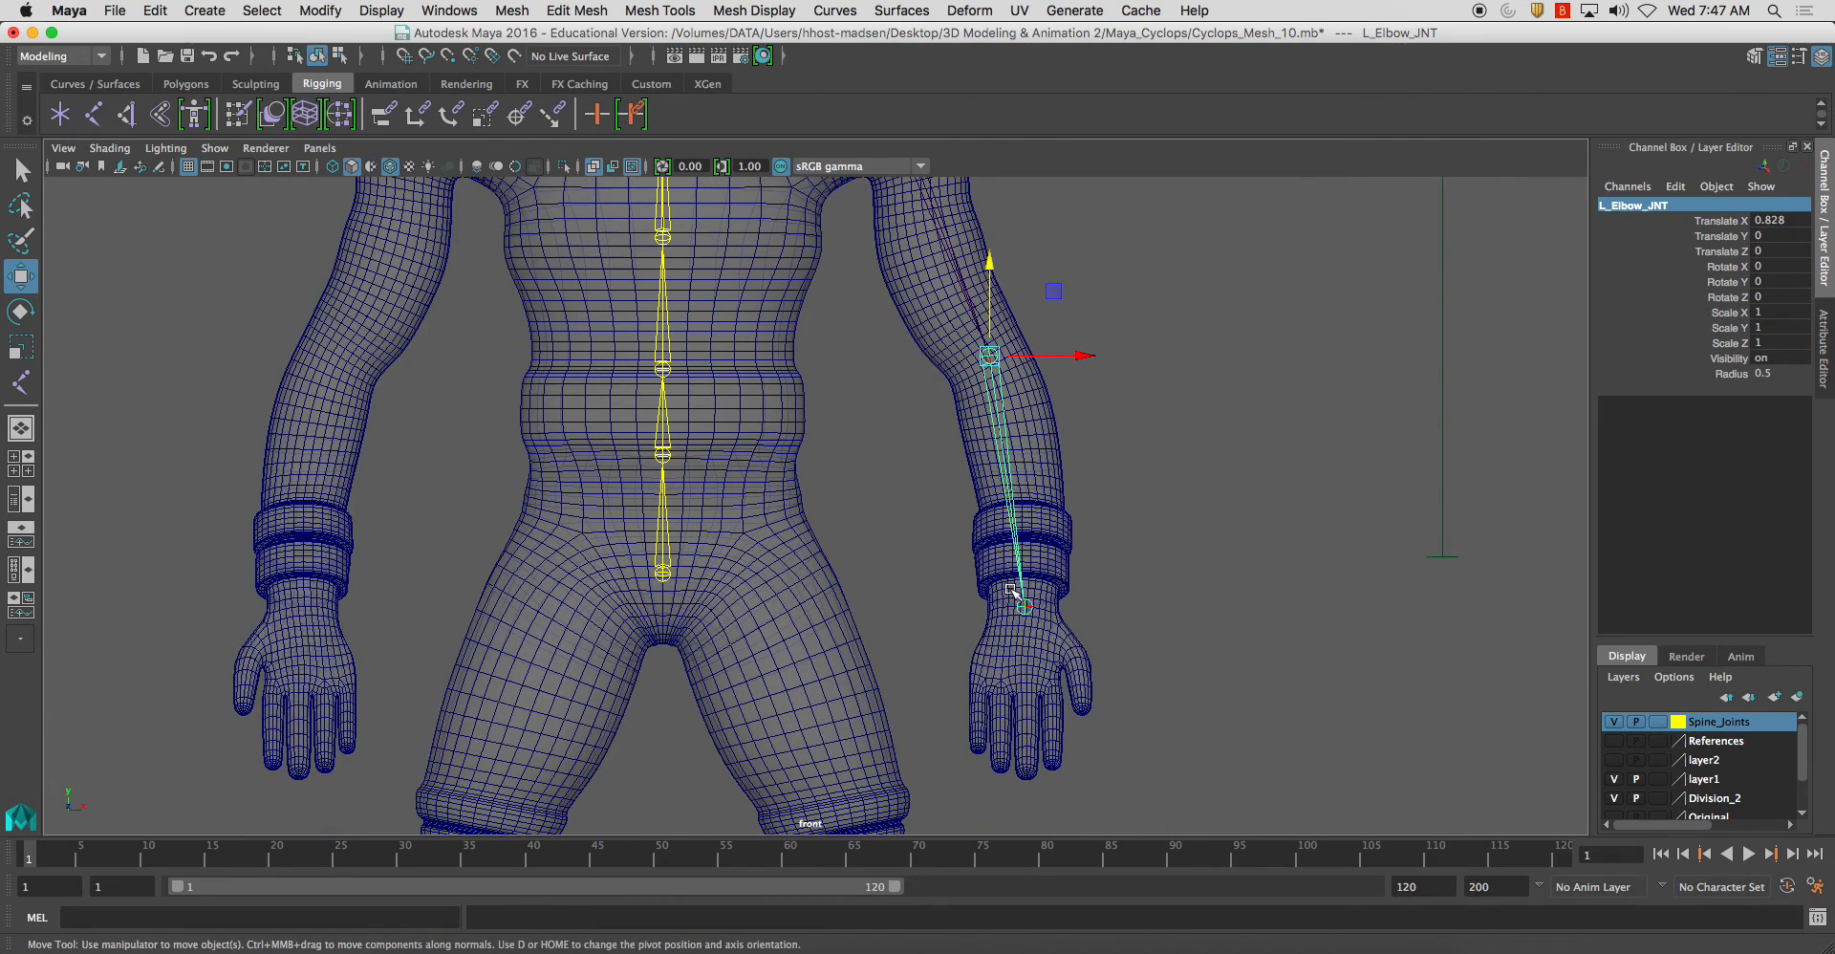
{"action": "left_click", "coordinate": [1045, 597]}
{"action": "left_click", "coordinate": [1637, 207]}
{"action": "type", "text": "L"}
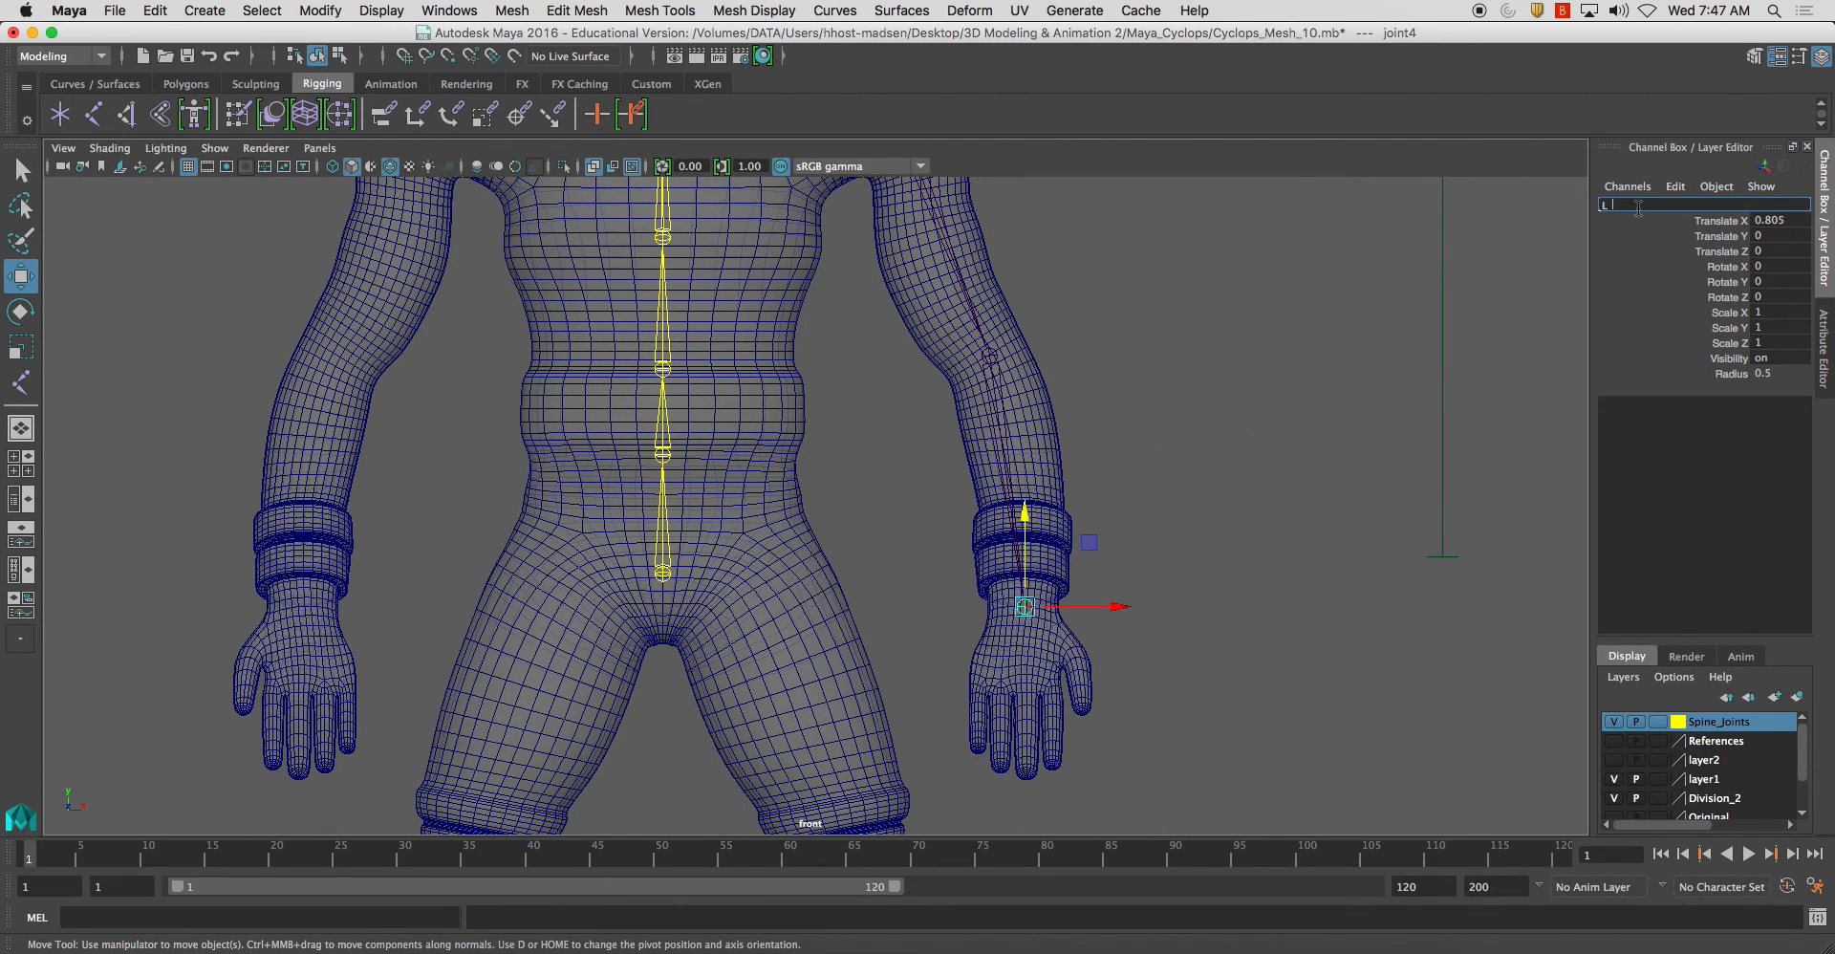
{"action": "type", "text": "_Wrist_JNT"}
{"action": "key", "text": "Return"}
In the side view, move L_Wrist_JNT forward into the wrist, to a Translate Z of about 0.177
{"action": "right_click_drag", "start_coordinate": [1427, 355], "coordinate": [1225, 570], "text": "alt"}
{"action": "key", "text": "space"}
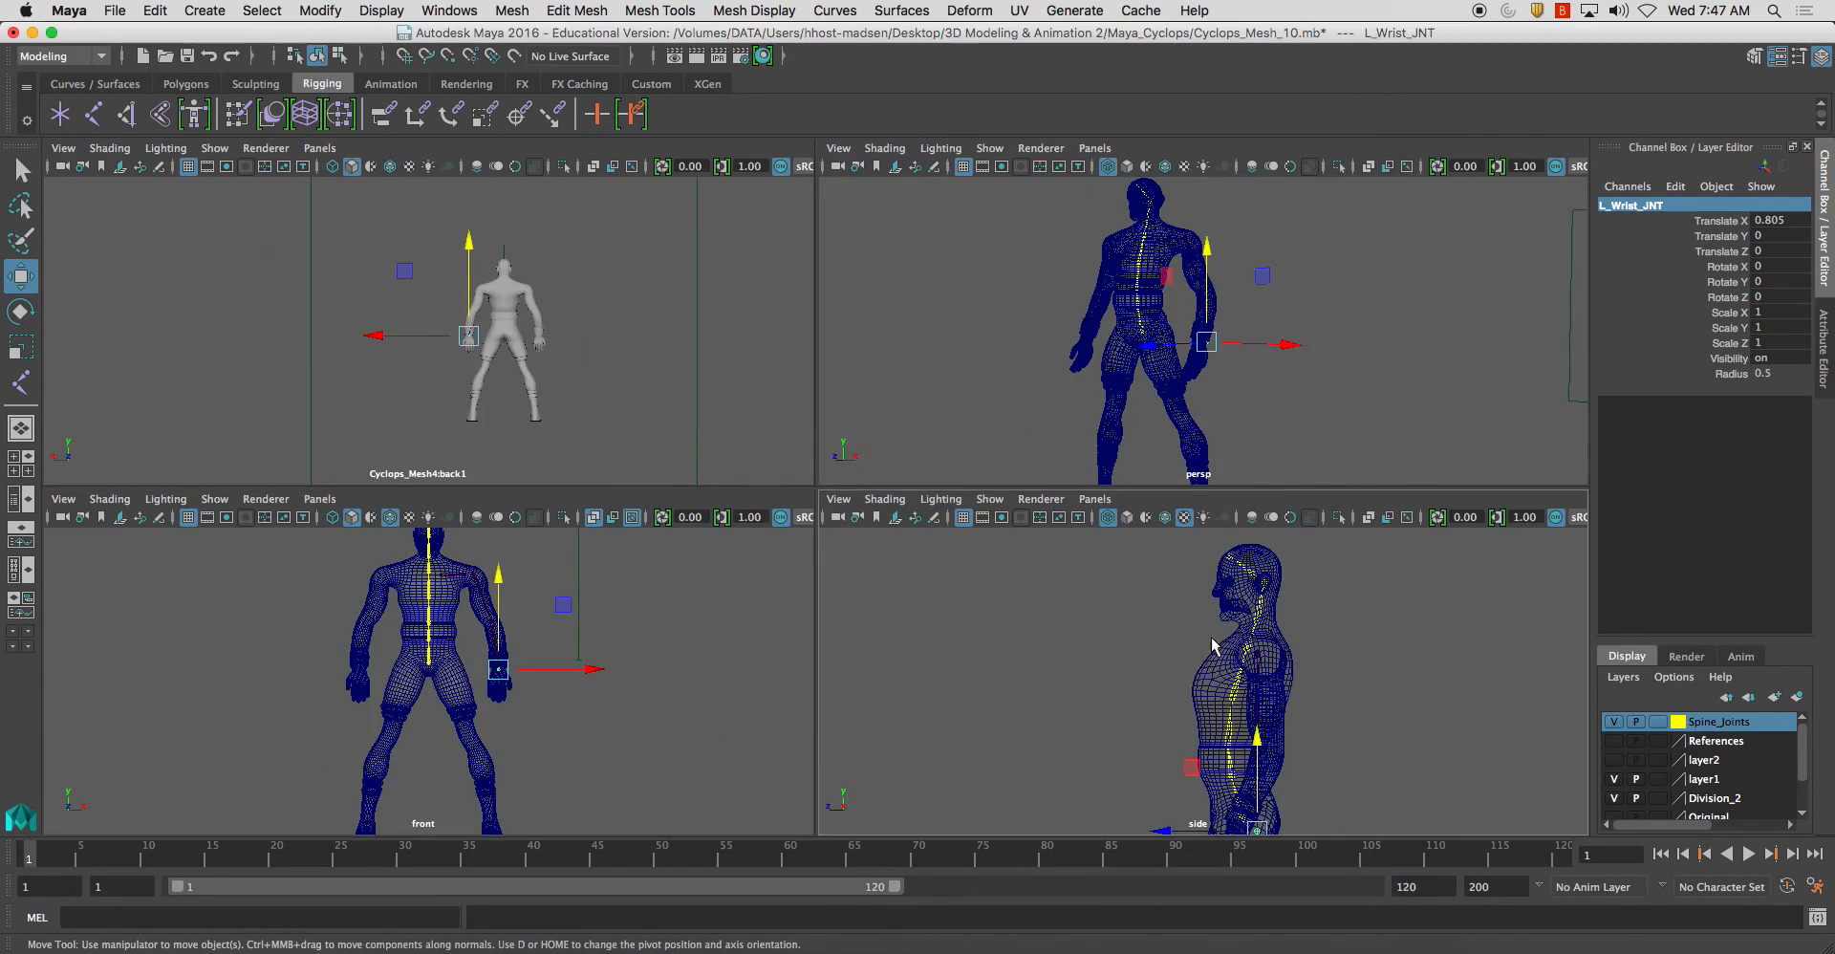
{"action": "key", "text": "space"}
{"action": "right_click_drag", "start_coordinate": [1098, 491], "coordinate": [973, 690], "text": "alt"}
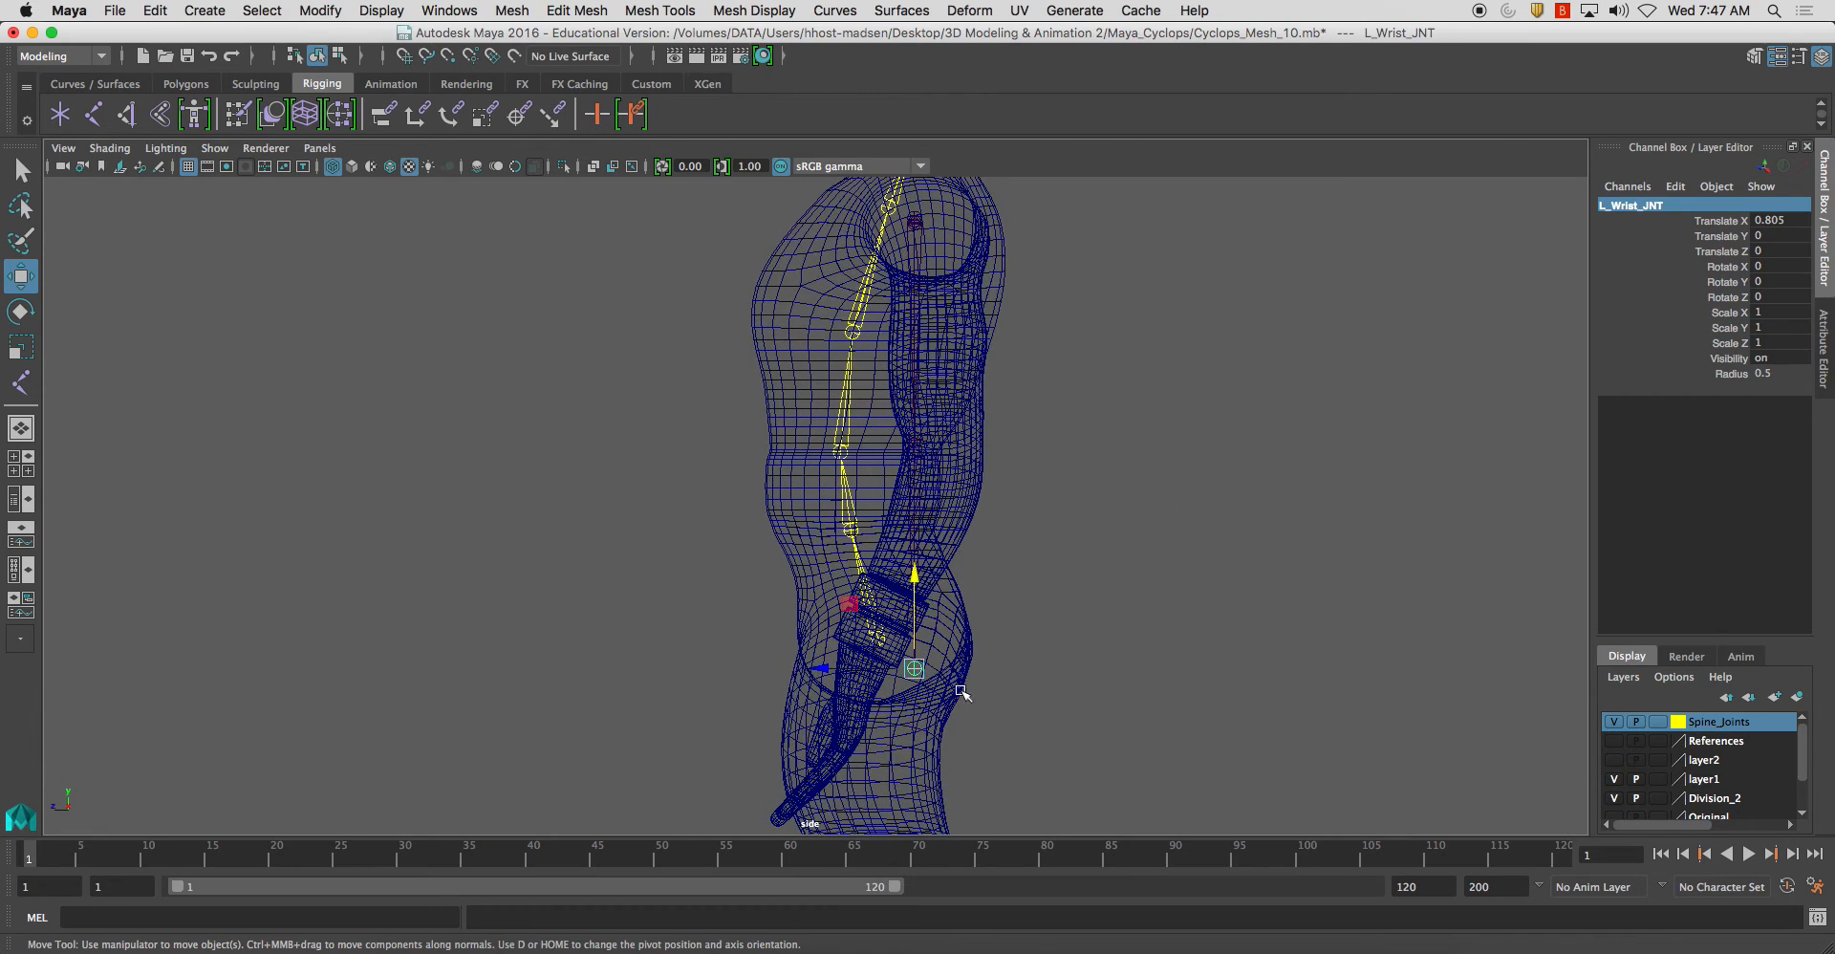
{"action": "left_click_drag", "start_coordinate": [814, 659], "coordinate": [763, 659]}
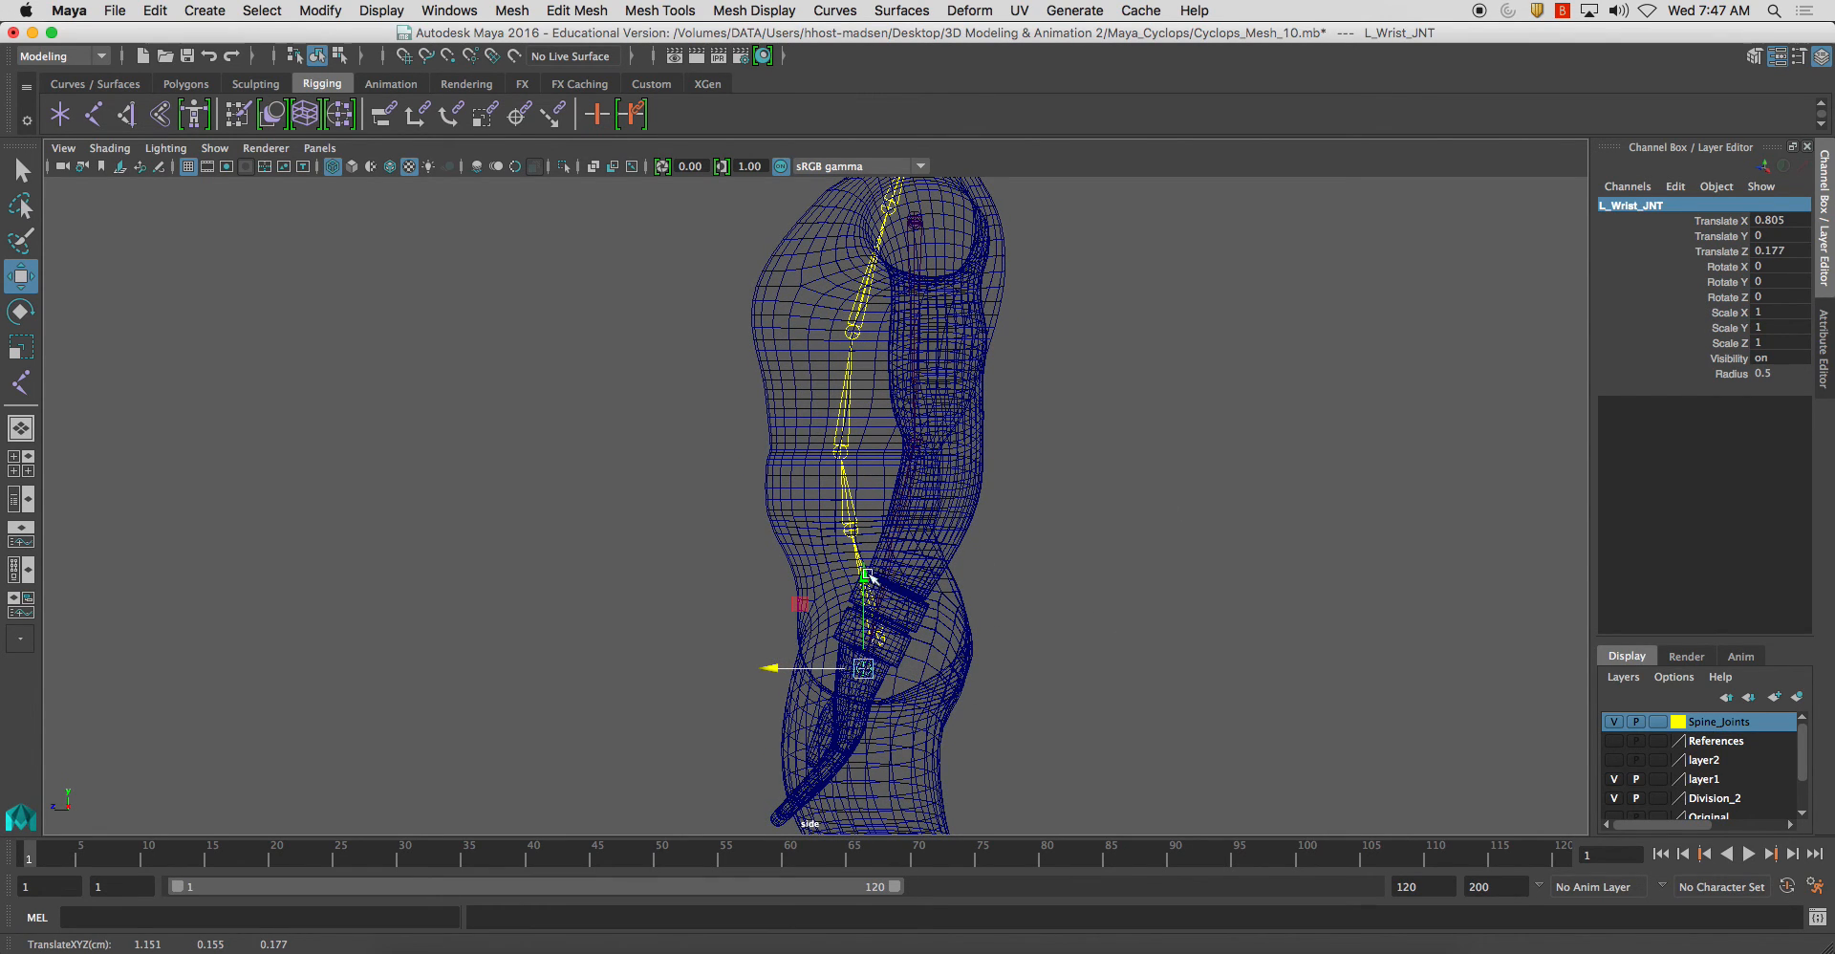
Move only the elbow joint back to about Translate Z -0.127 and the shoulder joint to about -0.057, centring both inside the arm
{"action": "left_click", "coordinate": [914, 485]}
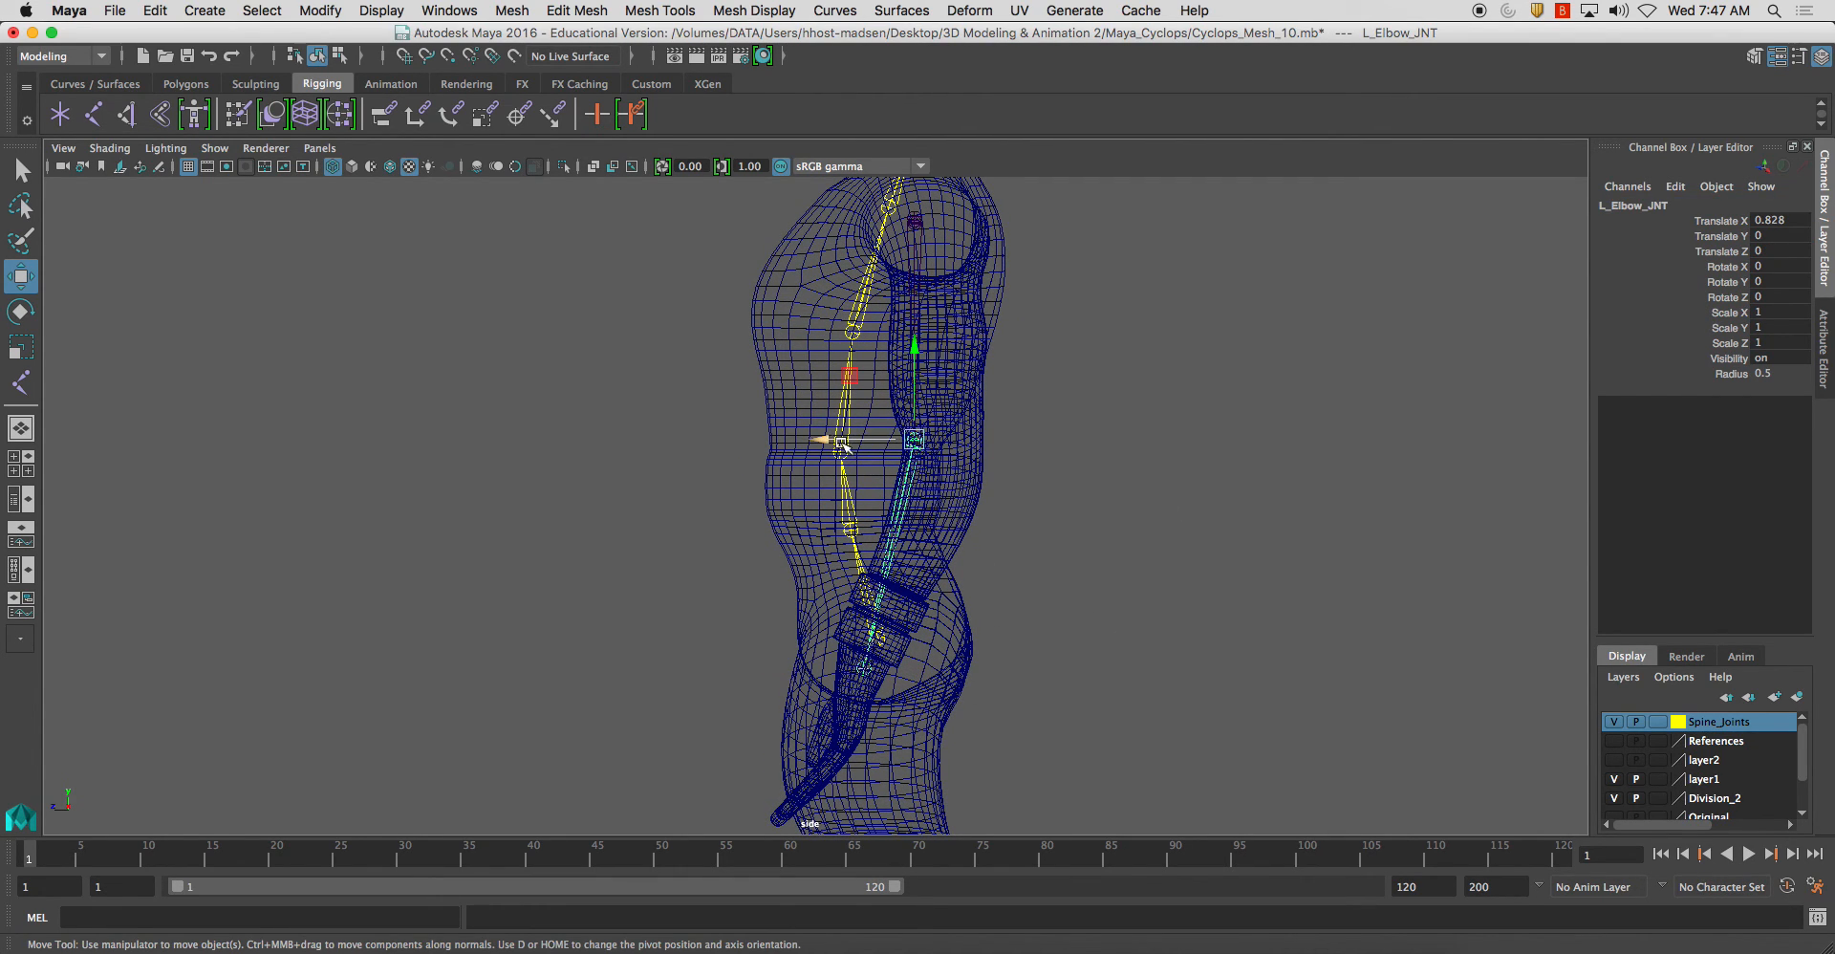
{"action": "key", "text": "d"}
{"action": "left_click_drag", "start_coordinate": [820, 441], "coordinate": [857, 444]}
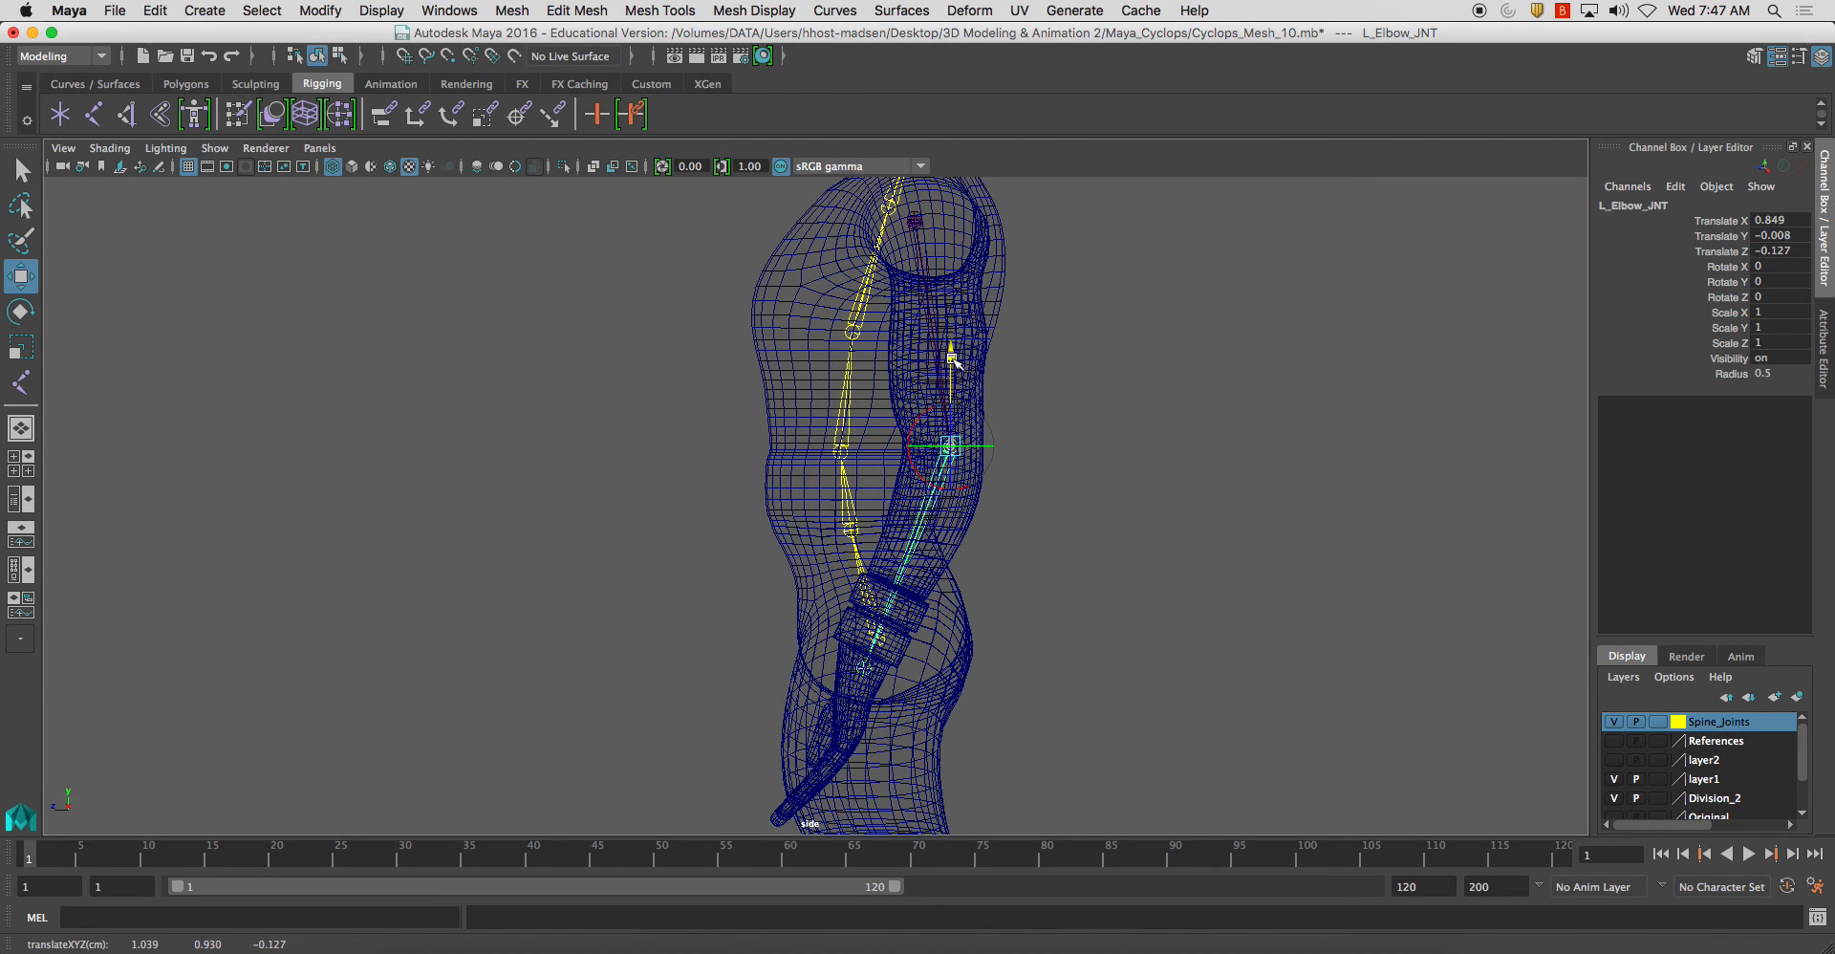
{"action": "left_click", "coordinate": [920, 222]}
{"action": "left_click_drag", "start_coordinate": [821, 218], "coordinate": [833, 222]}
{"action": "left_click_drag", "start_coordinate": [841, 221], "coordinate": [849, 226]}
In the front view, draw a four-joint chain down the left pinky from its knuckle to the fingertip
{"action": "middle_click_drag", "start_coordinate": [919, 285], "coordinate": [857, 419], "text": "alt"}
{"action": "scroll", "coordinate": [868, 445], "scroll_direction": "down", "scroll_amount": 2}
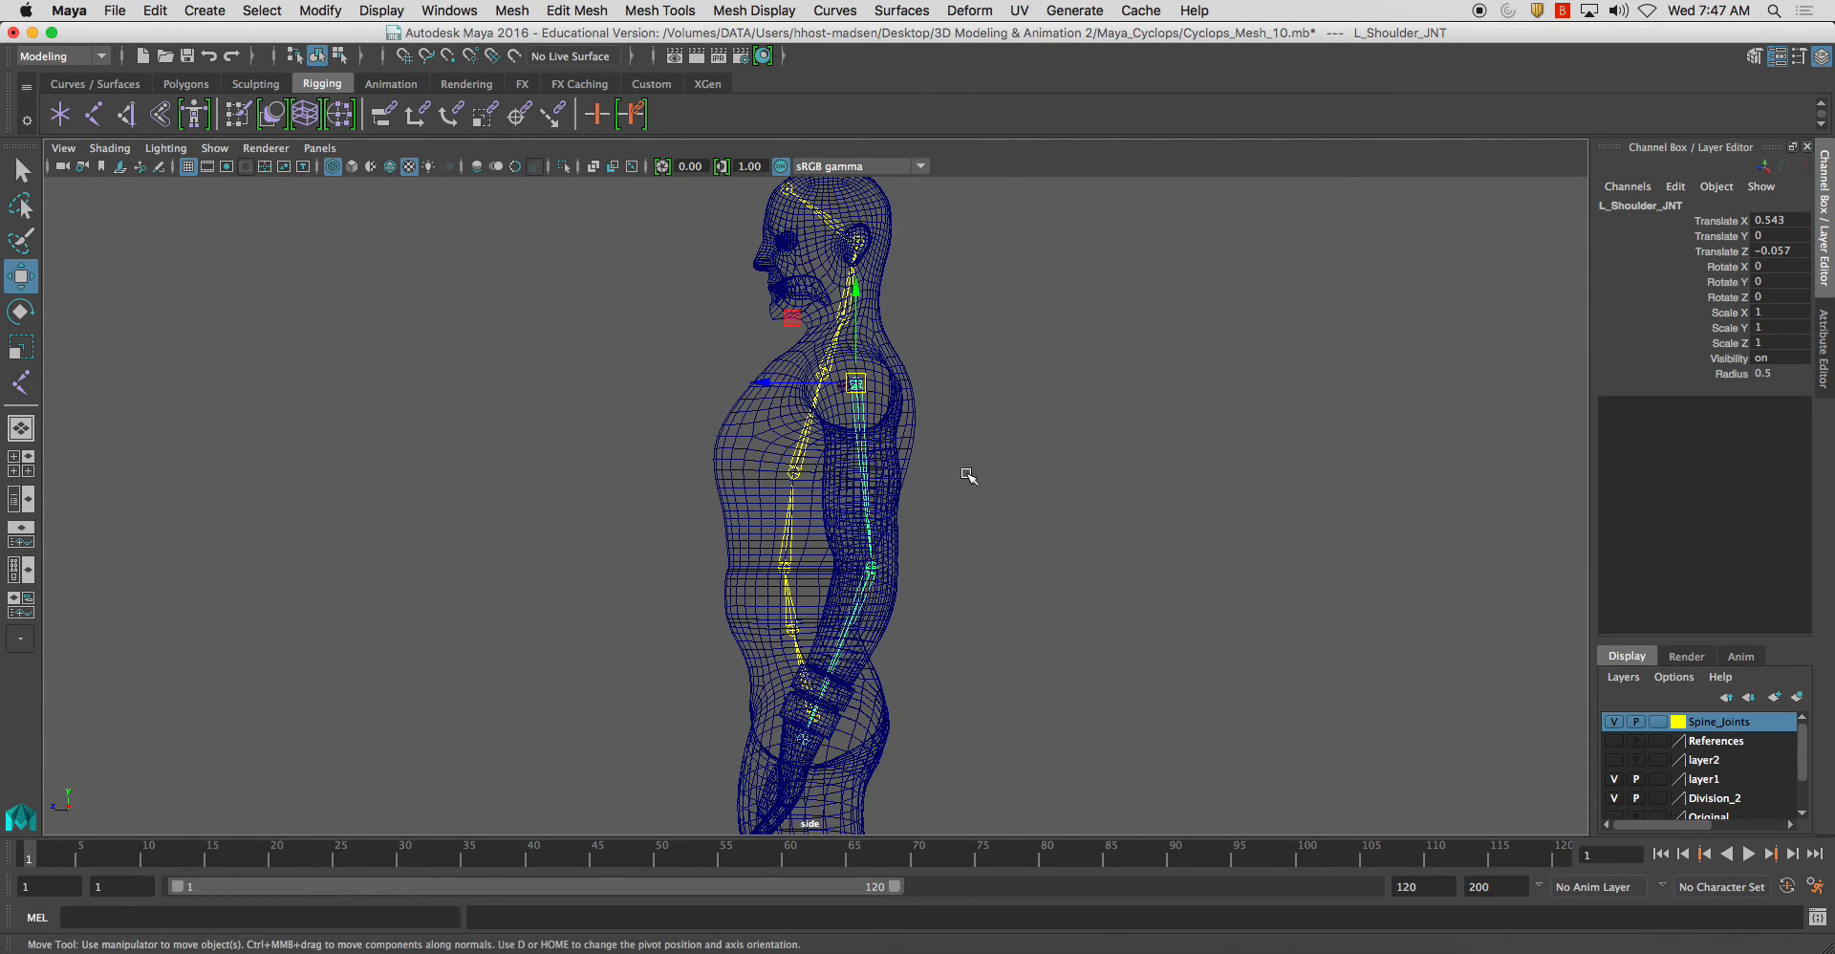
{"action": "middle_click_drag", "start_coordinate": [969, 475], "coordinate": [941, 439], "text": "alt"}
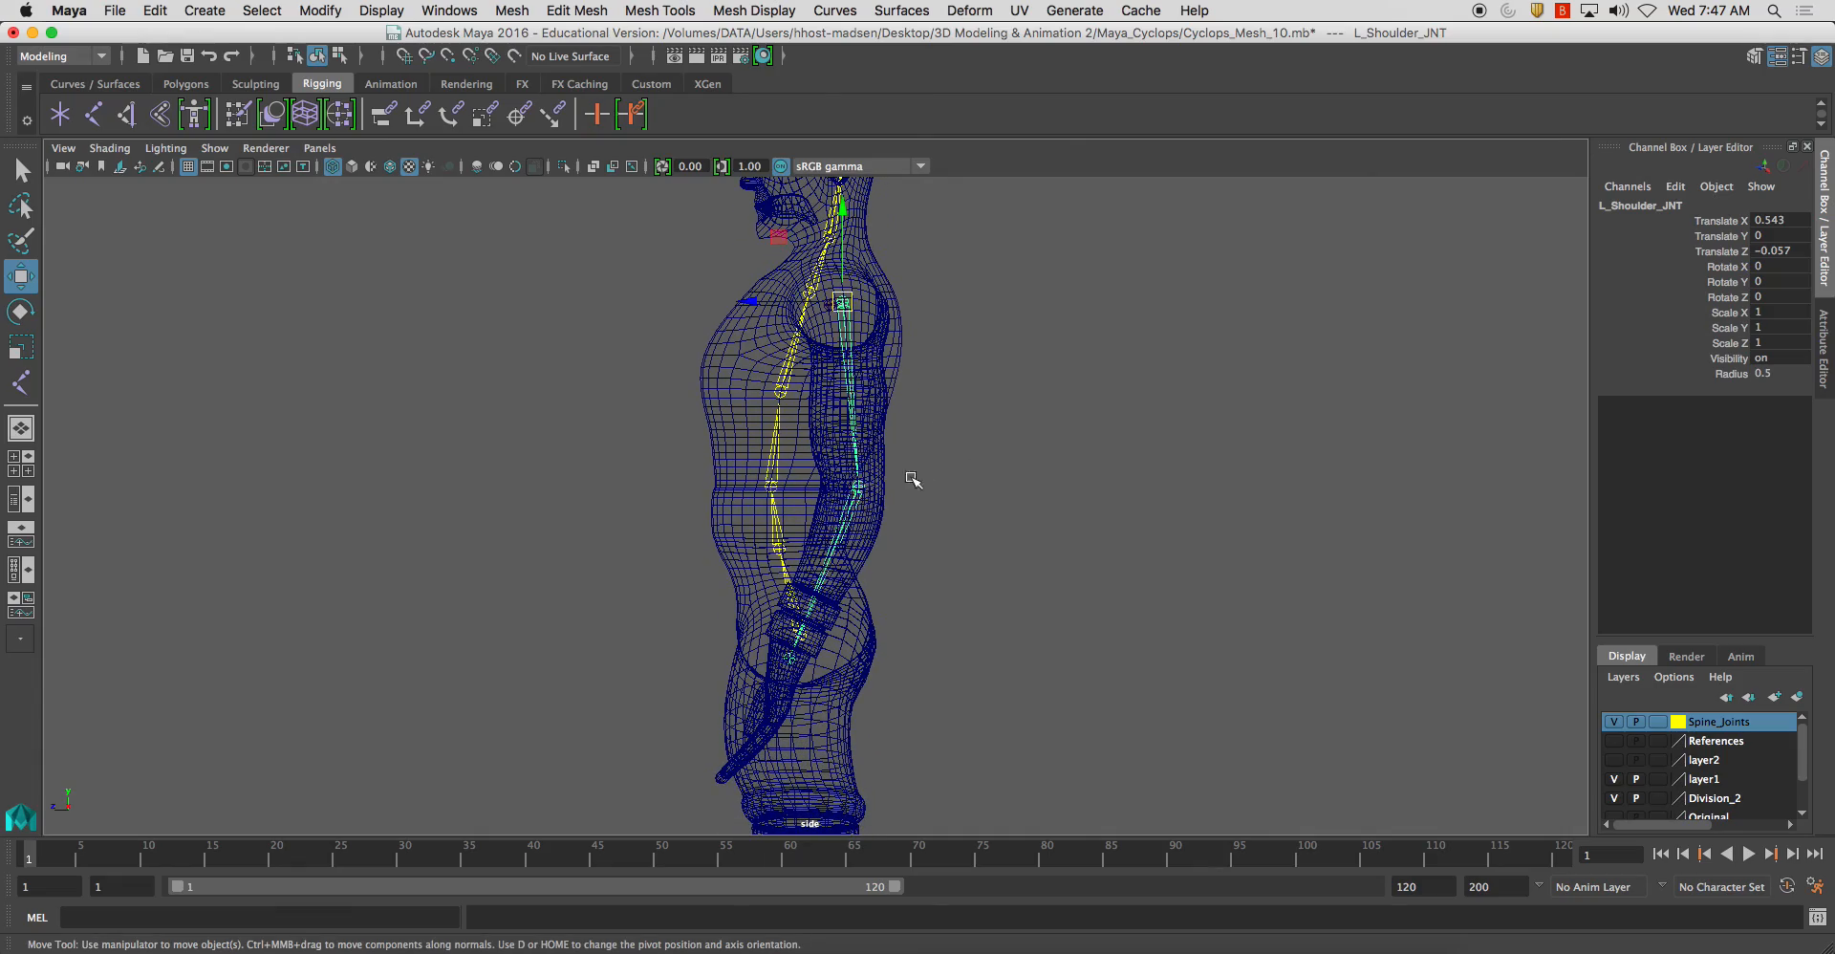
{"action": "key", "text": "space"}
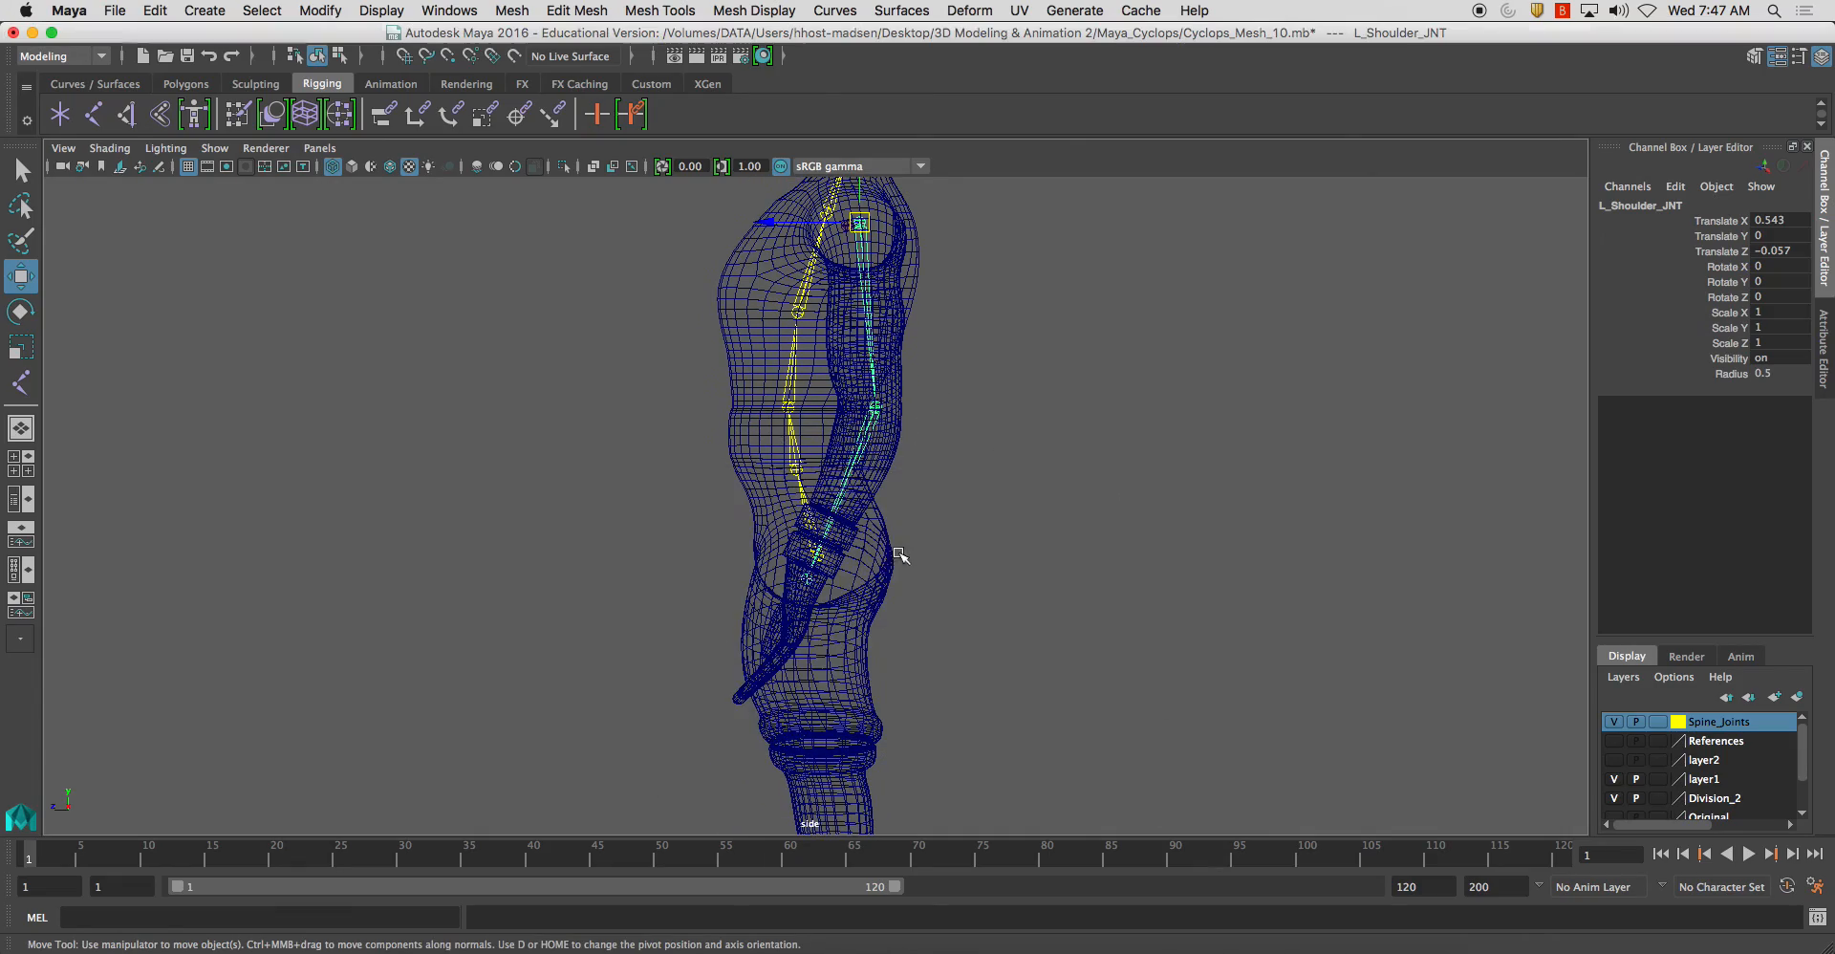
{"action": "key", "text": "space"}
{"action": "middle_click_drag", "start_coordinate": [1028, 475], "coordinate": [989, 442], "text": "alt"}
{"action": "right_click_drag", "start_coordinate": [989, 443], "coordinate": [1159, 815], "text": "alt"}
{"action": "middle_click_drag", "start_coordinate": [1102, 593], "coordinate": [962, 586], "text": "alt"}
{"action": "right_click_drag", "start_coordinate": [962, 586], "coordinate": [977, 470], "text": "alt"}
{"action": "middle_click_drag", "start_coordinate": [977, 471], "coordinate": [996, 578], "text": "alt"}
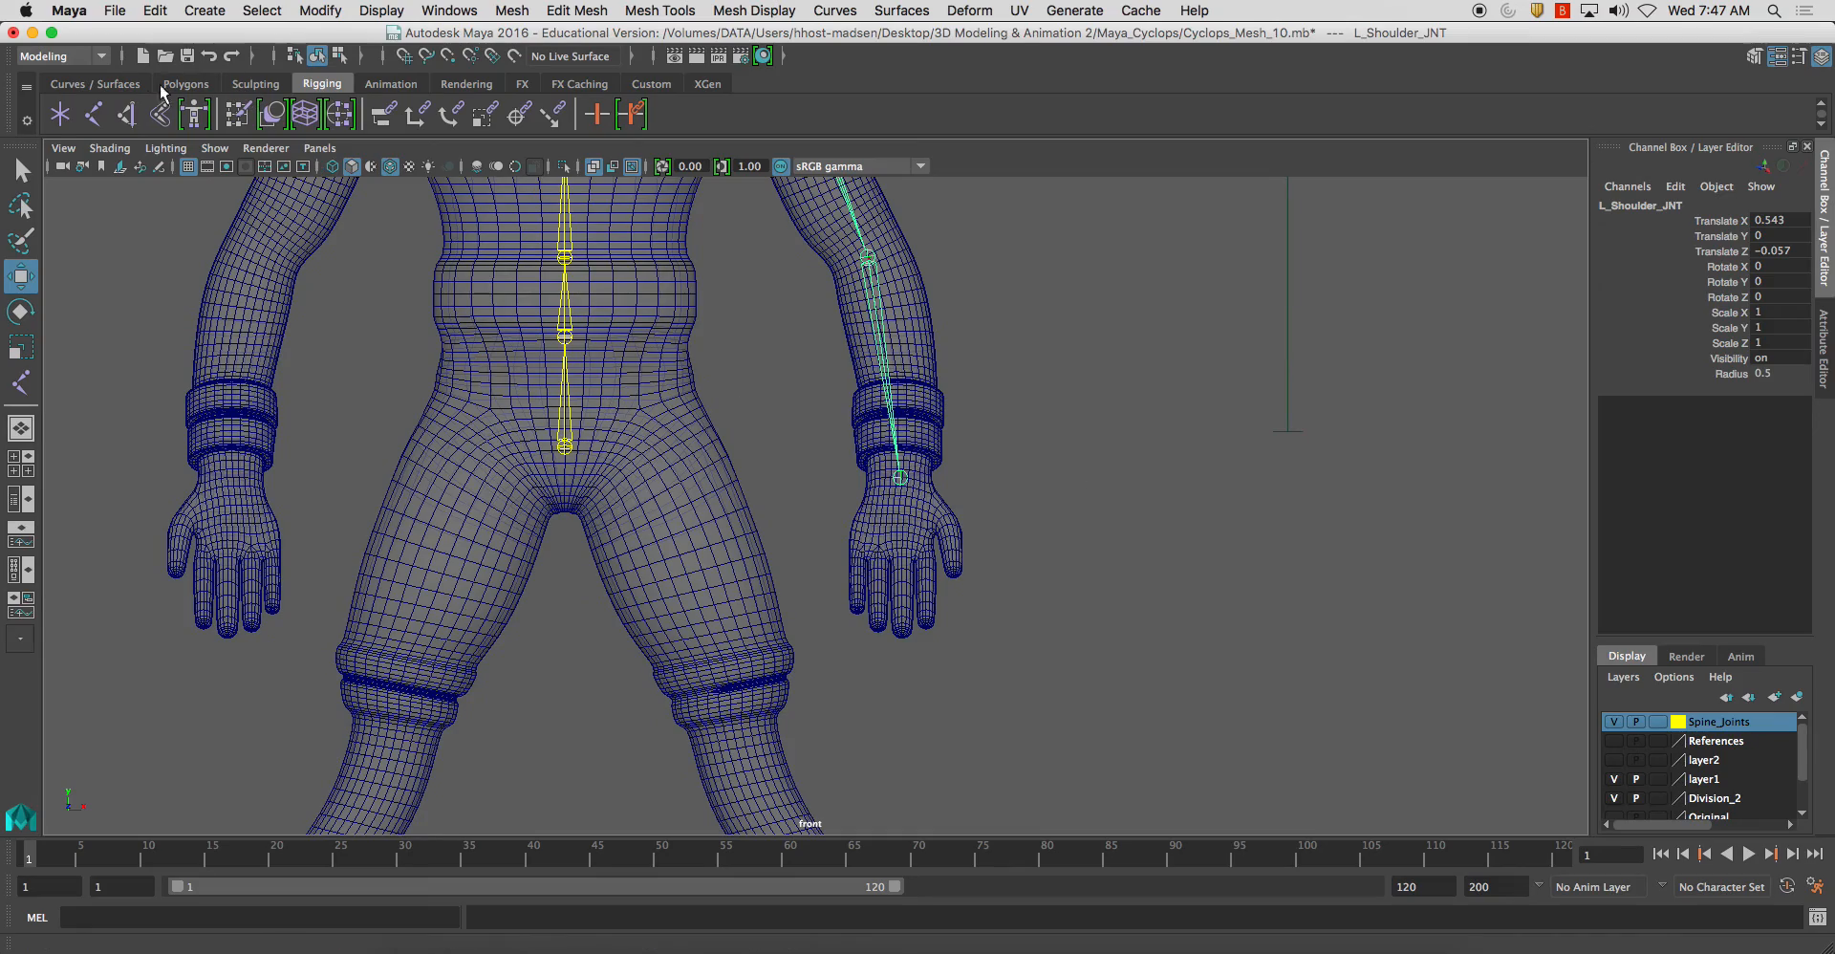
{"action": "left_click", "coordinate": [93, 113]}
{"action": "left_click", "coordinate": [860, 553]}
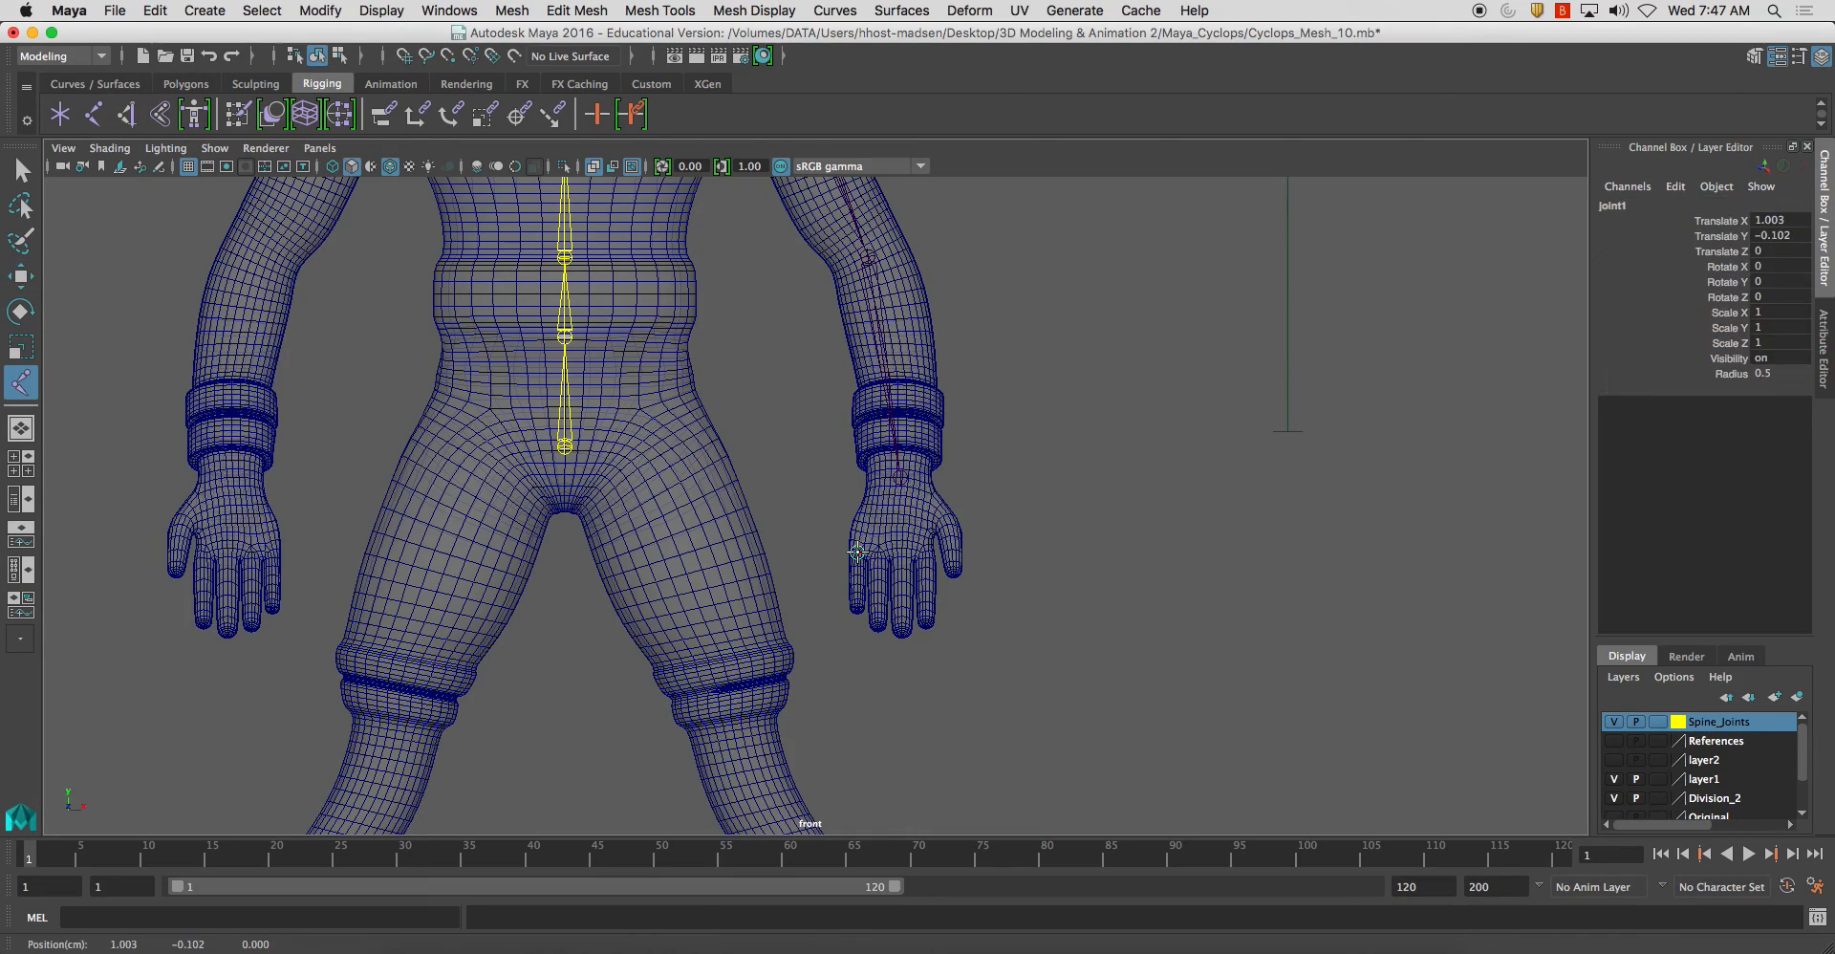
{"action": "right_click_drag", "start_coordinate": [859, 552], "coordinate": [1059, 684], "text": "alt"}
{"action": "left_click", "coordinate": [920, 554]}
{"action": "left_click", "coordinate": [920, 615]}
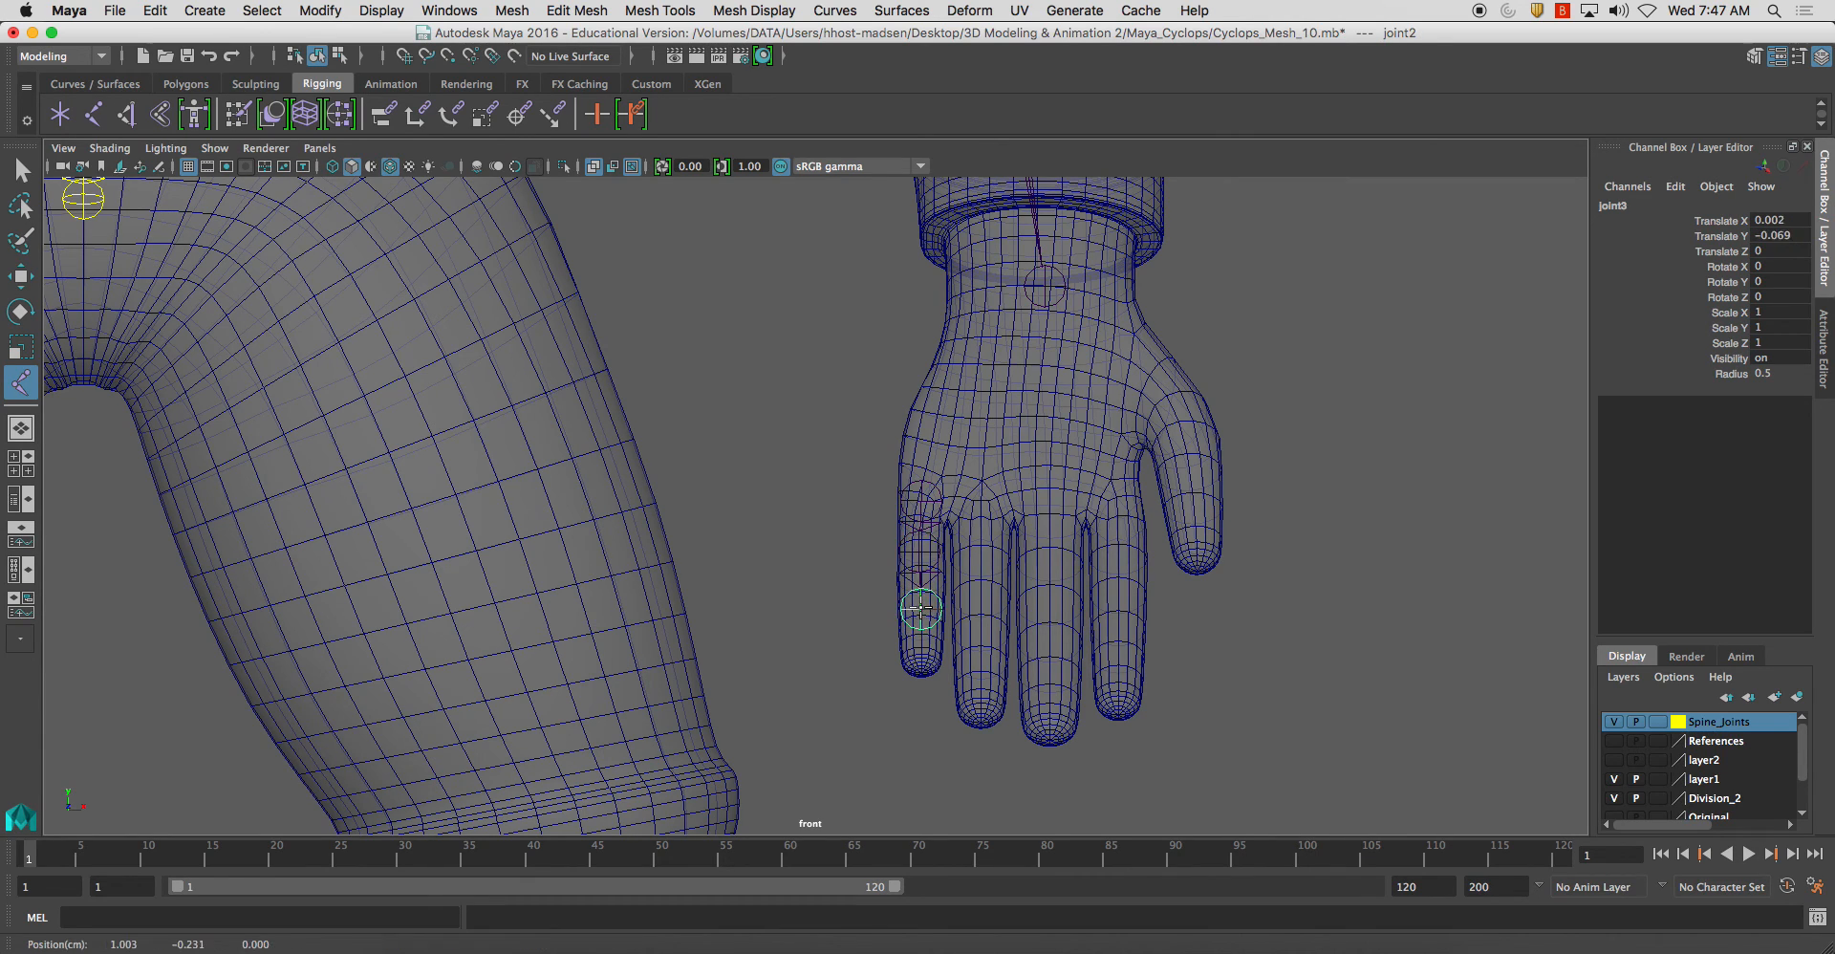
{"action": "left_click", "coordinate": [919, 675]}
{"action": "key", "text": "w"}
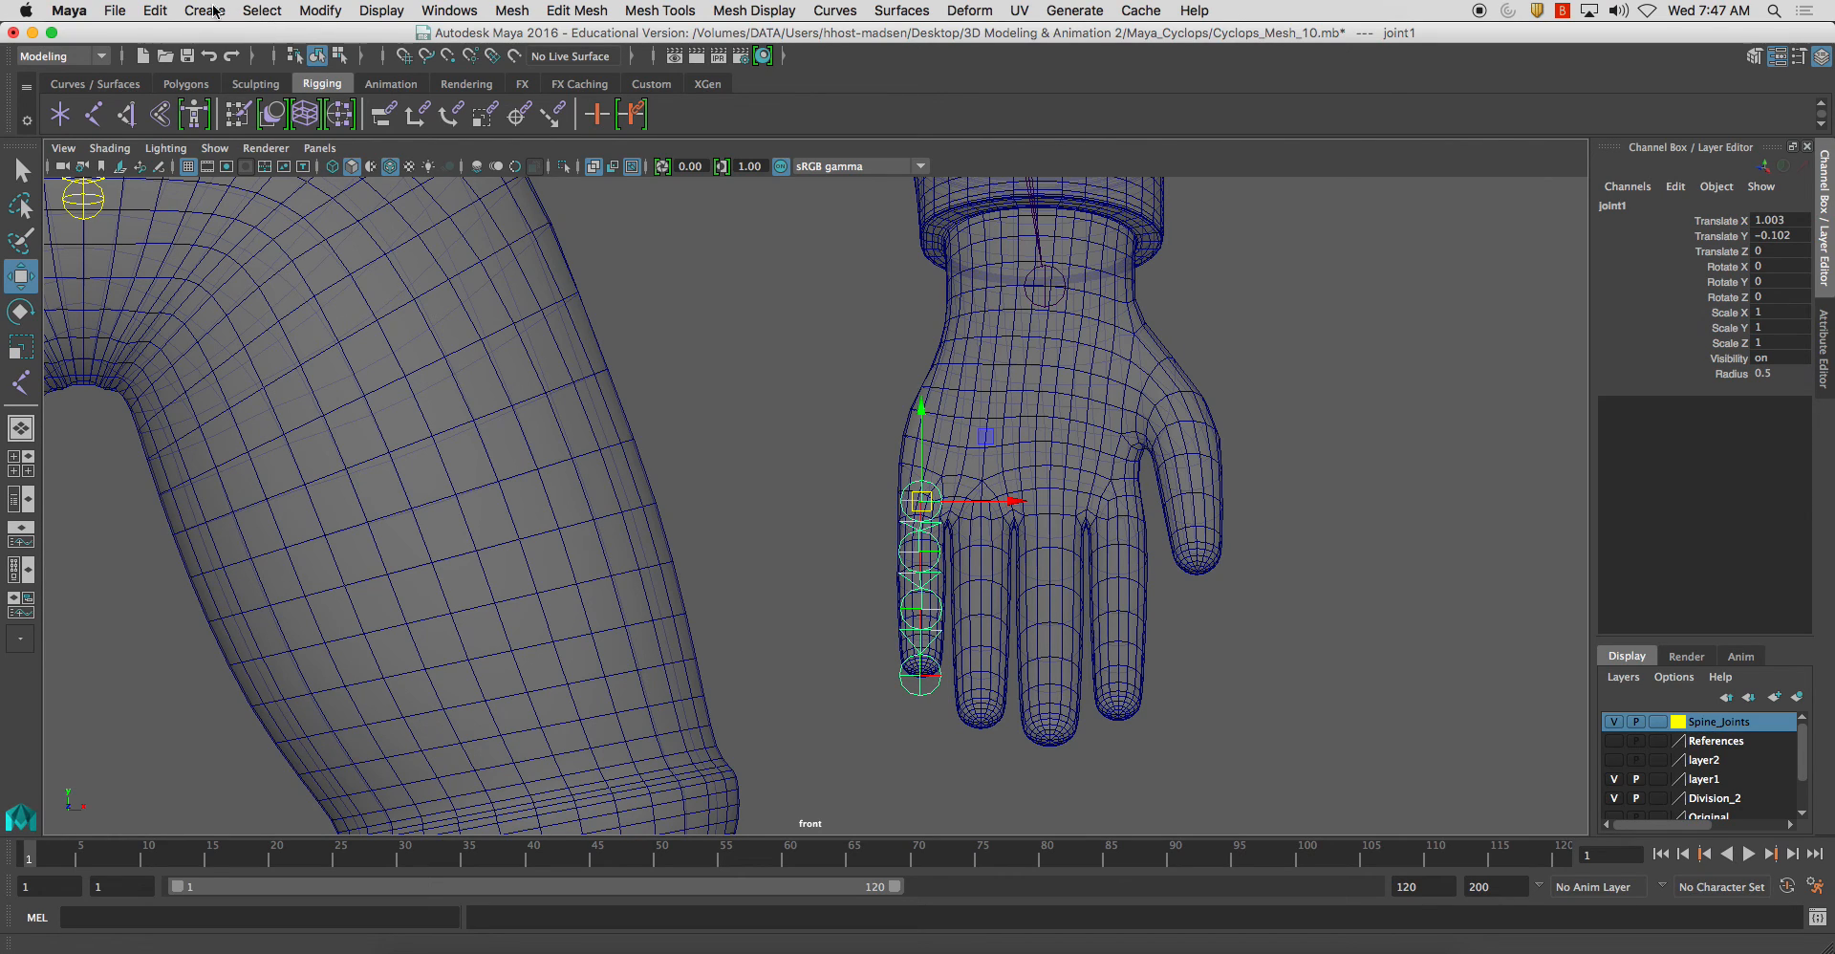
Reduce the joint display scale to 0.05
{"action": "left_click", "coordinate": [405, 19]}
{"action": "mouse_move", "coordinate": [449, 327]}
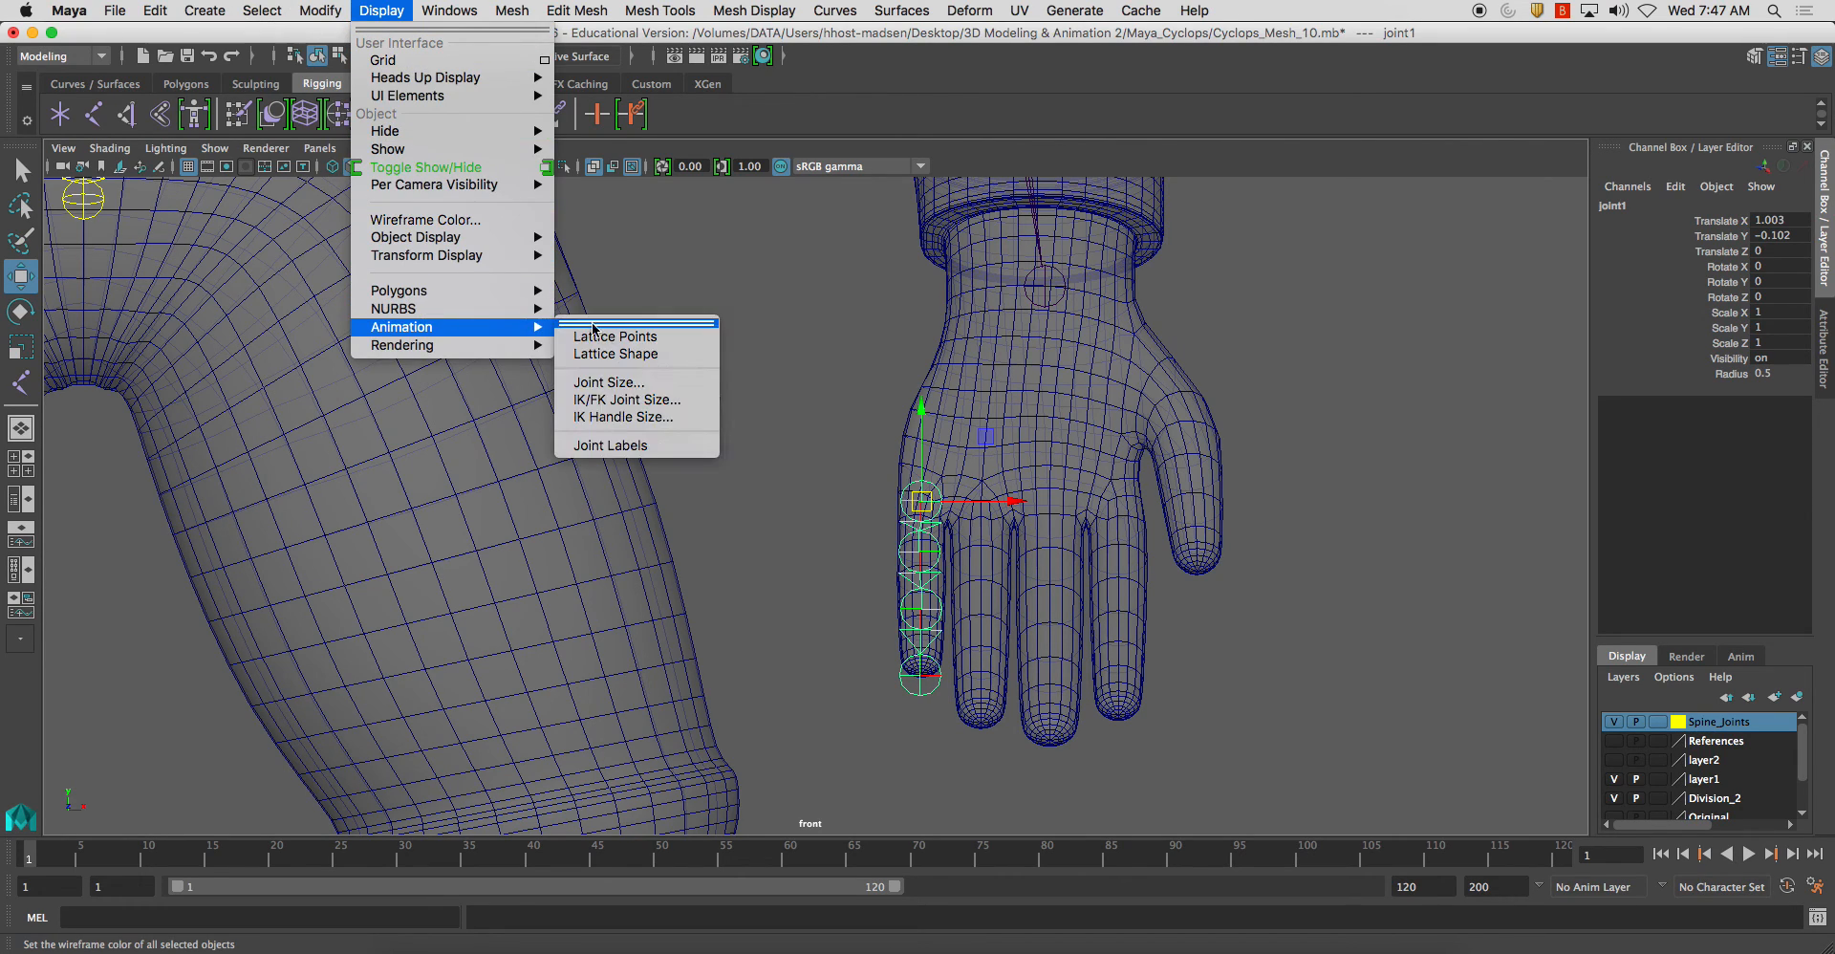
{"action": "left_click", "coordinate": [645, 398]}
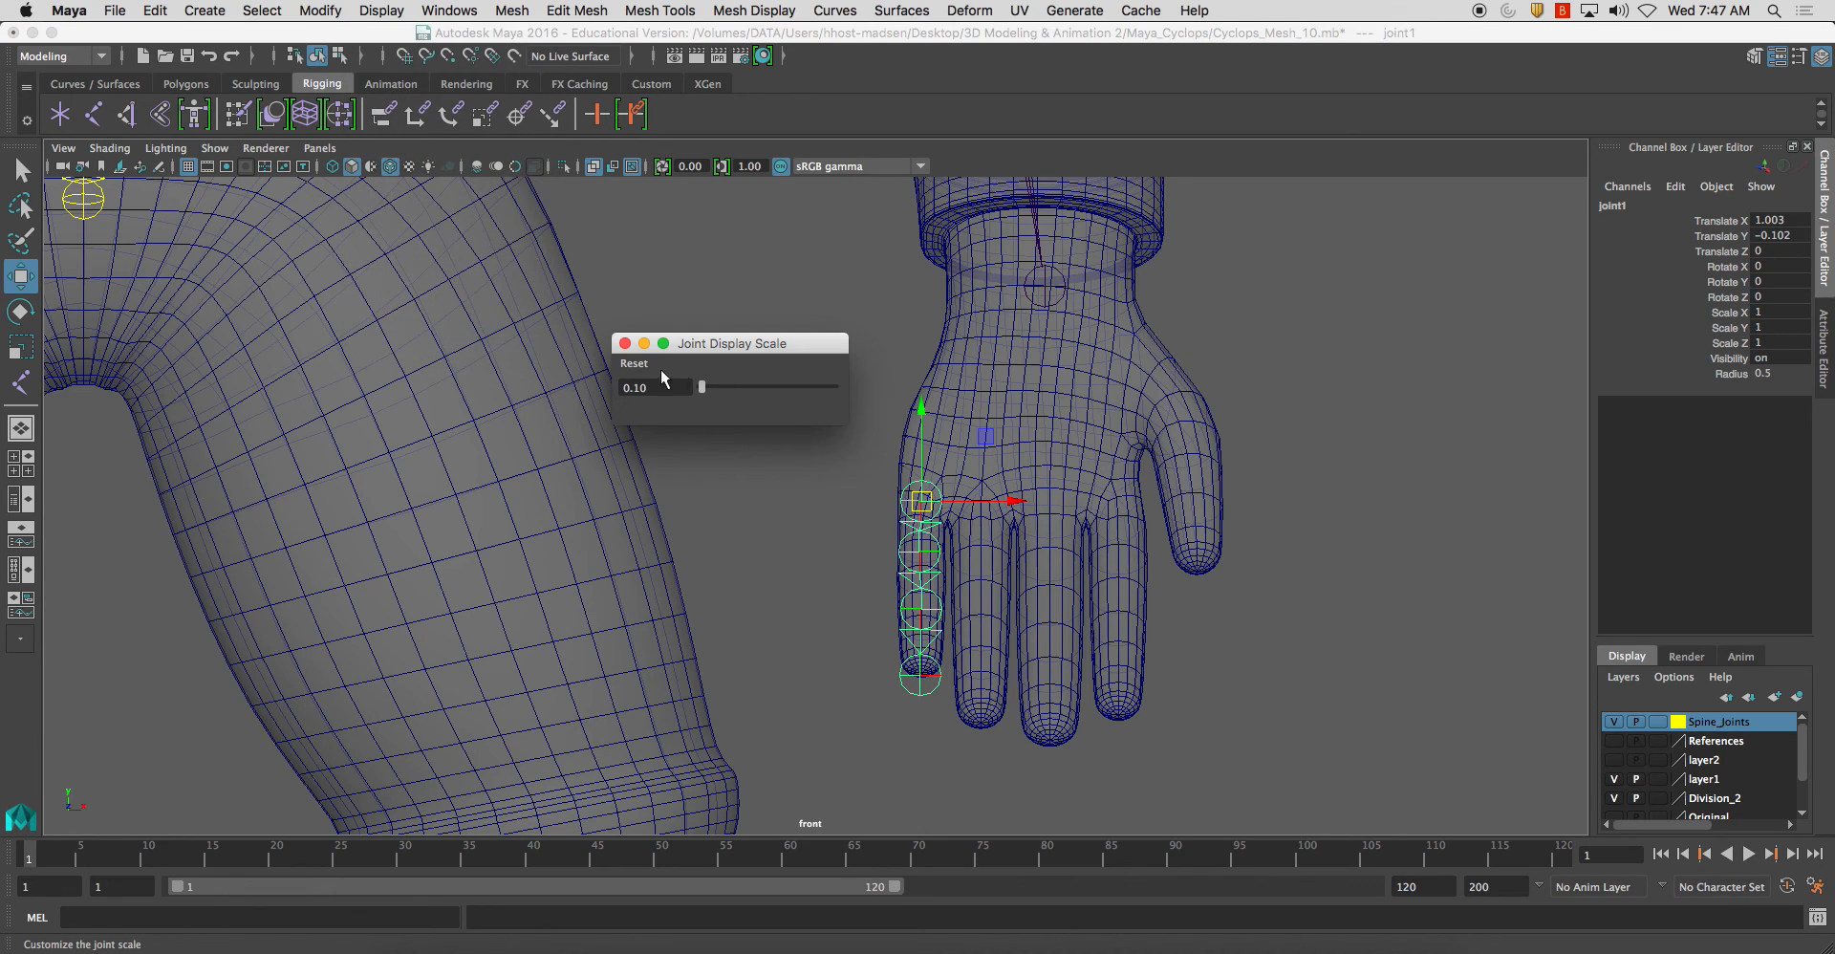
{"action": "type", "text": ".05"}
{"action": "key", "text": "Return"}
{"action": "left_click", "coordinate": [624, 343]}
{"action": "middle_click_drag", "start_coordinate": [982, 575], "coordinate": [942, 486], "text": "alt"}
{"action": "scroll", "coordinate": [955, 516], "scroll_direction": "up", "scroll_amount": 2}
{"action": "scroll", "coordinate": [952, 519], "scroll_direction": "down", "scroll_amount": 2}
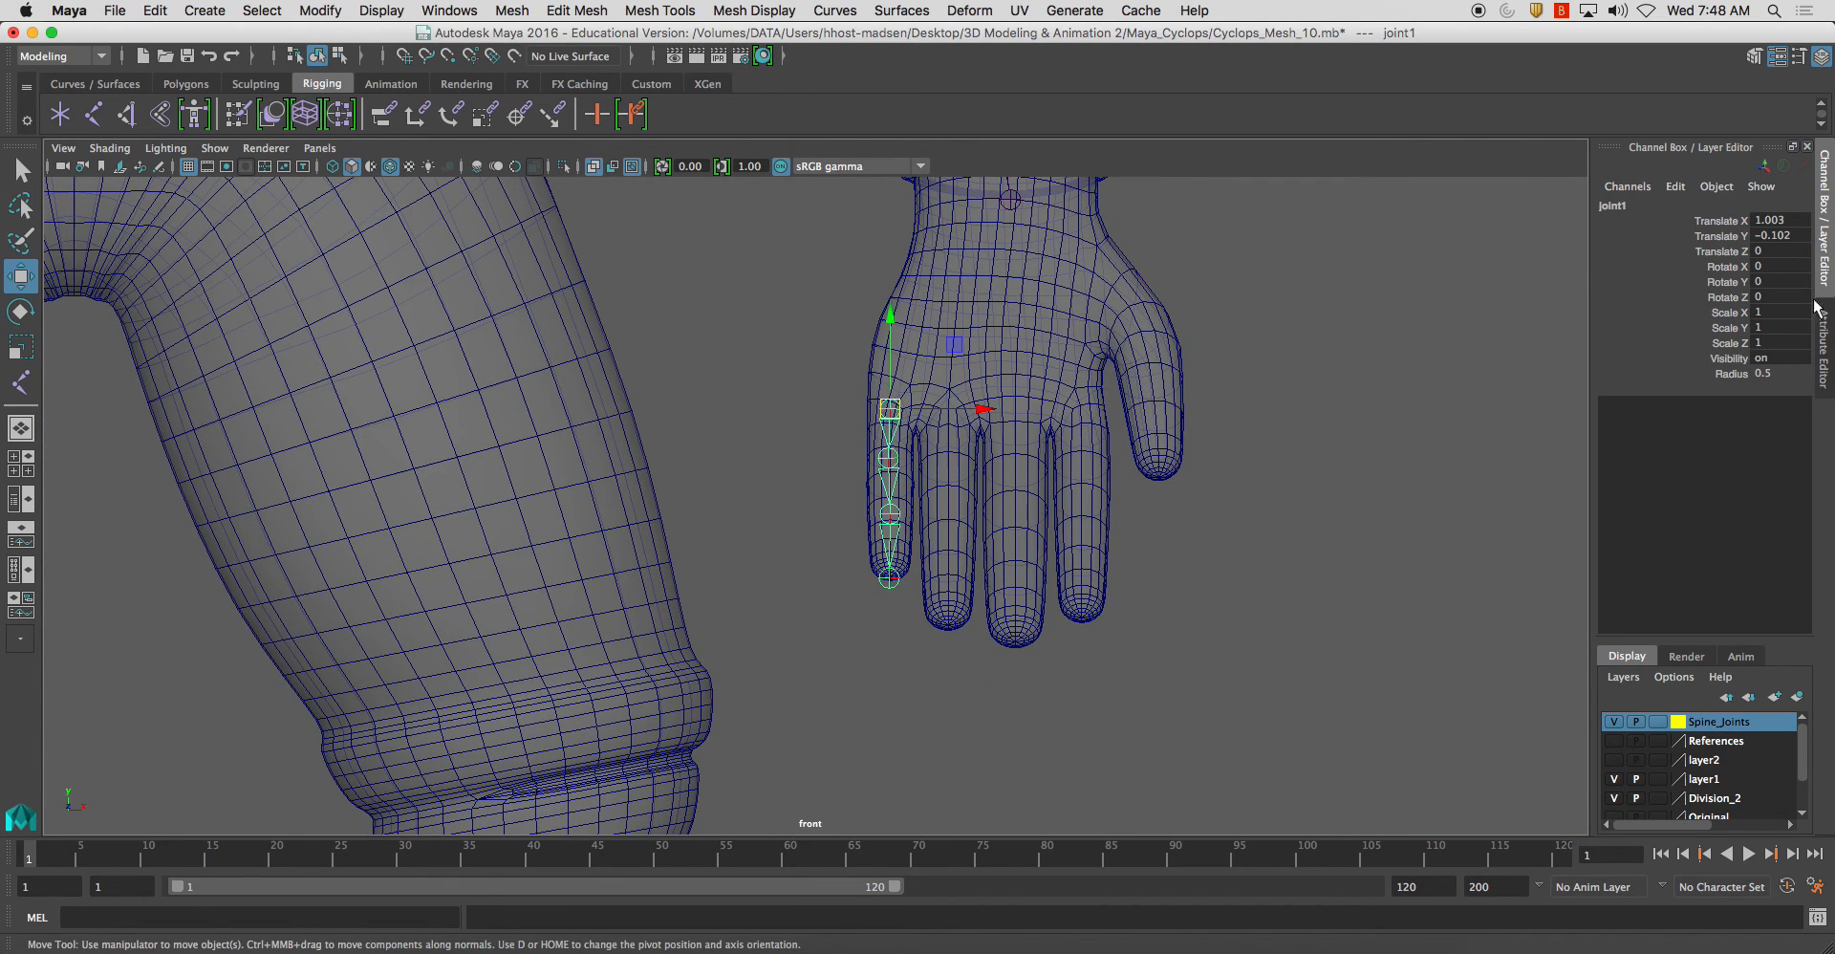
Rename the pinky's base joint as L_Pinky_1_JNT
{"action": "double_click", "coordinate": [1615, 206]}
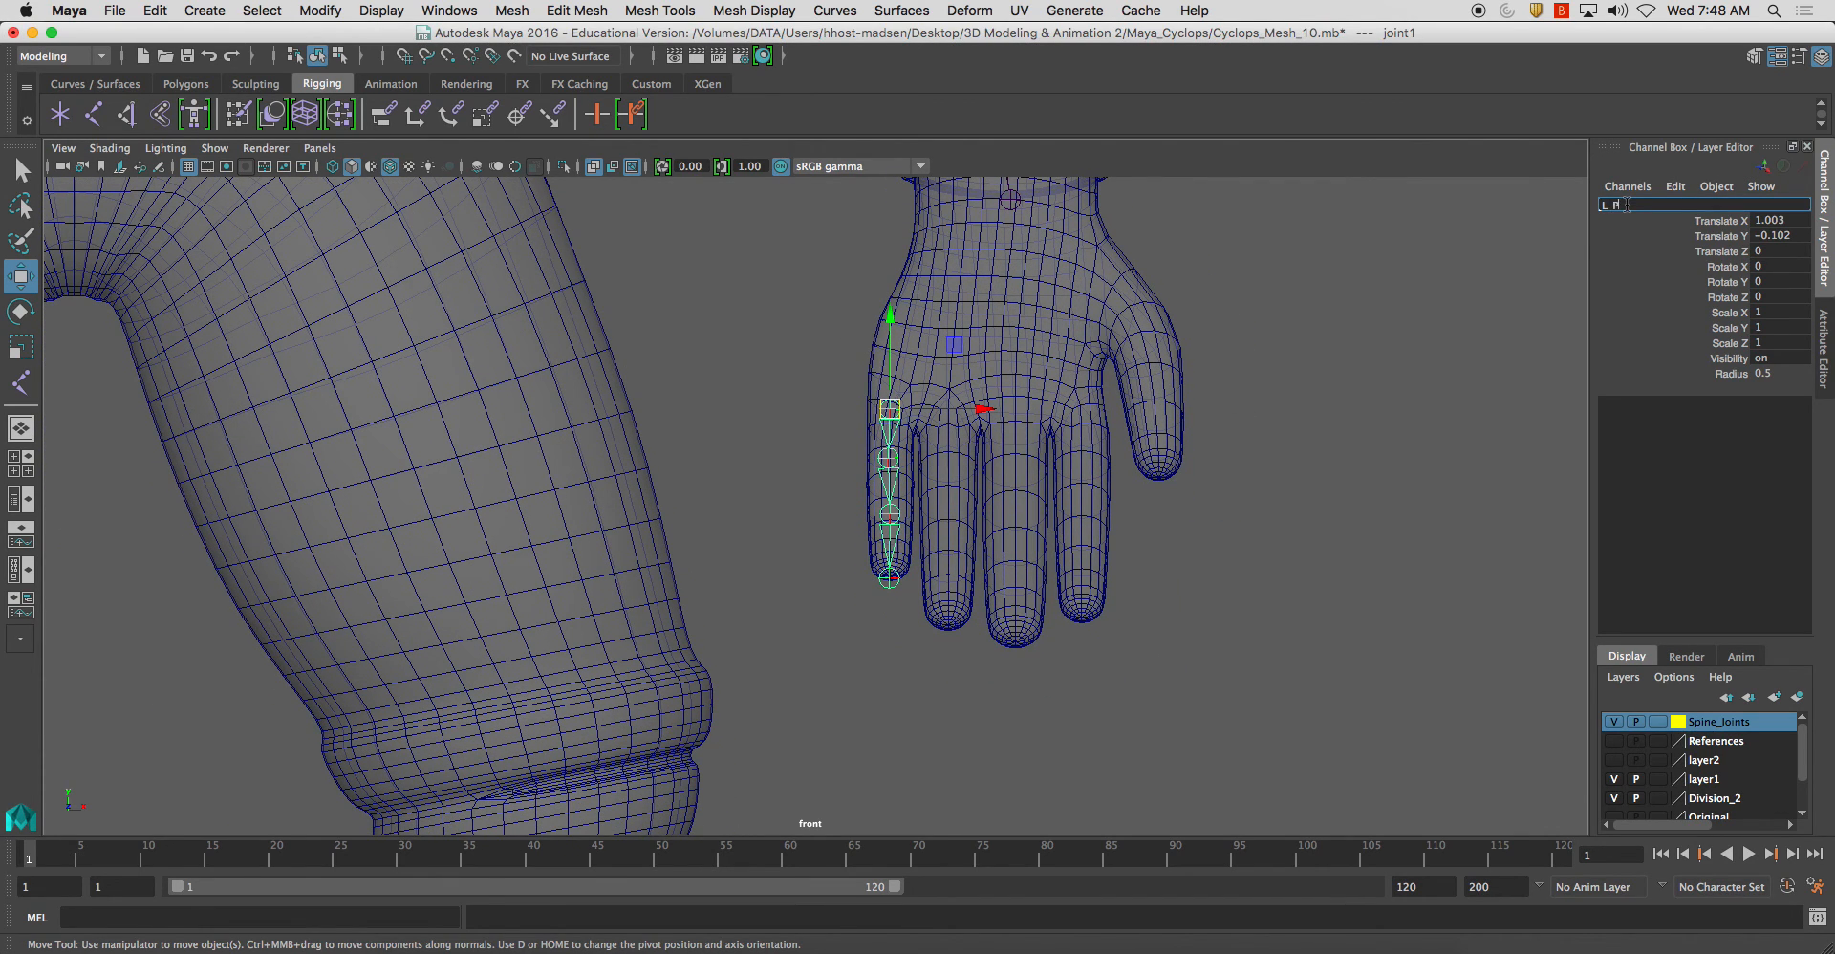
{"action": "type", "text": "L_Pinky_1_JNT"}
{"action": "key", "text": "Return"}
Reuse the base joint's name for the second pinky joint, naming it L_Pinky_2_JNT
{"action": "double_click", "coordinate": [1626, 204]}
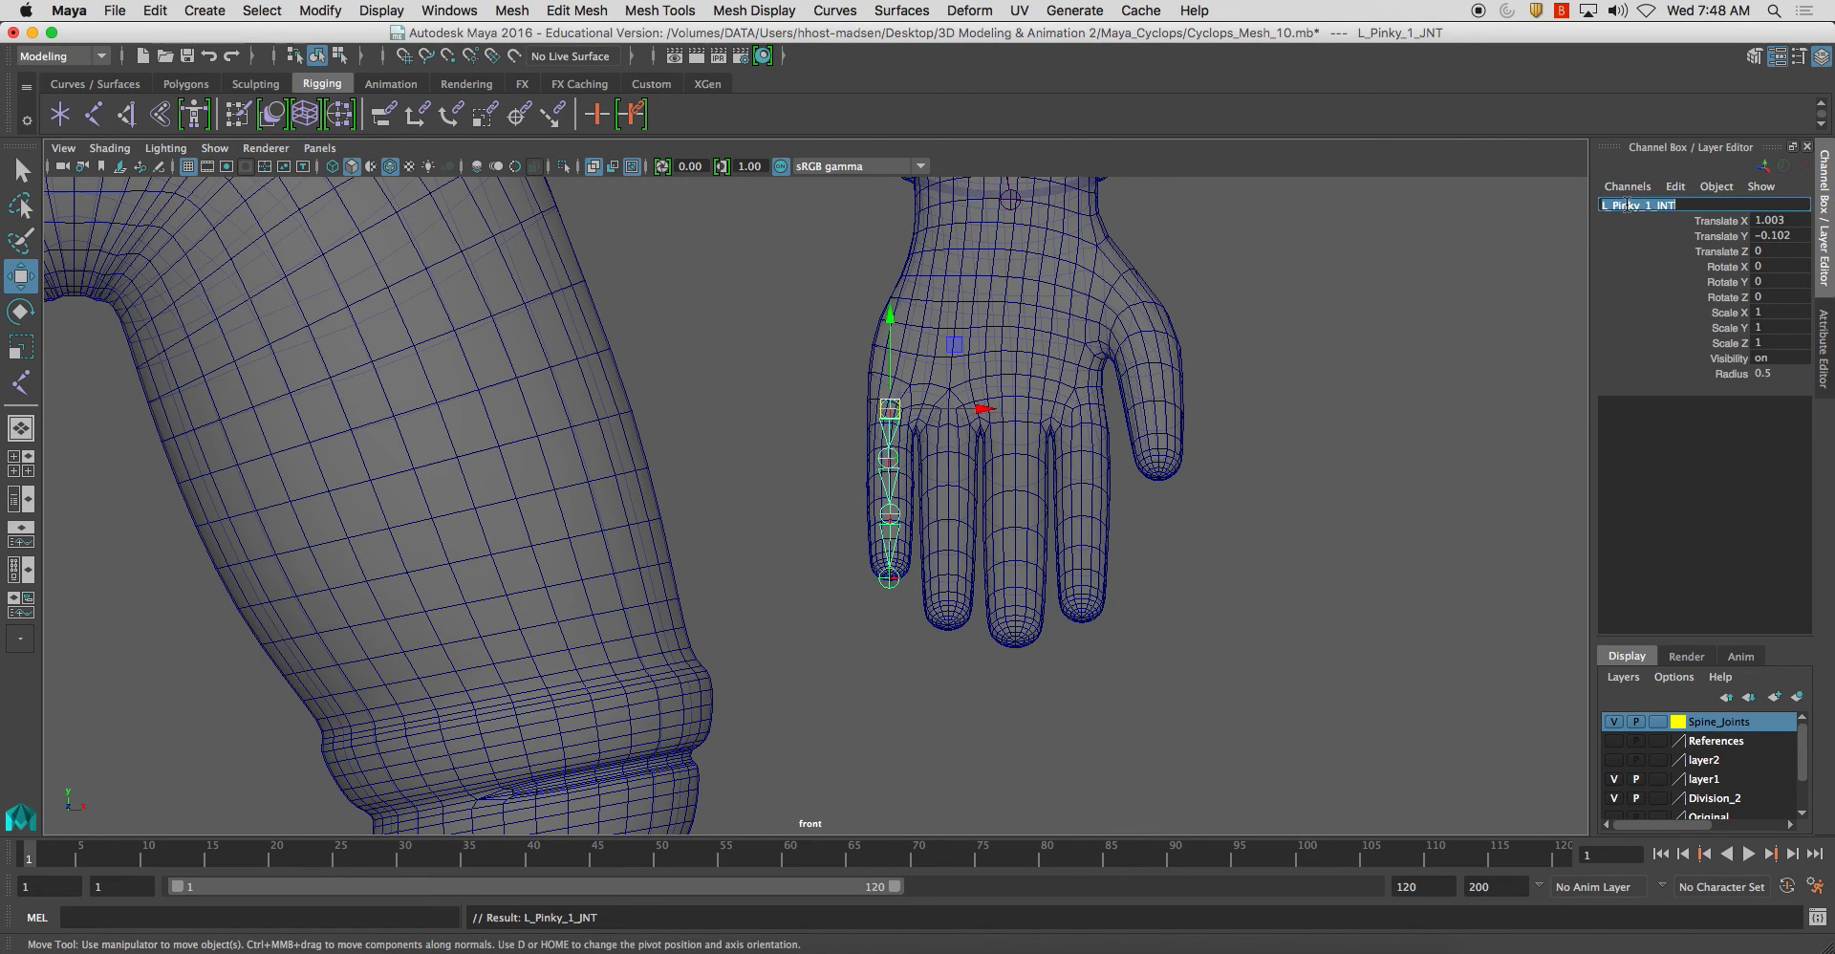
{"action": "left_click", "coordinate": [898, 458]}
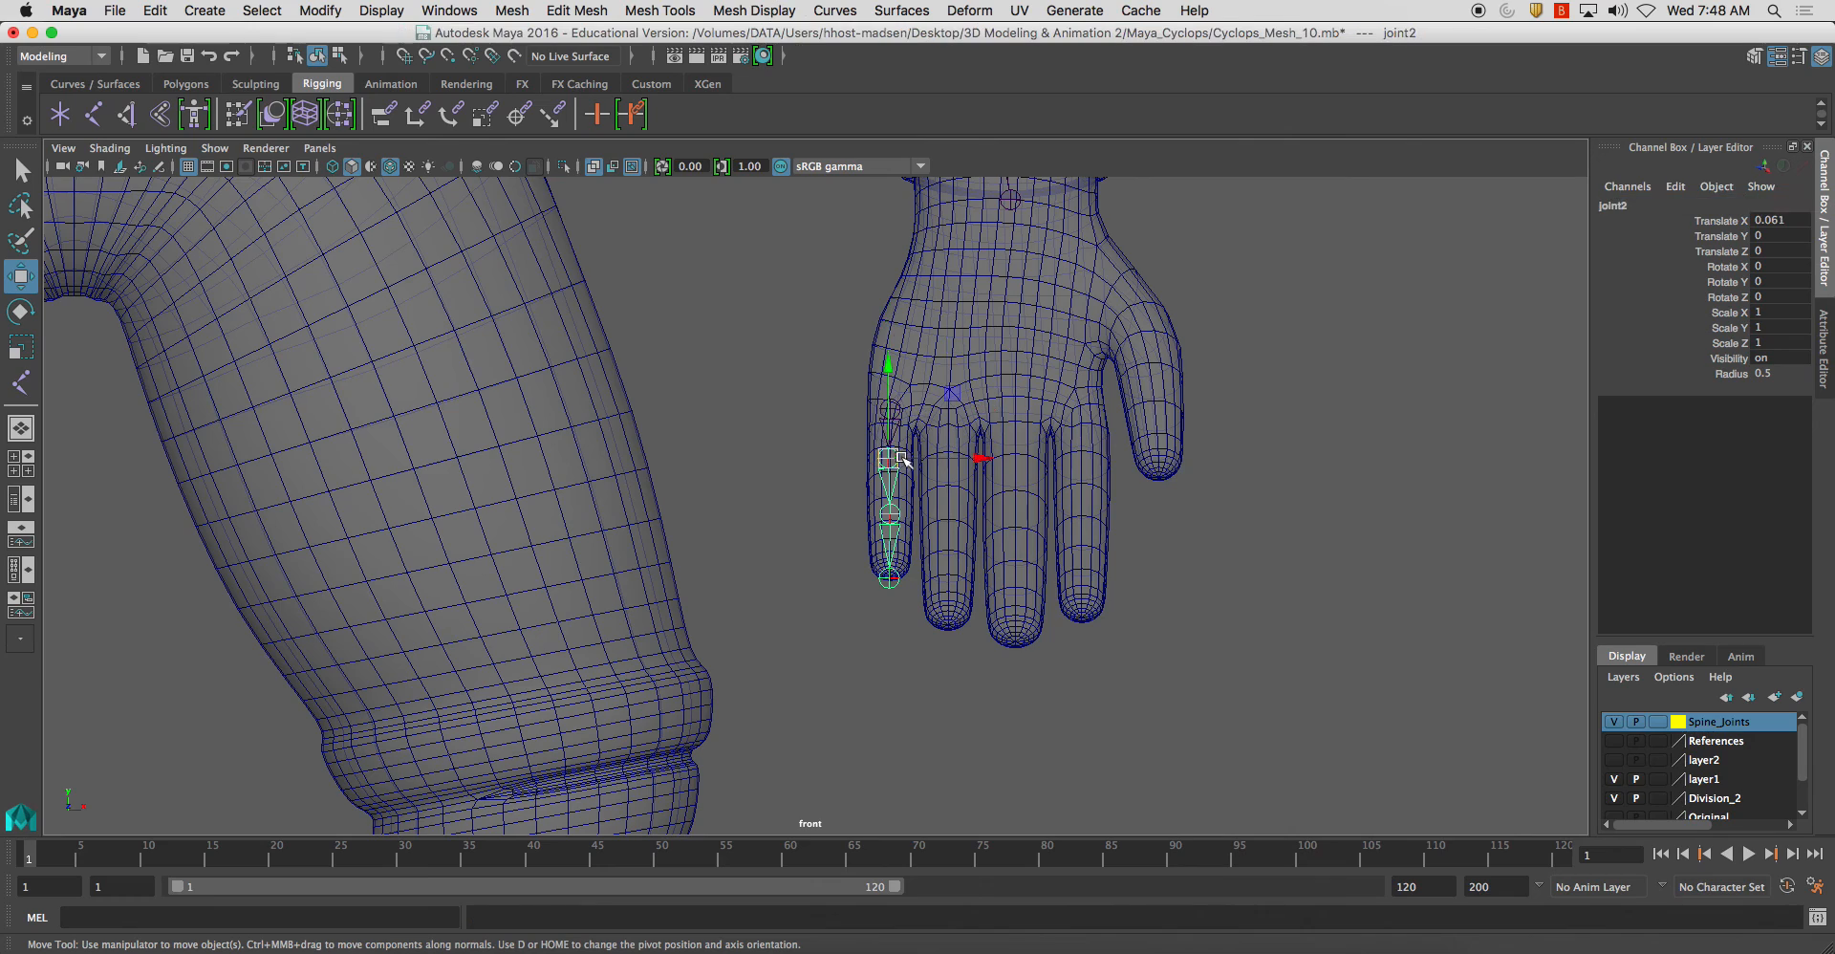
{"action": "double_click", "coordinate": [1644, 205]}
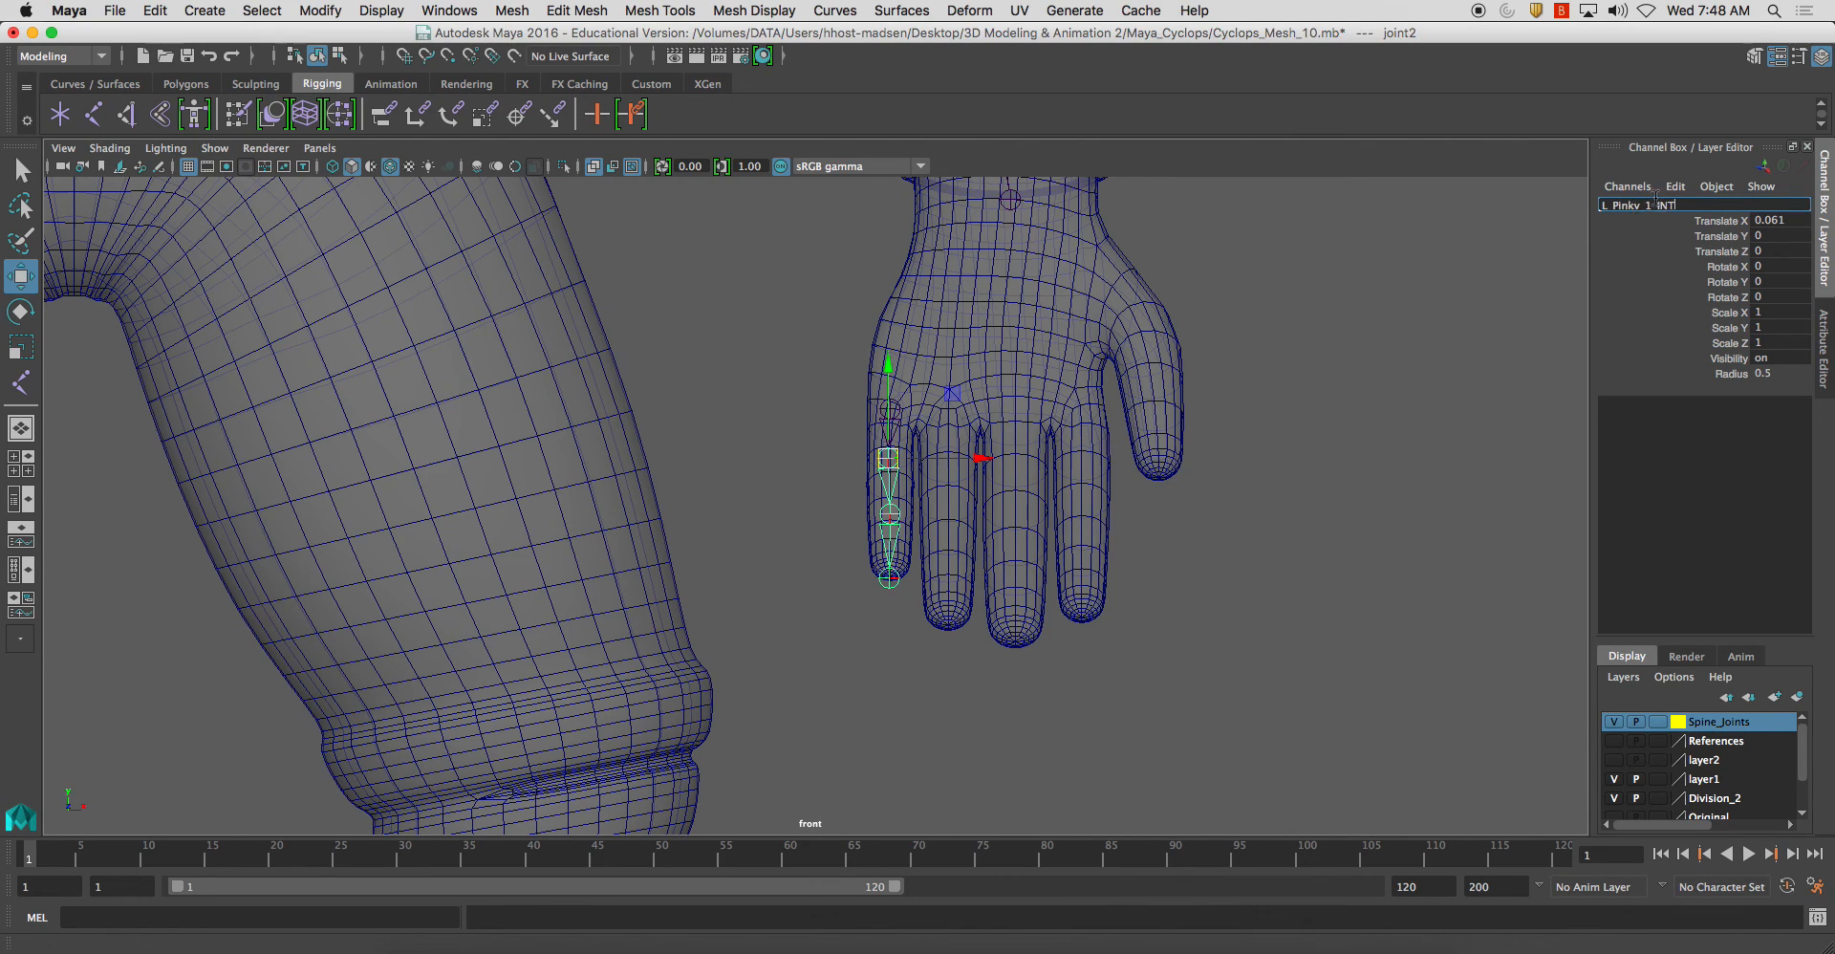
{"action": "key", "text": "BackSpace"}
{"action": "type", "text": "2"}
{"action": "key", "text": "Return"}
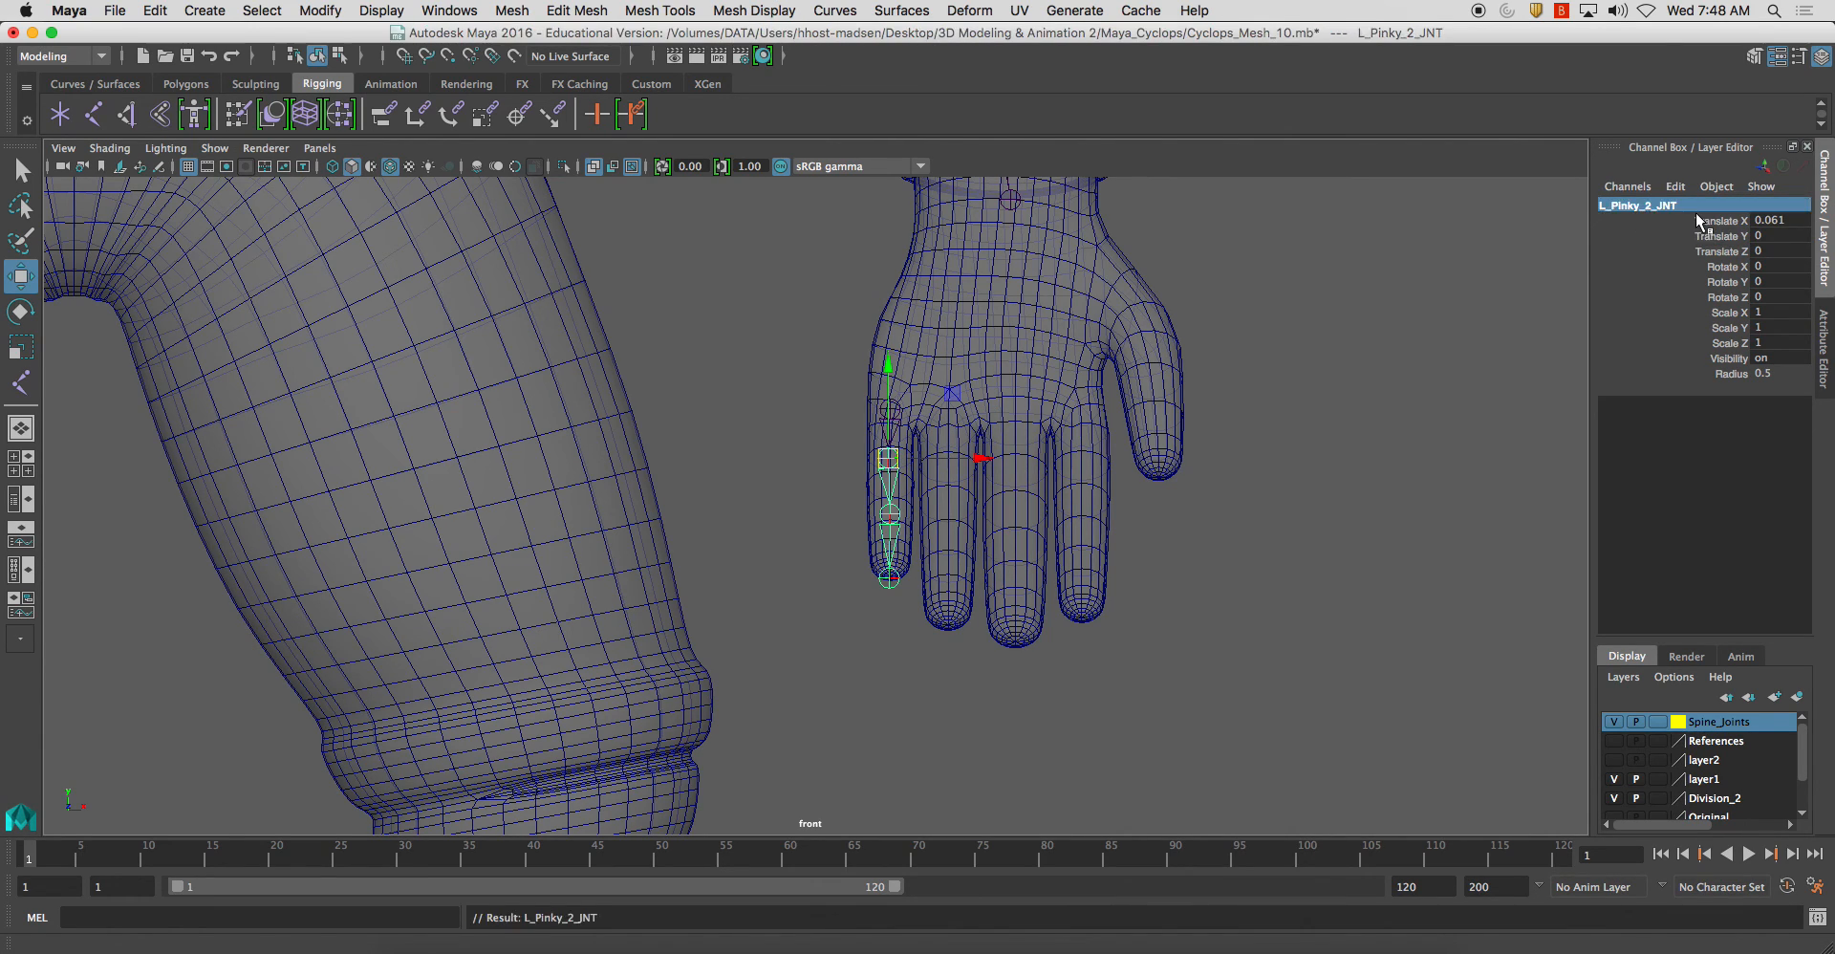
Rename the third pinky joint as L_Pinky_3_JNT
{"action": "left_click", "coordinate": [890, 518]}
{"action": "double_click", "coordinate": [1626, 204]}
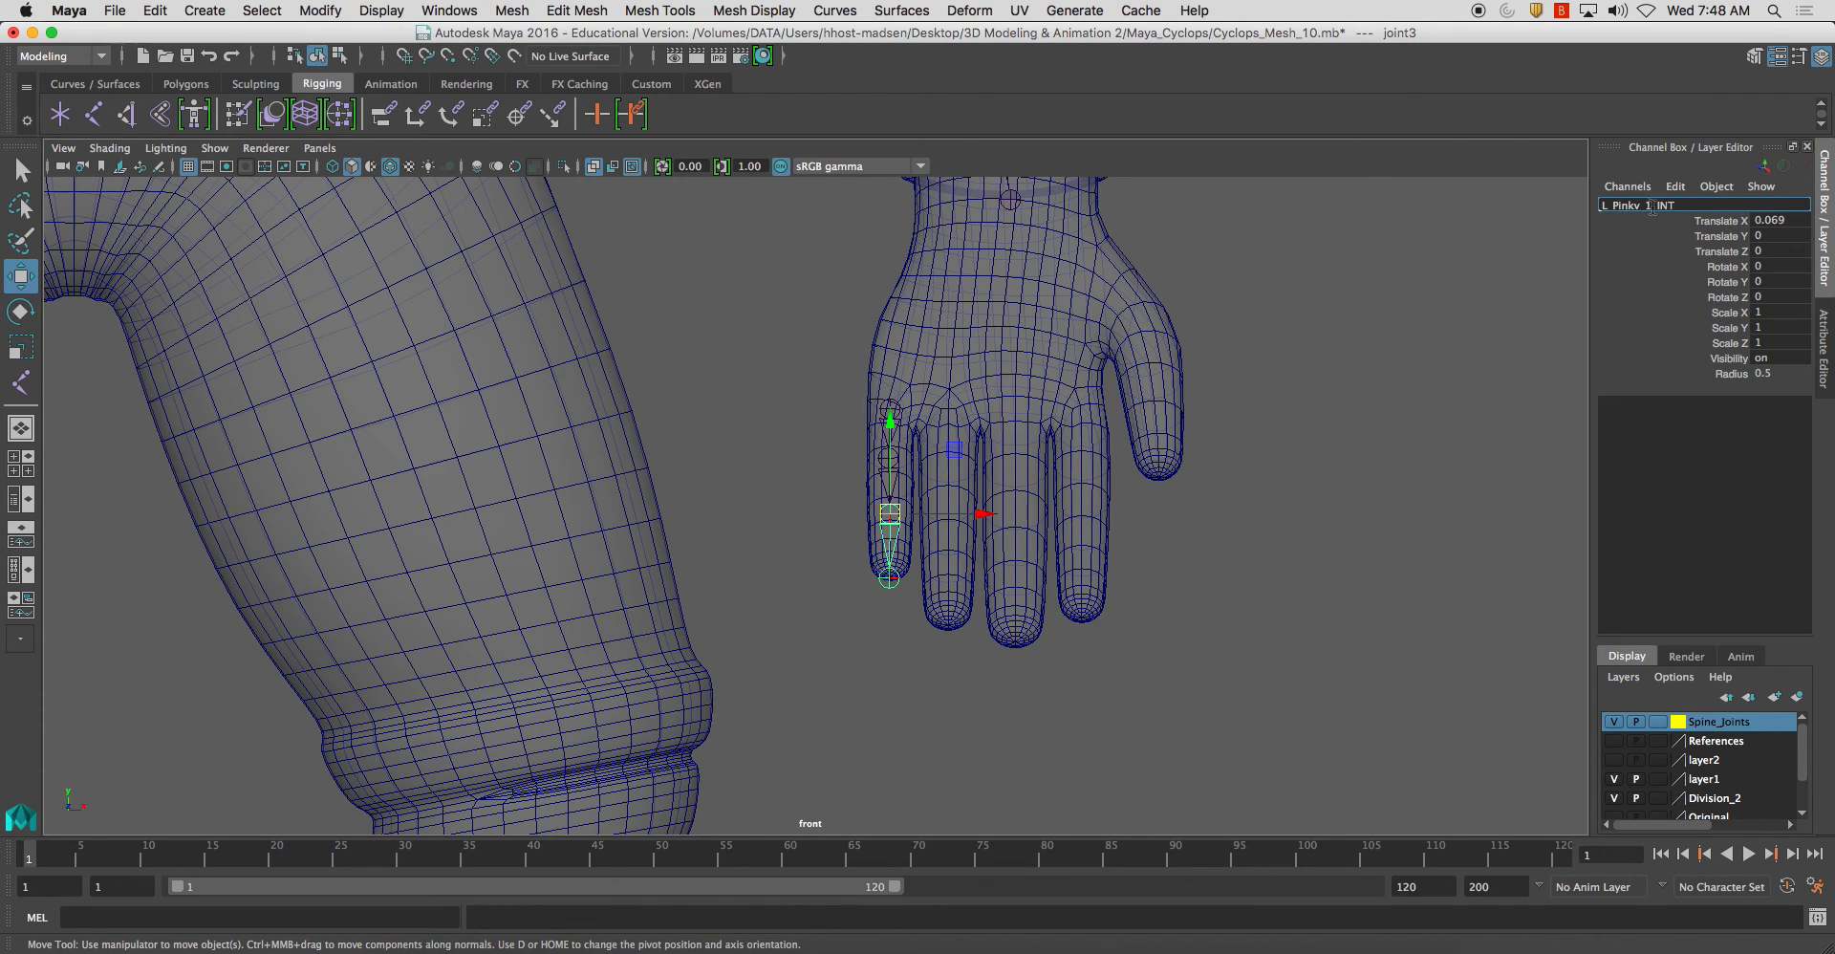
{"action": "key", "text": "BackSpace"}
{"action": "type", "text": "3"}
{"action": "key", "text": "Return"}
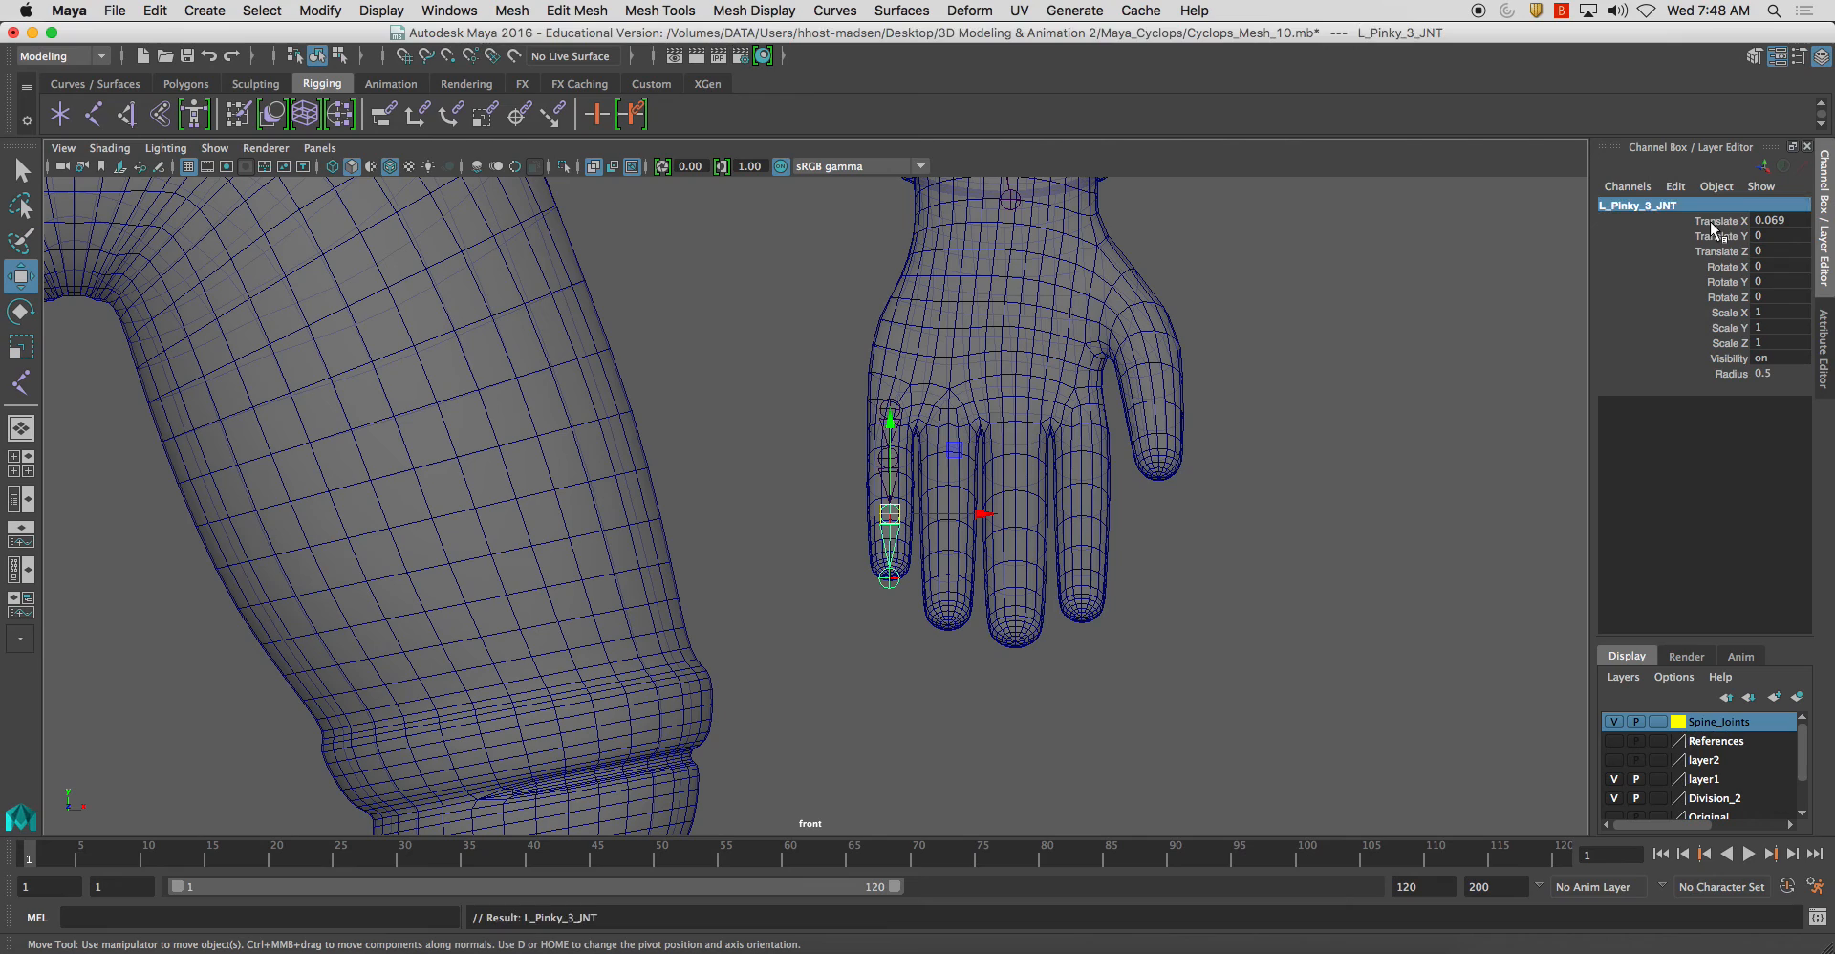
Rename the pinky's fingertip joint as L_Pinky_4_JNT
{"action": "left_click", "coordinate": [889, 578]}
{"action": "double_click", "coordinate": [1611, 206]}
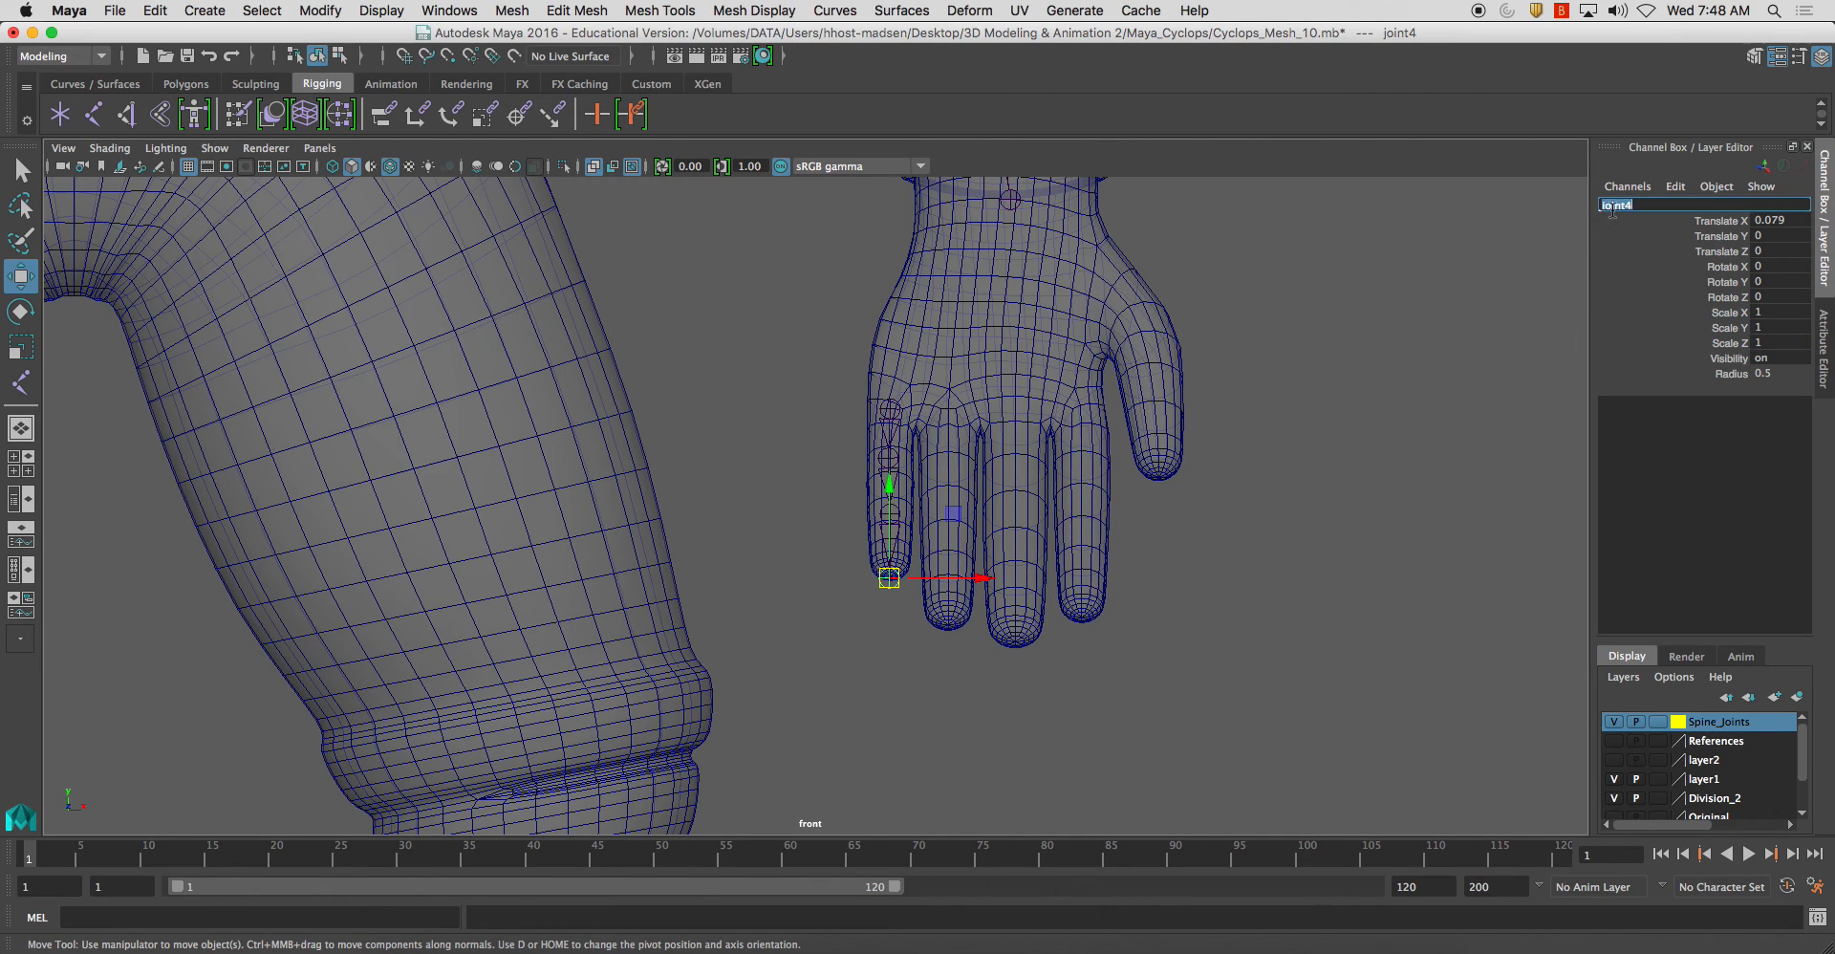
{"action": "type", "text": "L_Pinky_1_JNT"}
{"action": "type", "text": "4"}
{"action": "key", "text": "Return"}
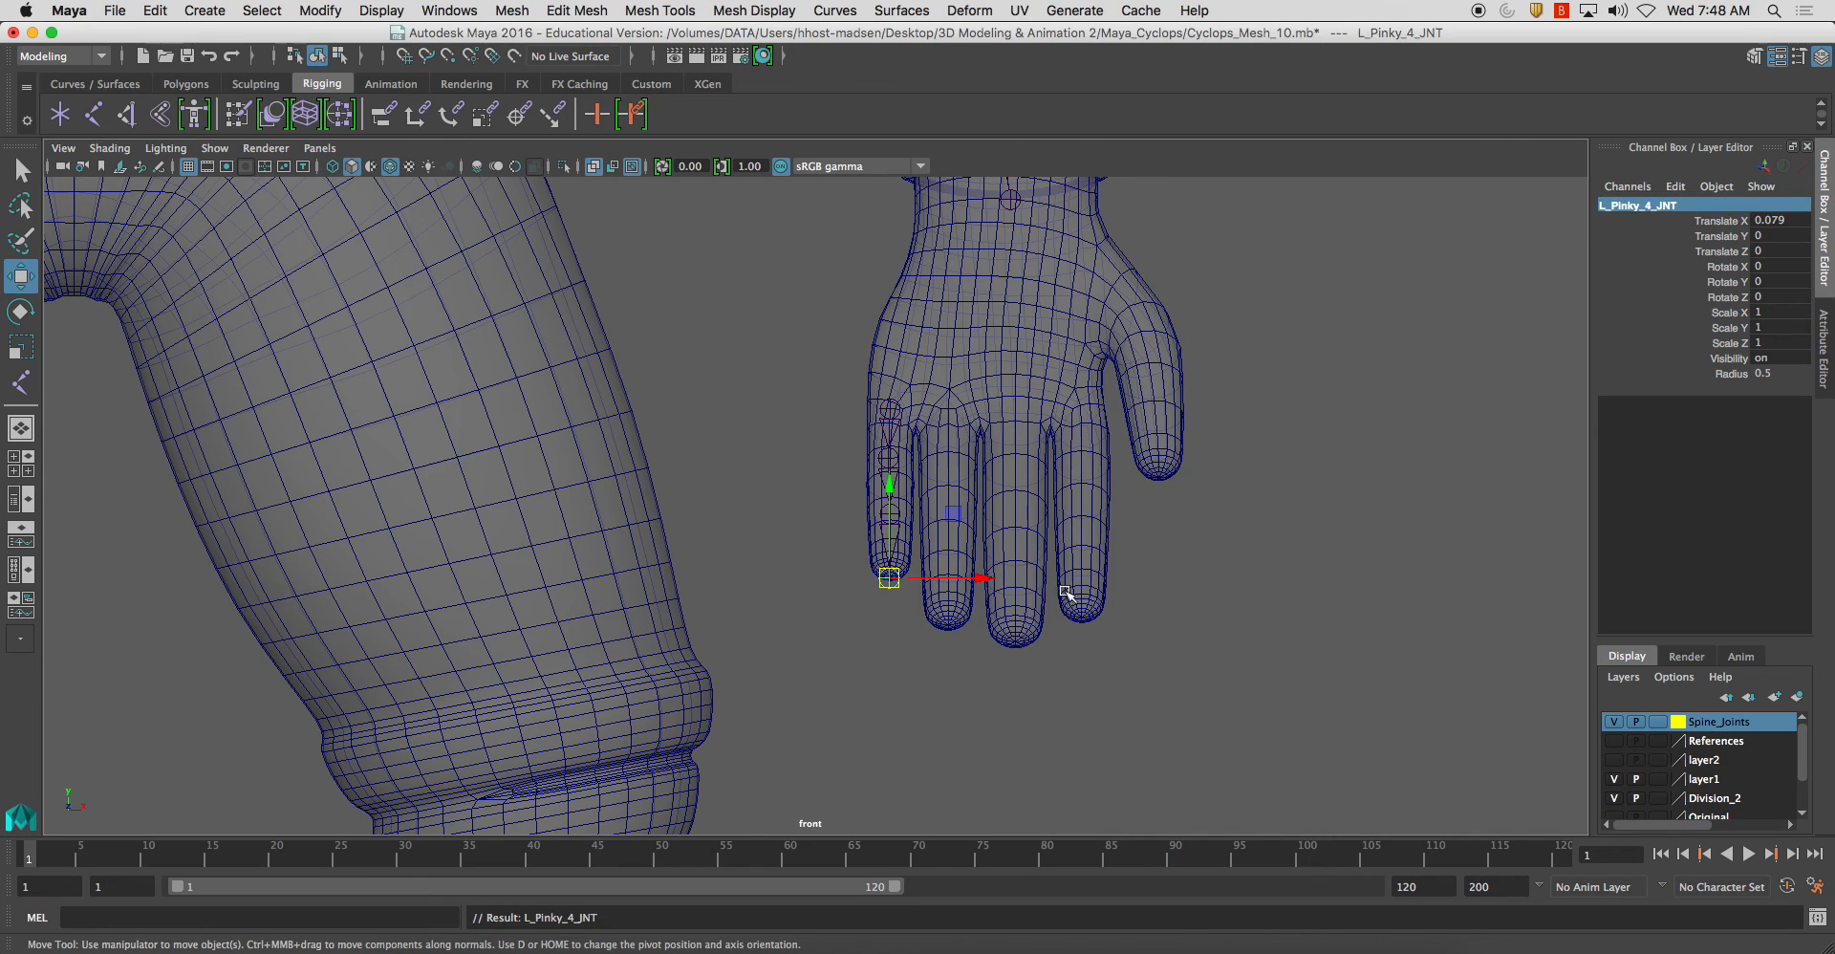
In the side view, move L_Pinky_1_JNT forward into the base of the pinky, to about Translate Z 0.246
{"action": "key", "text": "space"}
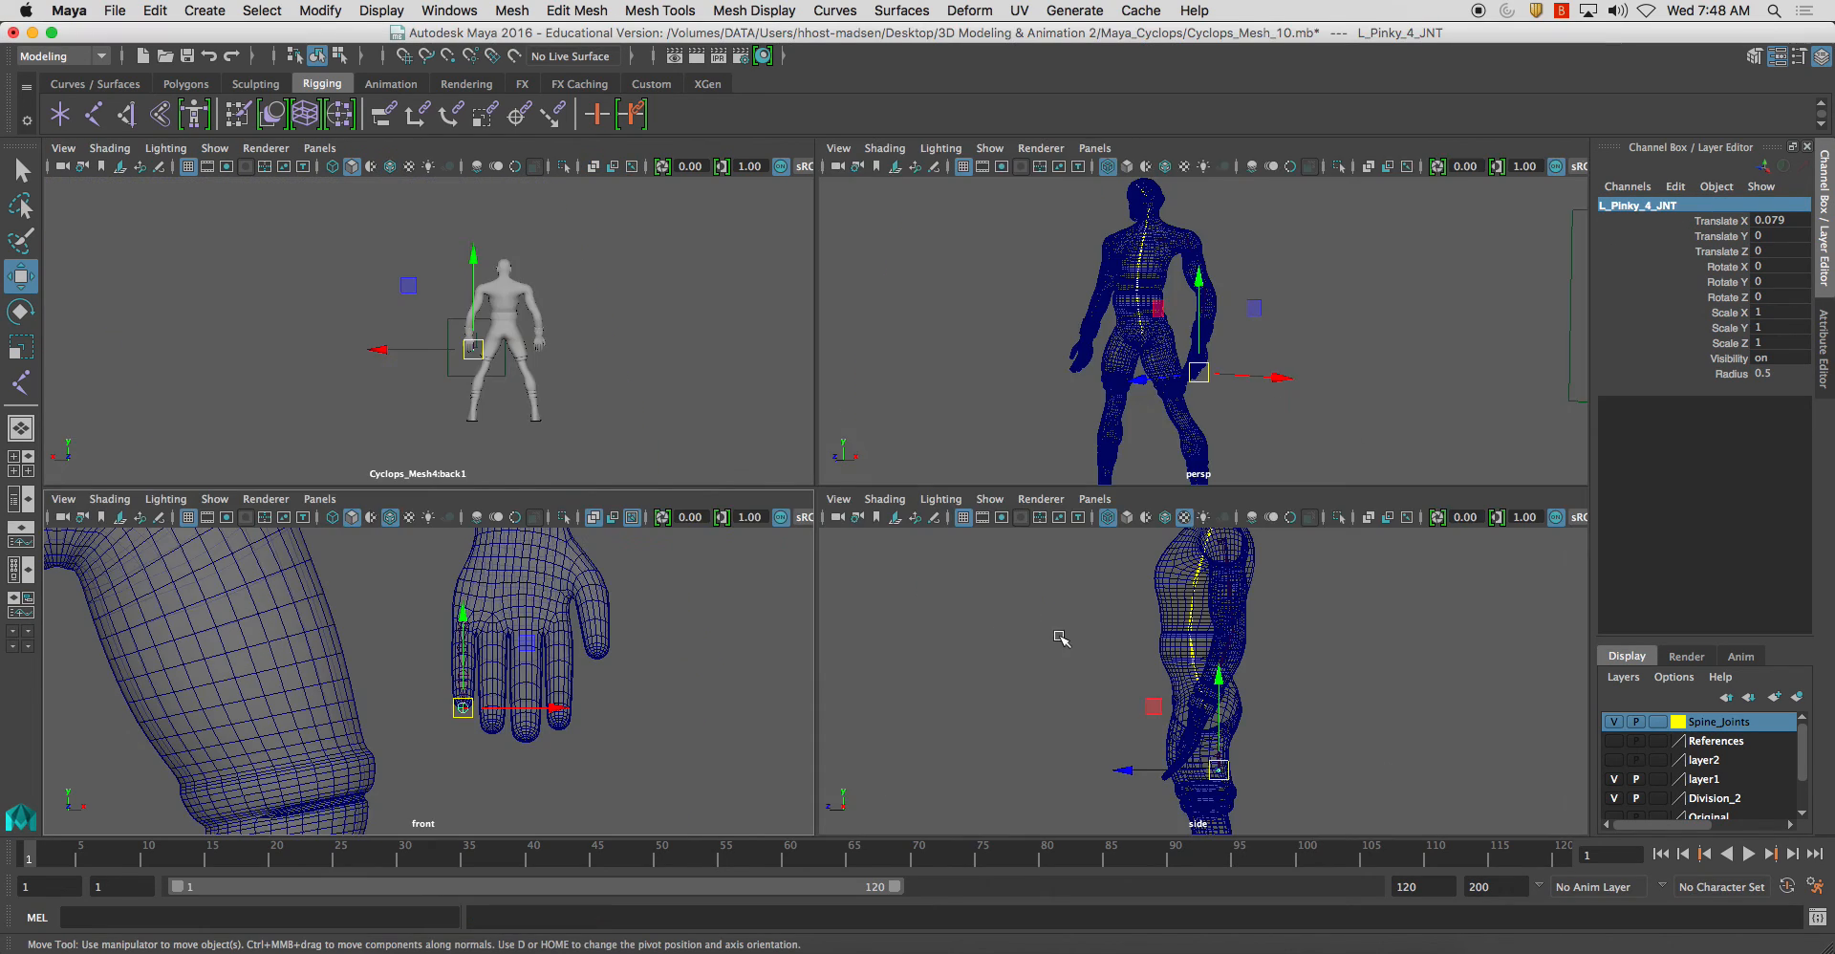
{"action": "key", "text": "space"}
{"action": "middle_click_drag", "start_coordinate": [1027, 817], "coordinate": [1122, 594], "text": "alt"}
{"action": "right_click_drag", "start_coordinate": [1071, 659], "coordinate": [1122, 676], "text": "alt"}
{"action": "left_click", "coordinate": [1006, 533]}
{"action": "left_click", "coordinate": [998, 530]}
{"action": "left_click_drag", "start_coordinate": [906, 532], "coordinate": [781, 560]}
Move the second, third and fourth pinky joints forward inside the finger, with the third at about Translate Z 0.055 and the fourth at -0.072
{"action": "right_click_drag", "start_coordinate": [781, 560], "coordinate": [905, 592], "text": "alt"}
{"action": "left_click", "coordinate": [940, 606]}
{"action": "left_click_drag", "start_coordinate": [852, 606], "coordinate": [822, 606]}
{"action": "left_click", "coordinate": [913, 673]}
{"action": "left_click_drag", "start_coordinate": [821, 672], "coordinate": [771, 671]}
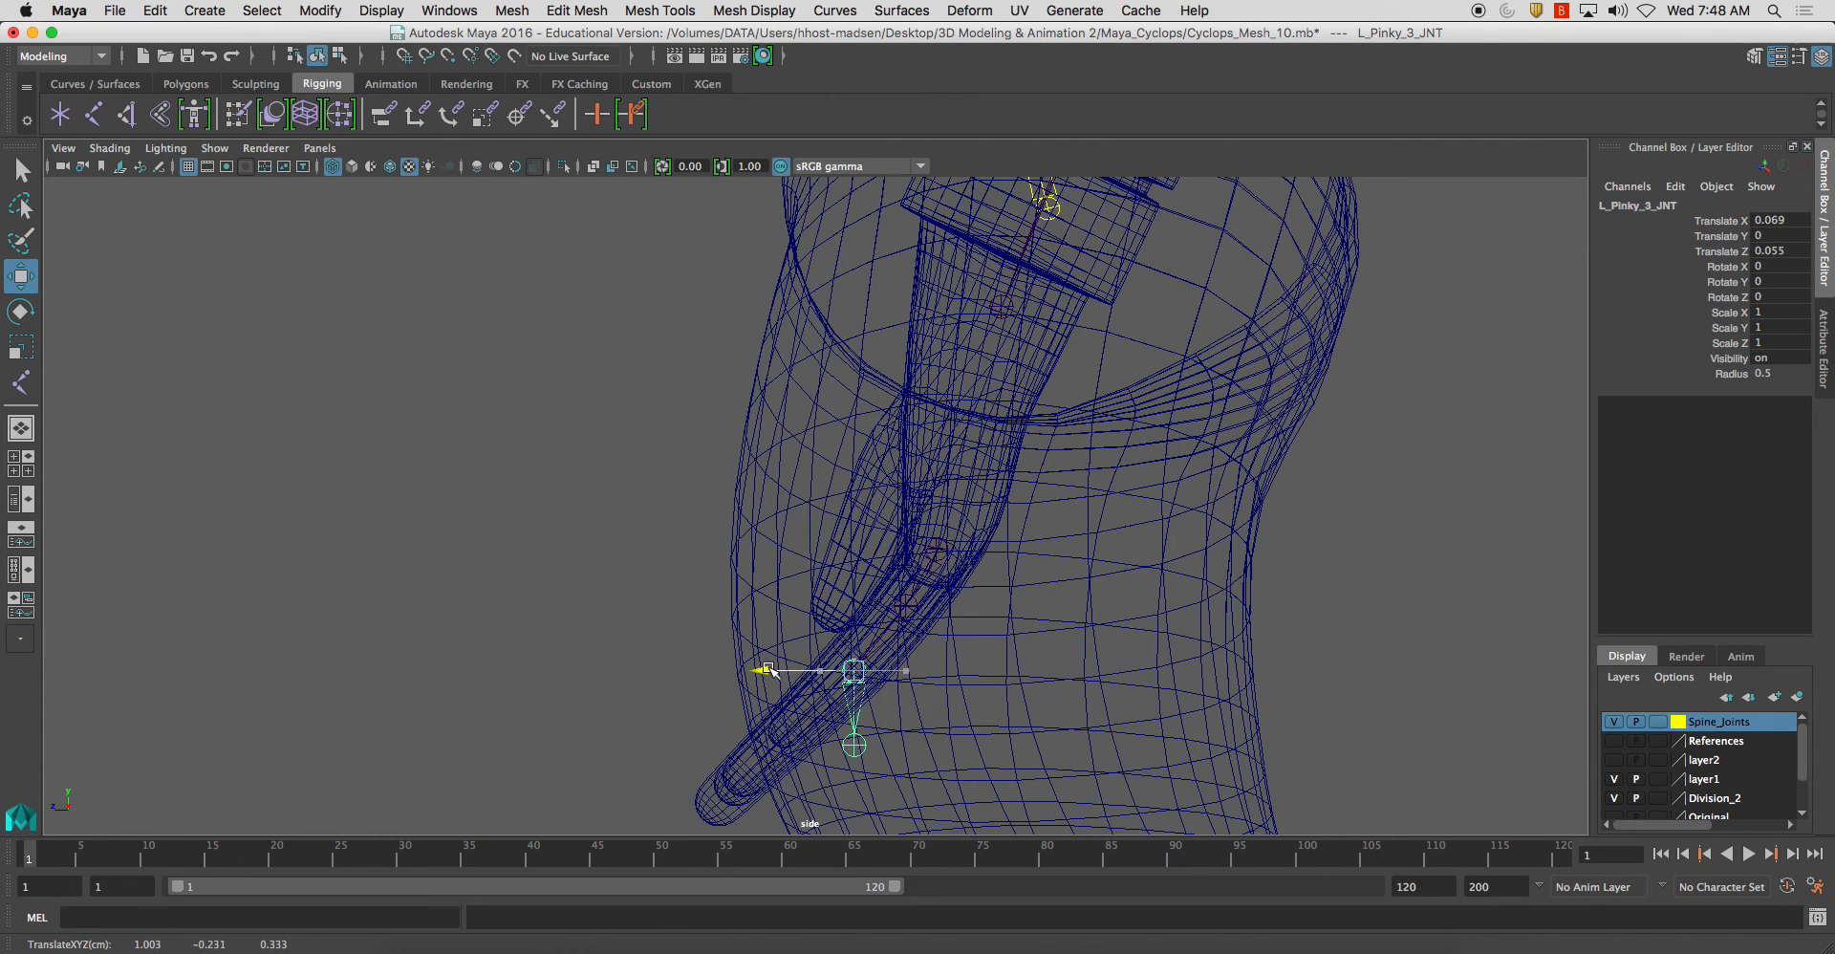
{"action": "left_click", "coordinate": [860, 749]}
{"action": "left_click_drag", "start_coordinate": [770, 746], "coordinate": [702, 747]}
In the perspective view, move only L_Pinky_2_JNT down to the pinky's middle knuckle, to about Translate X 0.111
{"action": "key", "text": "space"}
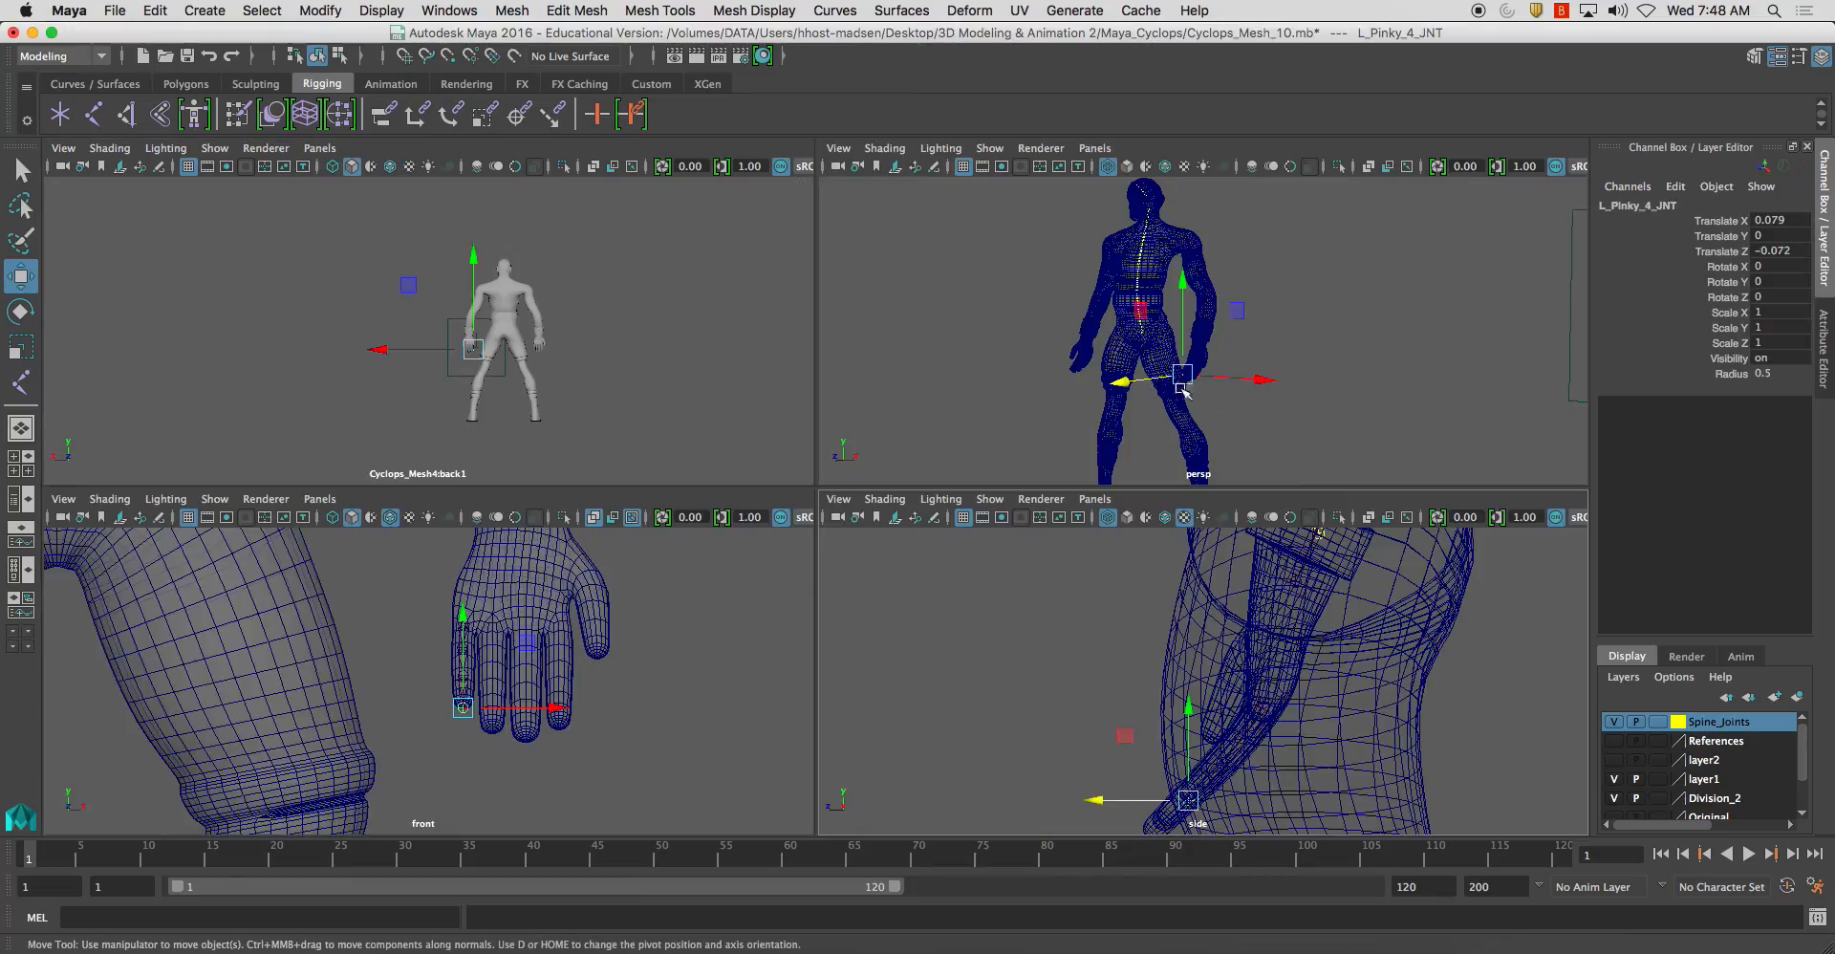
{"action": "key", "text": "space"}
{"action": "key", "text": "f"}
{"action": "left_click_drag", "start_coordinate": [918, 532], "coordinate": [954, 501], "text": "alt"}
{"action": "middle_click_drag", "start_coordinate": [954, 500], "coordinate": [1015, 592], "text": "alt"}
{"action": "right_click_drag", "start_coordinate": [956, 612], "coordinate": [1046, 669], "text": "alt"}
{"action": "left_click_drag", "start_coordinate": [1046, 631], "coordinate": [1081, 522], "text": "alt"}
{"action": "right_click_drag", "start_coordinate": [894, 564], "coordinate": [963, 590], "text": "alt"}
{"action": "left_click_drag", "start_coordinate": [963, 590], "coordinate": [932, 517], "text": "alt"}
{"action": "left_click", "coordinate": [862, 509]}
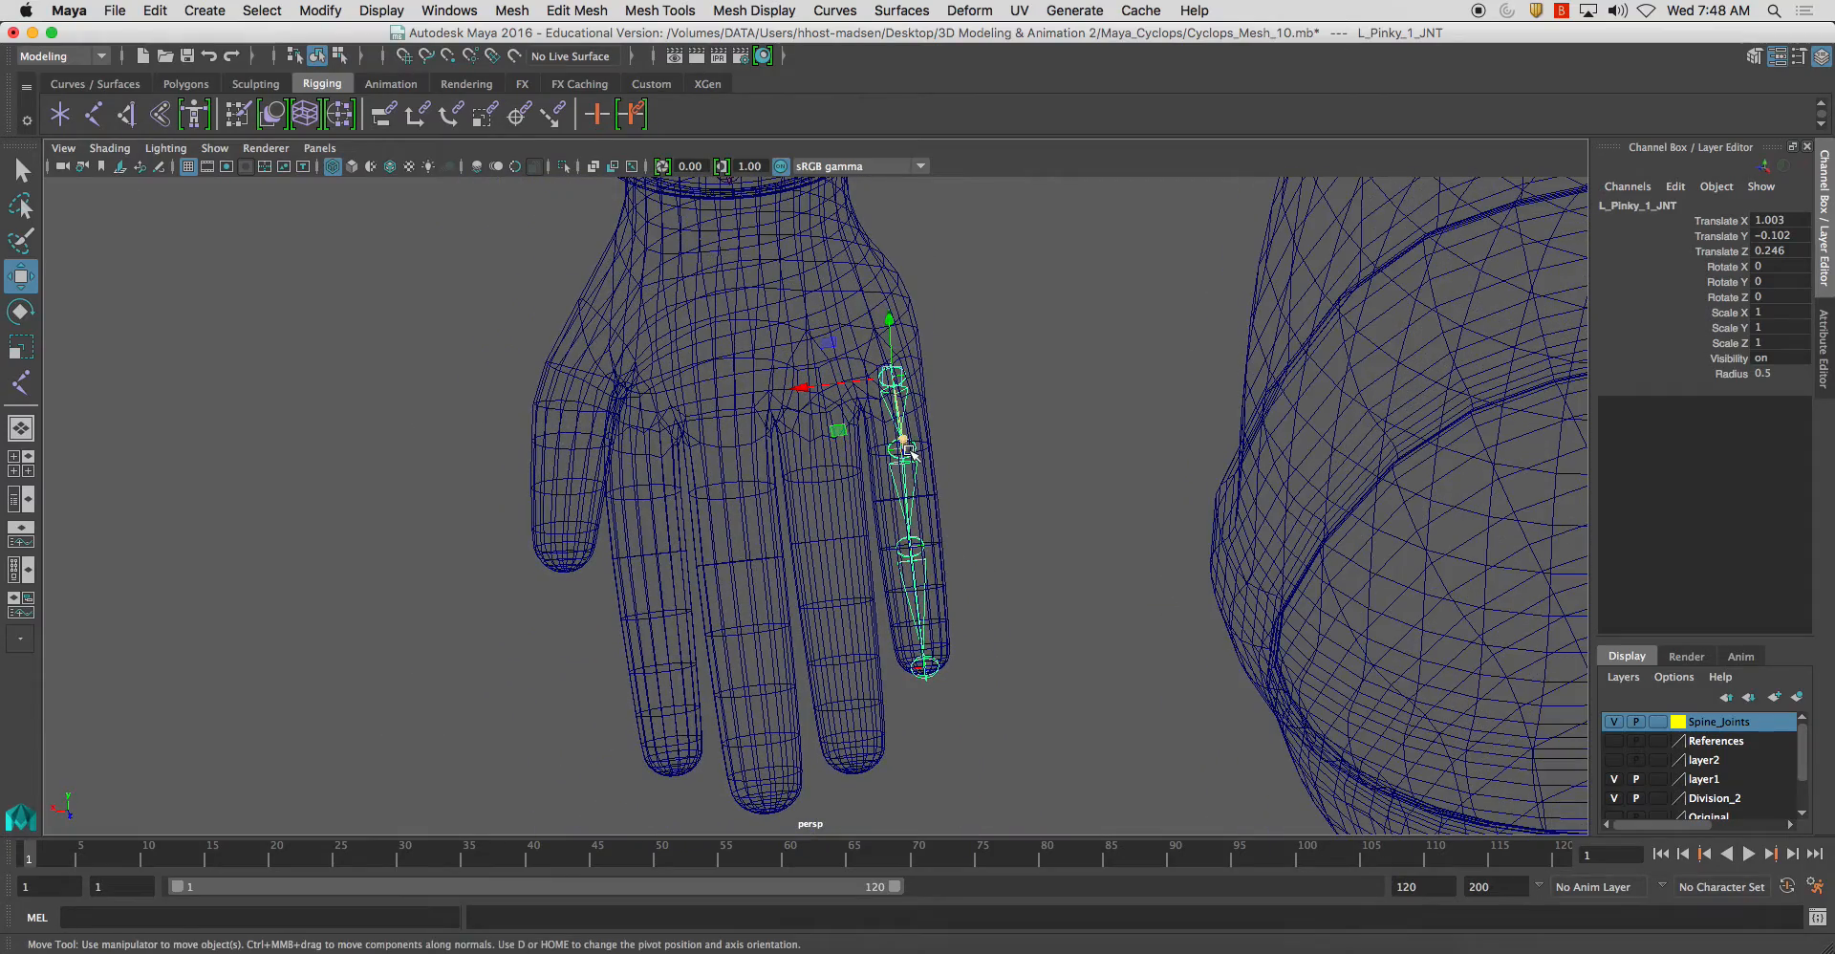
{"action": "left_click", "coordinate": [916, 487]}
{"action": "key", "text": "v"}
{"action": "middle_click_drag", "start_coordinate": [916, 489], "coordinate": [909, 499]}
Move only L_Pinky_3_JNT to the pinky's last knuckle, using pivot editing and vertex snapping
{"action": "mouse_move", "coordinate": [909, 499]}
{"action": "left_mouse_down", "text": "alt"}
{"action": "mouse_move", "coordinate": [943, 537]}
{"action": "mouse_move", "coordinate": [893, 541]}
{"action": "mouse_move", "coordinate": [919, 528]}
{"action": "left_mouse_up", "text": "alt"}
{"action": "left_click", "coordinate": [887, 519]}
{"action": "key", "text": "d"}
{"action": "key", "text": "v"}
{"action": "middle_click_drag", "start_coordinate": [885, 519], "coordinate": [887, 524]}
{"action": "left_click_drag", "start_coordinate": [895, 561], "coordinate": [843, 612], "text": "alt"}
{"action": "left_click", "coordinate": [842, 612]}
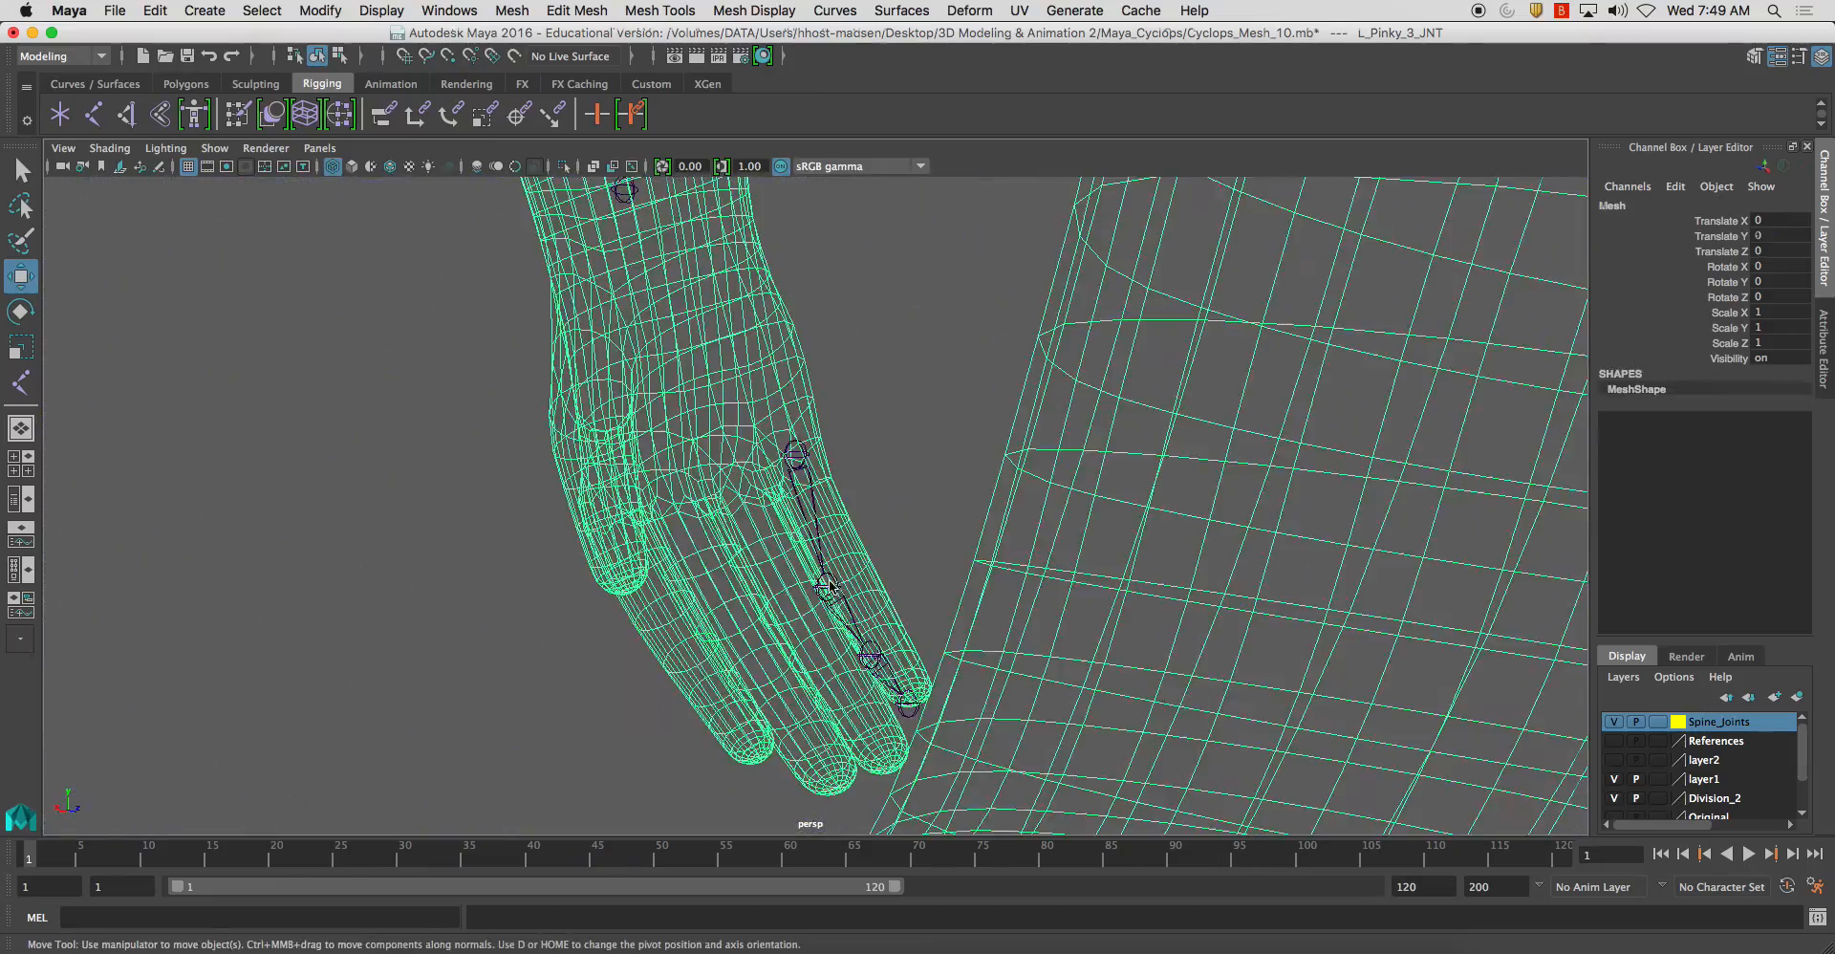
Try to shift L_Pinky_2_JNT within the pinky, and undo the move
{"action": "scroll", "coordinate": [892, 536], "scroll_direction": "up", "scroll_amount": 5}
{"action": "left_click", "coordinate": [859, 617]}
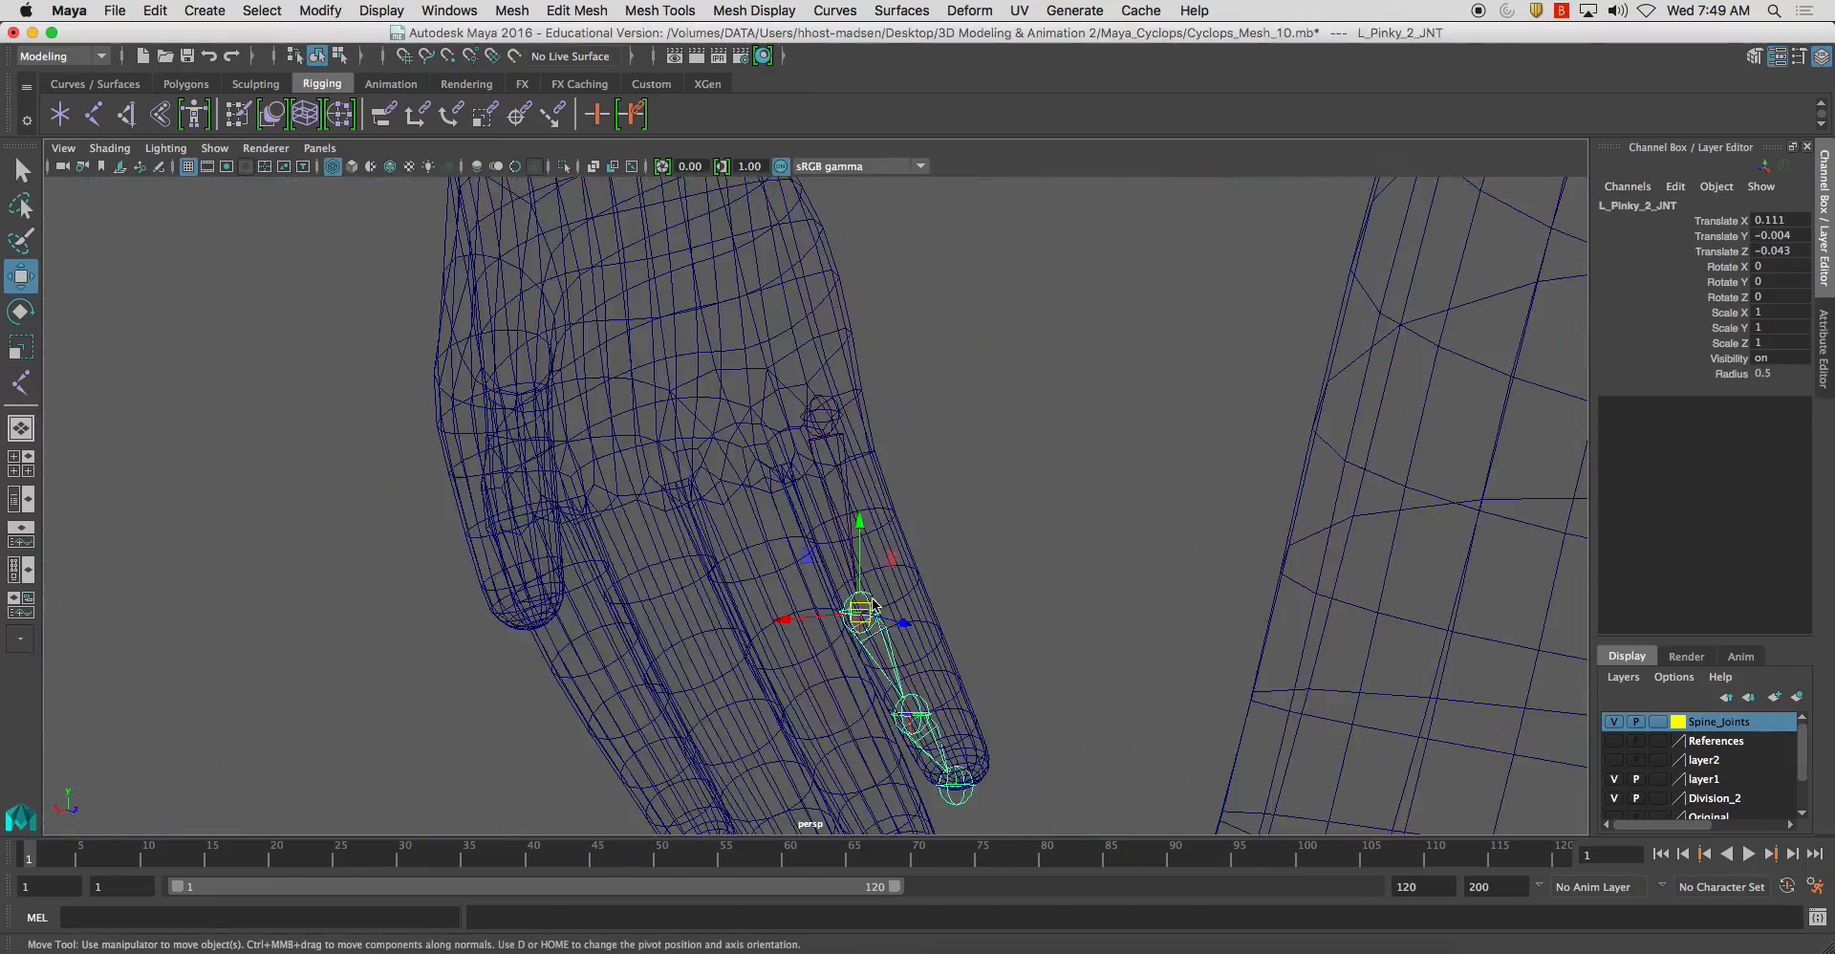
{"action": "left_click_drag", "start_coordinate": [788, 621], "coordinate": [914, 540]}
{"action": "key", "text": "ctrl+z"}
Duplicate the pinky joint chain from L_Pinky_1_JNT and move the copy into the ring finger, to about Translate X 1.084
{"action": "left_click", "coordinate": [935, 566]}
{"action": "mouse_move", "coordinate": [855, 593]}
{"action": "left_mouse_down", "text": "alt"}
{"action": "mouse_move", "coordinate": [726, 554]}
{"action": "mouse_move", "coordinate": [709, 582]}
{"action": "mouse_move", "coordinate": [852, 615]}
{"action": "left_mouse_up", "text": "alt"}
{"action": "right_click_drag", "start_coordinate": [853, 615], "coordinate": [622, 556], "text": "alt"}
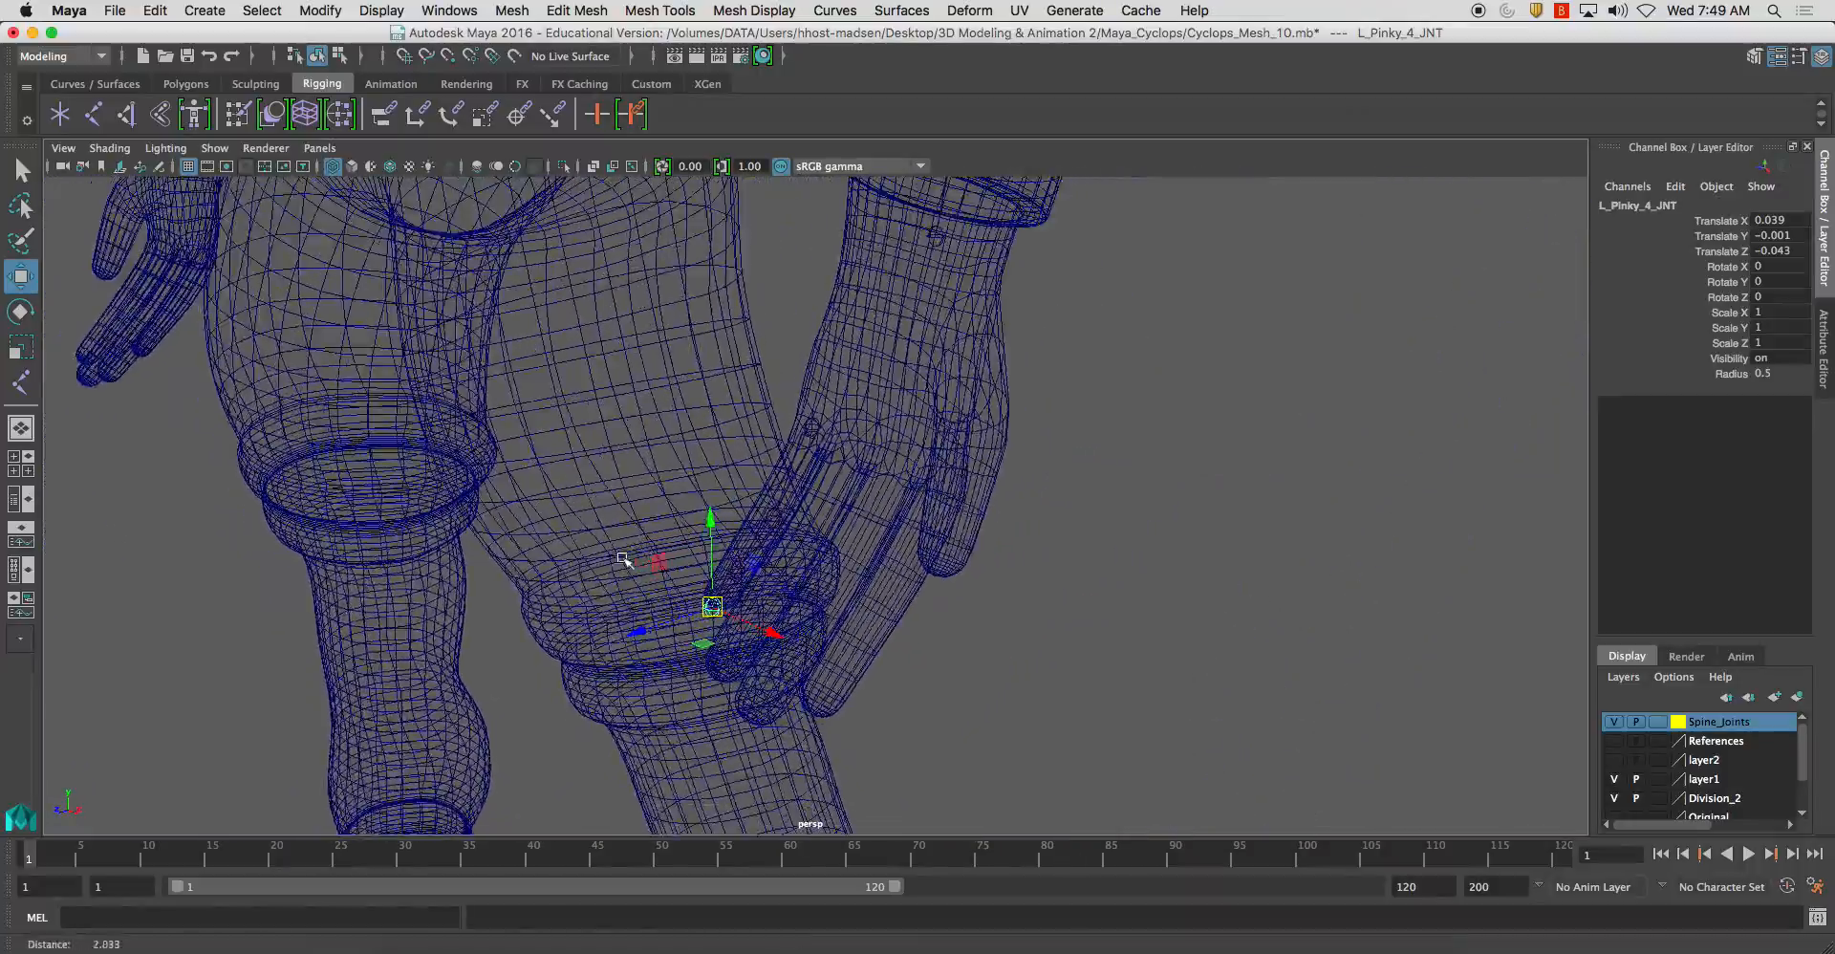
{"action": "left_click_drag", "start_coordinate": [621, 556], "coordinate": [819, 573], "text": "alt"}
{"action": "right_click_drag", "start_coordinate": [819, 573], "coordinate": [823, 565], "text": "alt"}
{"action": "left_click", "coordinate": [743, 511]}
{"action": "right_click_drag", "start_coordinate": [744, 511], "coordinate": [794, 459], "text": "alt"}
{"action": "left_click_drag", "start_coordinate": [793, 459], "coordinate": [833, 464], "text": "alt"}
{"action": "left_click", "coordinate": [790, 422]}
{"action": "key", "text": "ctrl+d"}
{"action": "left_click_drag", "start_coordinate": [899, 384], "coordinate": [904, 384]}
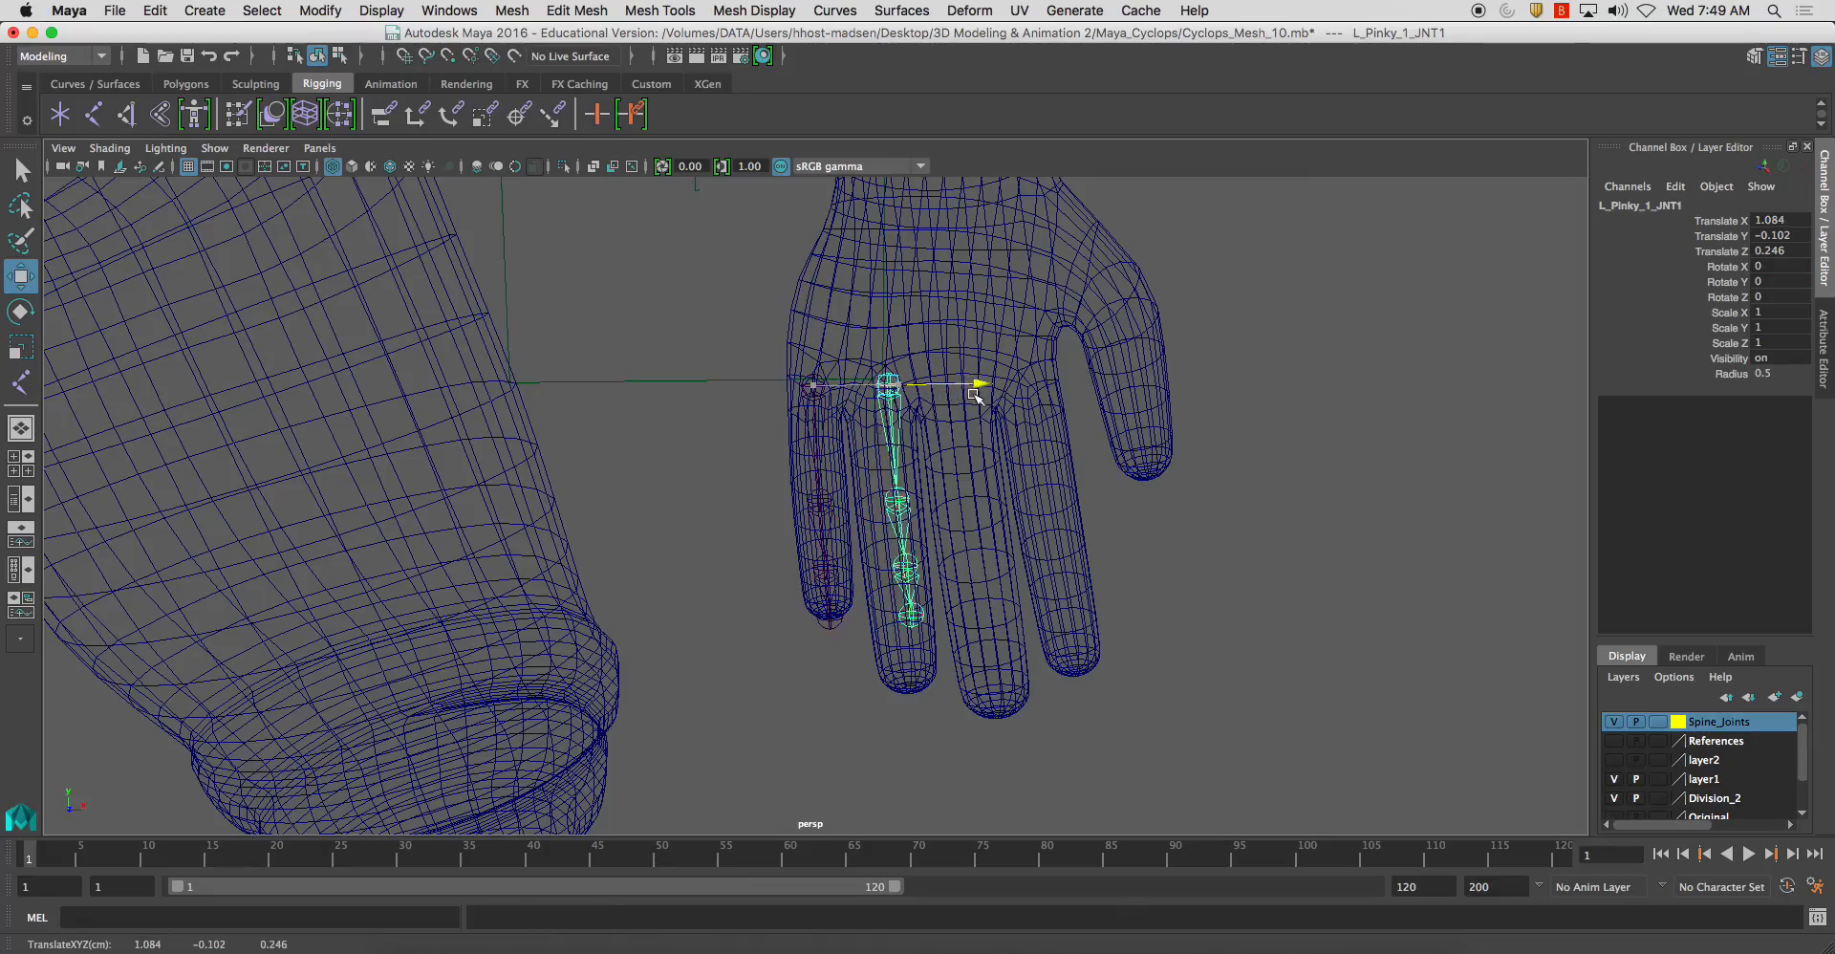
Extend the copied chain's end joint down to the tip of the ring finger
{"action": "left_click_drag", "start_coordinate": [884, 452], "coordinate": [758, 589], "text": "alt"}
{"action": "left_click", "coordinate": [956, 614]}
{"action": "key", "text": "f"}
{"action": "right_click_drag", "start_coordinate": [758, 590], "coordinate": [926, 696], "text": "alt"}
{"action": "middle_click_drag", "start_coordinate": [795, 256], "coordinate": [818, 495], "text": "alt"}
{"action": "right_click_drag", "start_coordinate": [815, 493], "coordinate": [818, 722], "text": "alt"}
Move only the copied chain's third joint to the ring finger's last knuckle, at about Translate X 0.103 and Z 0.067
{"action": "left_click", "coordinate": [816, 661]}
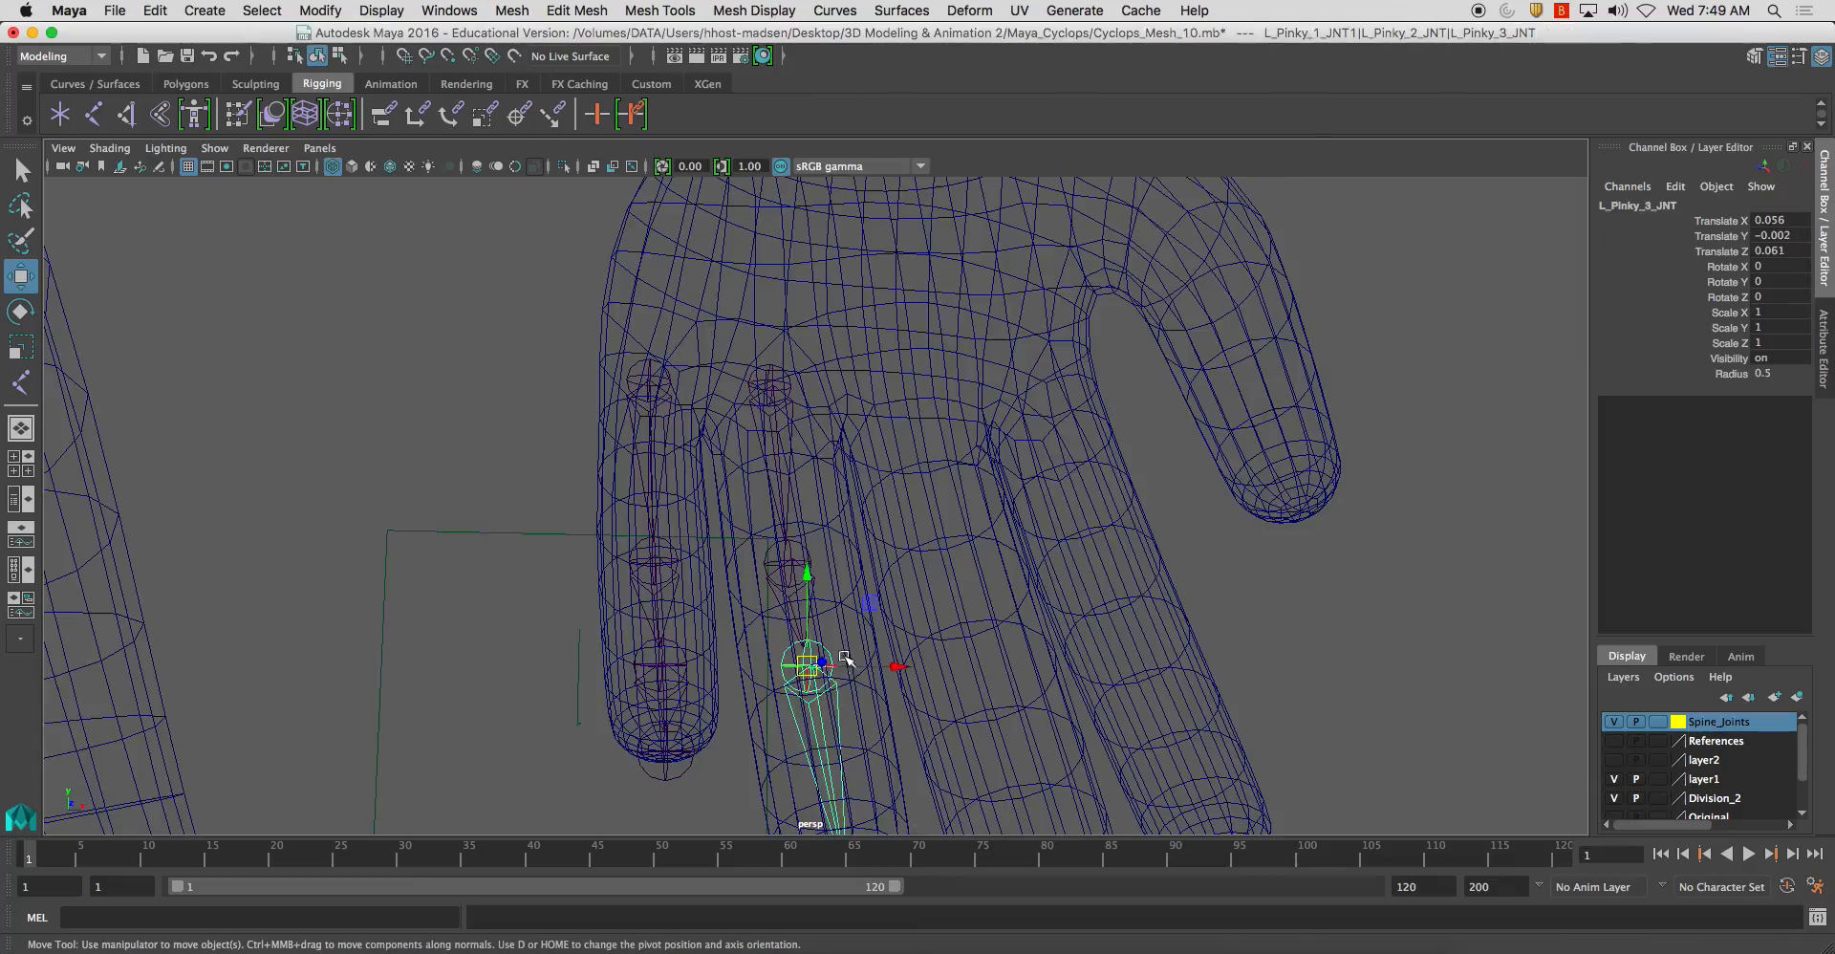
{"action": "middle_click_drag", "start_coordinate": [845, 729], "coordinate": [856, 577], "text": "alt"}
{"action": "left_click_drag", "start_coordinate": [819, 604], "coordinate": [845, 576], "text": "alt"}
{"action": "key", "text": "v"}
{"action": "key", "text": "v"}
{"action": "key", "text": "v"}
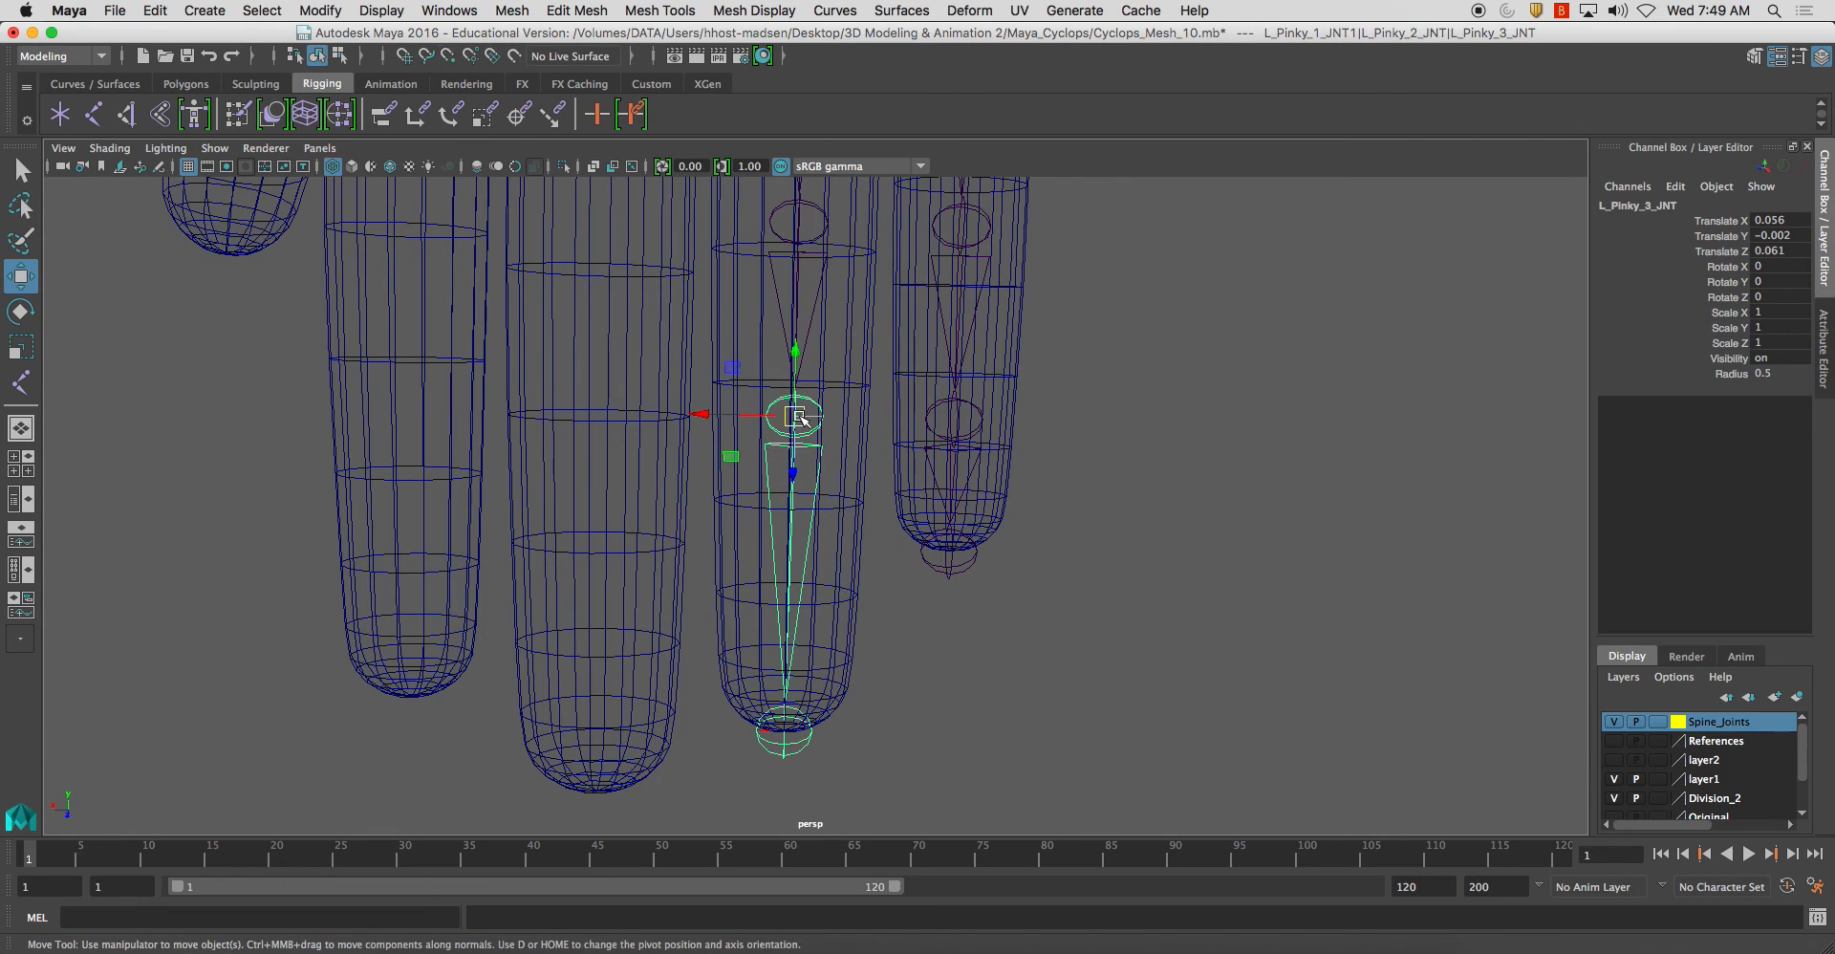
{"action": "left_click_drag", "start_coordinate": [795, 417], "coordinate": [693, 536]}
{"action": "key", "text": "d"}
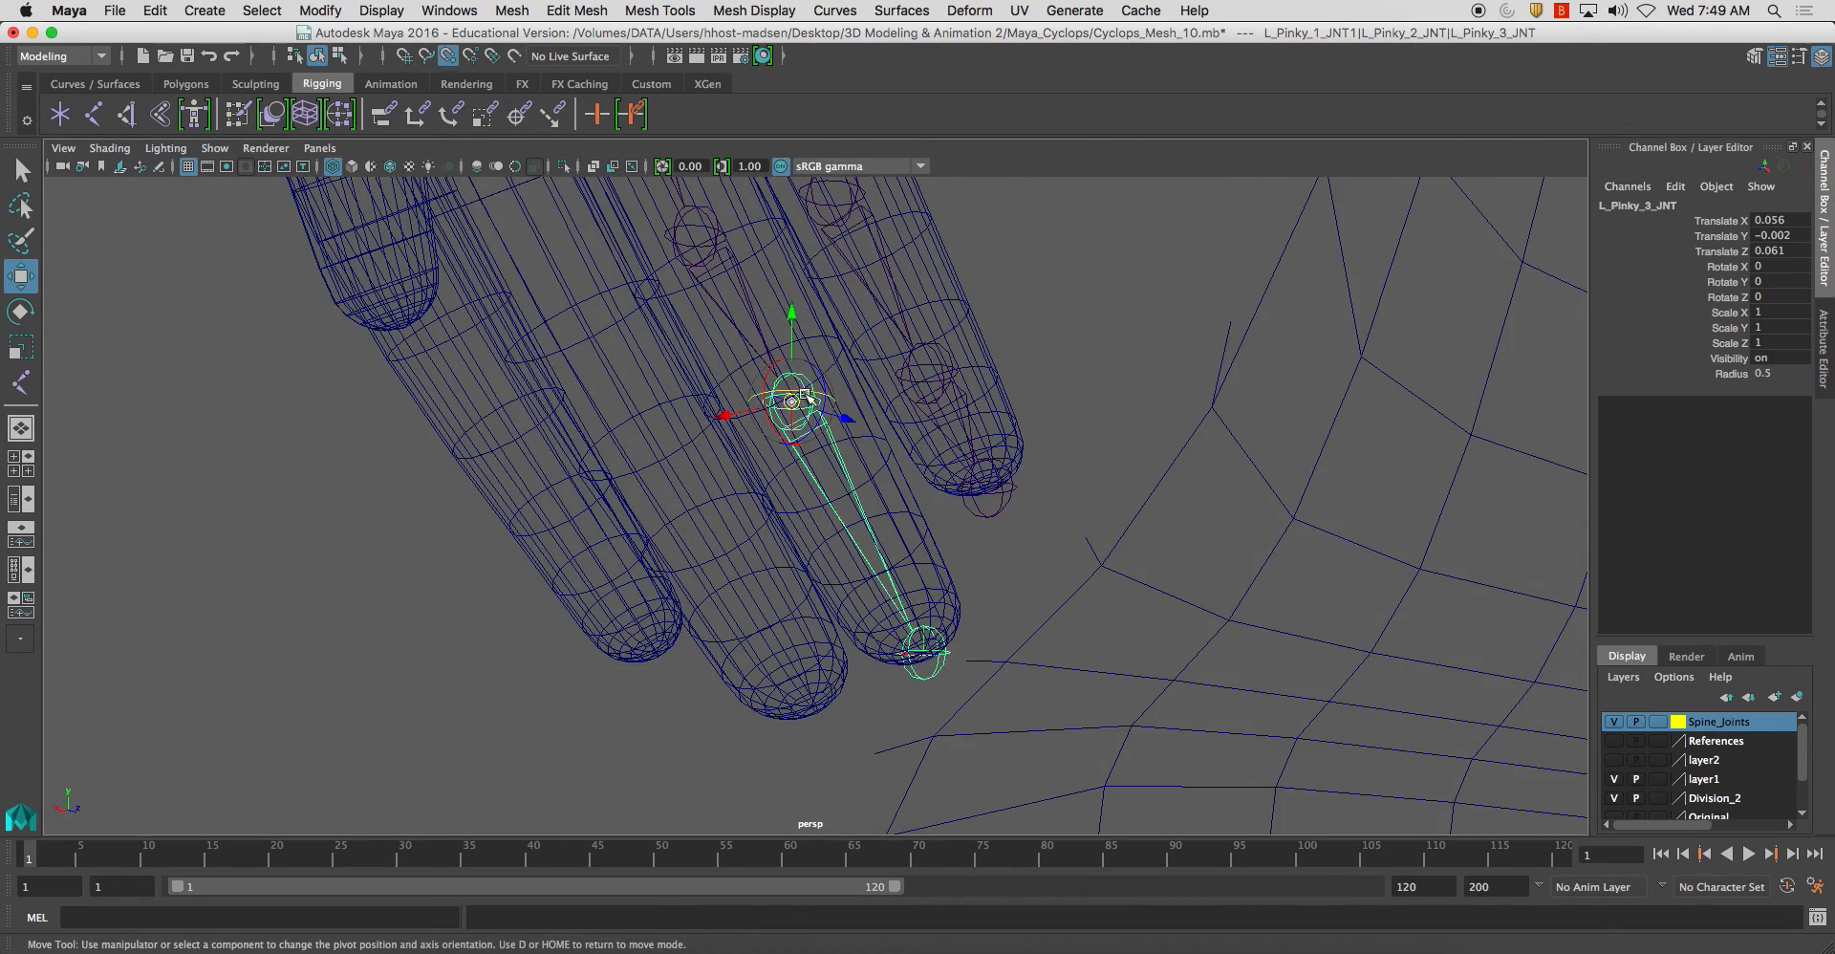
{"action": "mouse_move", "coordinate": [807, 392]}
{"action": "left_mouse_down"}
{"action": "mouse_move", "coordinate": [834, 495]}
{"action": "mouse_move", "coordinate": [819, 498]}
{"action": "mouse_move", "coordinate": [955, 487]}
{"action": "mouse_move", "coordinate": [847, 541]}
{"action": "mouse_move", "coordinate": [826, 375]}
{"action": "left_mouse_up"}
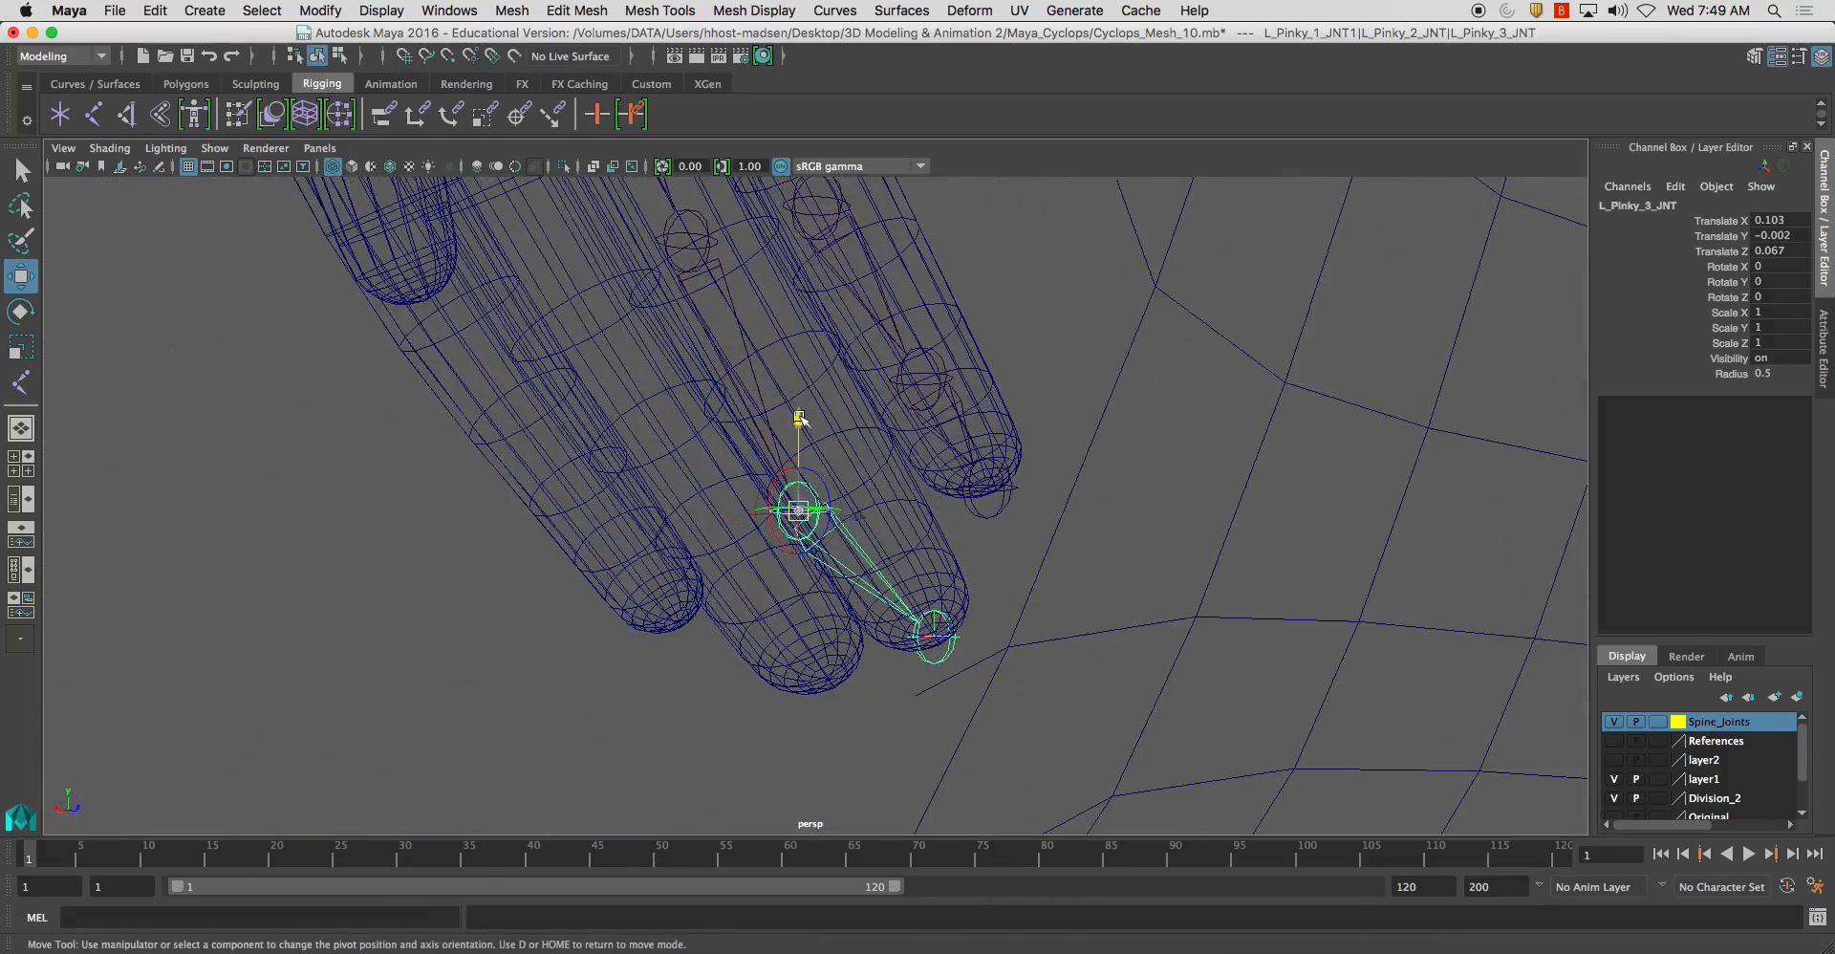
Reposition the copied chain's second joint at the ring finger's middle knuckle, at about Translate X 0.127 and Z -0.067
{"action": "left_click", "coordinate": [685, 241]}
{"action": "right_click_drag", "start_coordinate": [689, 257], "coordinate": [806, 344], "text": "alt"}
{"action": "left_click_drag", "start_coordinate": [807, 344], "coordinate": [746, 487], "text": "alt"}
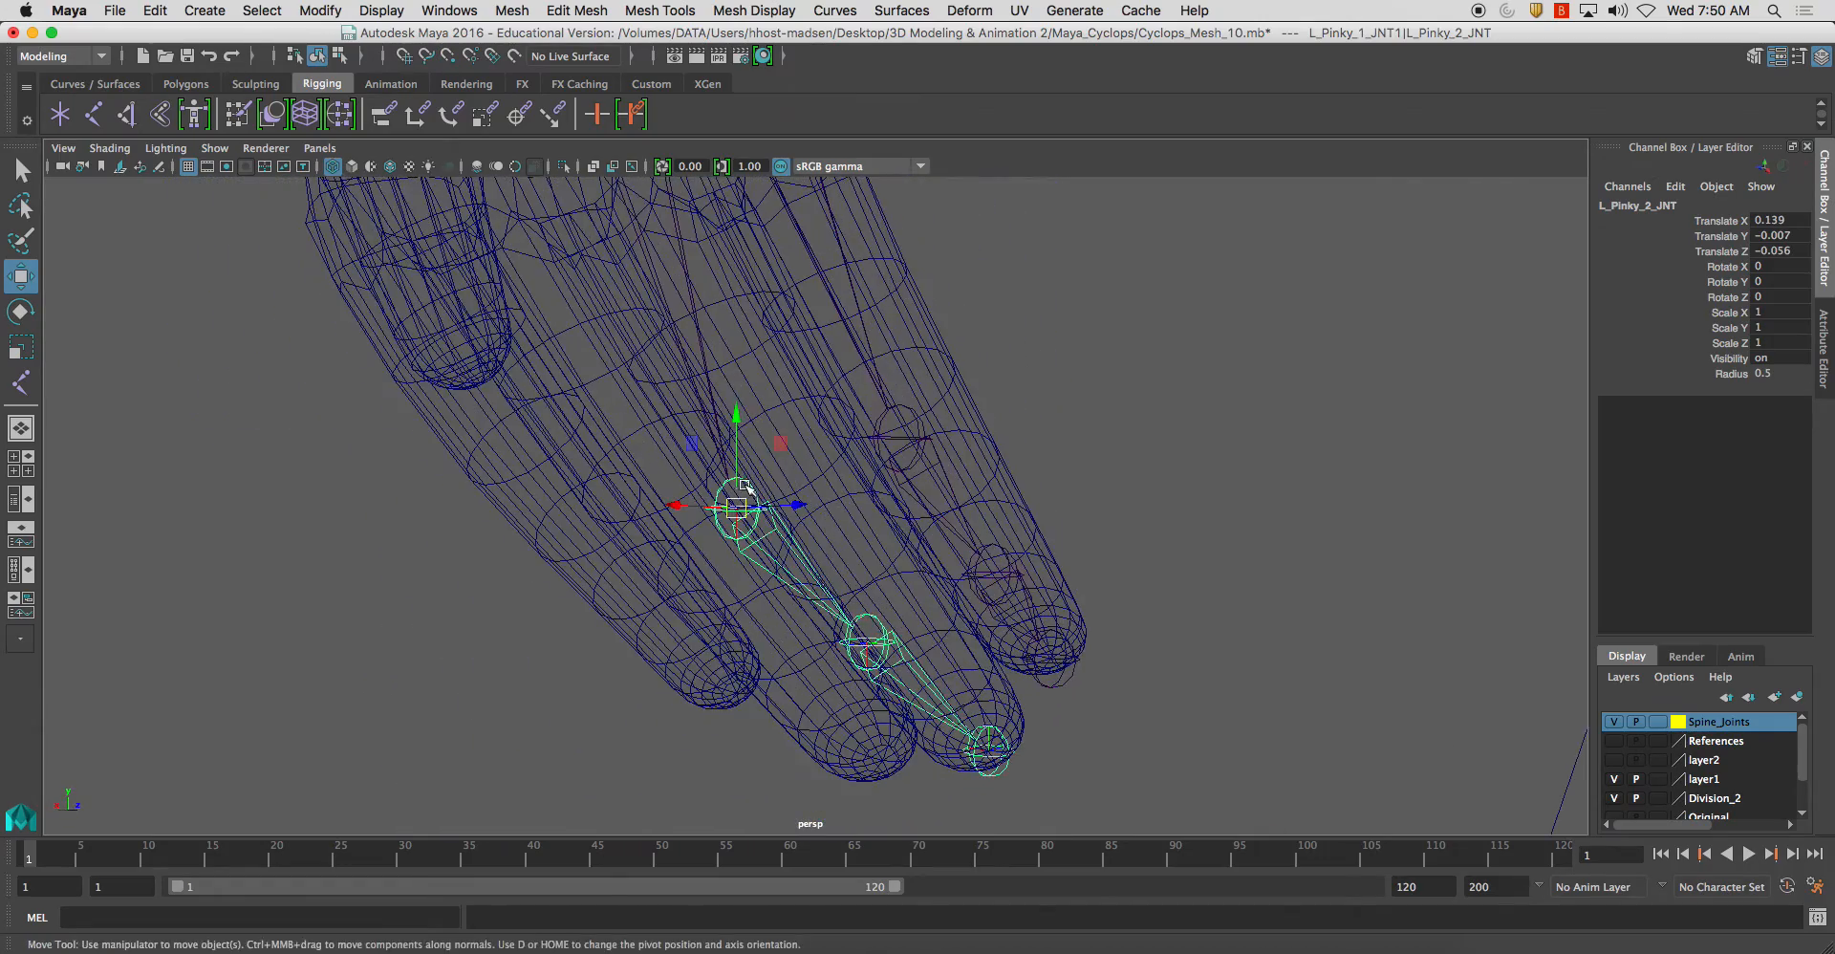
{"action": "left_click_drag", "start_coordinate": [737, 409], "coordinate": [850, 395]}
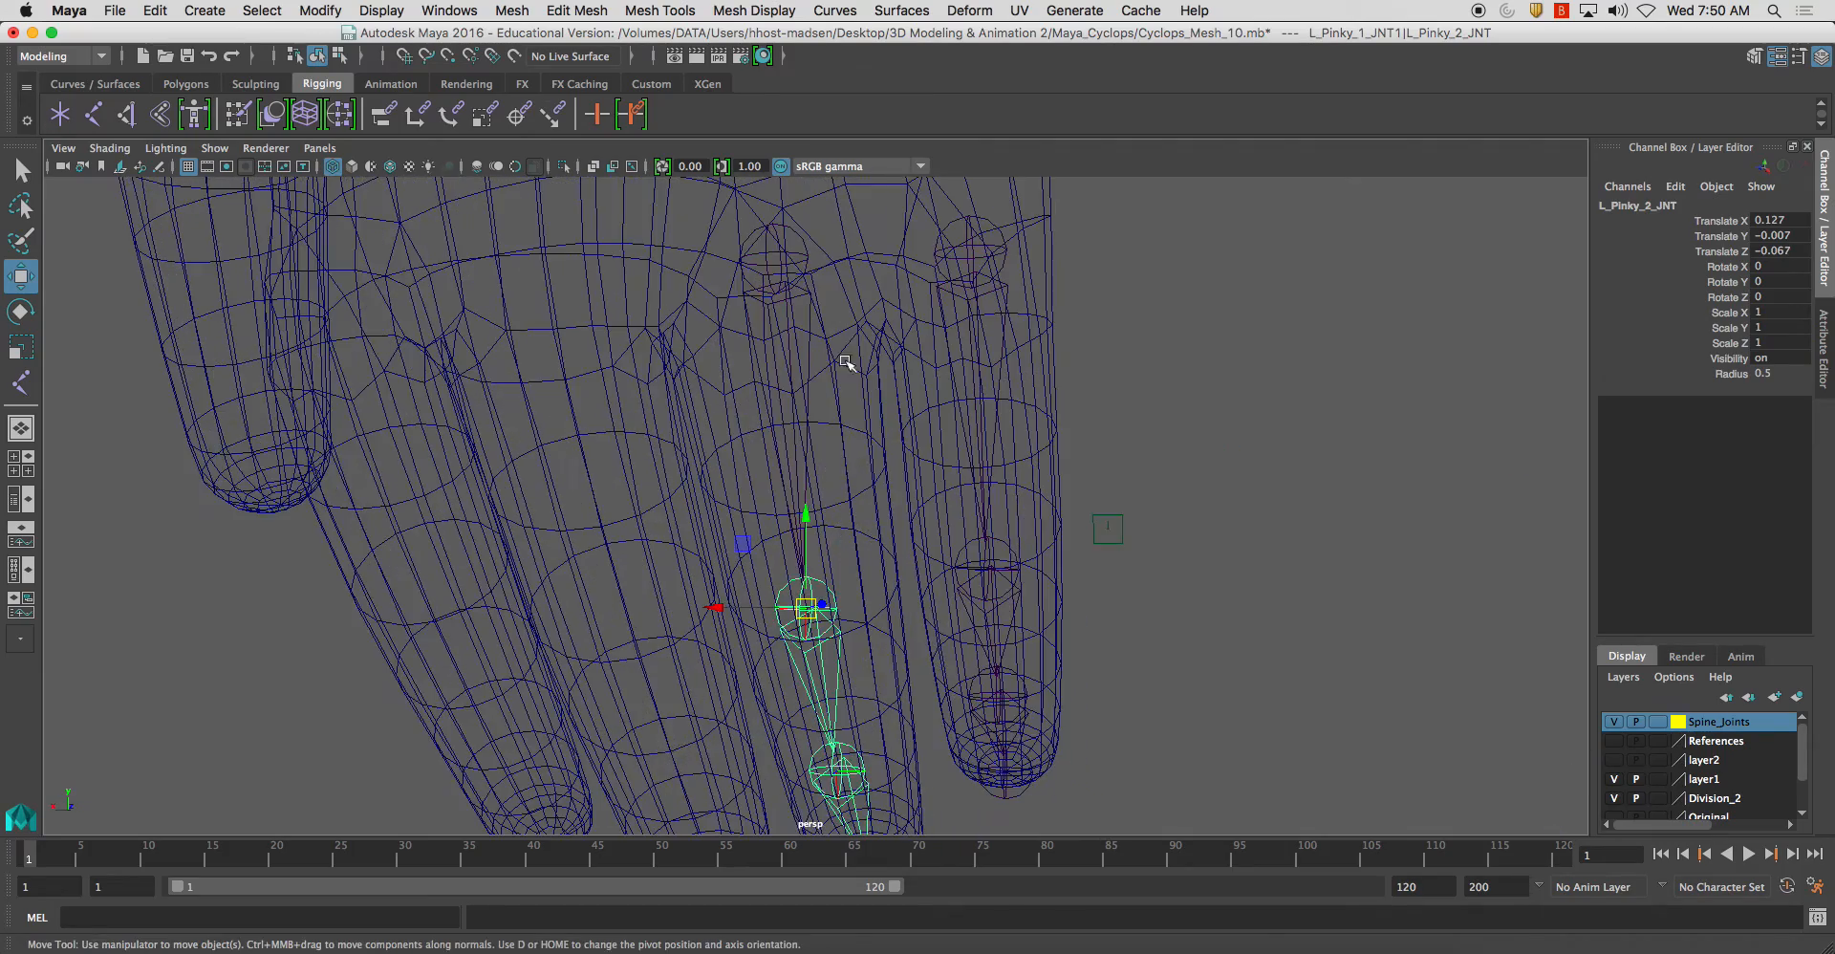
Adjust the copied chain's root joint at the ring finger's base knuckle, to about Translate X 1.072, Y -0.106 and Z 0.243
{"action": "left_click", "coordinate": [762, 243]}
{"action": "left_click_drag", "start_coordinate": [762, 243], "coordinate": [656, 321], "text": "alt"}
{"action": "left_click", "coordinate": [770, 235]}
{"action": "left_click_drag", "start_coordinate": [585, 268], "coordinate": [582, 287]}
{"action": "left_click_drag", "start_coordinate": [647, 344], "coordinate": [1337, 251], "text": "alt"}
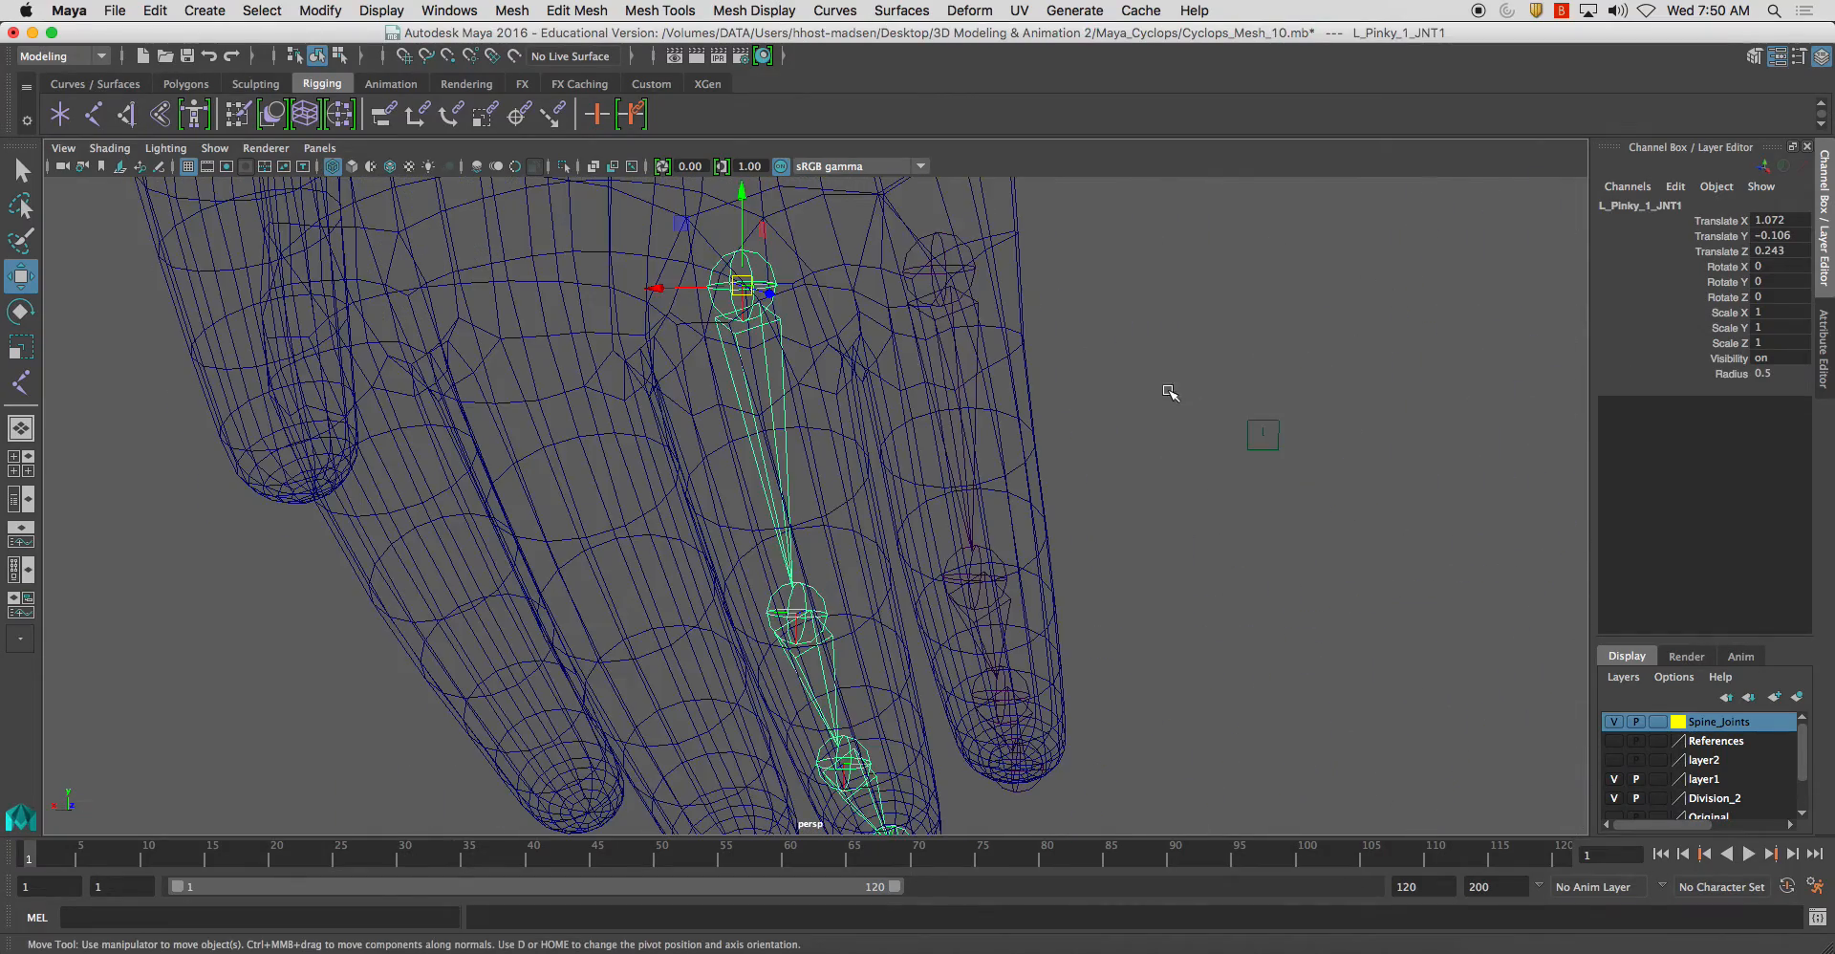
Rename the ring finger chain's root joint as L_Ring_1_JNT and copy that name
{"action": "left_click_drag", "start_coordinate": [1175, 391], "coordinate": [1263, 387], "text": "alt"}
{"action": "left_click", "coordinate": [1671, 208]}
{"action": "type", "text": "L_Ring_1"}
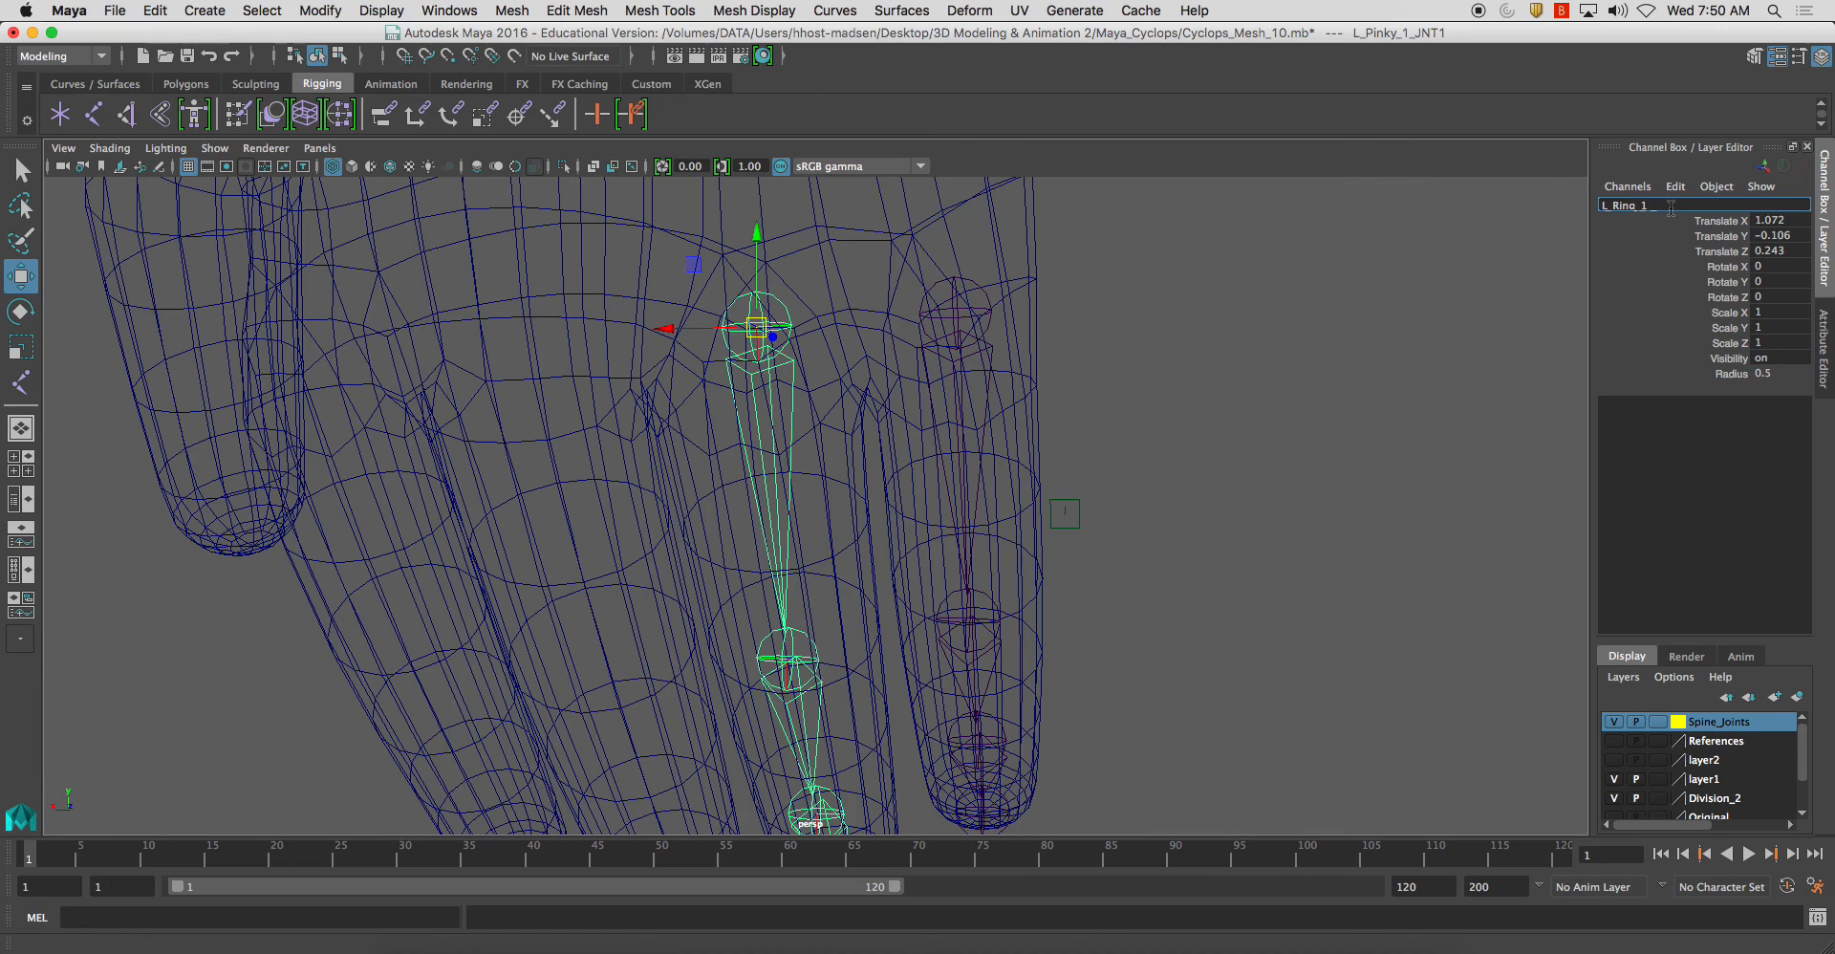
{"action": "type", "text": "_JNT"}
{"action": "key", "text": "Return"}
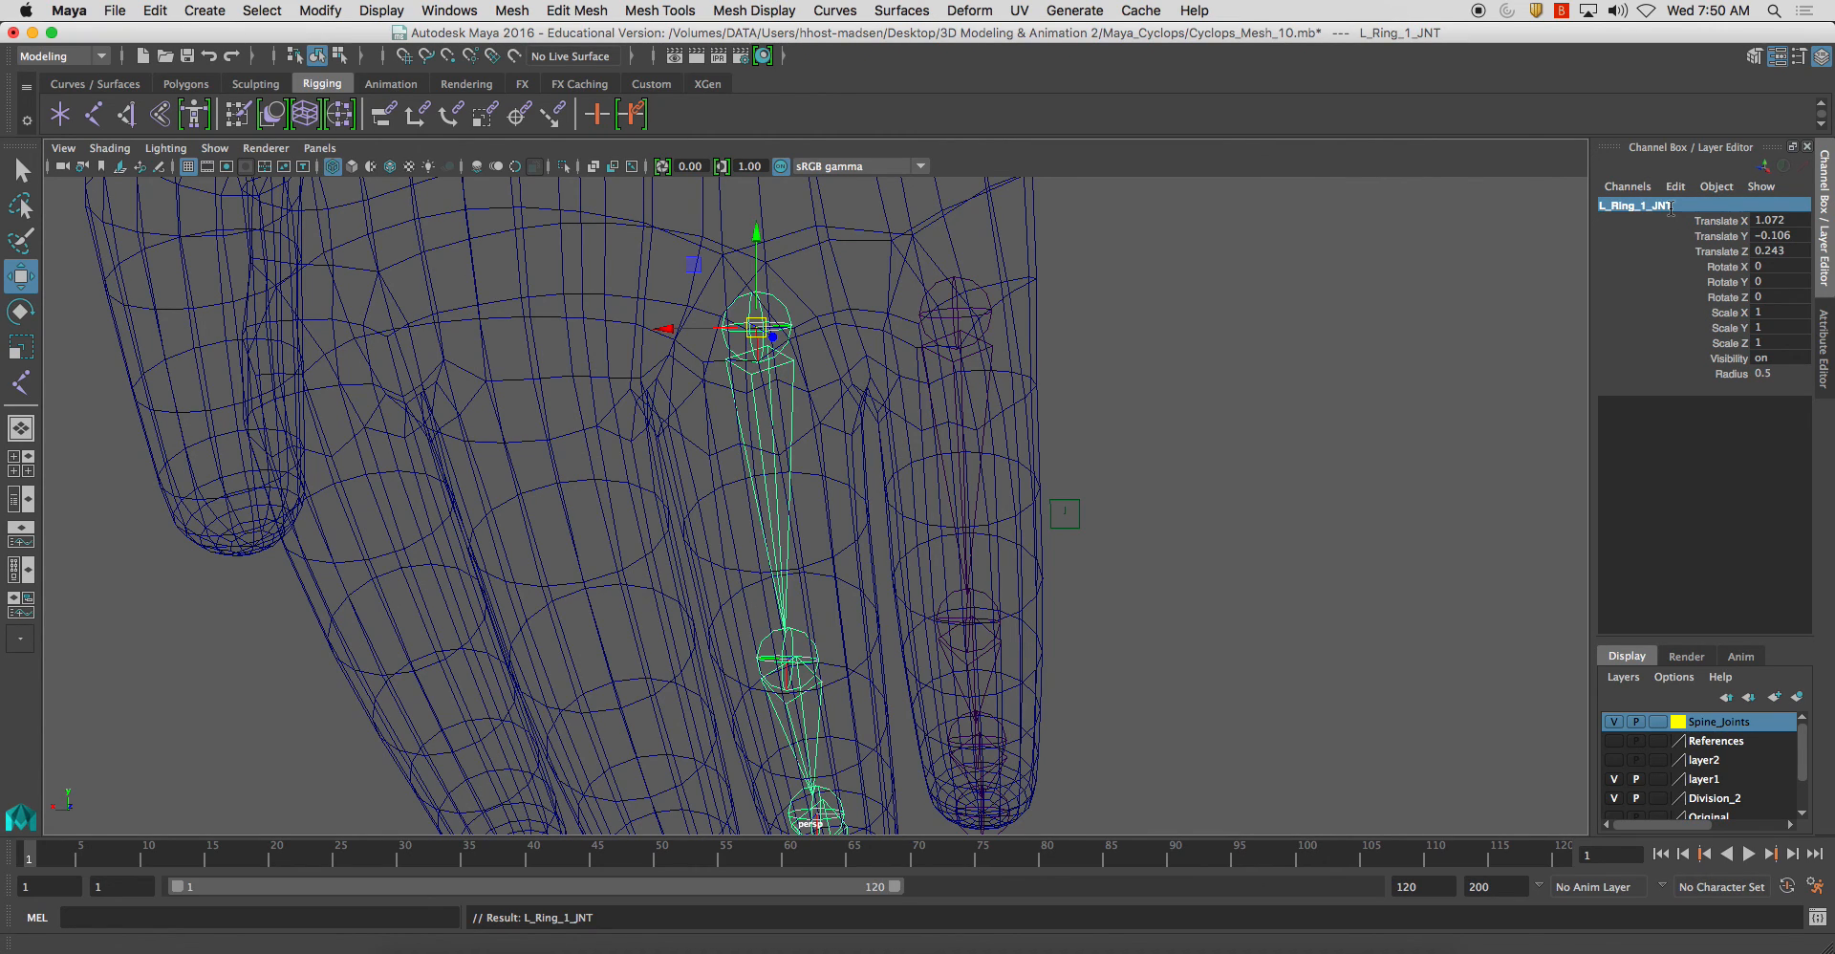
{"action": "left_click", "coordinate": [1671, 207]}
Rename the second joint of the ring finger chain as L_Ring_2_JNT
{"action": "left_click", "coordinate": [803, 652]}
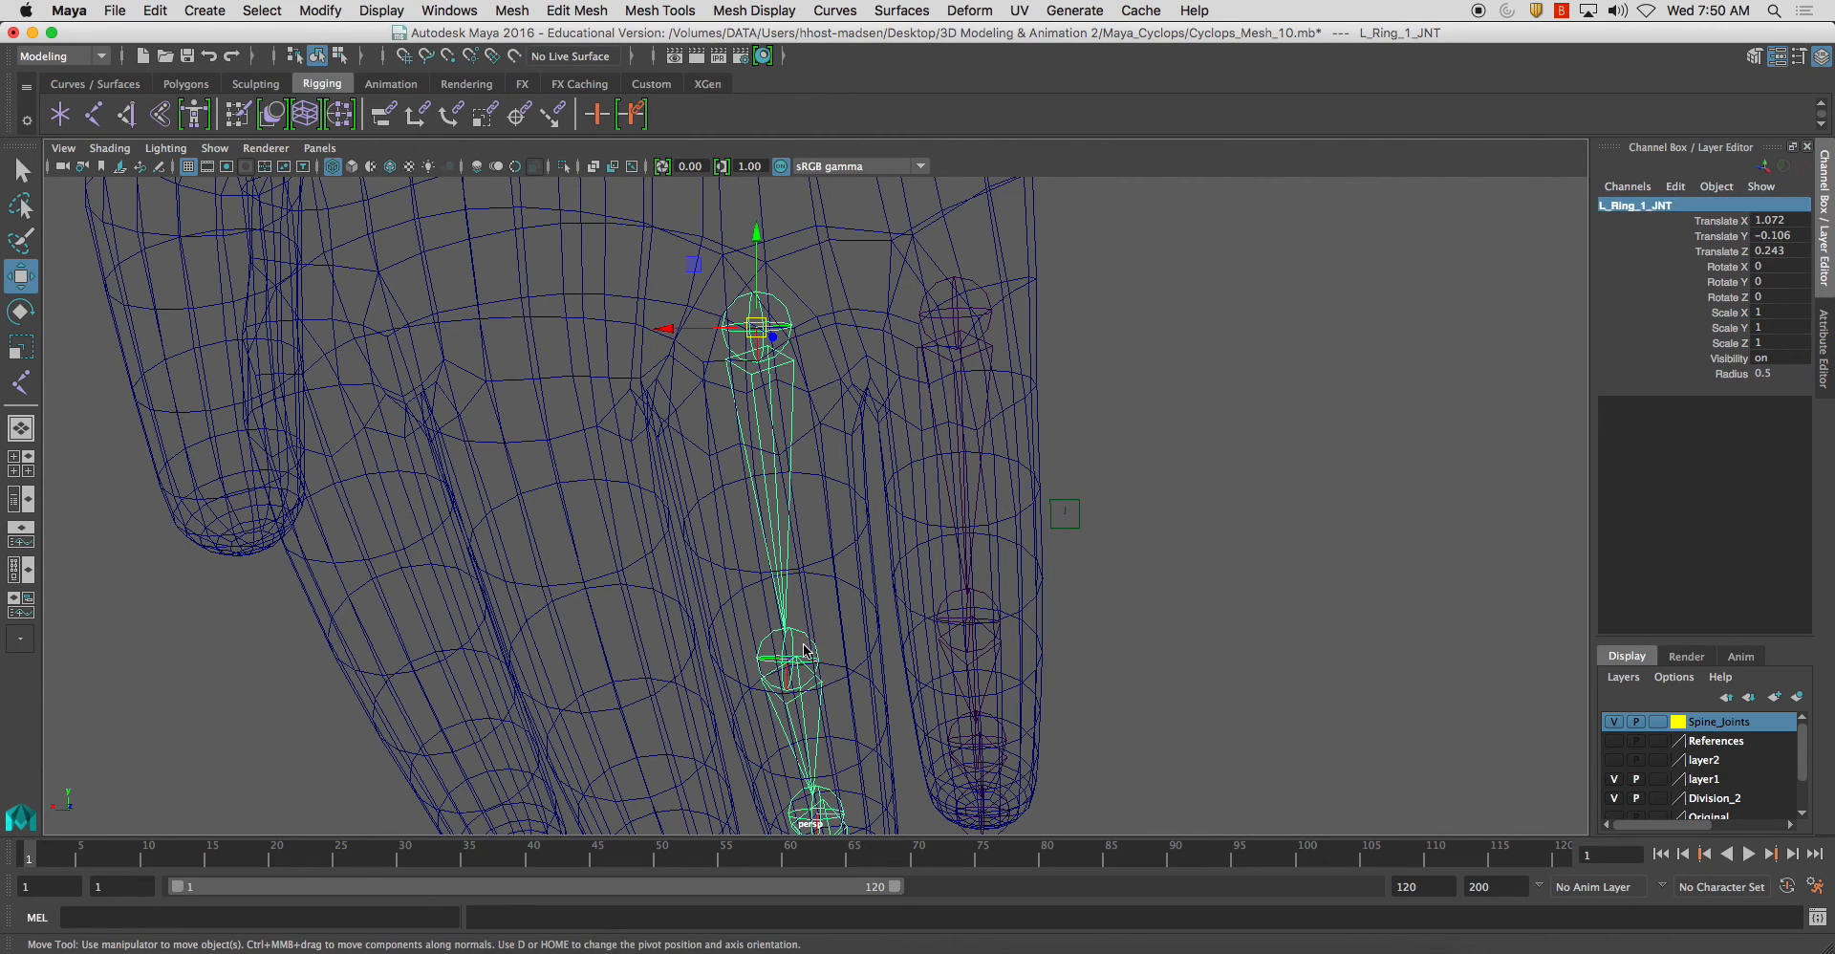
{"action": "left_click", "coordinate": [792, 648]}
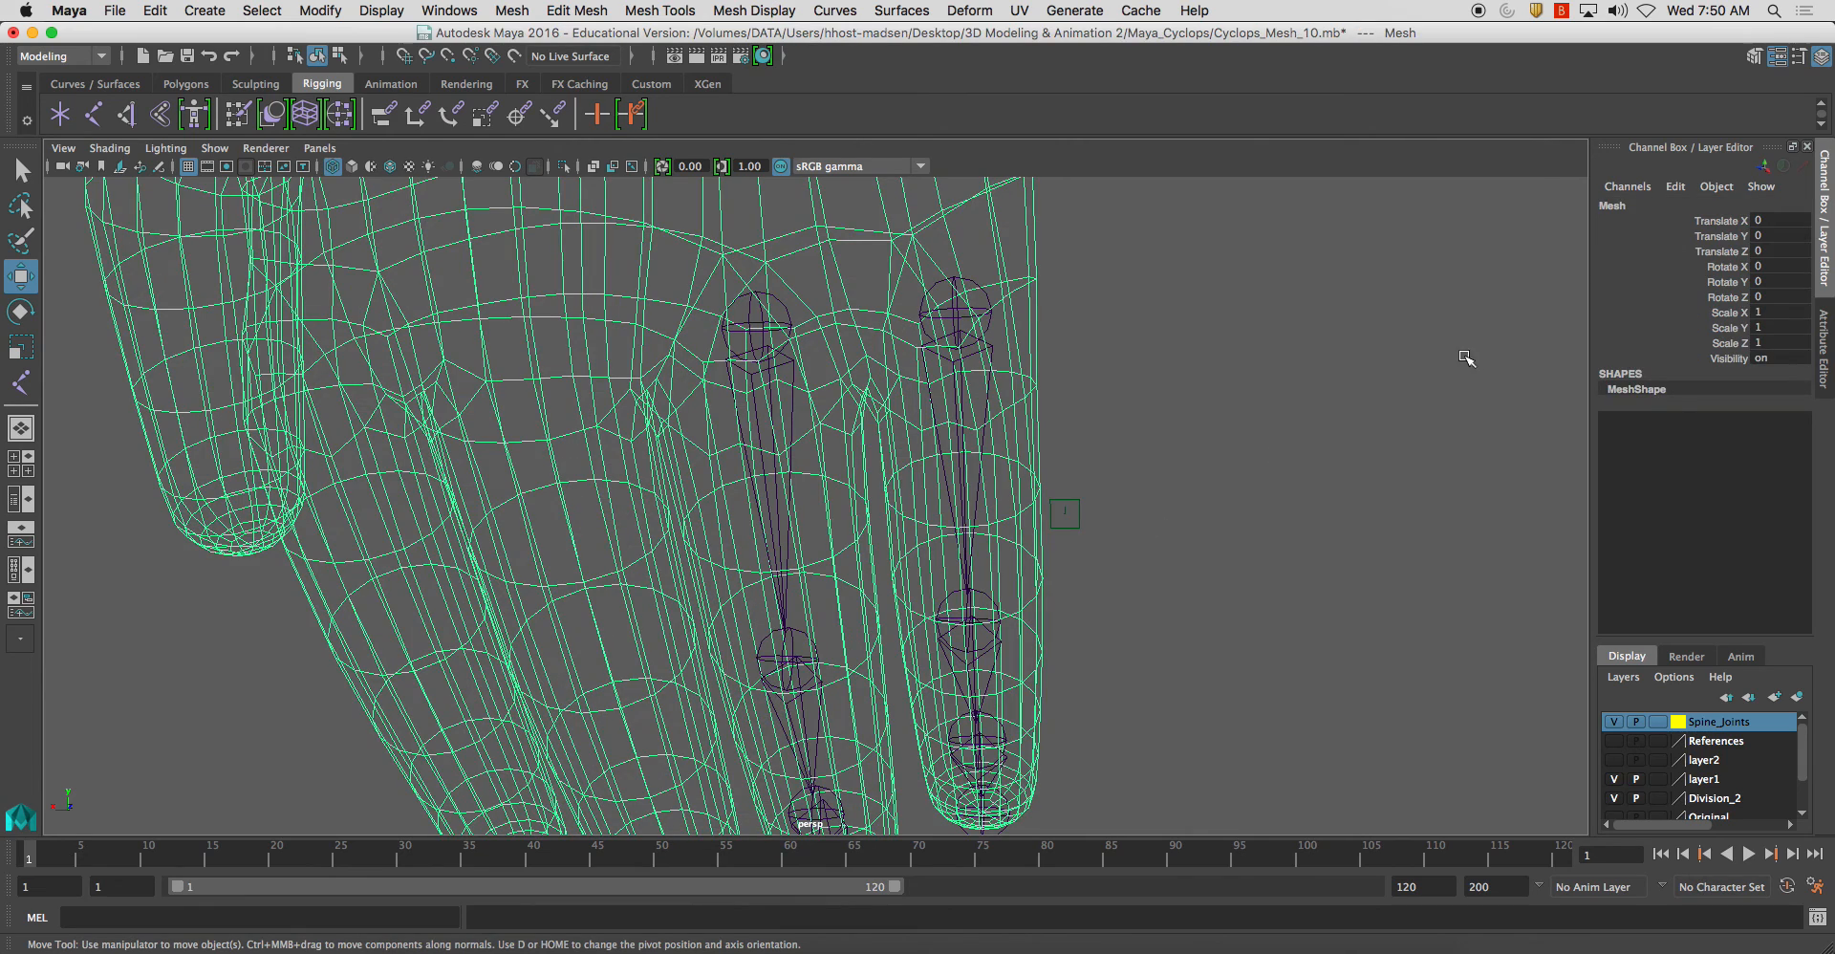
{"action": "left_click", "coordinate": [795, 634]}
{"action": "left_click", "coordinate": [1654, 208]}
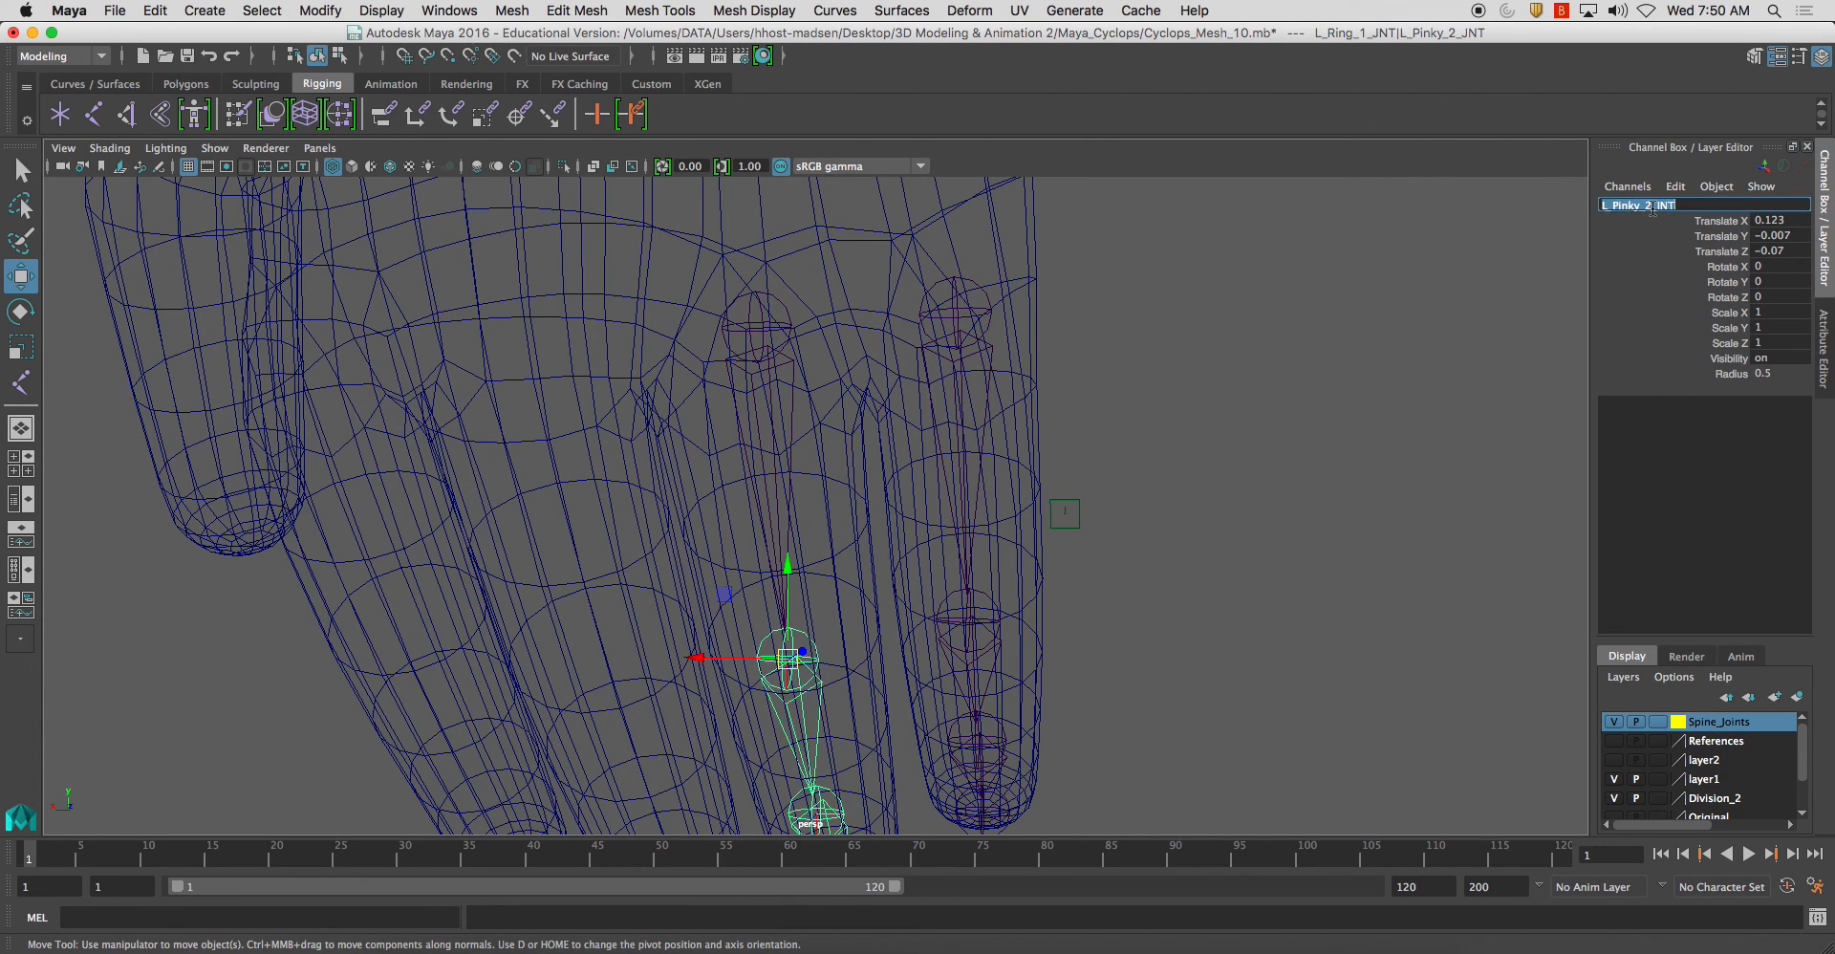
{"action": "key", "text": "BackSpace"}
{"action": "type", "text": "2"}
{"action": "key", "text": "Return"}
Rename the third joint of the ring finger chain as L_Ring_3_JNT
{"action": "middle_click_drag", "start_coordinate": [1188, 576], "coordinate": [1221, 421], "text": "alt"}
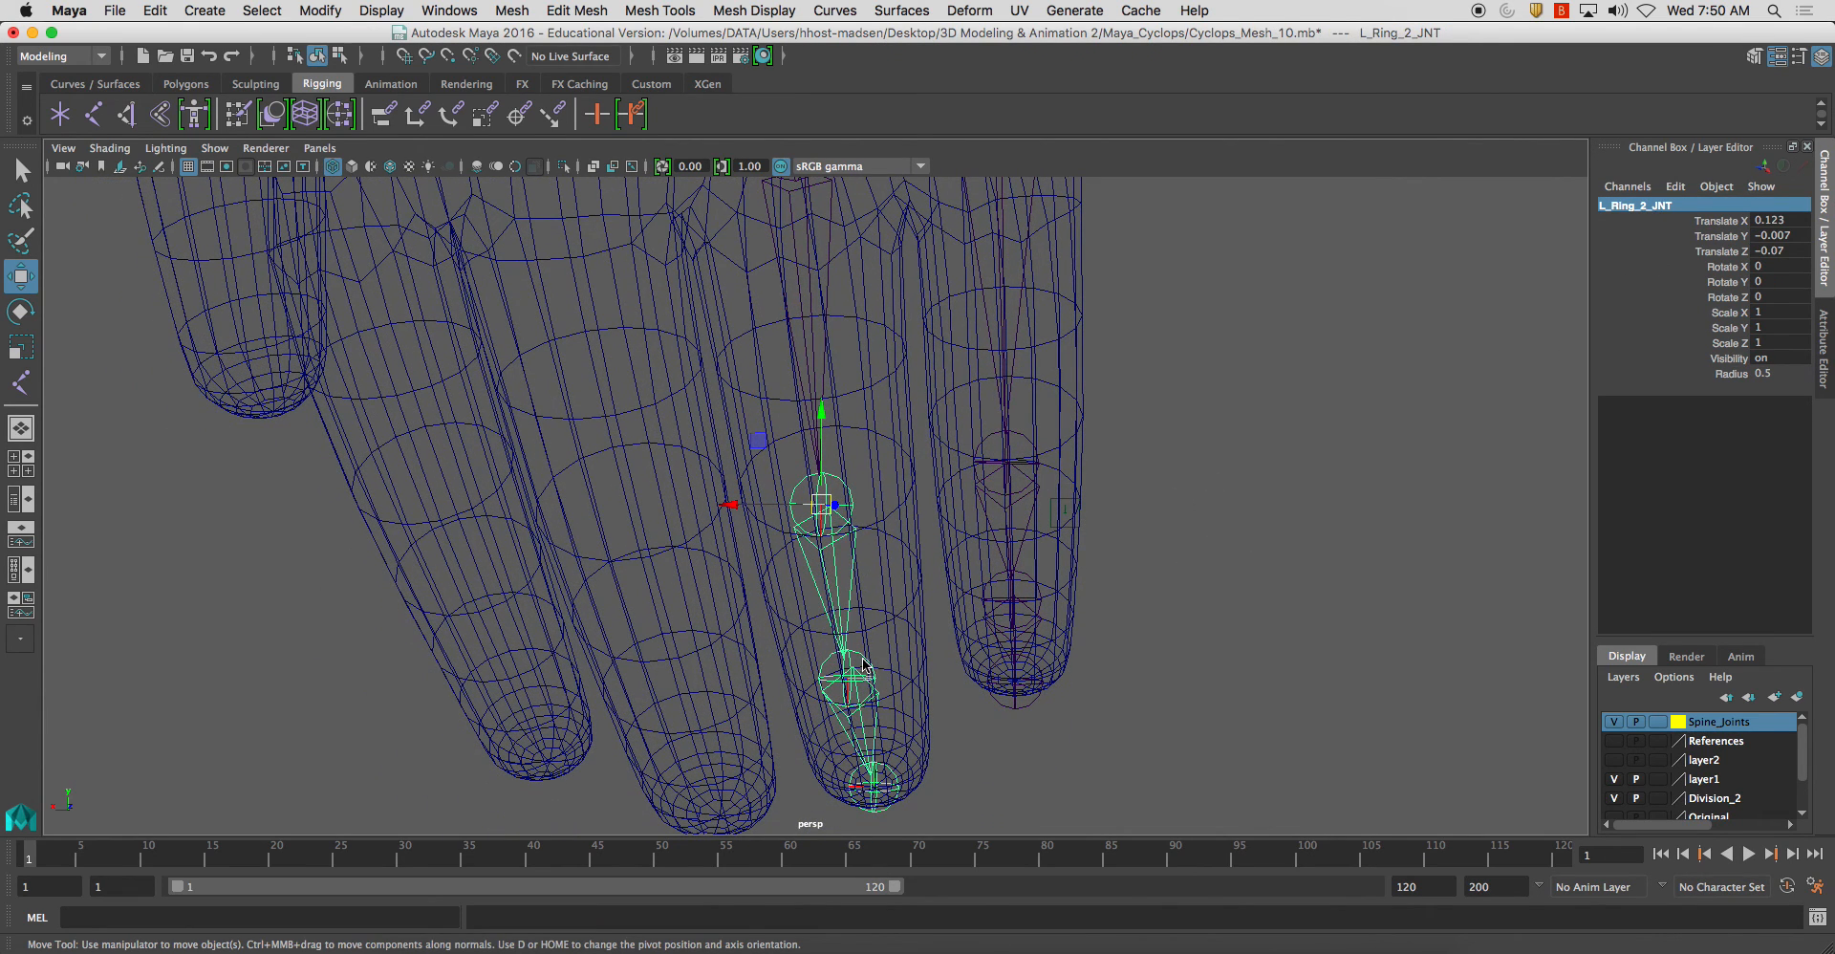
{"action": "left_click", "coordinate": [863, 662]}
{"action": "left_click", "coordinate": [1652, 206]}
{"action": "left_click", "coordinate": [1654, 208]}
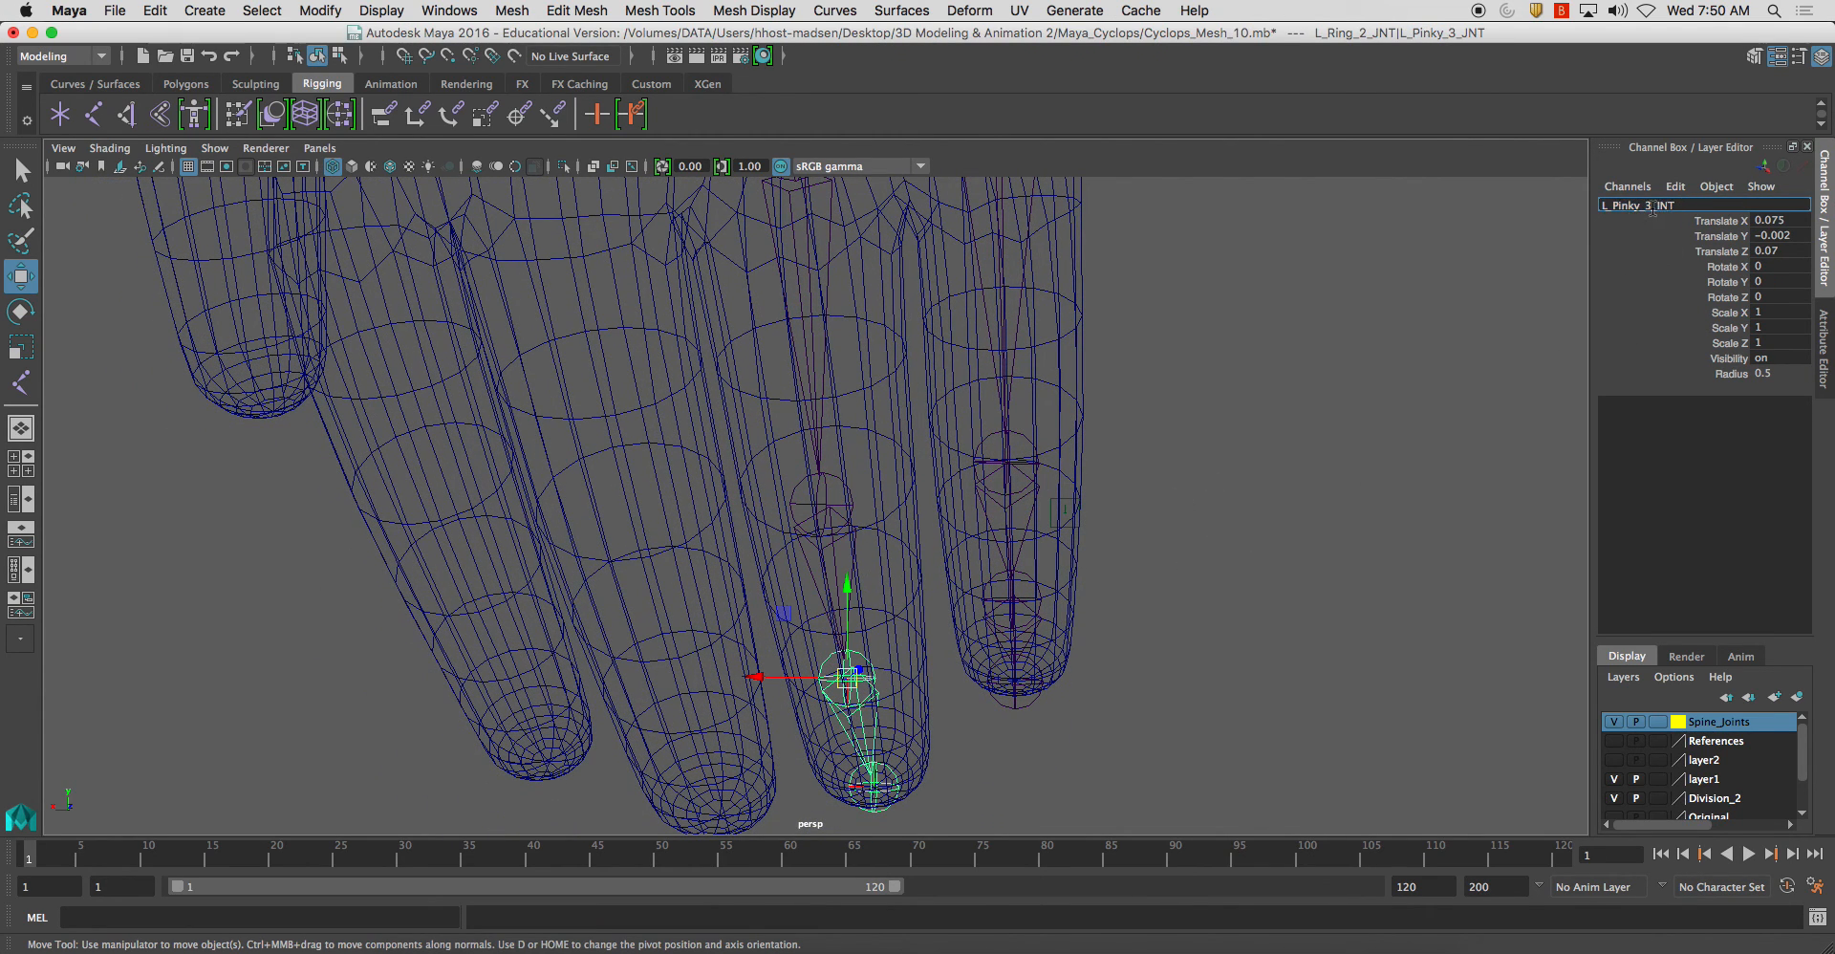
{"action": "double_click", "coordinate": [1661, 206]}
{"action": "key", "text": "BackSpace"}
{"action": "type", "text": "3"}
{"action": "key", "text": "Return"}
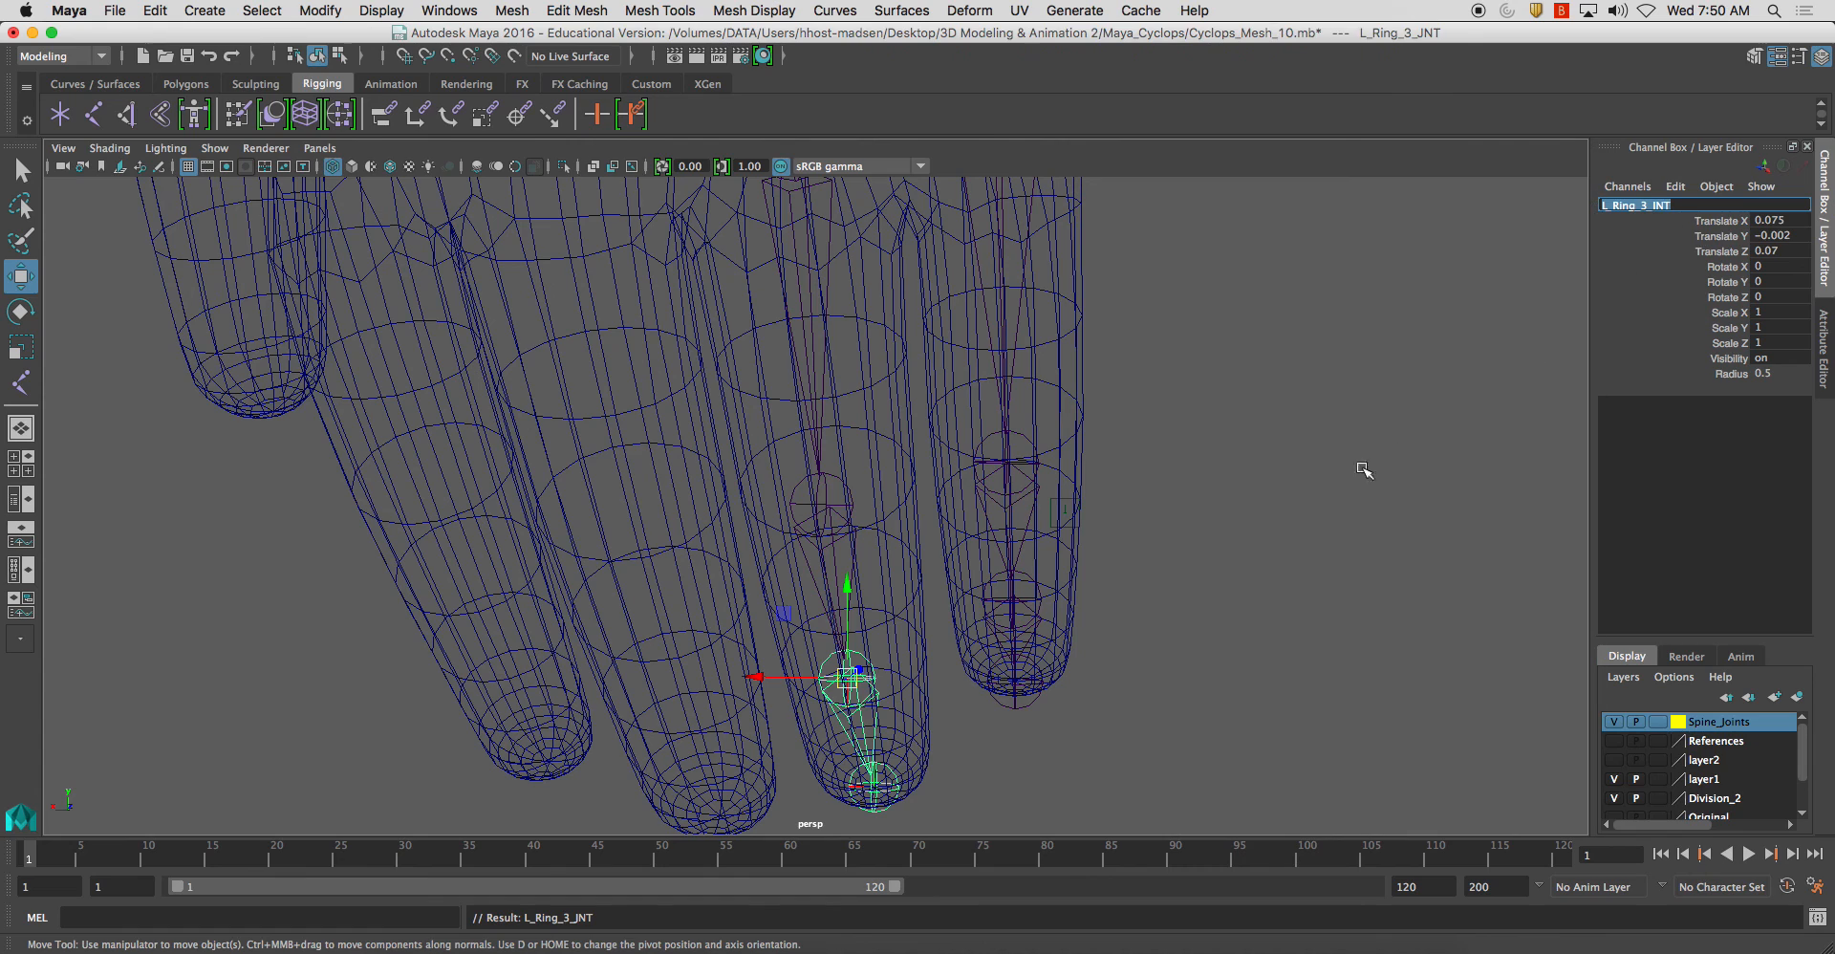
Rename the end joint at the ring finger's tip as L_Ring_4_JNT
{"action": "middle_click_drag", "start_coordinate": [934, 795], "coordinate": [951, 728], "text": "alt"}
{"action": "left_click", "coordinate": [895, 760]}
{"action": "double_click", "coordinate": [1652, 206]}
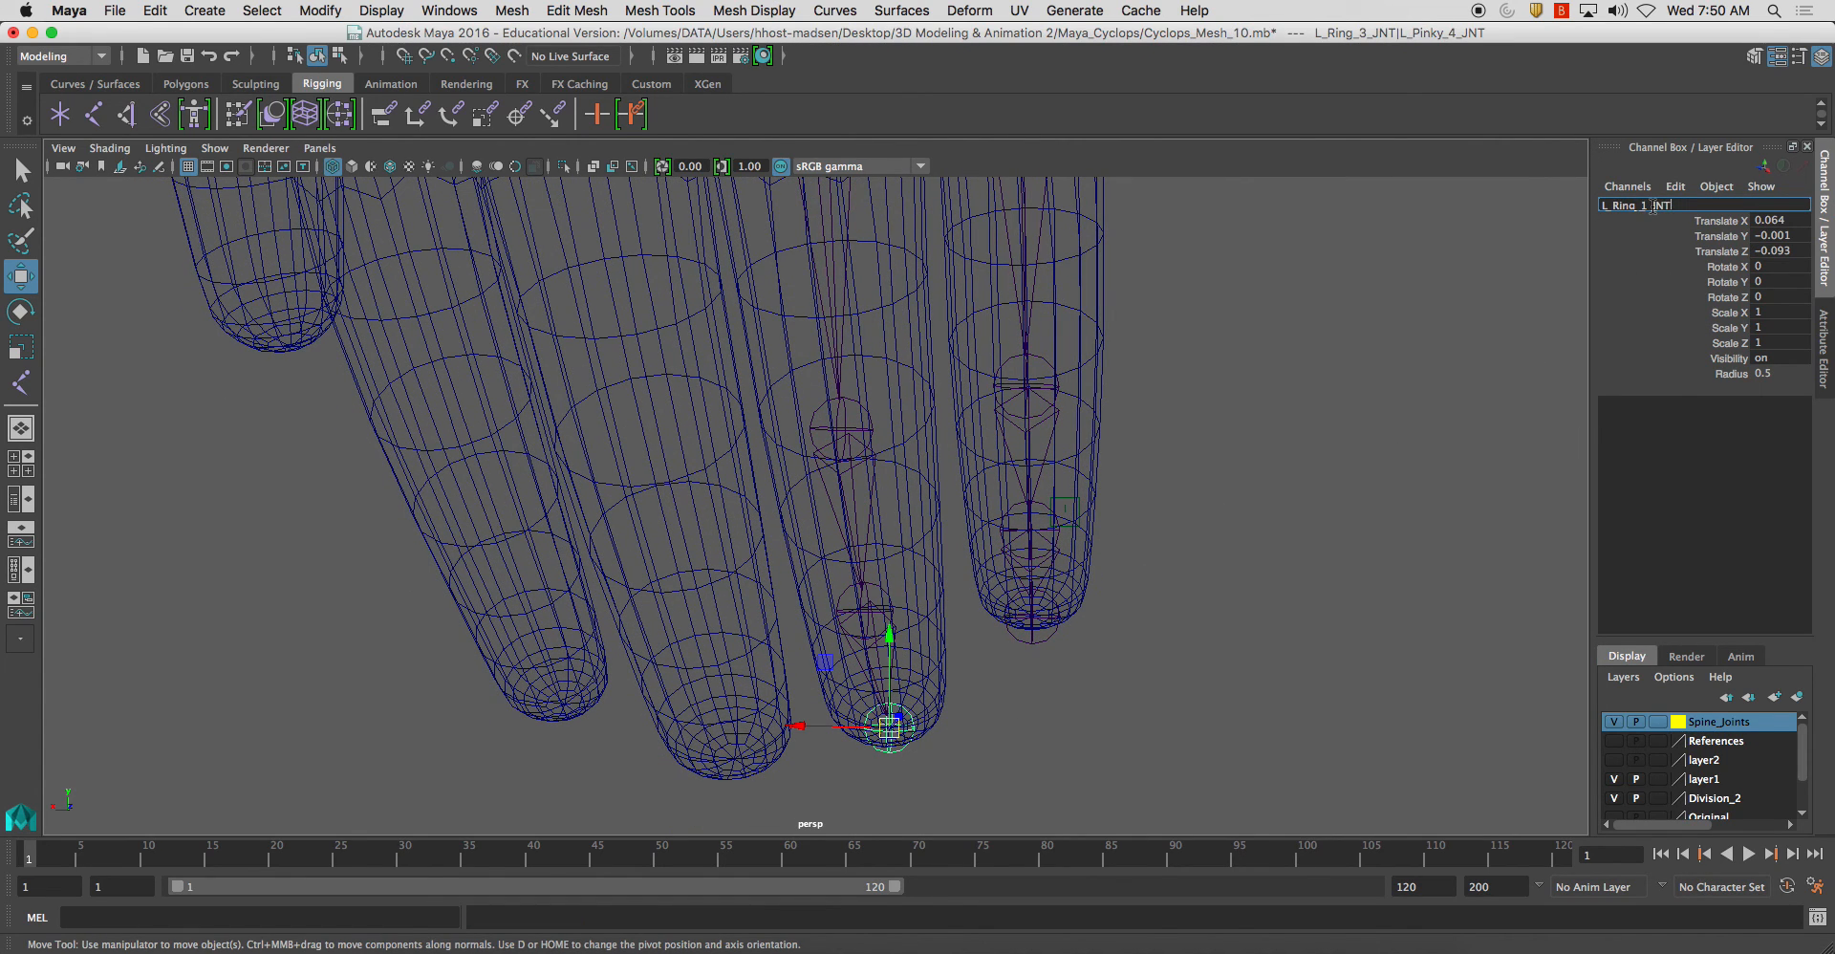
{"action": "type", "text": "4"}
{"action": "key", "text": "Return"}
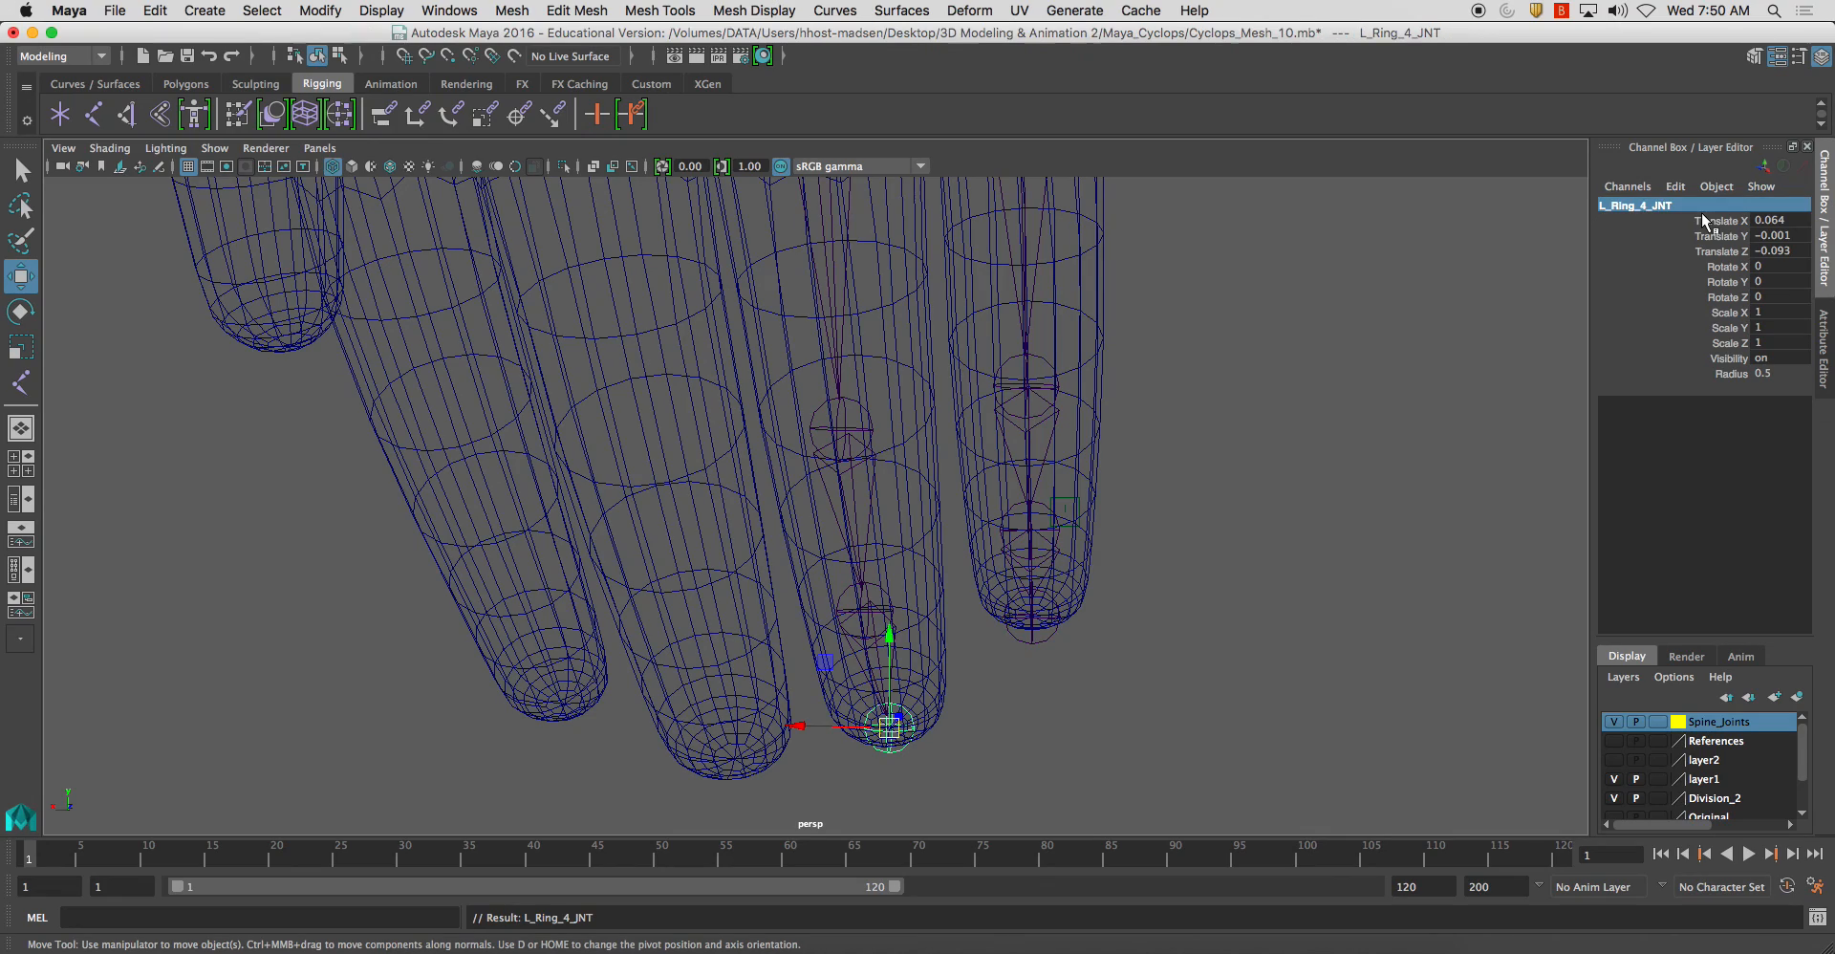
Duplicate the ring finger joint chain and move the copy across to the middle finger, at about Translate X 1.154
{"action": "middle_click_drag", "start_coordinate": [1242, 251], "coordinate": [1267, 375], "text": "alt"}
{"action": "right_click_drag", "start_coordinate": [1267, 375], "coordinate": [1156, 378], "text": "alt"}
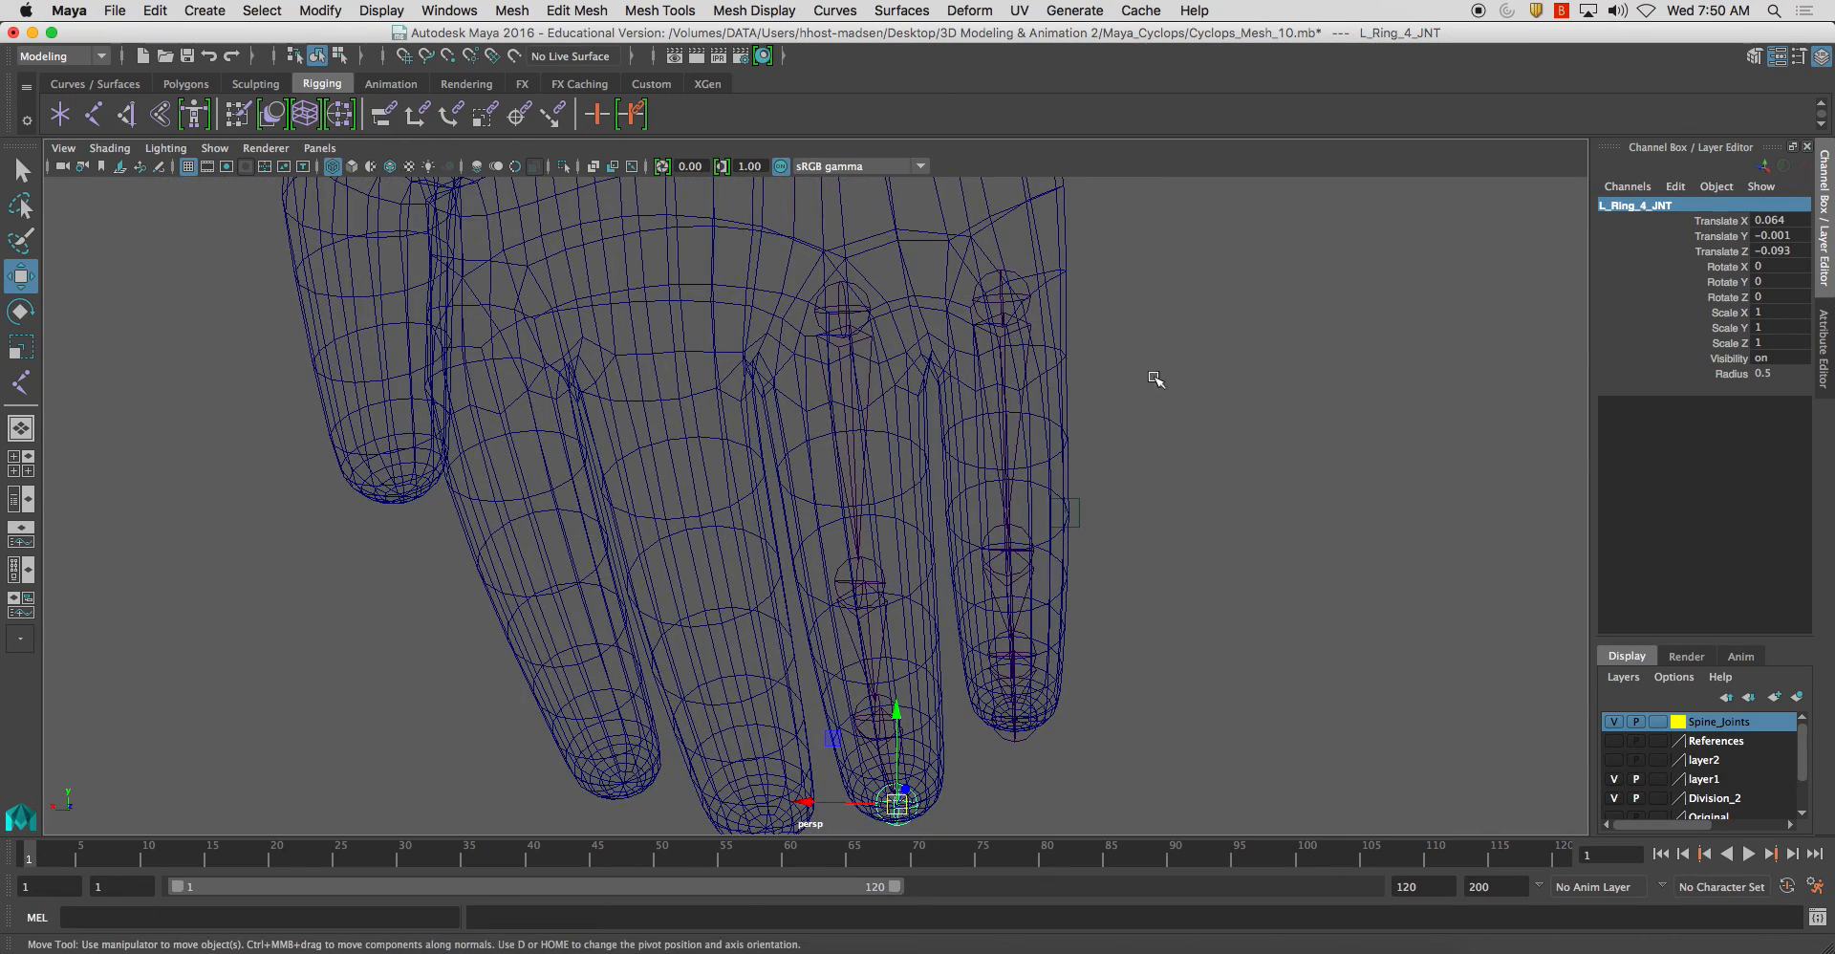
{"action": "left_click", "coordinate": [865, 292]}
{"action": "key", "text": "ctrl+d"}
{"action": "left_click_drag", "start_coordinate": [771, 304], "coordinate": [594, 354]}
Extend the copied chain's end joint to the middle fingertip, at about Translate X 0.085, Y -0.002 and Z -0.112
{"action": "left_click_drag", "start_coordinate": [722, 349], "coordinate": [1058, 295], "text": "alt"}
{"action": "middle_click_drag", "start_coordinate": [793, 676], "coordinate": [838, 383], "text": "alt"}
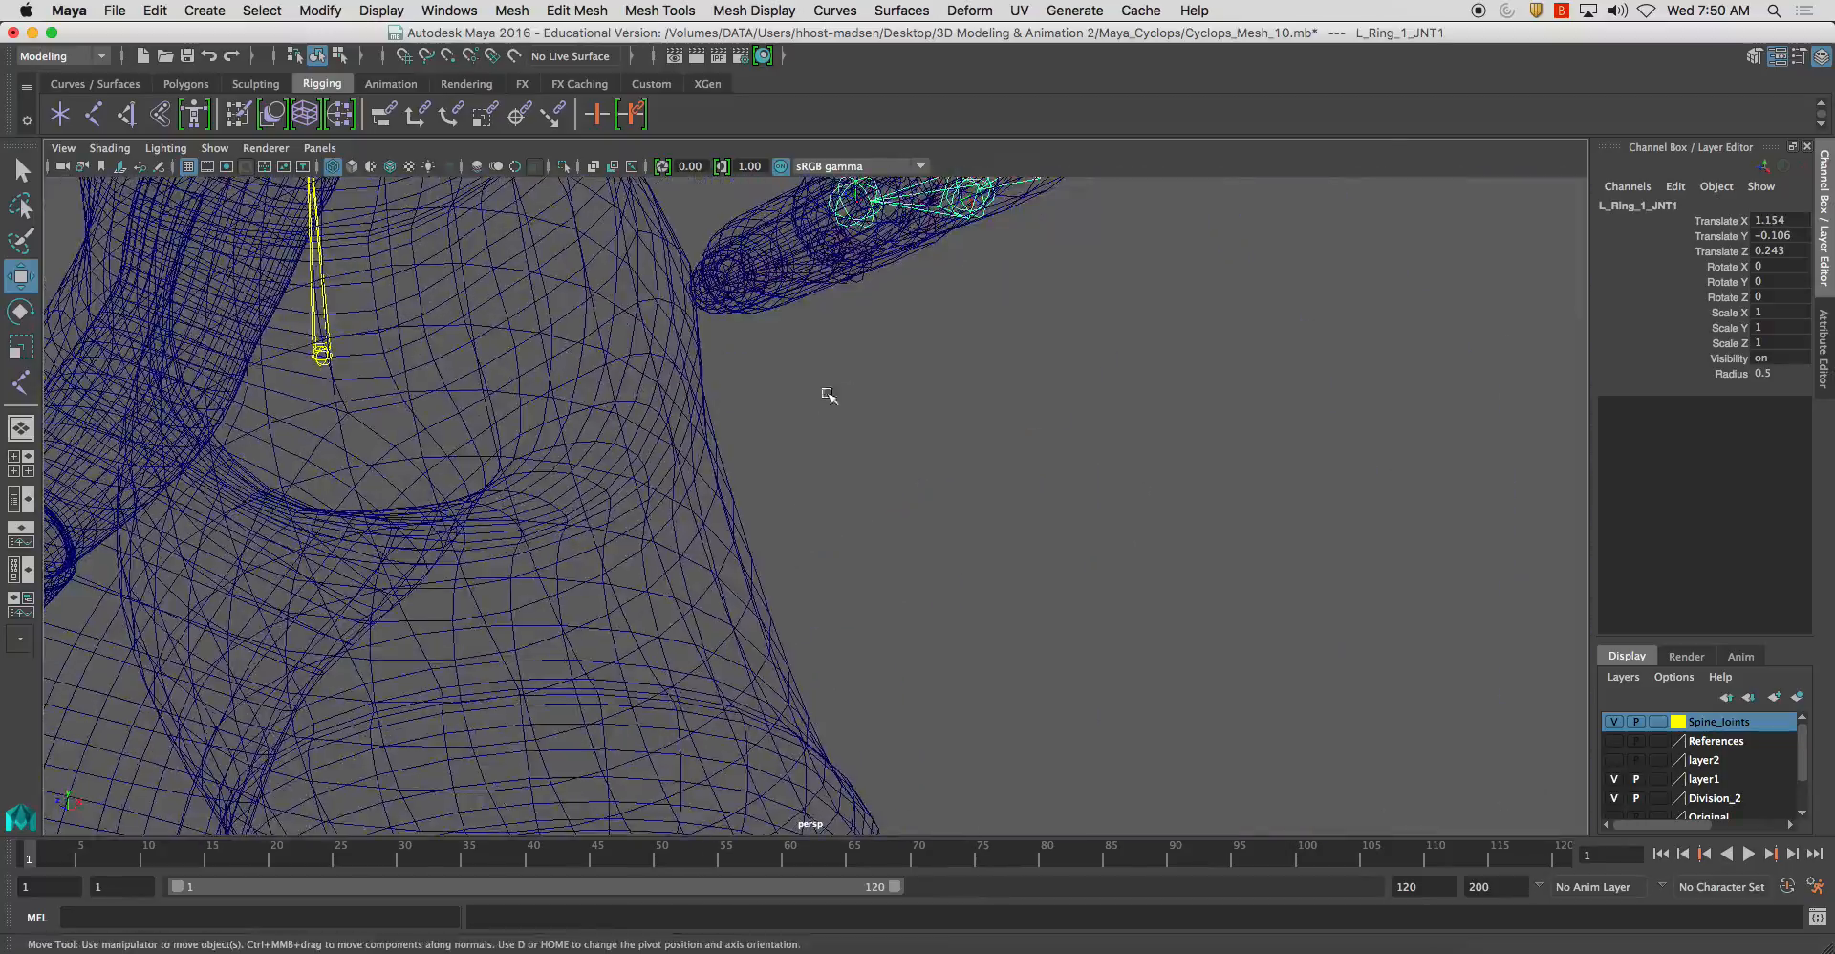
{"action": "left_click_drag", "start_coordinate": [838, 382], "coordinate": [803, 467], "text": "alt"}
{"action": "right_click_drag", "start_coordinate": [803, 467], "coordinate": [959, 434], "text": "alt"}
{"action": "middle_click_drag", "start_coordinate": [959, 434], "coordinate": [857, 475], "text": "alt"}
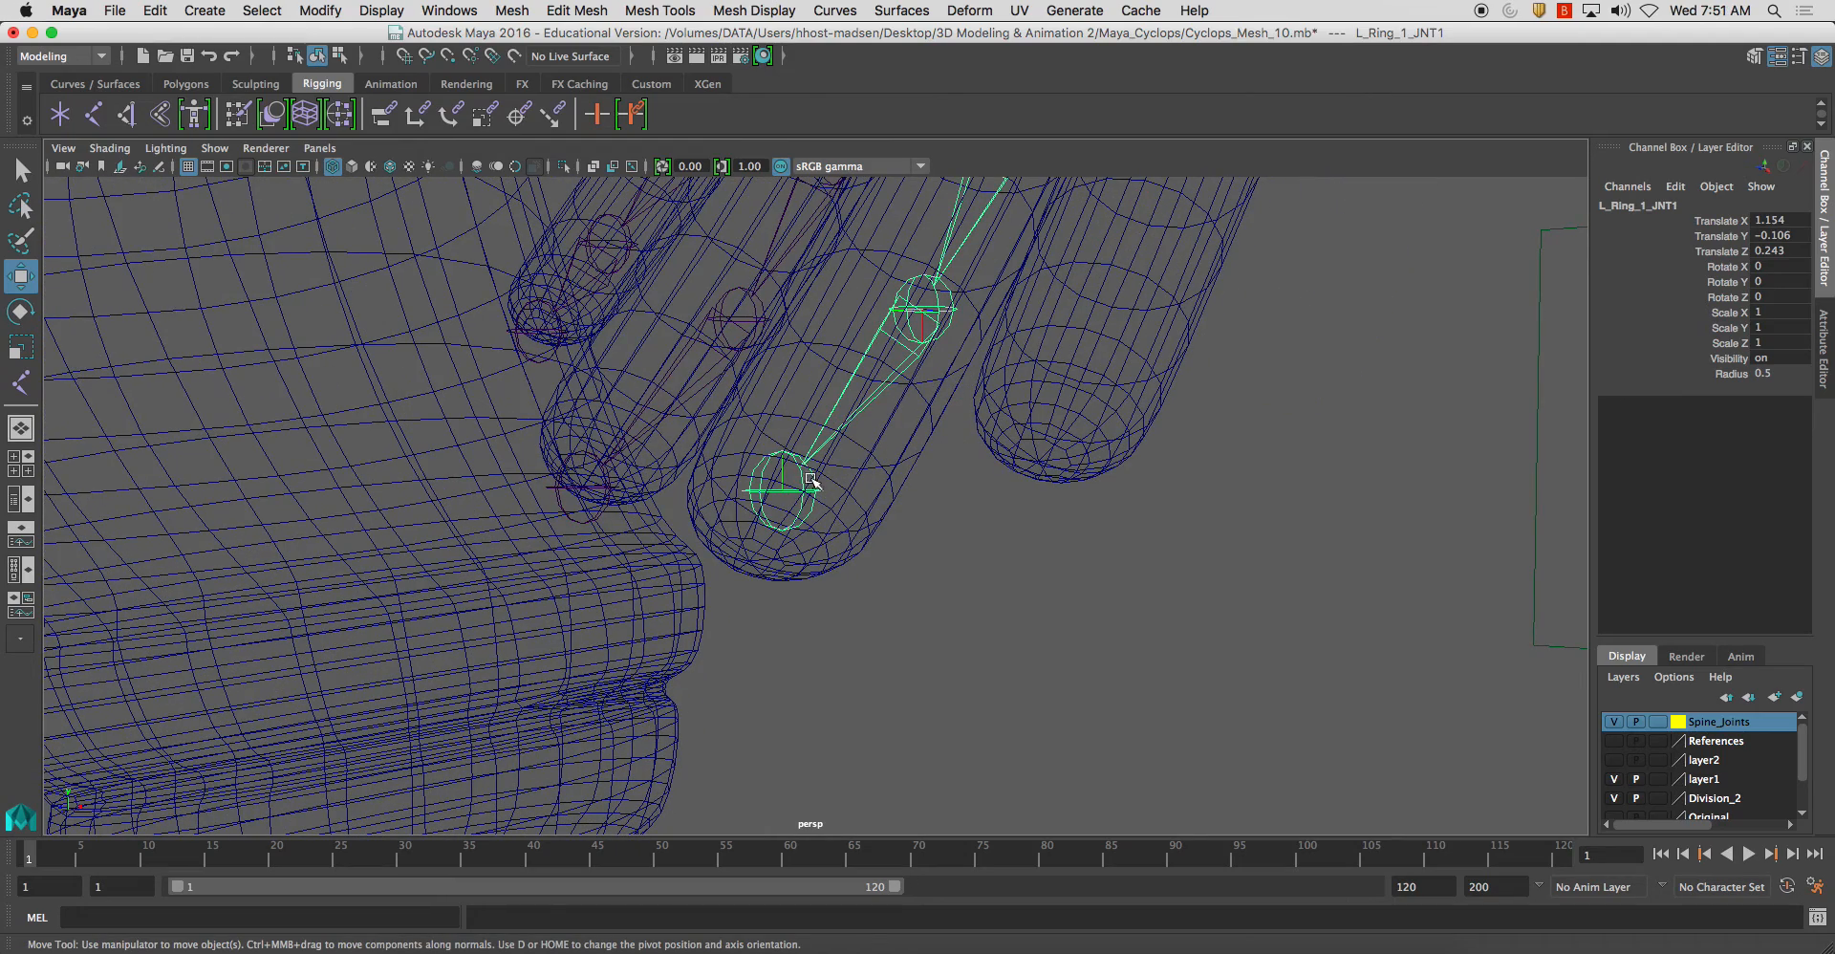
{"action": "left_click", "coordinate": [811, 481]}
{"action": "key", "text": "d"}
{"action": "key", "text": "v"}
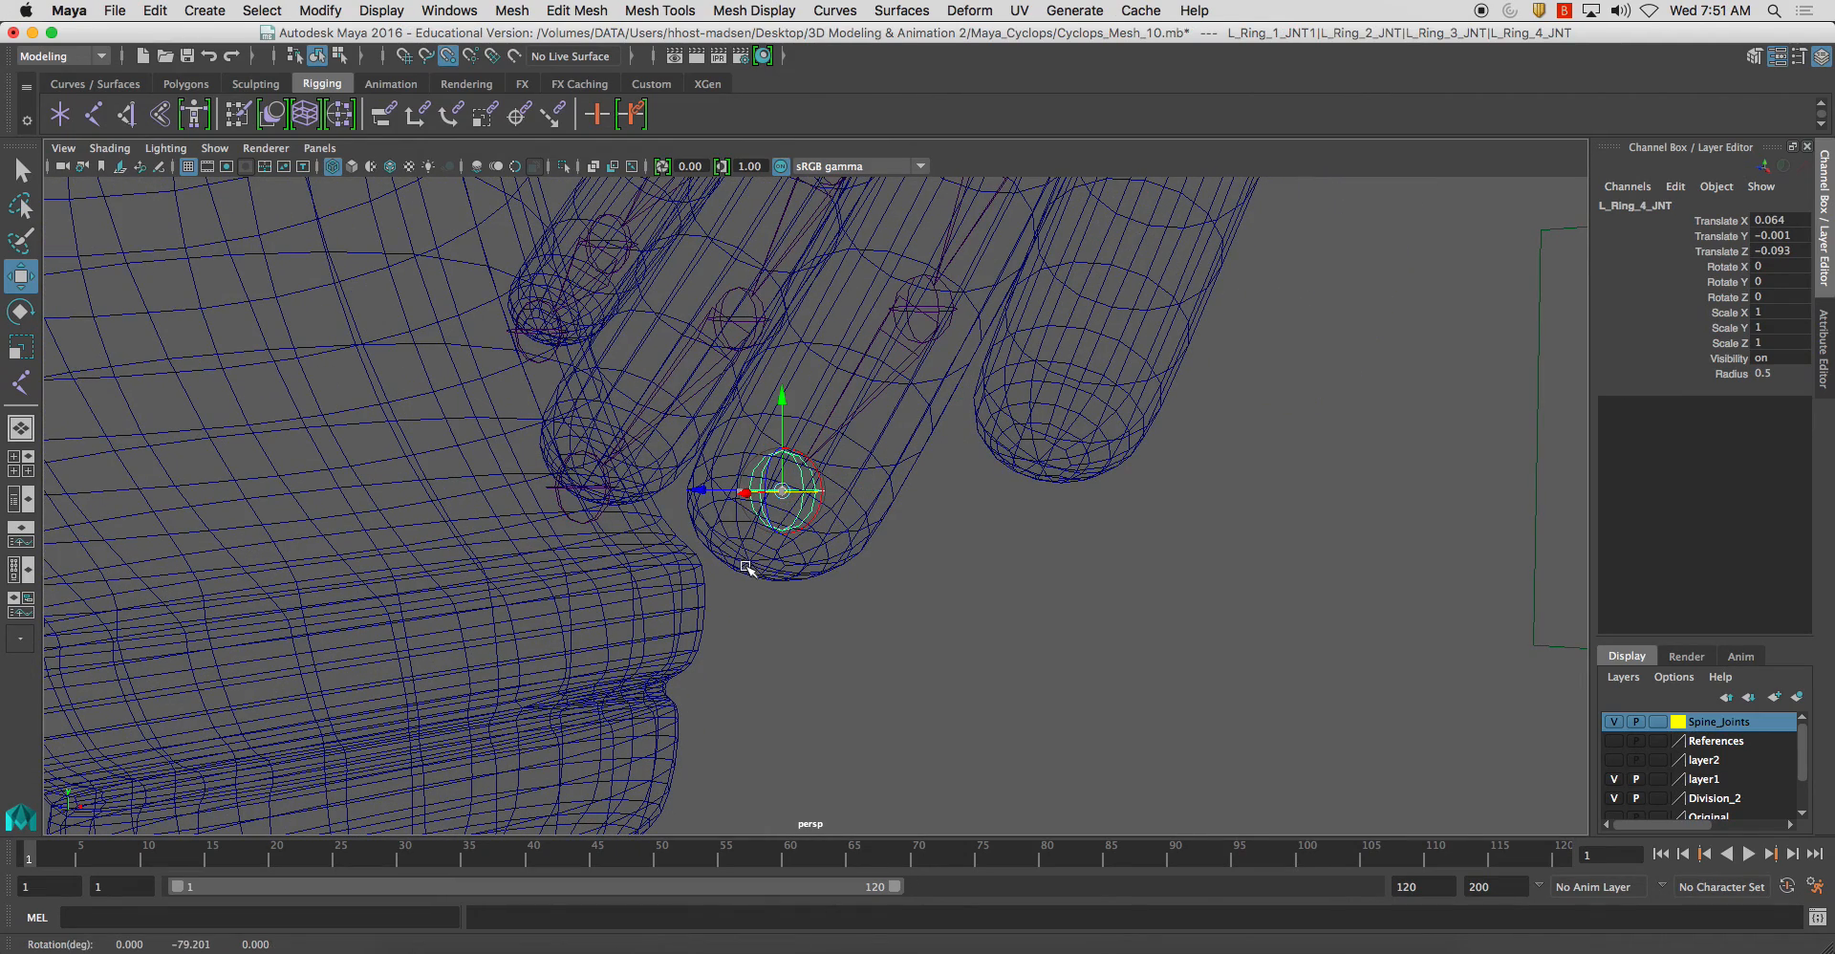
{"action": "key", "text": "super+z"}
{"action": "key", "text": "d"}
{"action": "key", "text": "v"}
{"action": "left_click_drag", "start_coordinate": [789, 492], "coordinate": [730, 668], "text": "alt"}
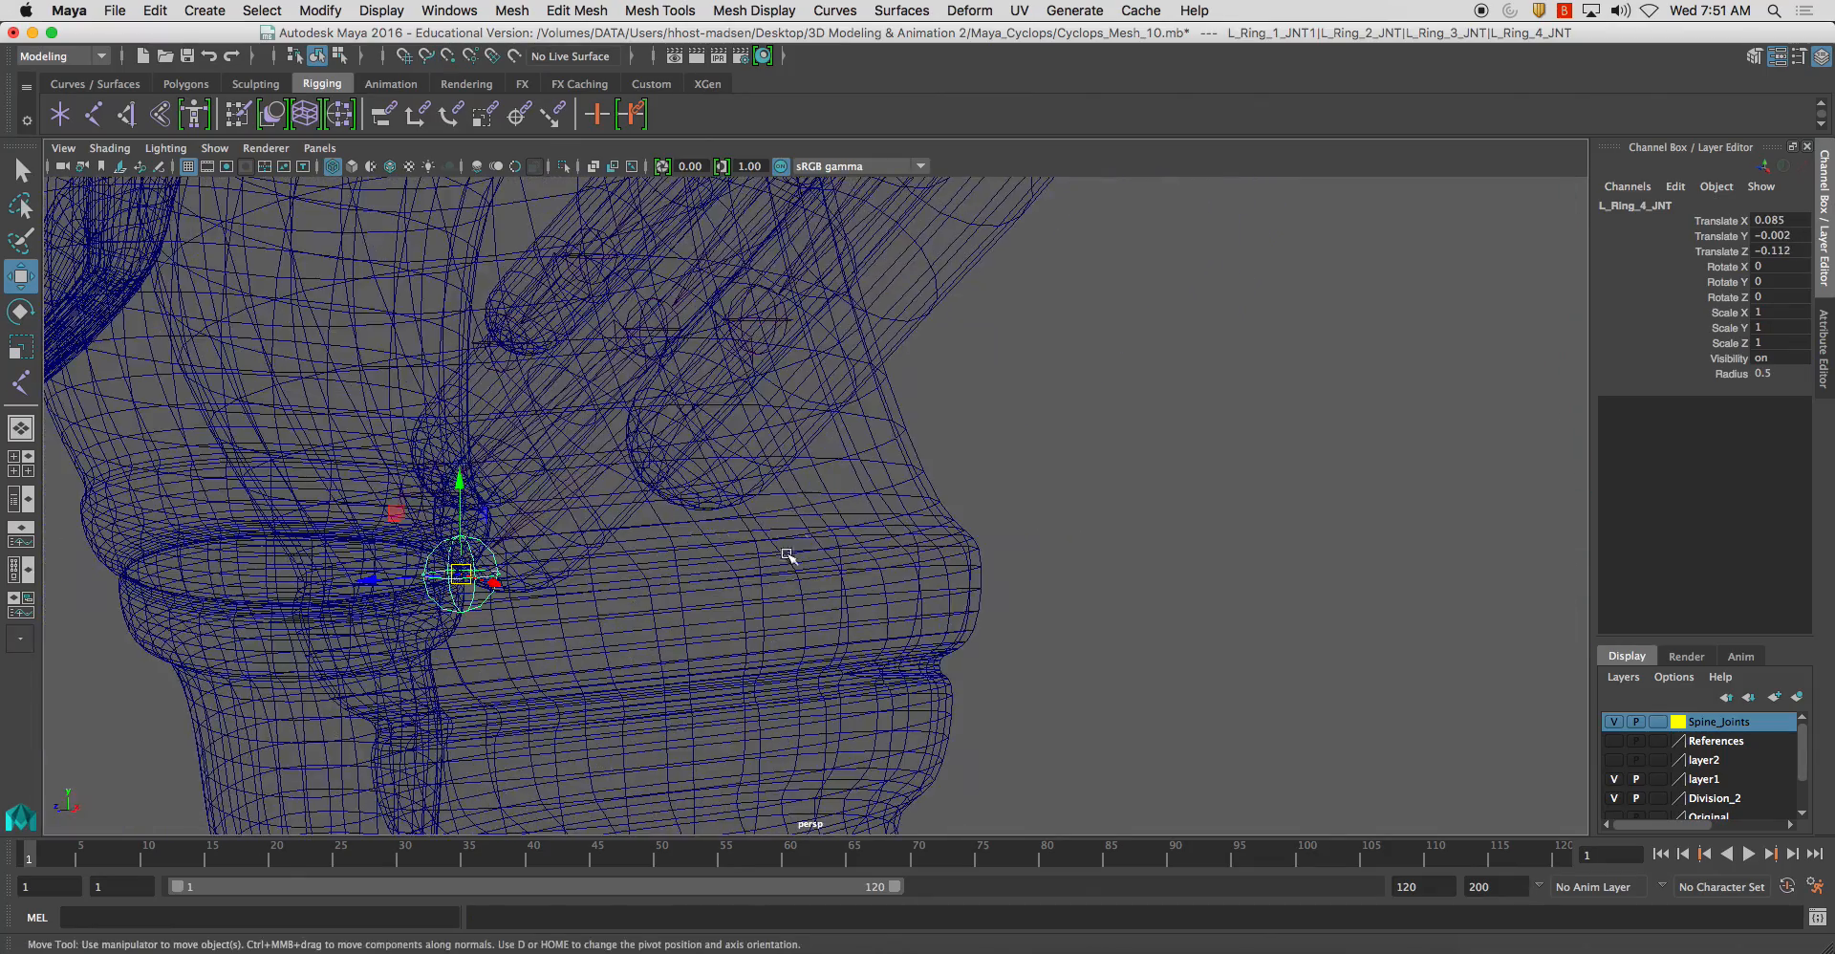
Move only the copied chain's third joint to the middle finger's last knuckle, at about Translate X 0.092 and Z 0.086
{"action": "left_click", "coordinate": [918, 359]}
{"action": "left_click", "coordinate": [915, 362]}
{"action": "key", "text": "d"}
{"action": "left_click_drag", "start_coordinate": [863, 368], "coordinate": [840, 371]}
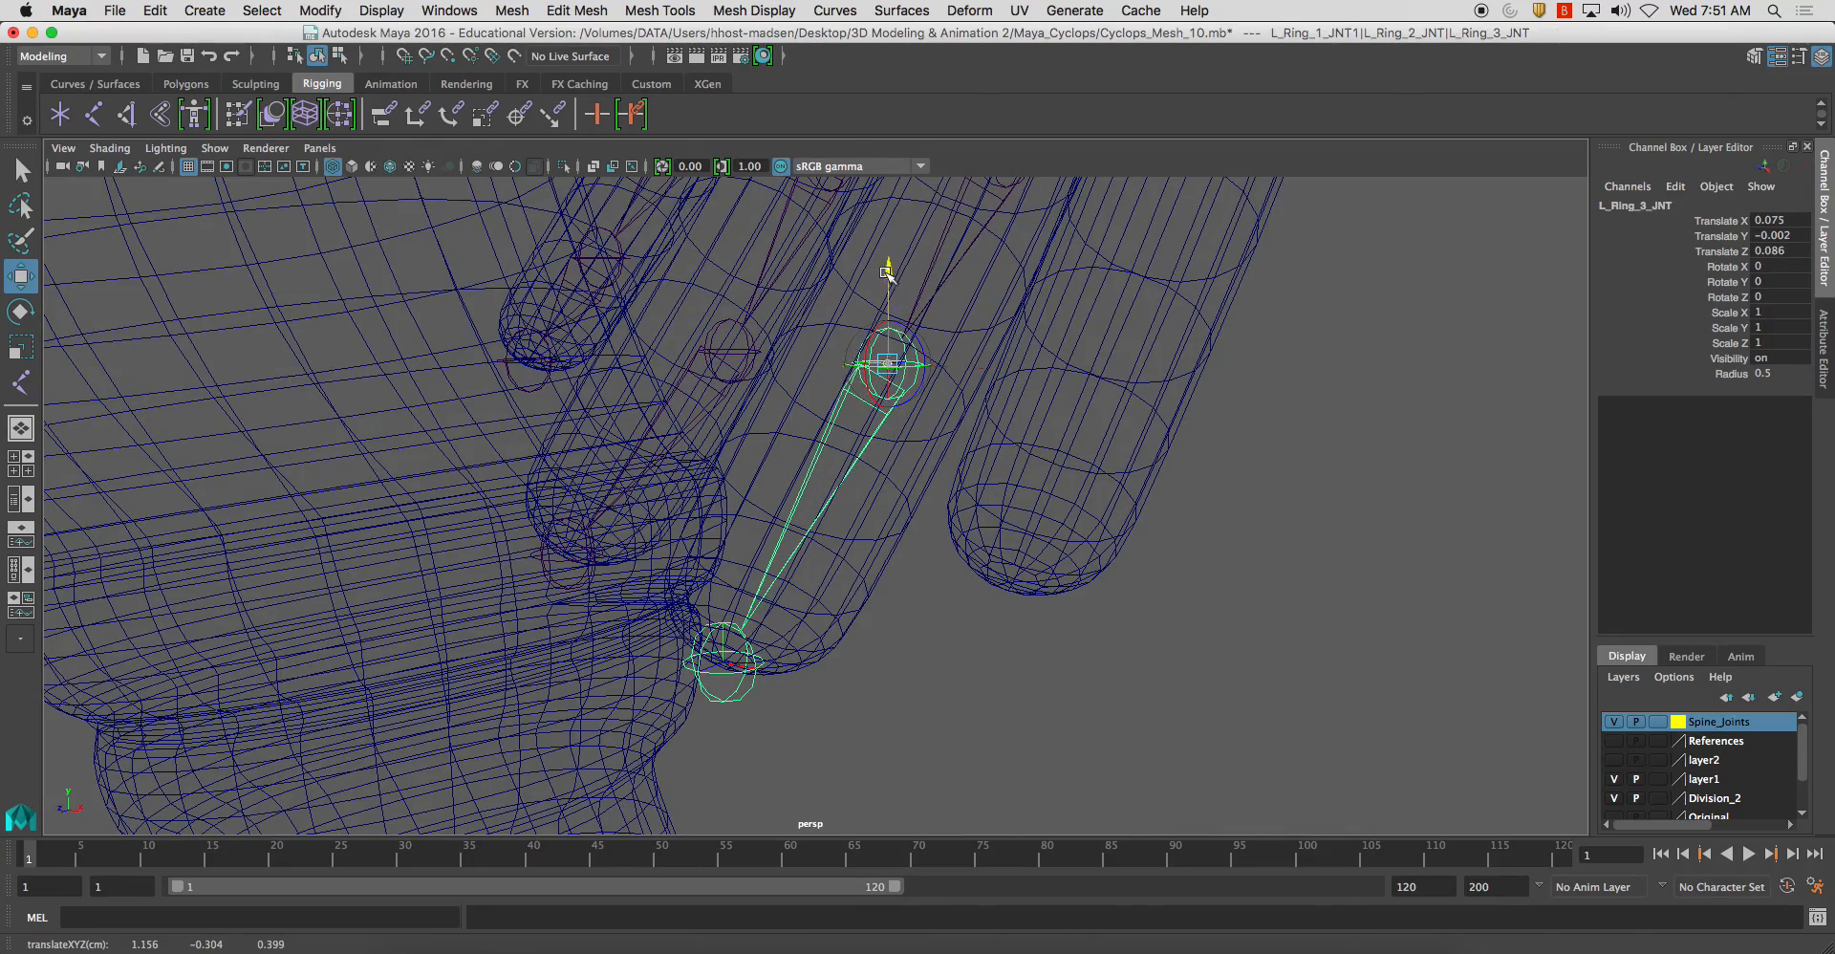
{"action": "left_click_drag", "start_coordinate": [887, 270], "coordinate": [888, 320]}
Lower only the copied chain's second joint slightly to fit the middle finger's middle knuckle
{"action": "left_click_drag", "start_coordinate": [1008, 298], "coordinate": [964, 409], "text": "alt"}
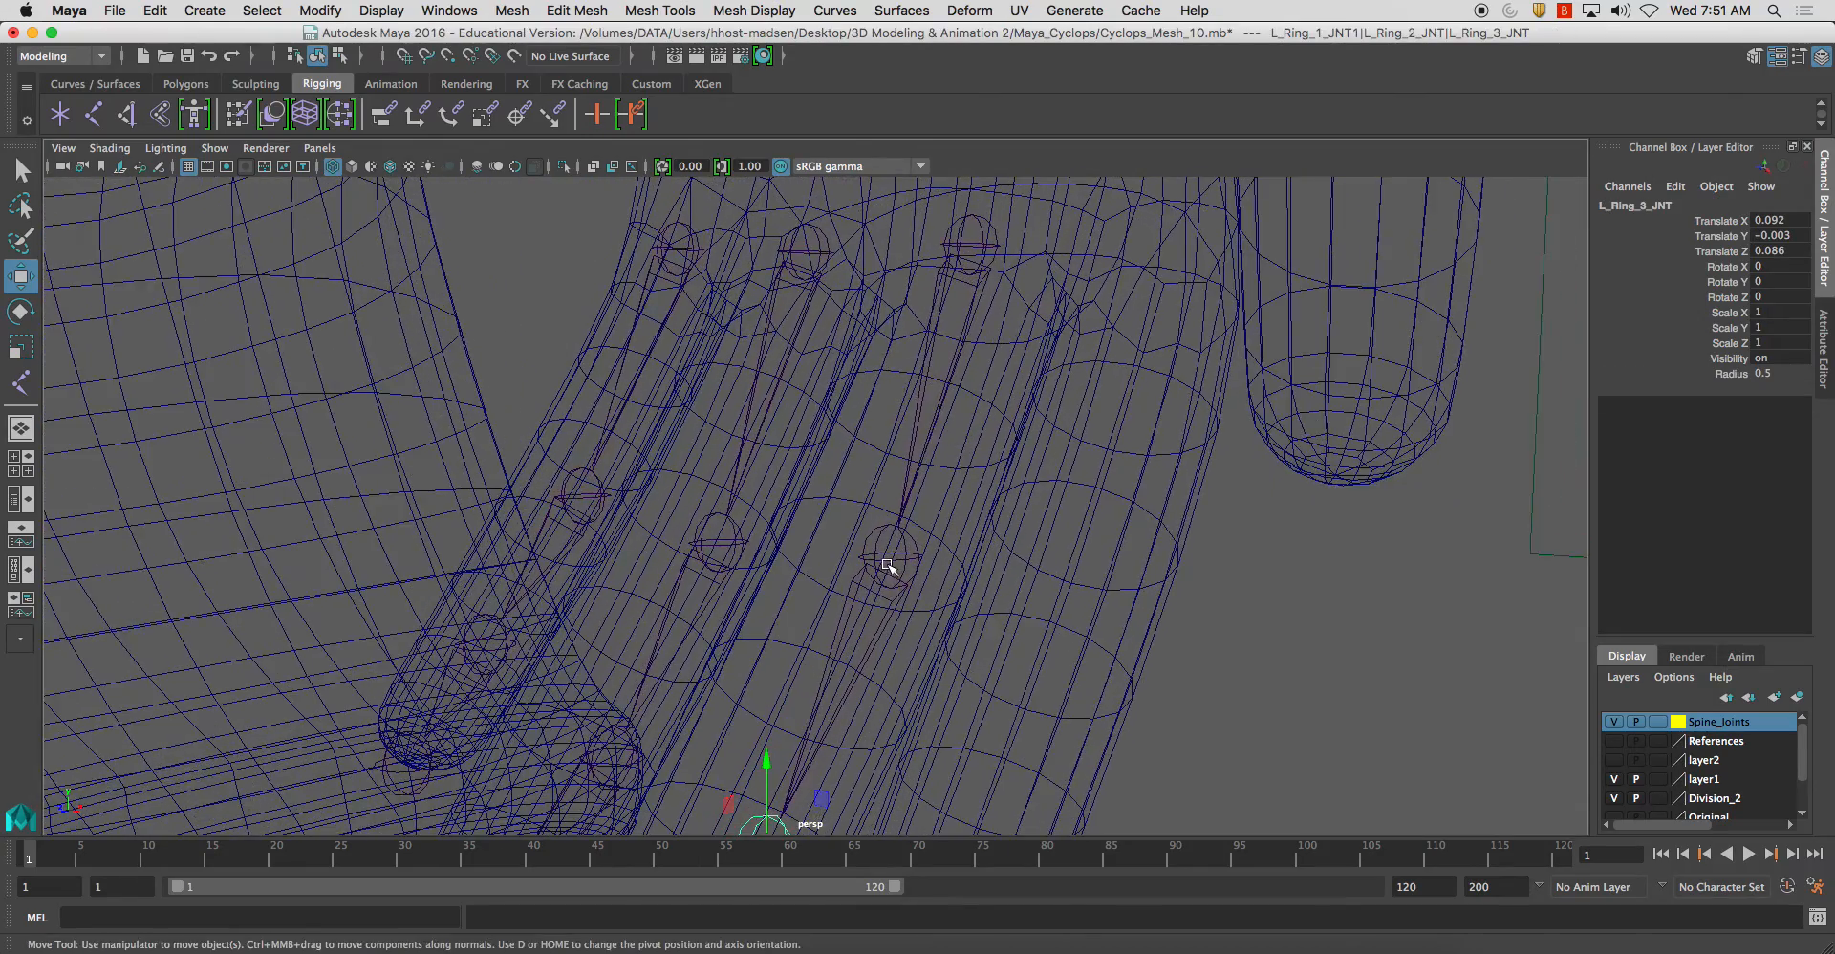
{"action": "left_click", "coordinate": [905, 530]}
{"action": "left_click_drag", "start_coordinate": [904, 531], "coordinate": [846, 465], "text": "alt"}
{"action": "key", "text": "d"}
{"action": "left_click_drag", "start_coordinate": [806, 385], "coordinate": [807, 398]}
Adjust only the copied chain's root joint at the middle finger's base knuckle, to about Translate Y -0.118
{"action": "key", "text": "d"}
{"action": "left_click_drag", "start_coordinate": [893, 346], "coordinate": [877, 384], "text": "alt"}
{"action": "left_click", "coordinate": [887, 428]}
{"action": "left_click_drag", "start_coordinate": [828, 457], "coordinate": [891, 375], "text": "alt"}
{"action": "middle_click_drag", "start_coordinate": [891, 375], "coordinate": [870, 224], "text": "alt"}
Rename the middle finger chain's root joint as L_Middle_1_JNT and copy that name
{"action": "middle_click_drag", "start_coordinate": [1172, 341], "coordinate": [1138, 574], "text": "alt"}
{"action": "left_click", "coordinate": [1662, 205]}
{"action": "type", "text": "L_Middle"}
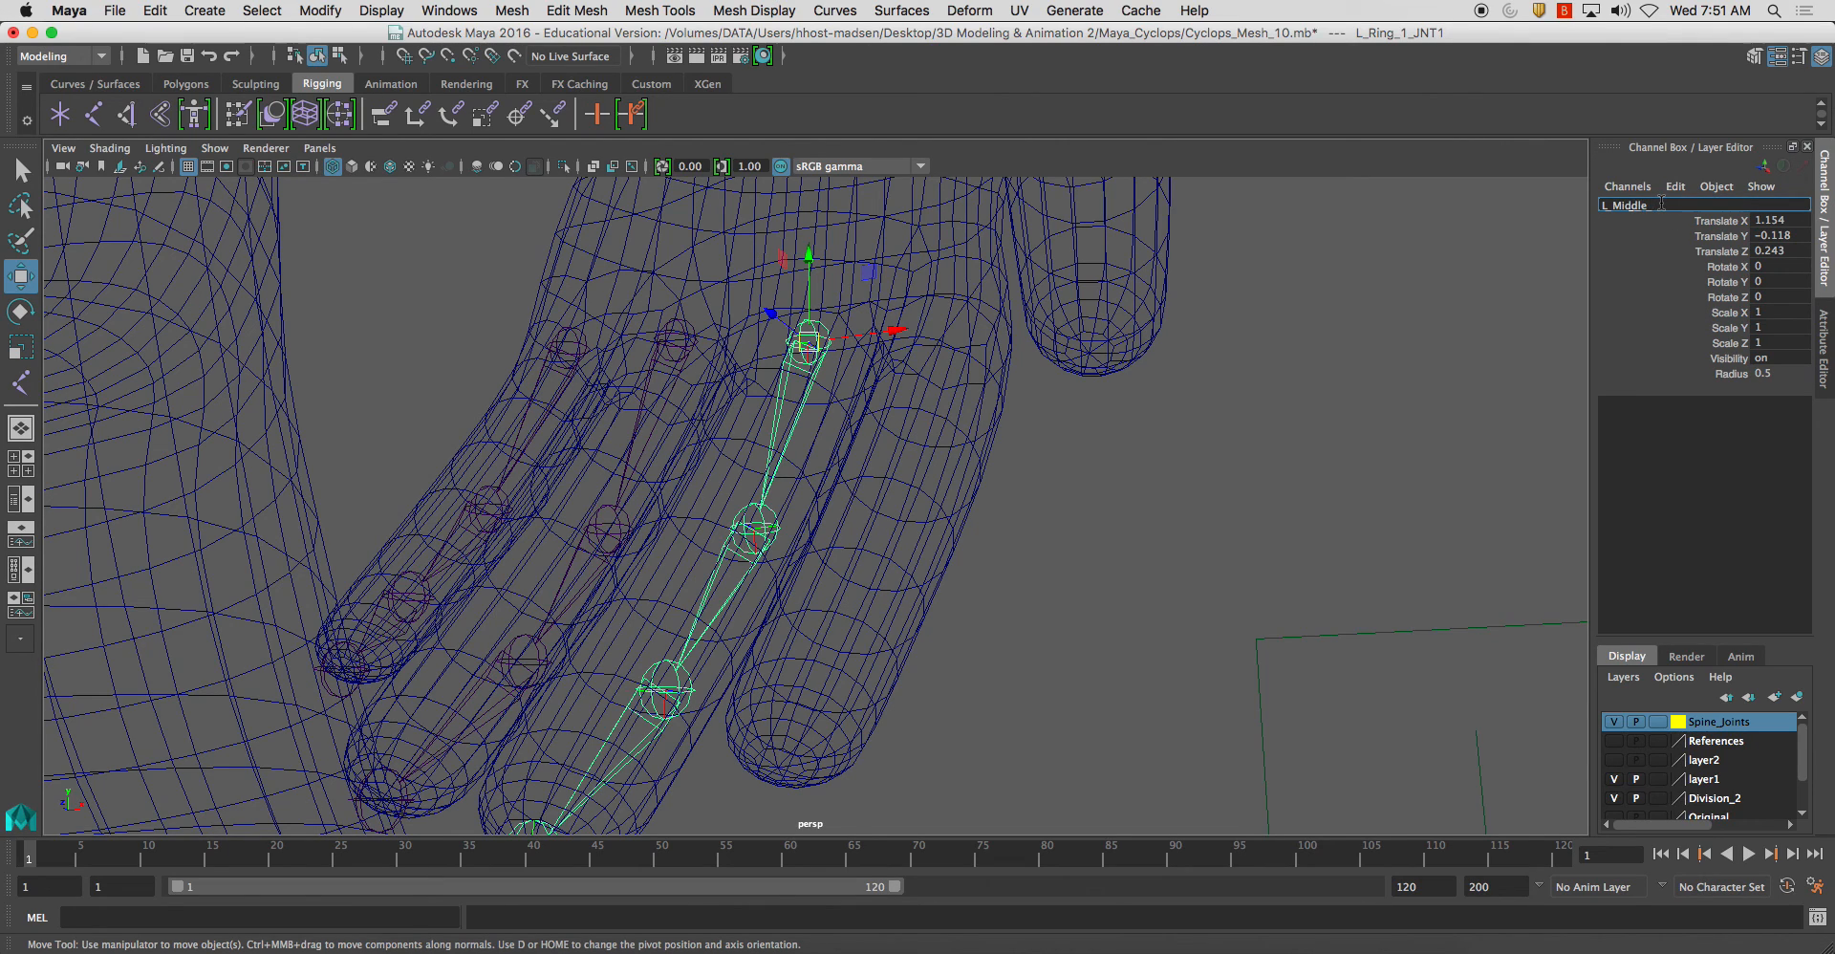
{"action": "type", "text": "_1_JNT"}
{"action": "key", "text": "Return"}
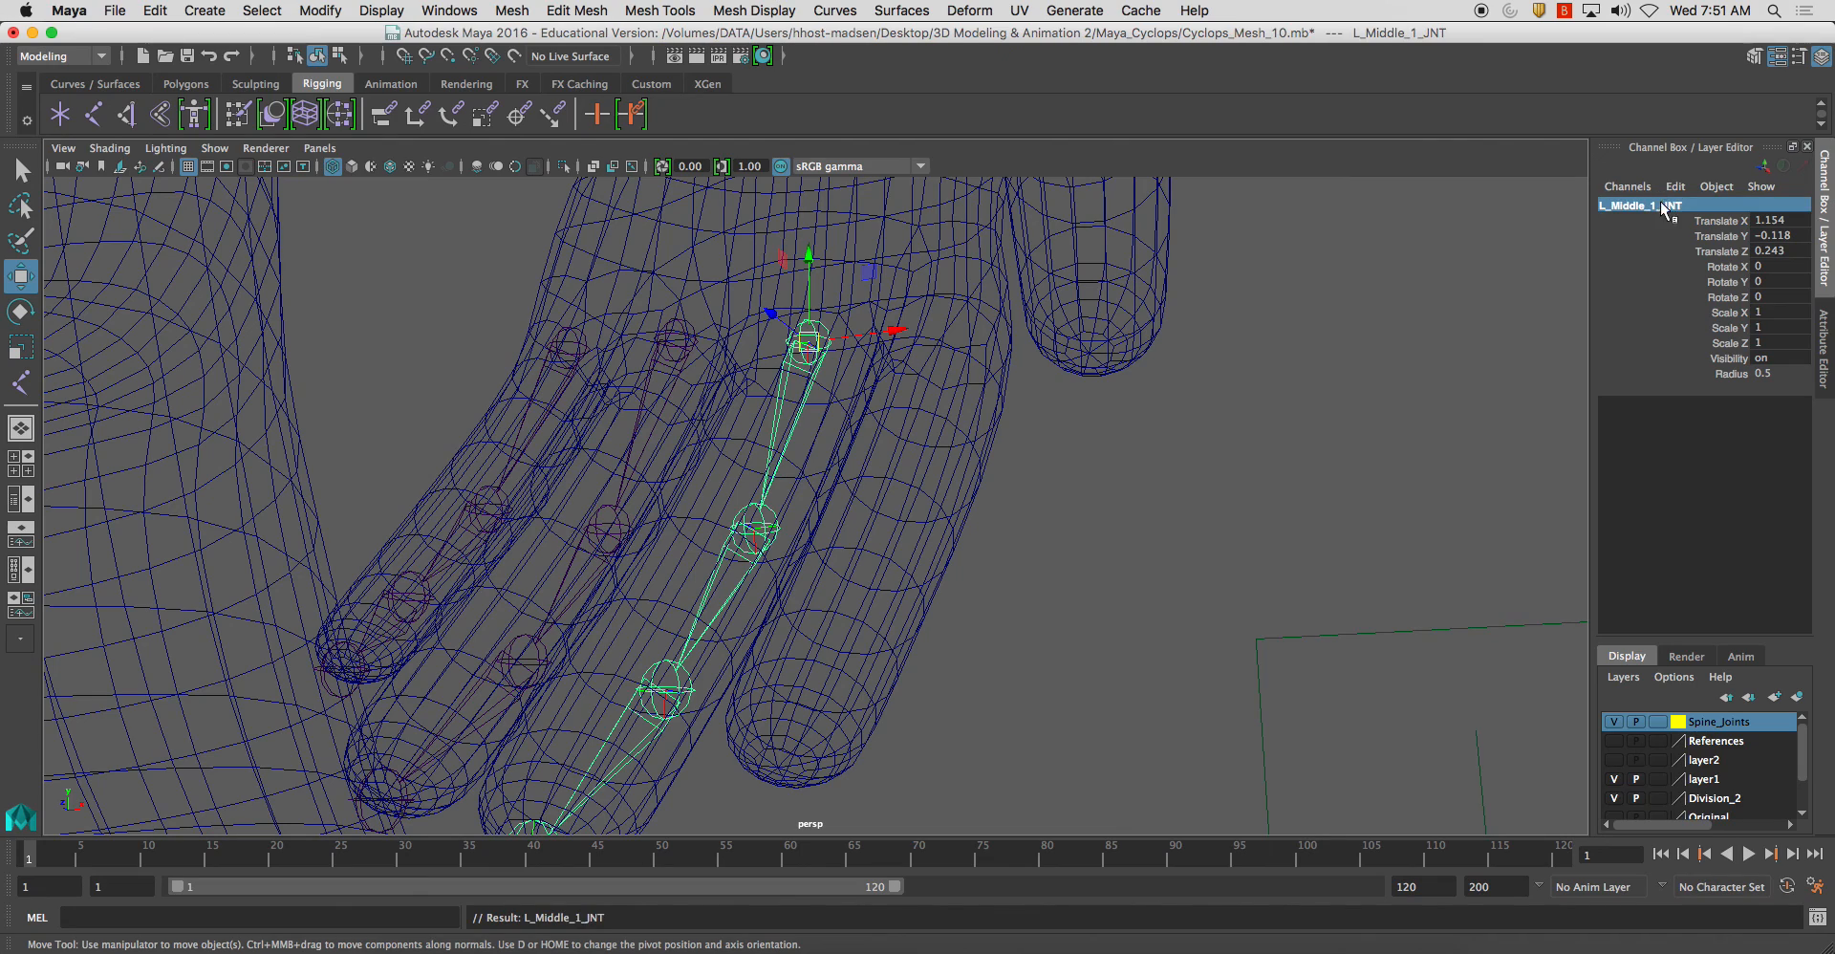
{"action": "left_click", "coordinate": [1663, 206]}
{"action": "key", "text": "super+c"}
Rename the second joint of the middle finger chain as L_Middle_2_JNT, reusing the copied name
{"action": "left_click", "coordinate": [779, 516]}
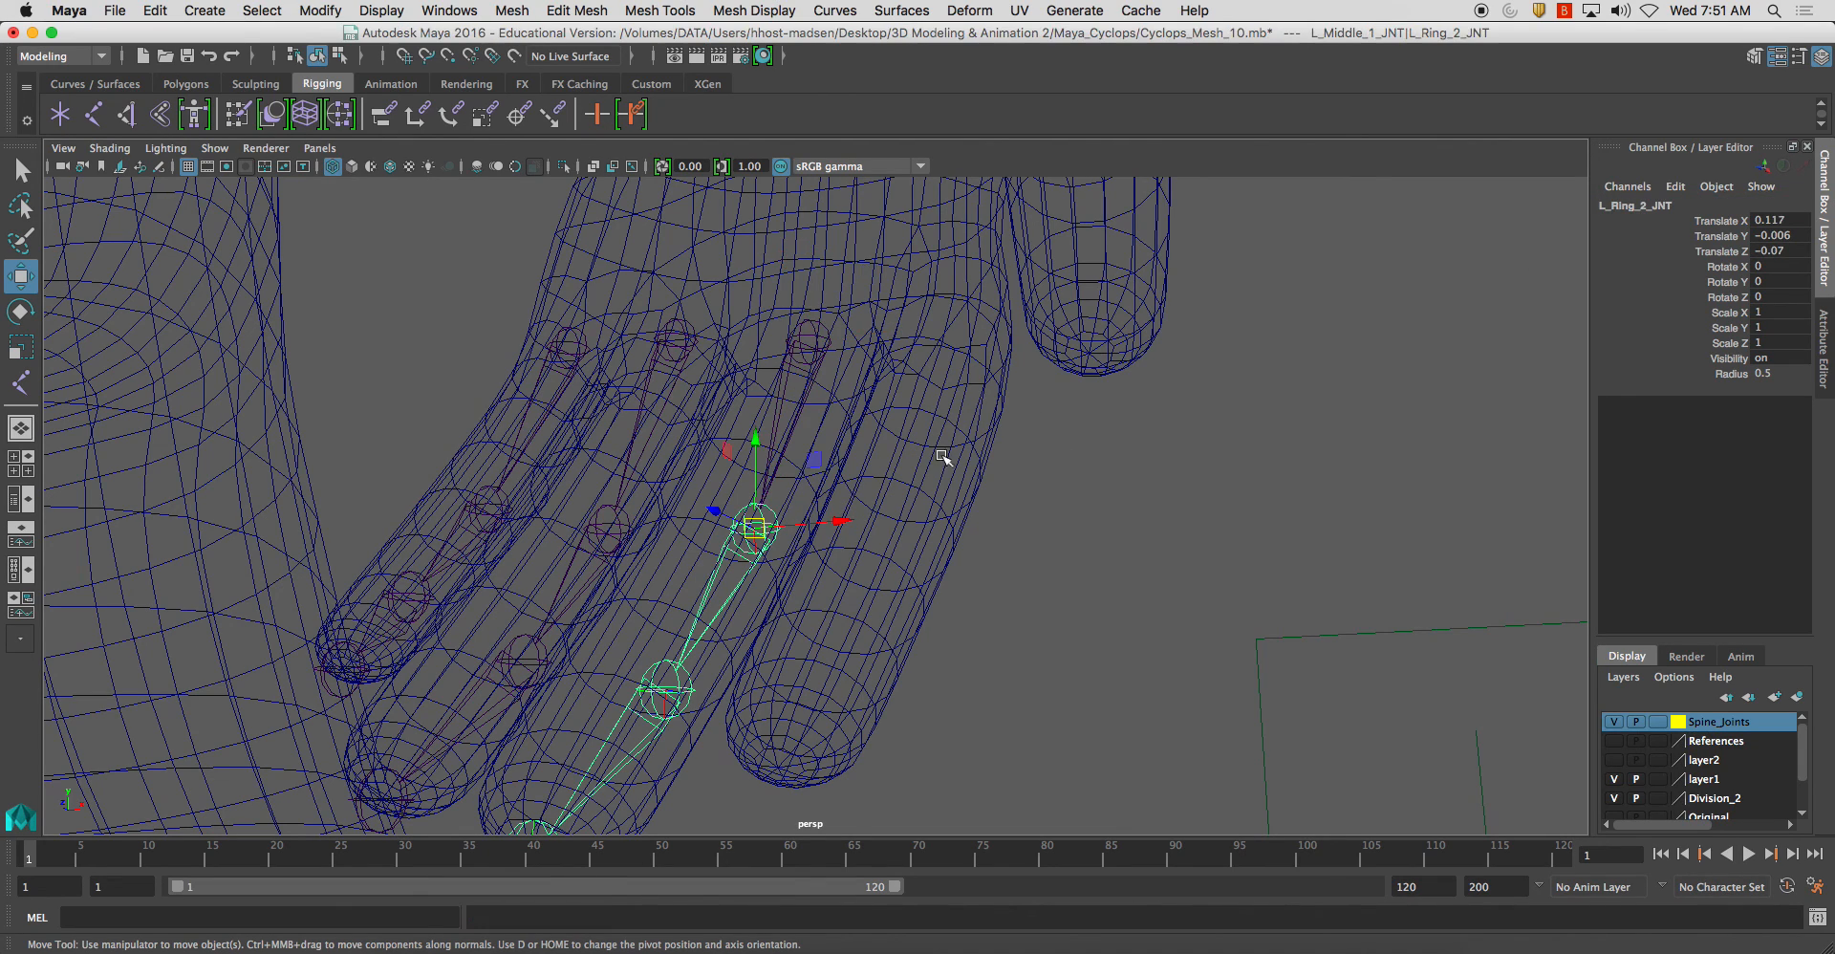
{"action": "left_click", "coordinate": [1682, 206]}
{"action": "key", "text": "super+v"}
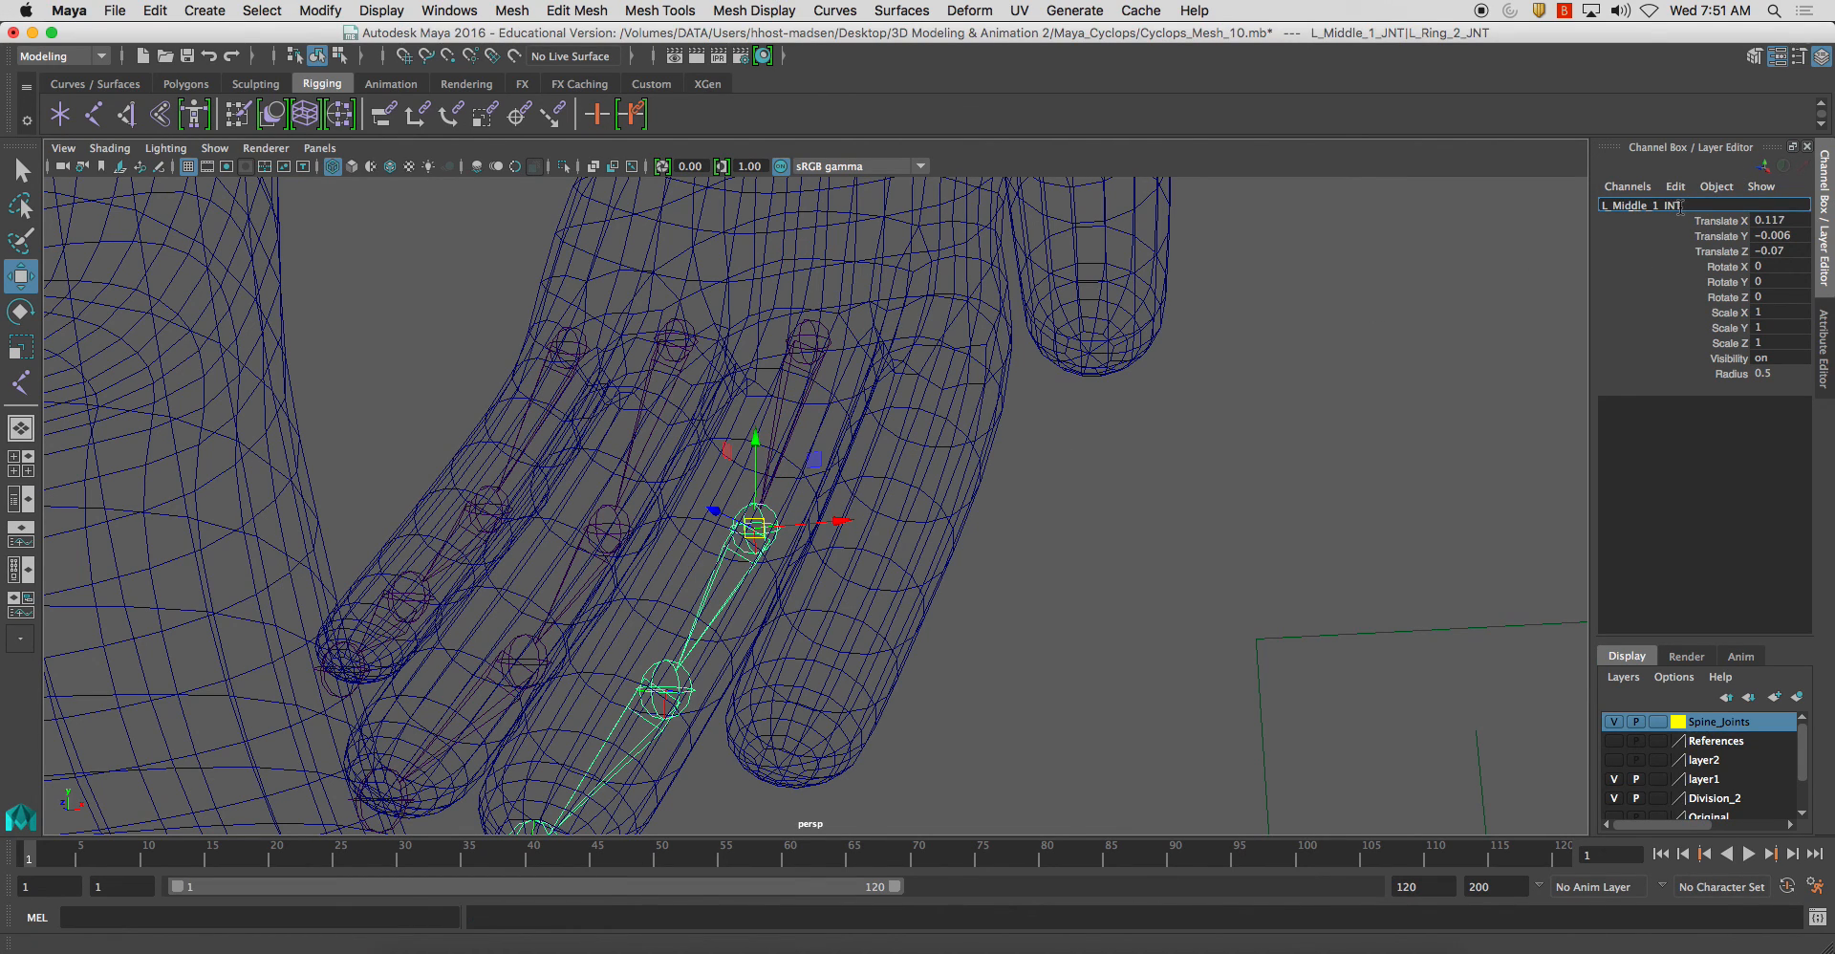
{"action": "key", "text": "BackSpace"}
{"action": "type", "text": "2"}
{"action": "key", "text": "Return"}
Rename the third joint of the middle finger chain as L_Middle_3_JNT, reusing the copied name
{"action": "middle_click_drag", "start_coordinate": [936, 571], "coordinate": [787, 623], "text": "alt"}
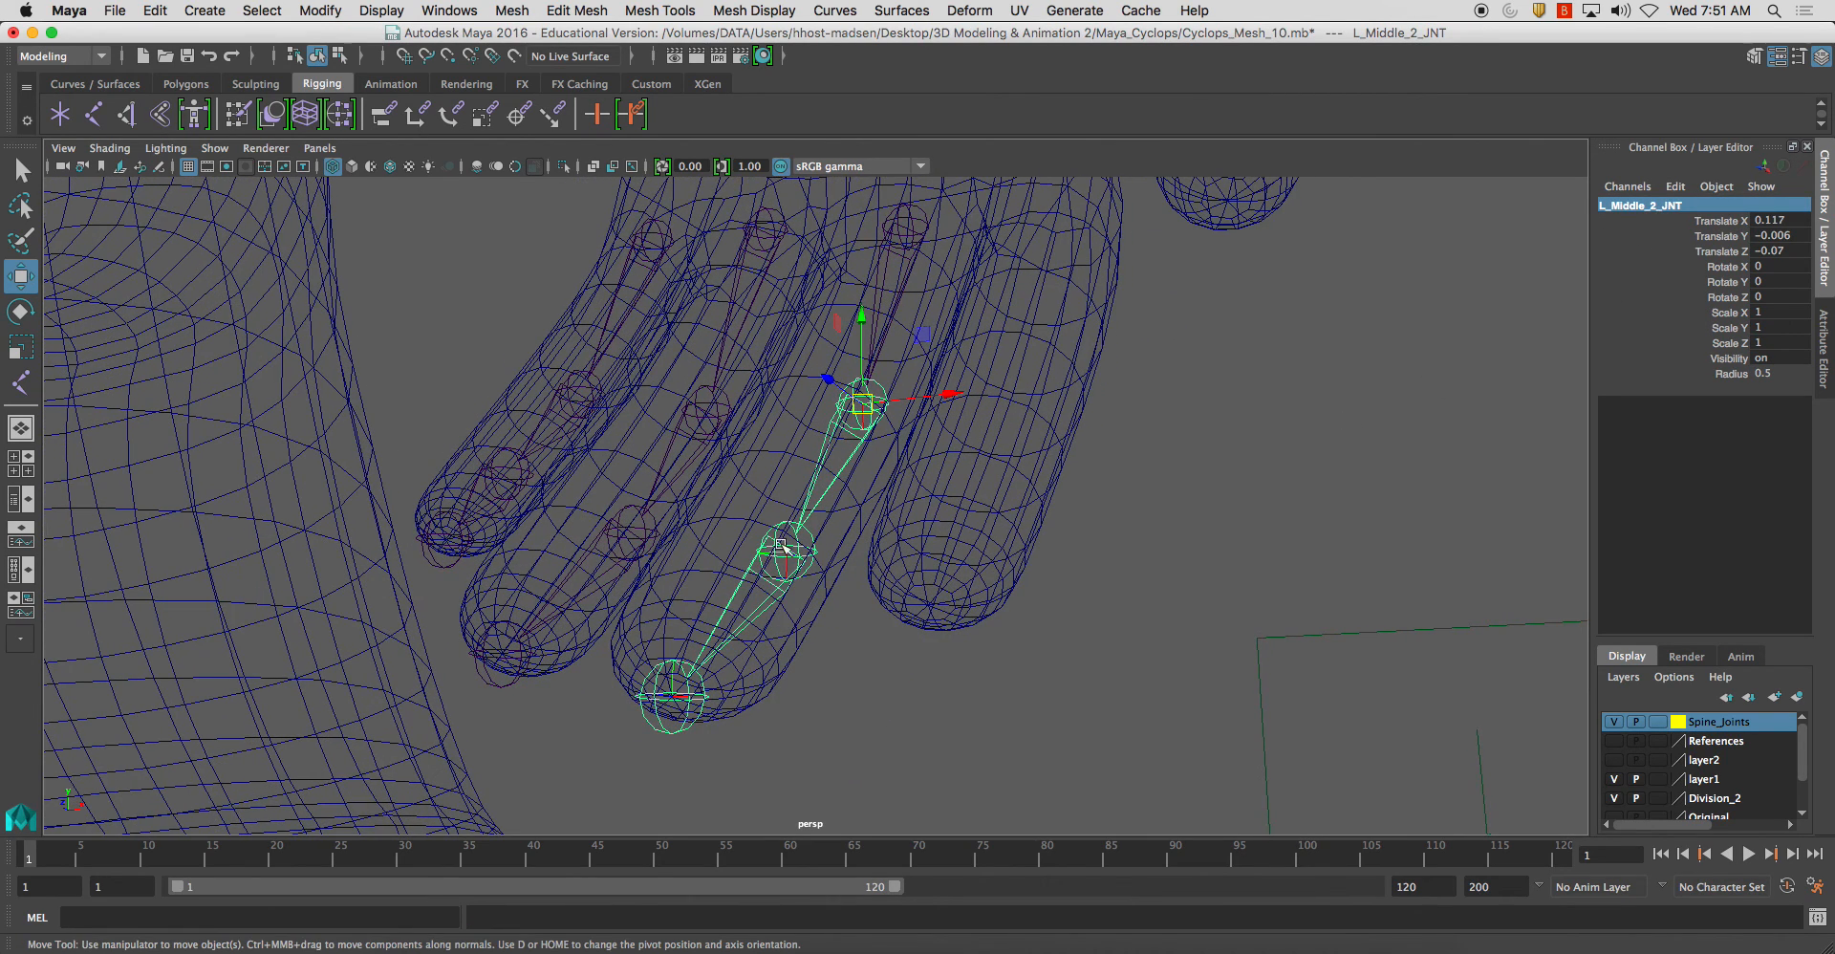
{"action": "left_click", "coordinate": [776, 555]}
{"action": "left_click", "coordinate": [1680, 206]}
{"action": "key", "text": "super+v"}
{"action": "key", "text": "BackSpace"}
{"action": "type", "text": "3"}
{"action": "key", "text": "Return"}
Rename the end joint at the middle finger's tip as L_Middle_4_JNT, reusing the copied name
{"action": "middle_click_drag", "start_coordinate": [1199, 458], "coordinate": [1313, 313], "text": "alt"}
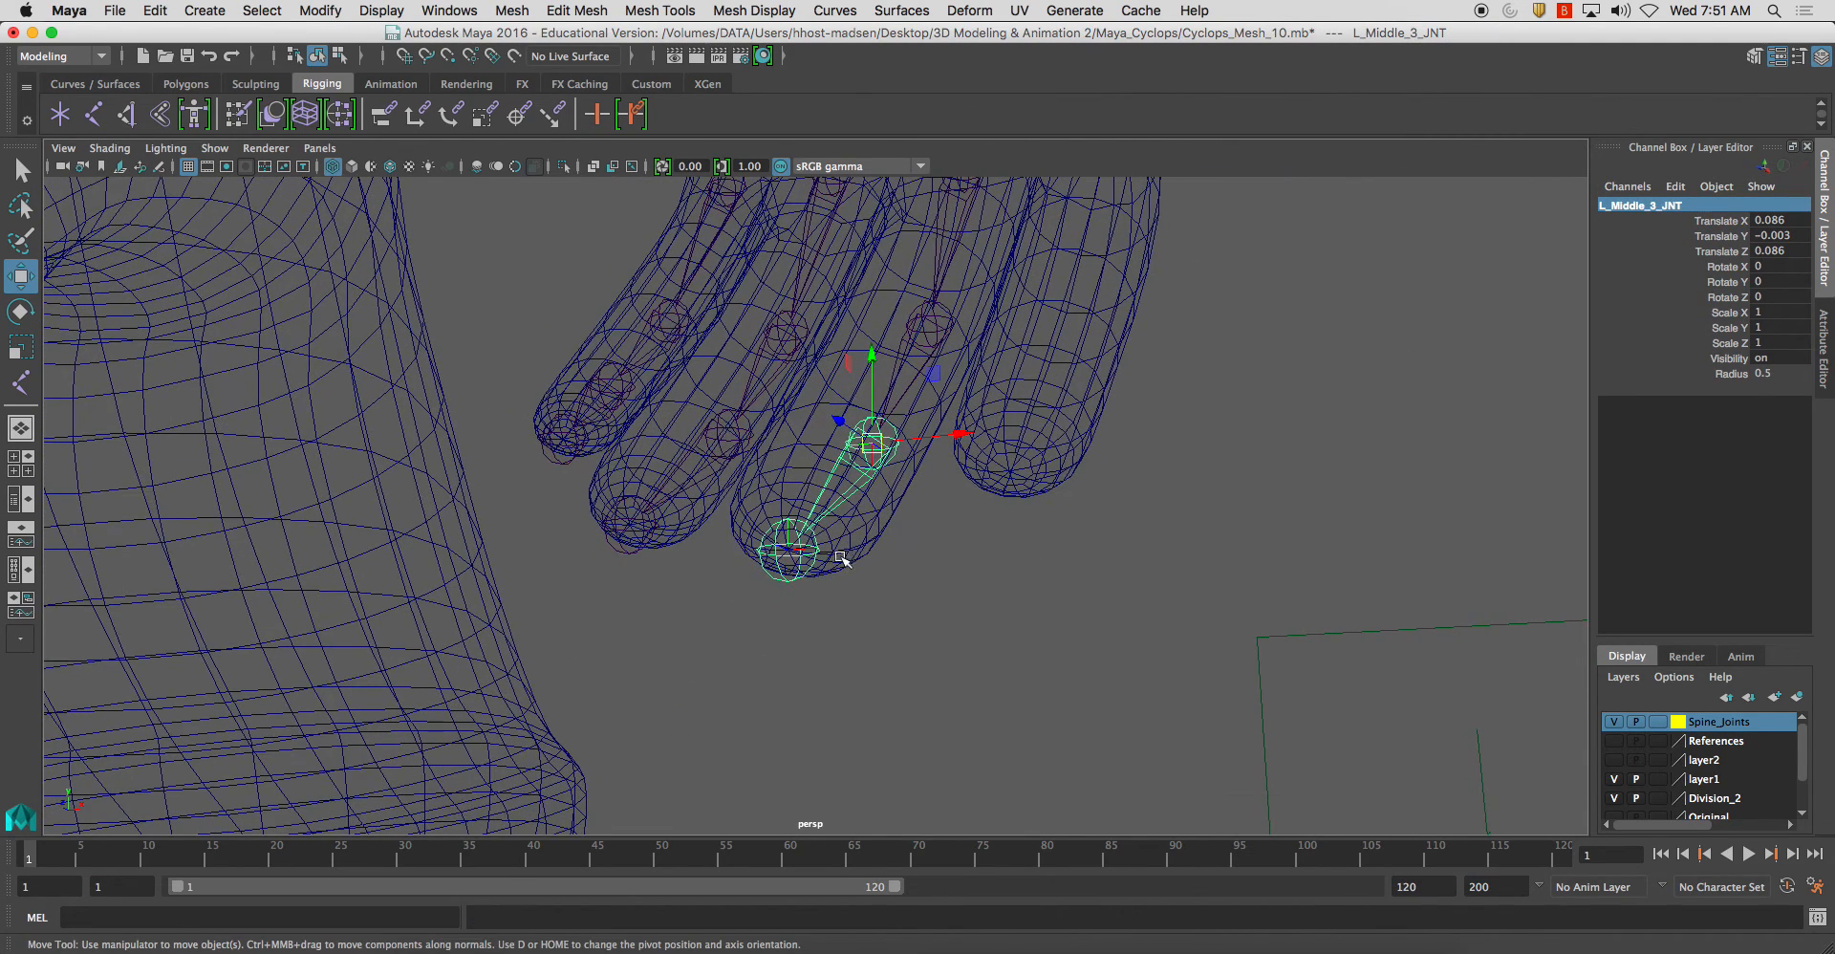
{"action": "left_click", "coordinate": [787, 551]}
{"action": "left_click", "coordinate": [1711, 204]}
{"action": "key", "text": "super+v"}
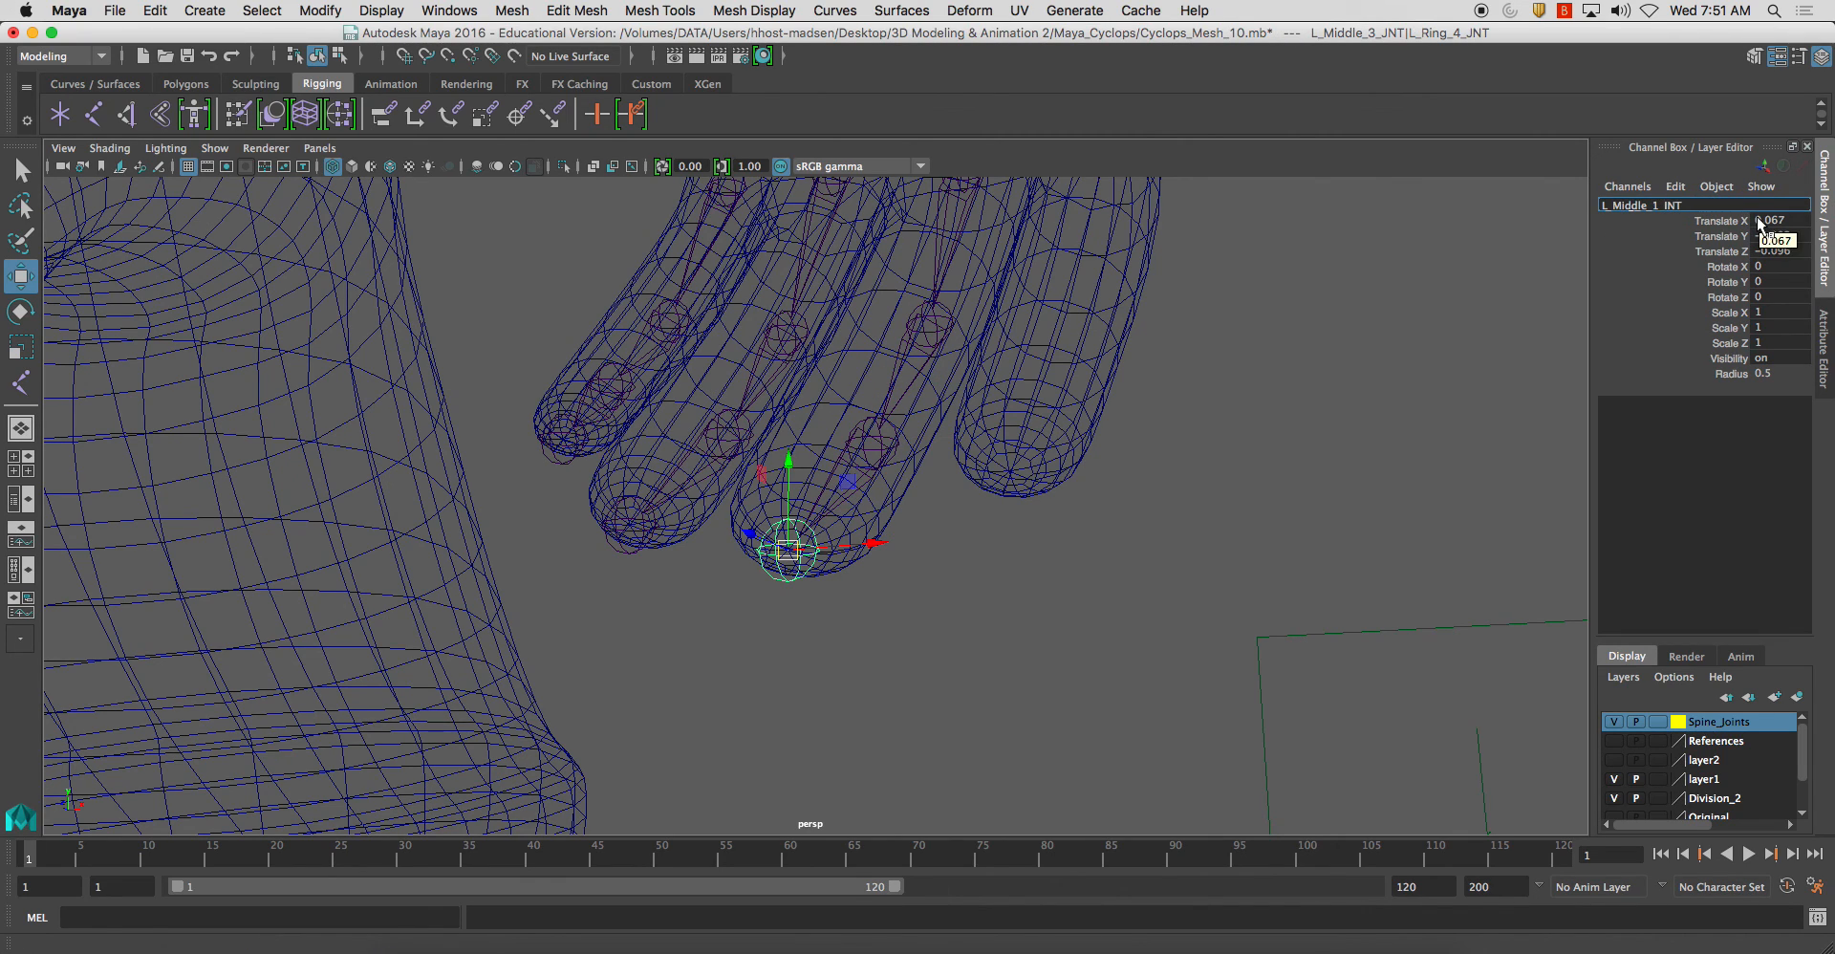
{"action": "type", "text": "4"}
{"action": "key", "text": "Return"}
Duplicate the middle finger joint chain and place the copy in the index finger, at about Translate X 1.233
{"action": "left_click_drag", "start_coordinate": [1549, 263], "coordinate": [1282, 409], "text": "alt"}
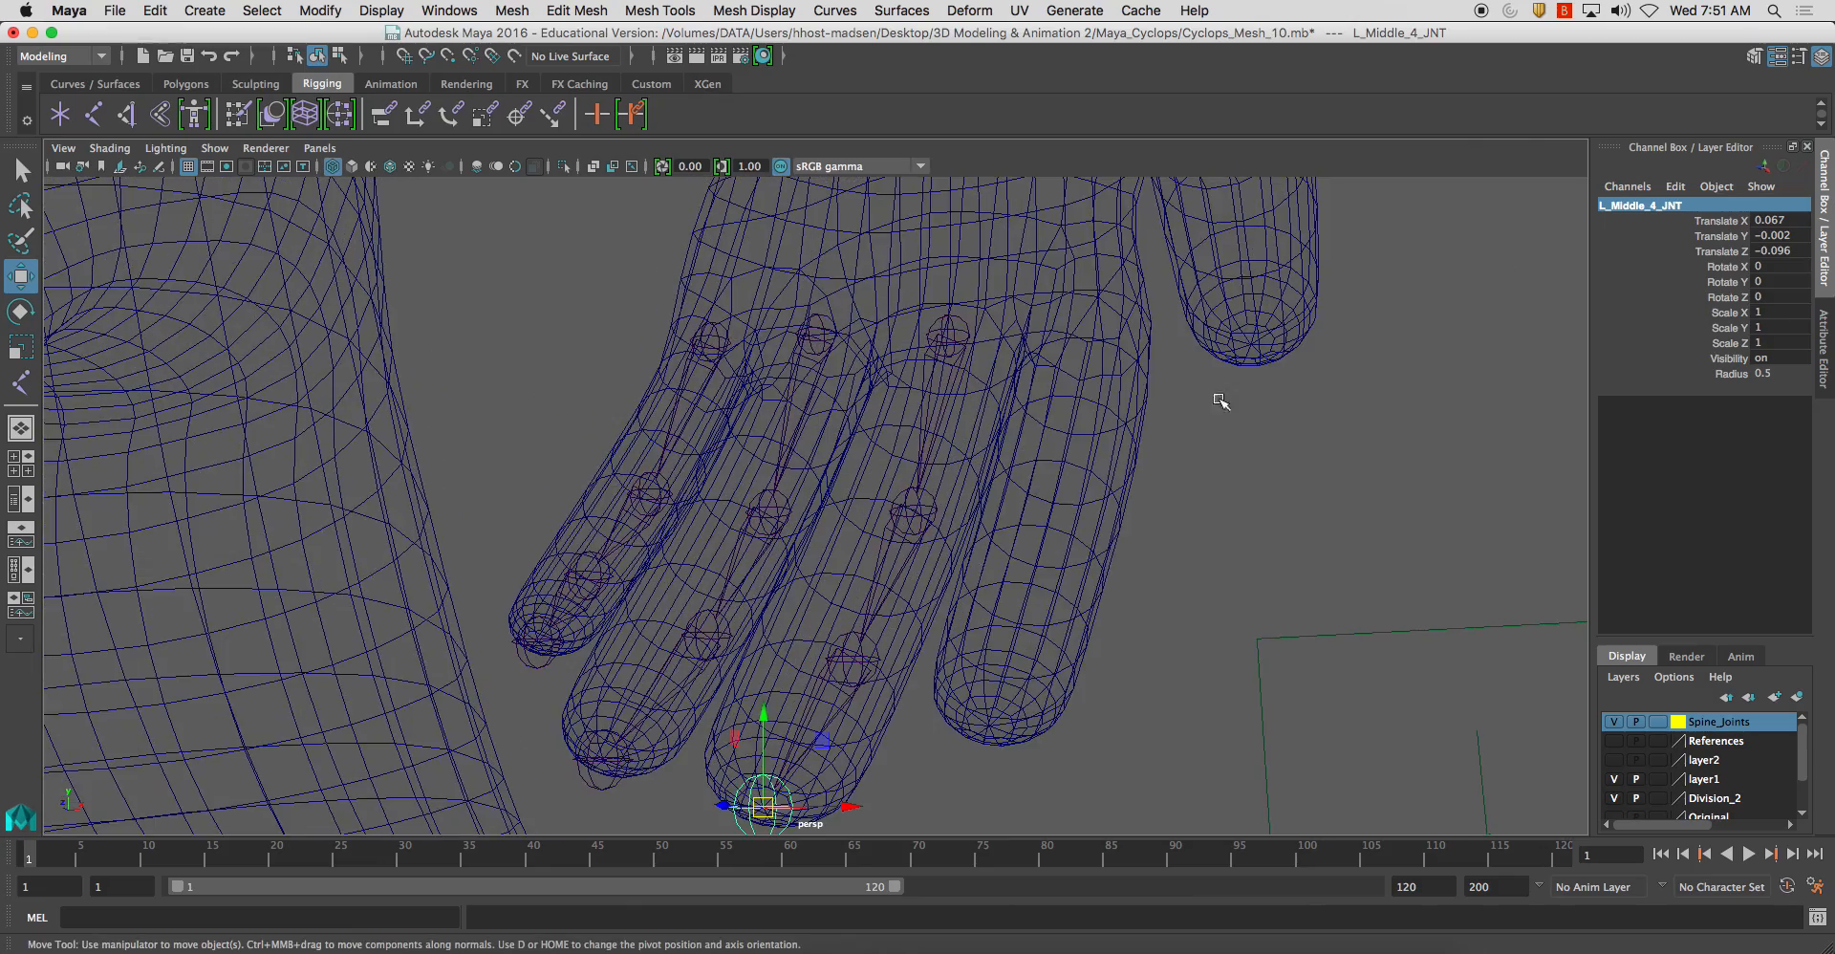
{"action": "left_click", "coordinate": [961, 324]}
{"action": "left_click_drag", "start_coordinate": [961, 323], "coordinate": [1181, 339], "text": "alt"}
{"action": "key", "text": "super+d"}
Move the new copy's end joint to the tip of the index finger, at about Translate X 0.037 and Z -0.068
{"action": "middle_click_drag", "start_coordinate": [1043, 633], "coordinate": [994, 292], "text": "alt"}
{"action": "left_click", "coordinate": [983, 461]}
{"action": "left_click", "coordinate": [954, 448]}
{"action": "key", "text": "d"}
{"action": "key", "text": "v"}
{"action": "left_click_drag", "start_coordinate": [957, 447], "coordinate": [728, 466]}
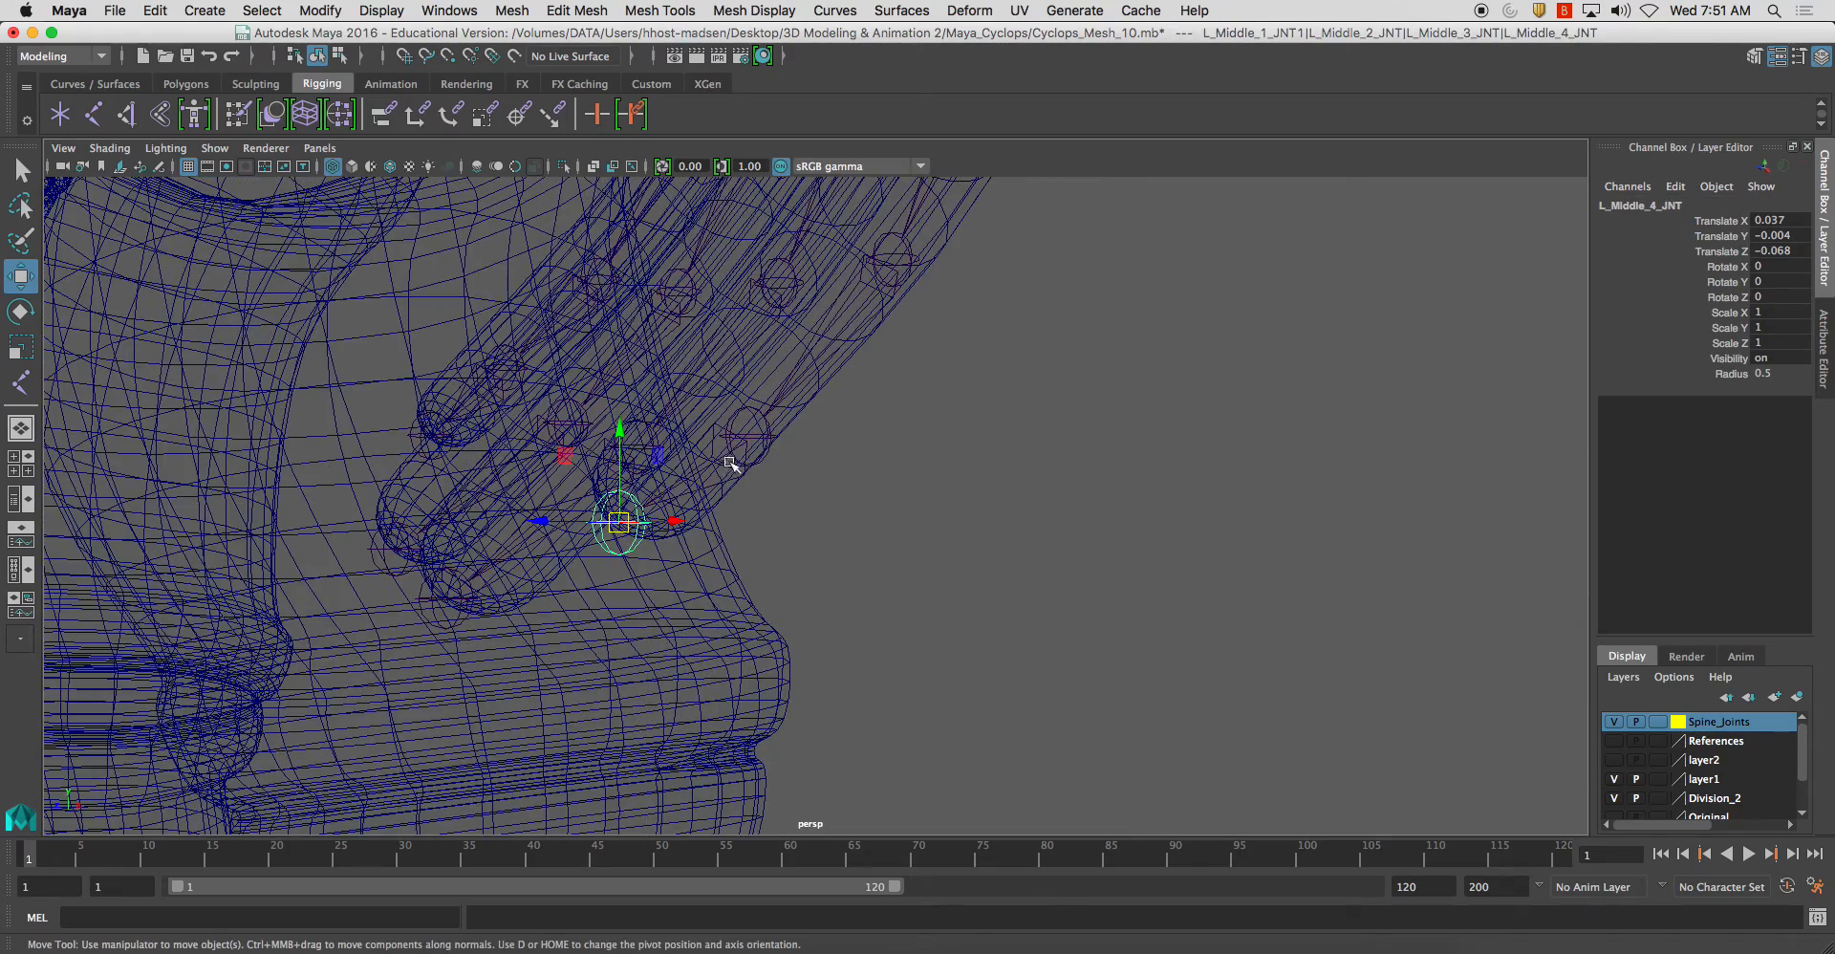
Reposition the new copy's third joint at the index finger's last knuckle, at about Translate X 0.069 and Z 0.076
{"action": "left_click", "coordinate": [751, 432]}
{"action": "left_click_drag", "start_coordinate": [749, 340], "coordinate": [750, 310]}
{"action": "left_click_drag", "start_coordinate": [686, 394], "coordinate": [704, 394]}
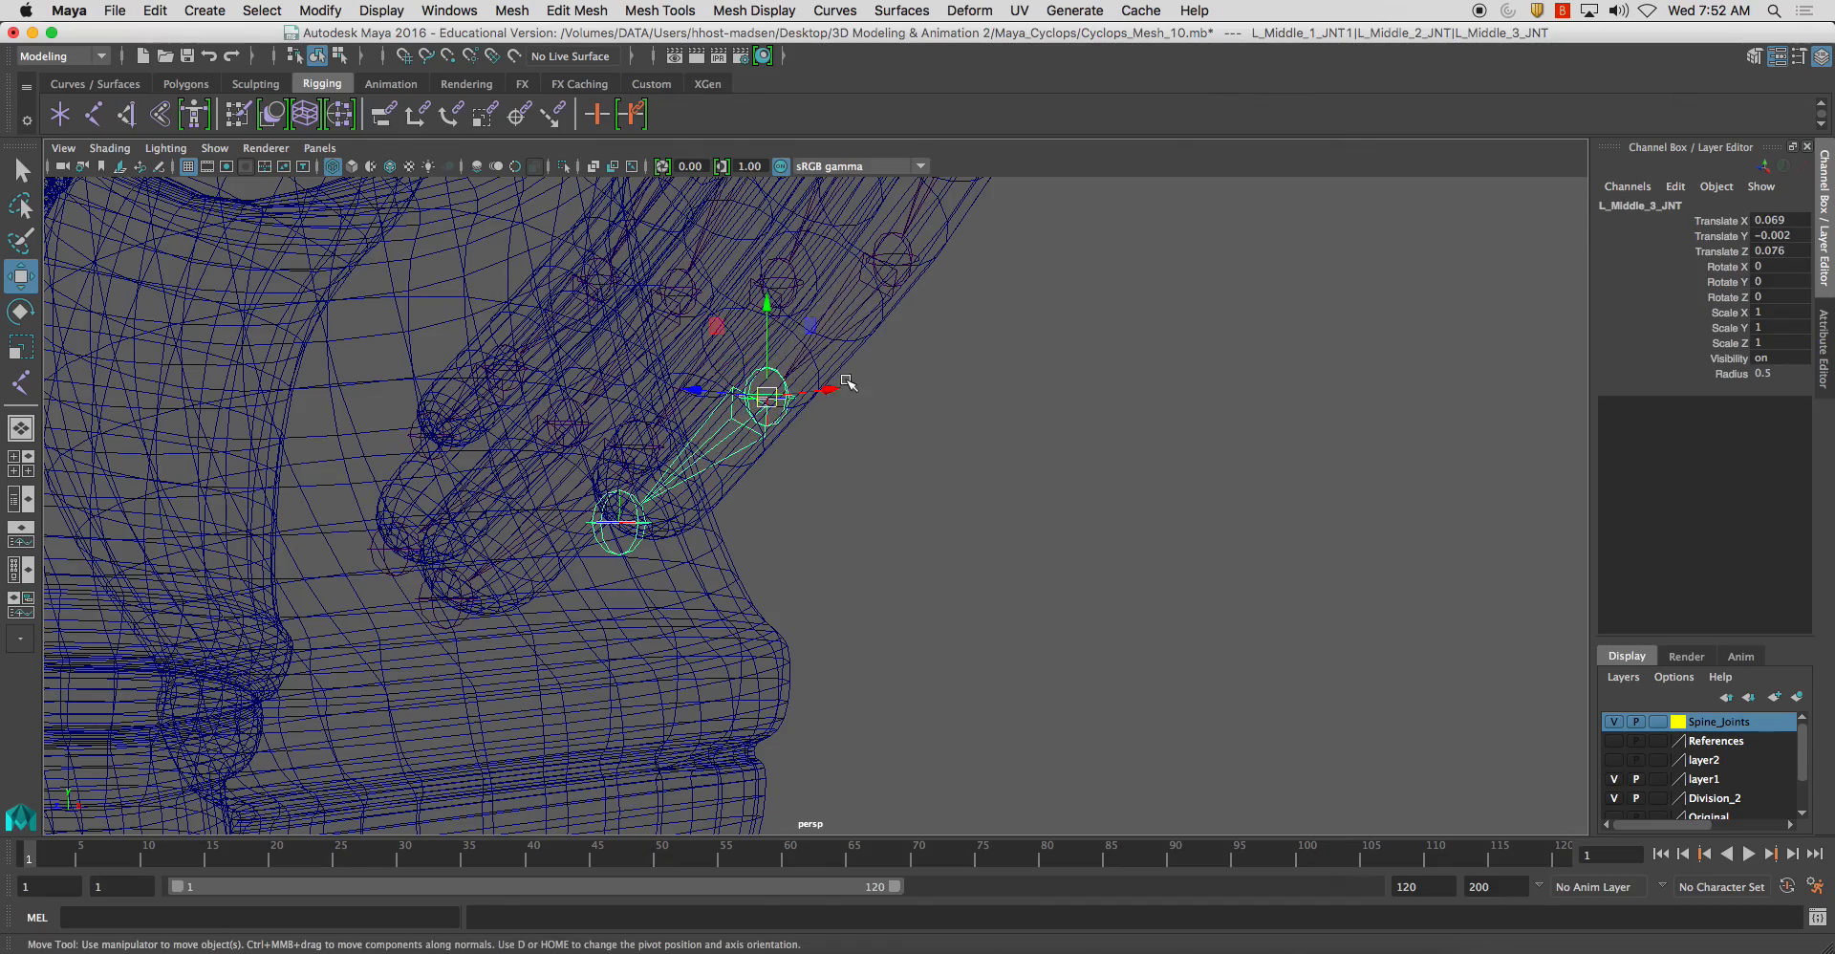
Reposition the new copy's second joint at the index finger's middle knuckle, at about Translate X 0.124 and Z -0.083
{"action": "left_click_drag", "start_coordinate": [847, 383], "coordinate": [834, 449], "text": "alt"}
{"action": "left_click", "coordinate": [846, 511]}
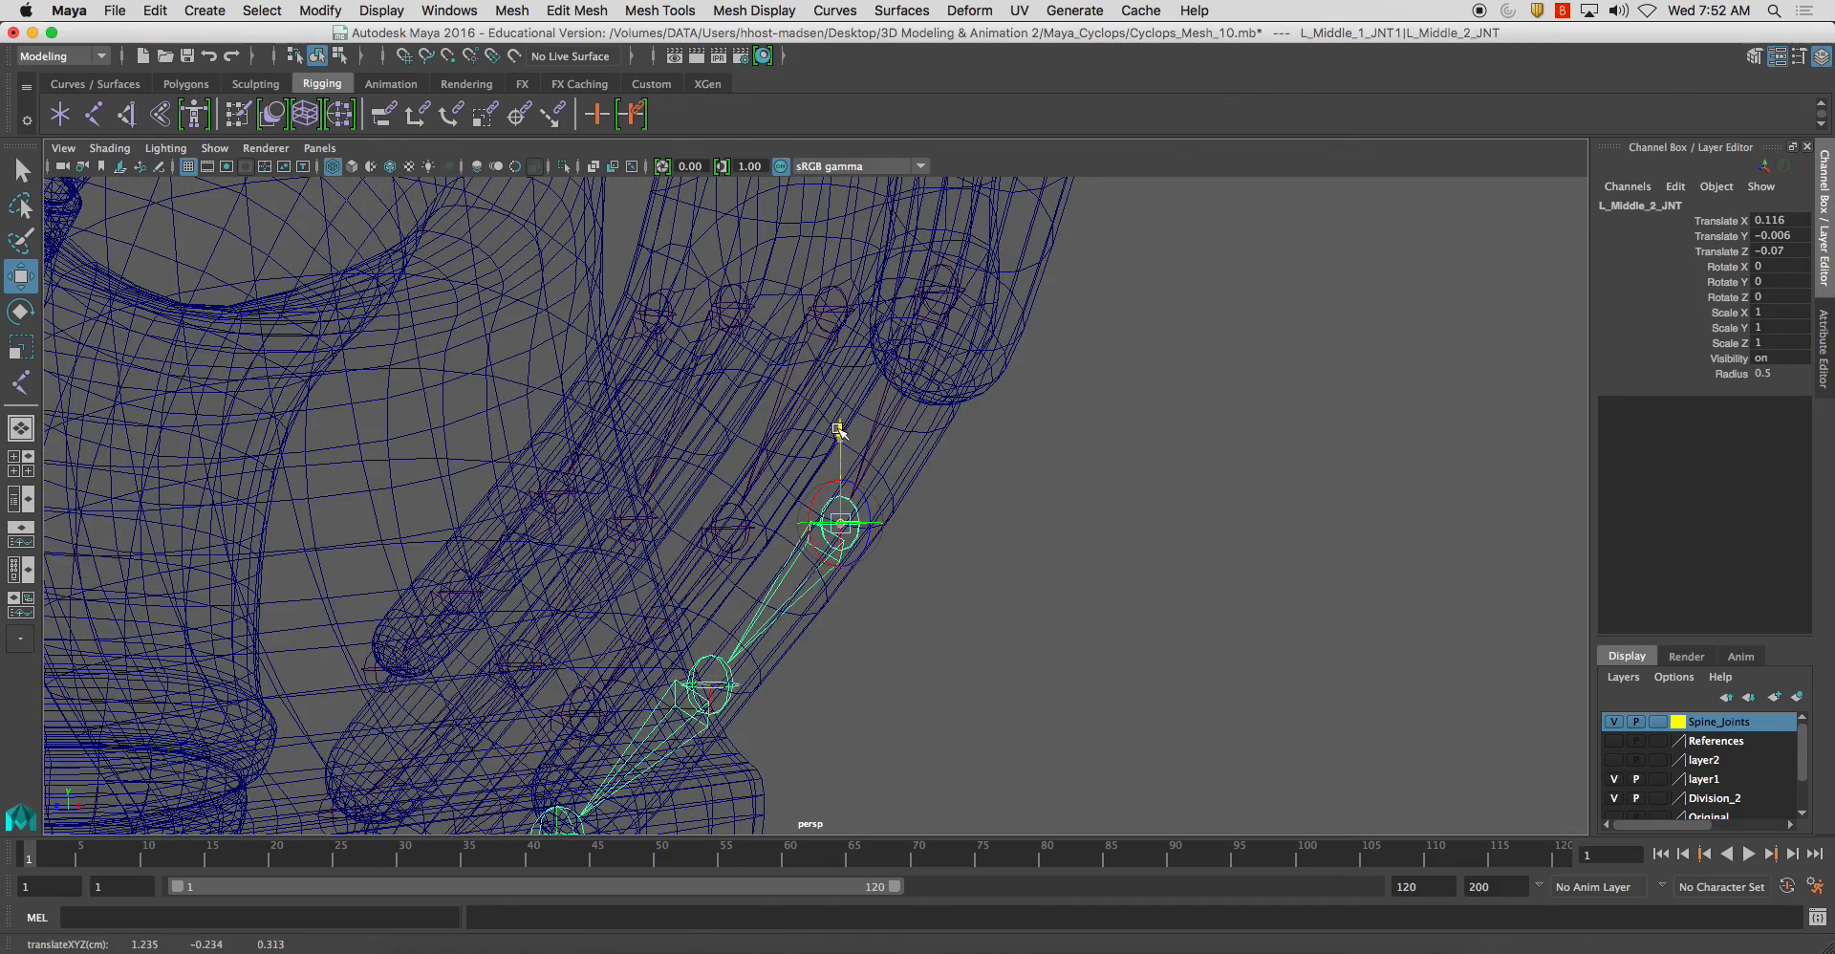
{"action": "left_click_drag", "start_coordinate": [772, 526], "coordinate": [751, 526]}
{"action": "left_click_drag", "start_coordinate": [815, 434], "coordinate": [815, 443]}
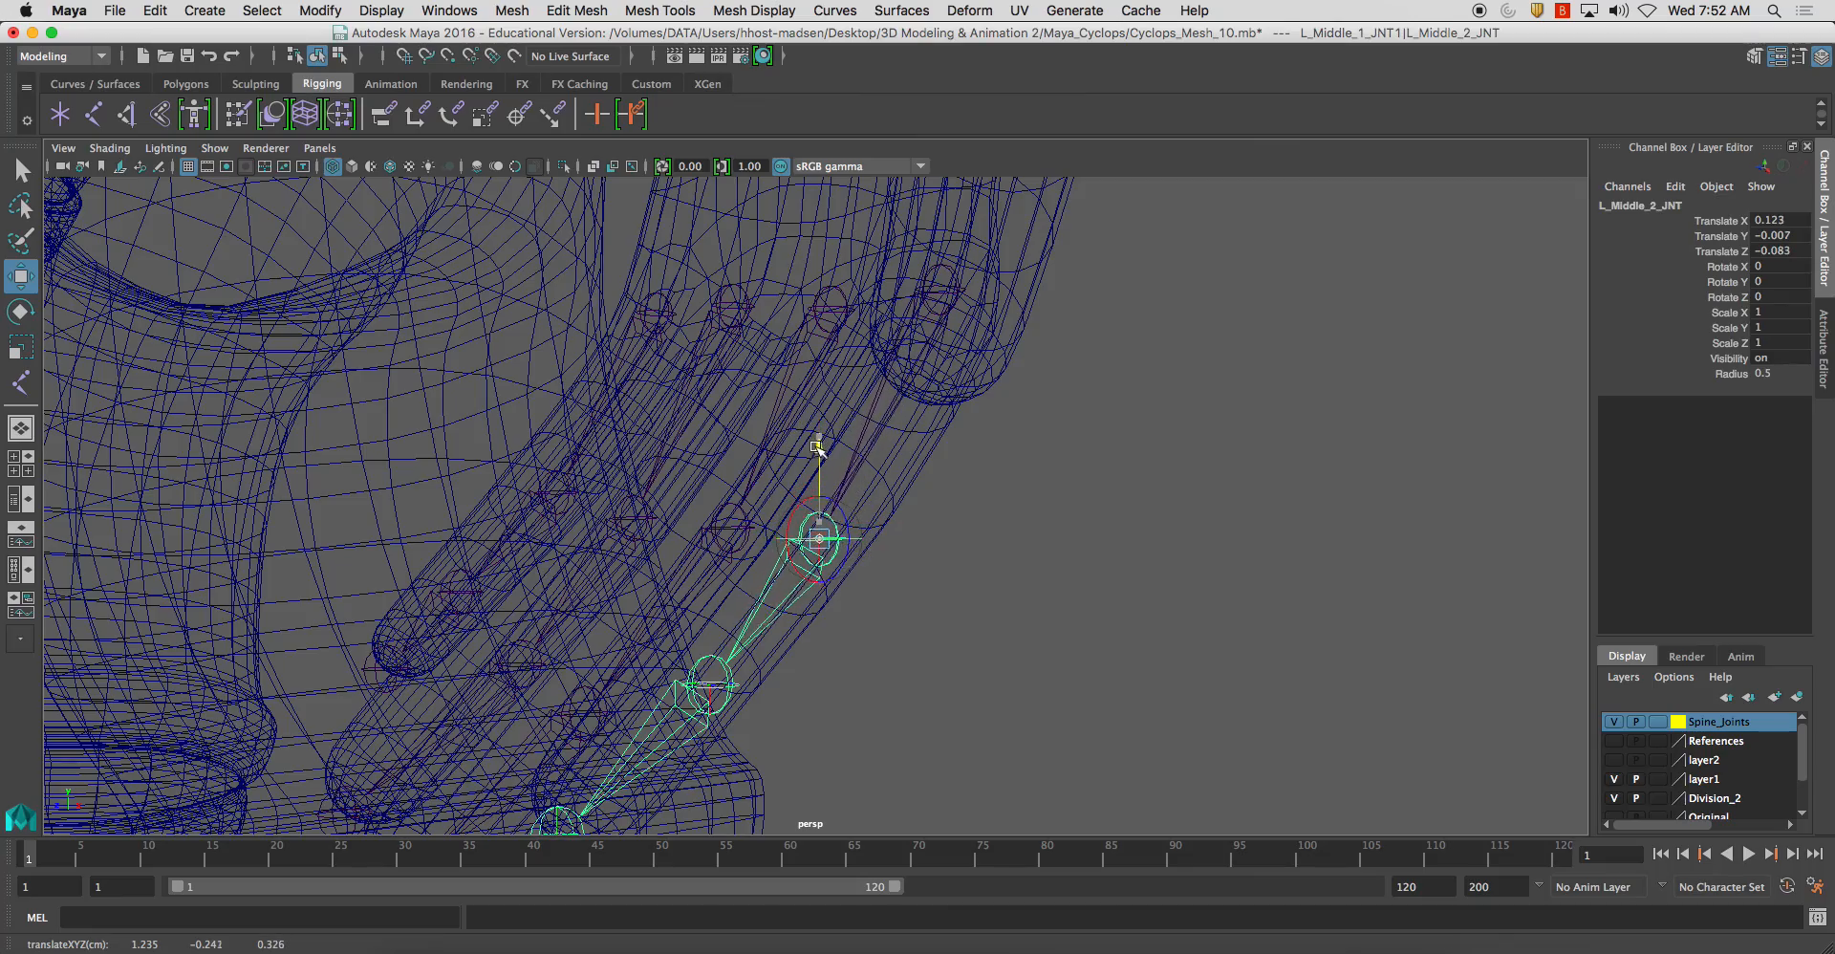
Rename the index finger chain's root joint as L_Index_1_JNT and copy that name
{"action": "left_click_drag", "start_coordinate": [955, 410], "coordinate": [1074, 479], "text": "alt"}
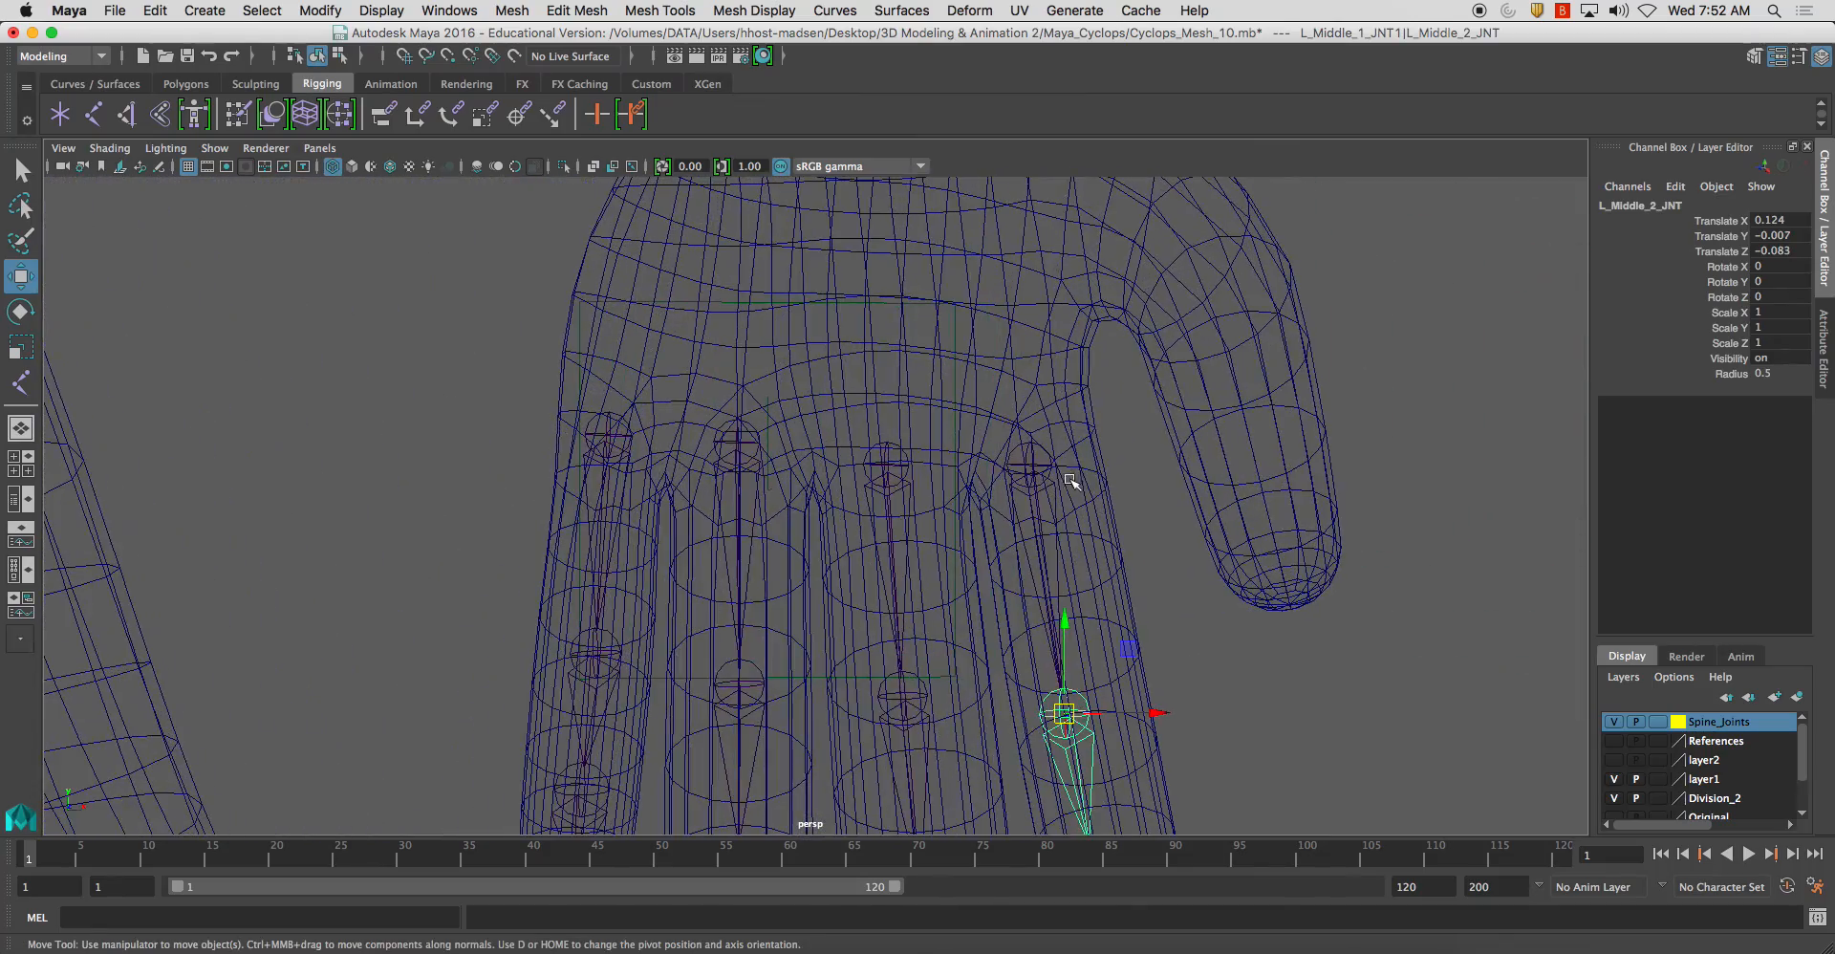
{"action": "left_click", "coordinate": [1035, 464]}
{"action": "double_click", "coordinate": [1630, 206]}
{"action": "type", "text": "L_Index_1_"}
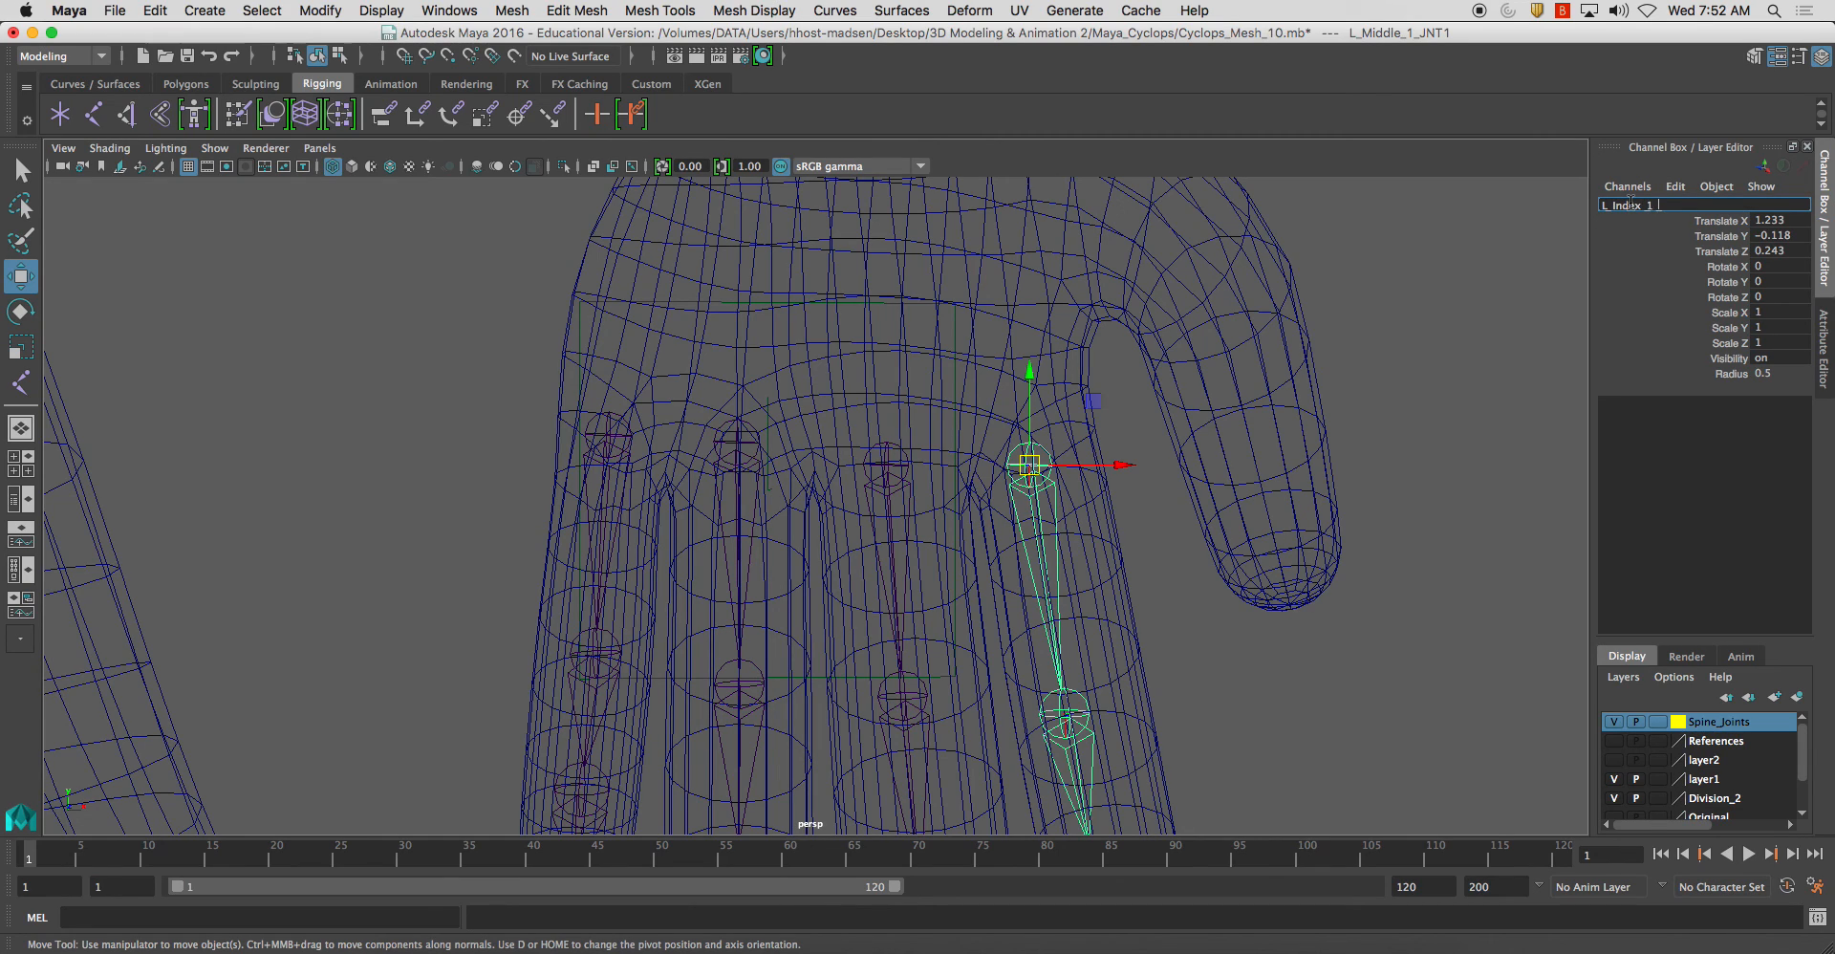
{"action": "type", "text": "JNT"}
{"action": "key", "text": "Return"}
{"action": "double_click", "coordinate": [1639, 207]}
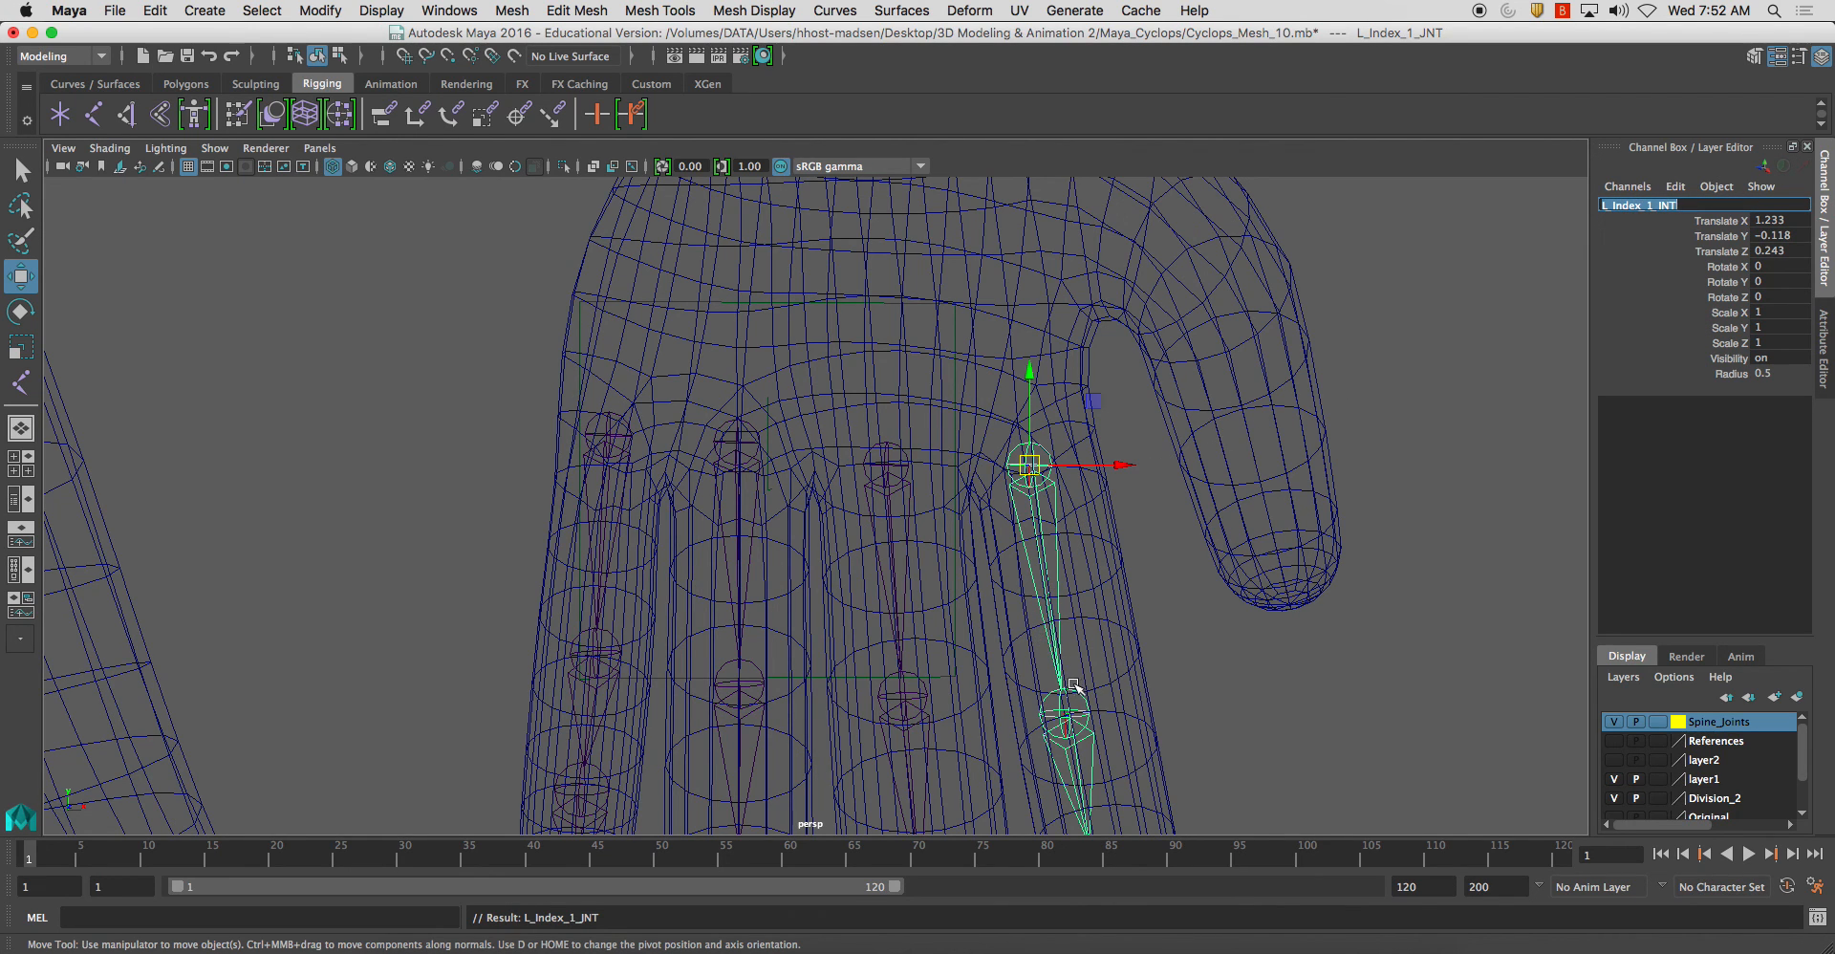
Rename the index finger chain's second joint as L_Index_2_JNT, reusing the copied root joint name
{"action": "left_click", "coordinate": [1136, 623]}
{"action": "left_click_drag", "start_coordinate": [1137, 624], "coordinate": [1149, 599], "text": "alt"}
{"action": "left_click", "coordinate": [1091, 667]}
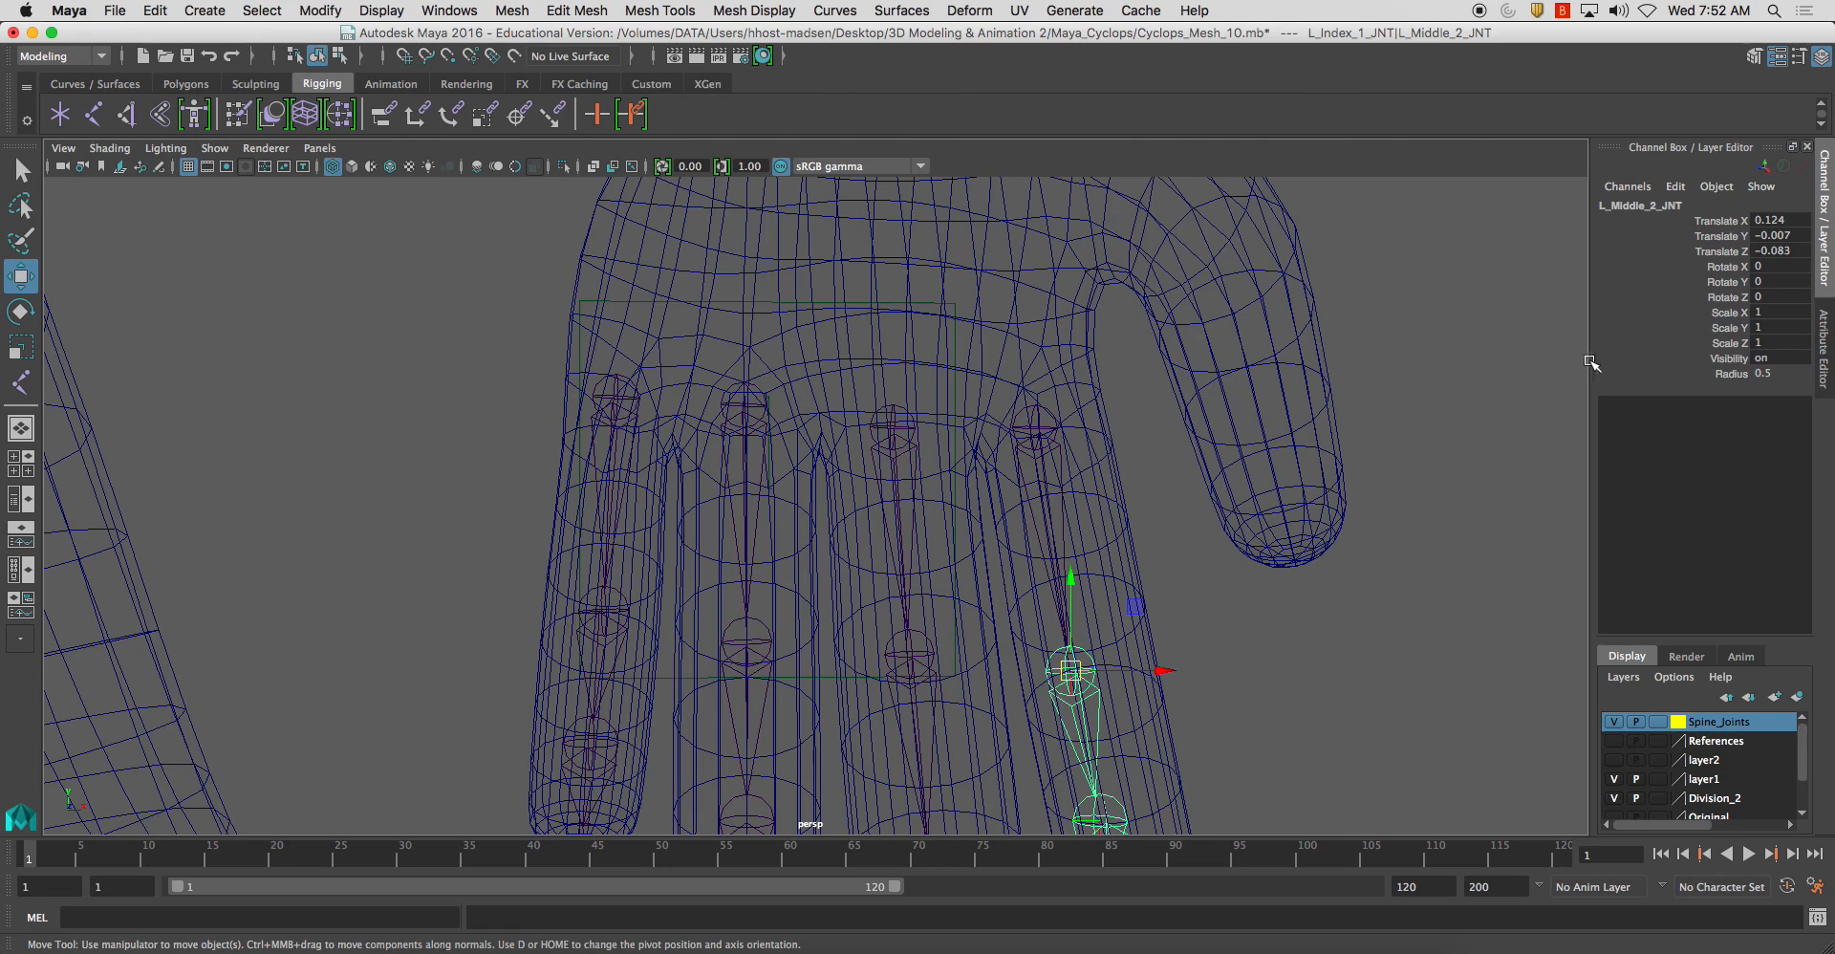
{"action": "double_click", "coordinate": [1667, 206]}
{"action": "left_click", "coordinate": [1667, 206]}
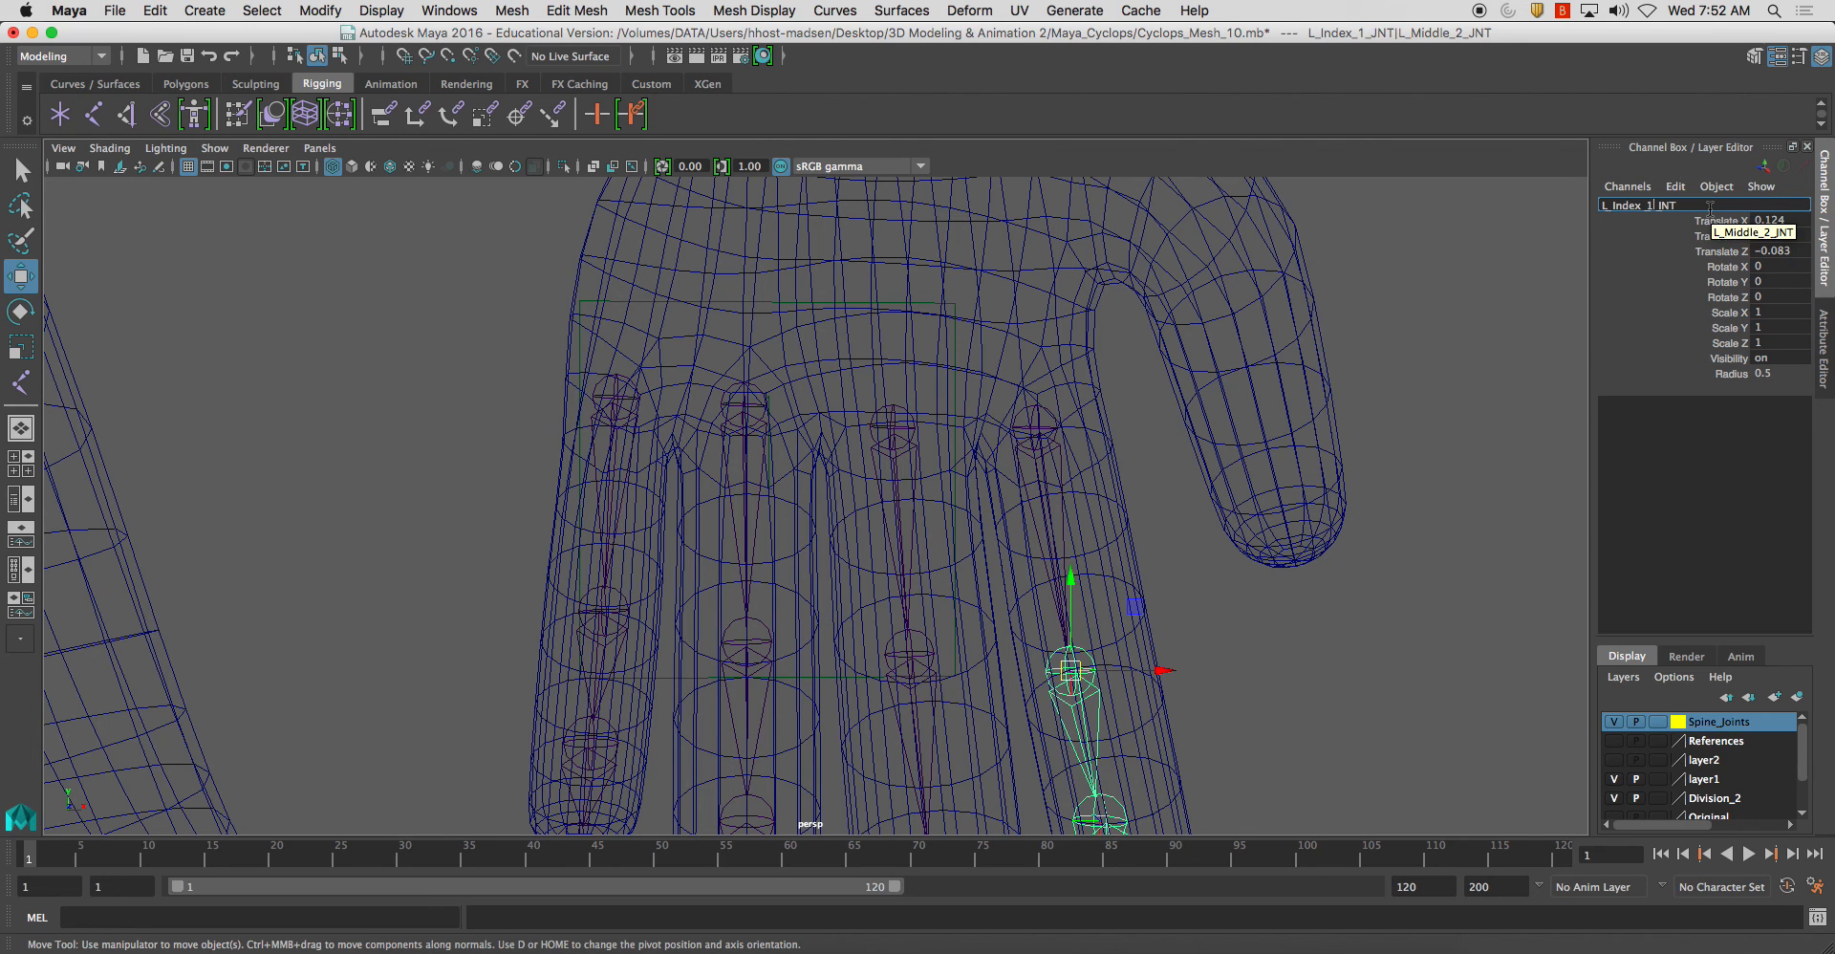
{"action": "key", "text": "BackSpace"}
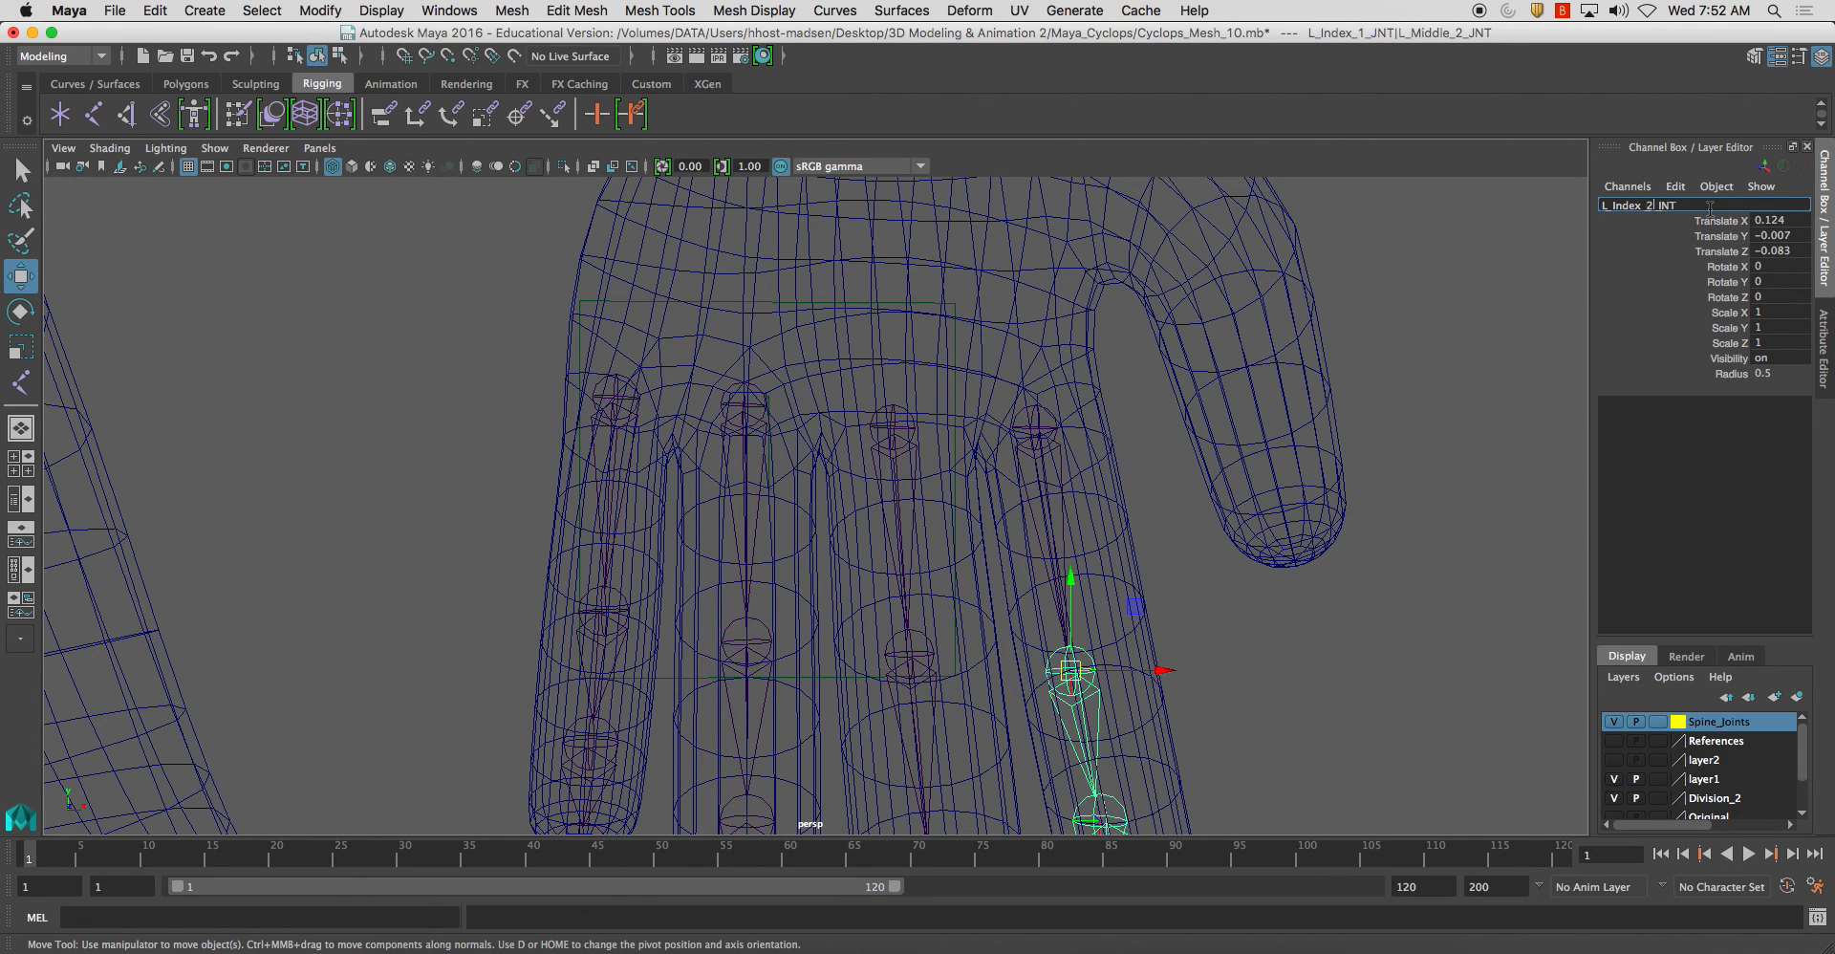
{"action": "key", "text": "Return"}
Rename the index finger chain's third joint as L_Index_3_JNT
{"action": "left_click_drag", "start_coordinate": [1482, 369], "coordinate": [1119, 653], "text": "alt"}
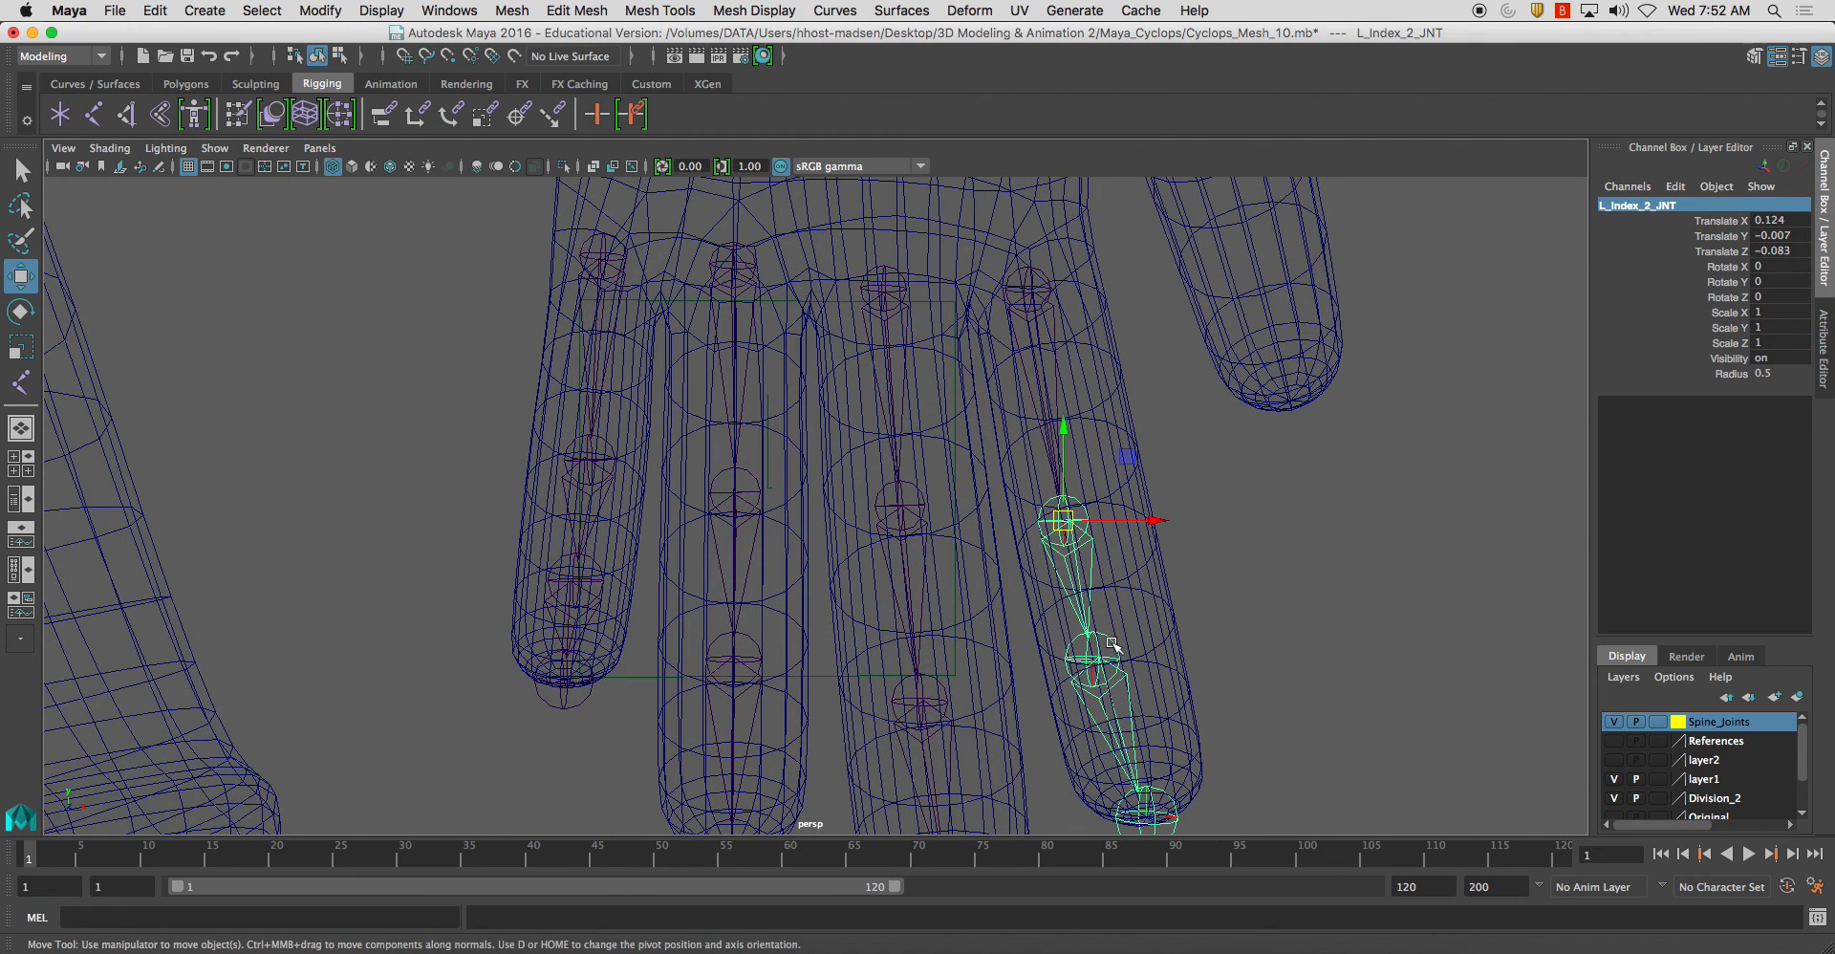
{"action": "left_click", "coordinate": [1095, 655]}
{"action": "double_click", "coordinate": [1653, 205]}
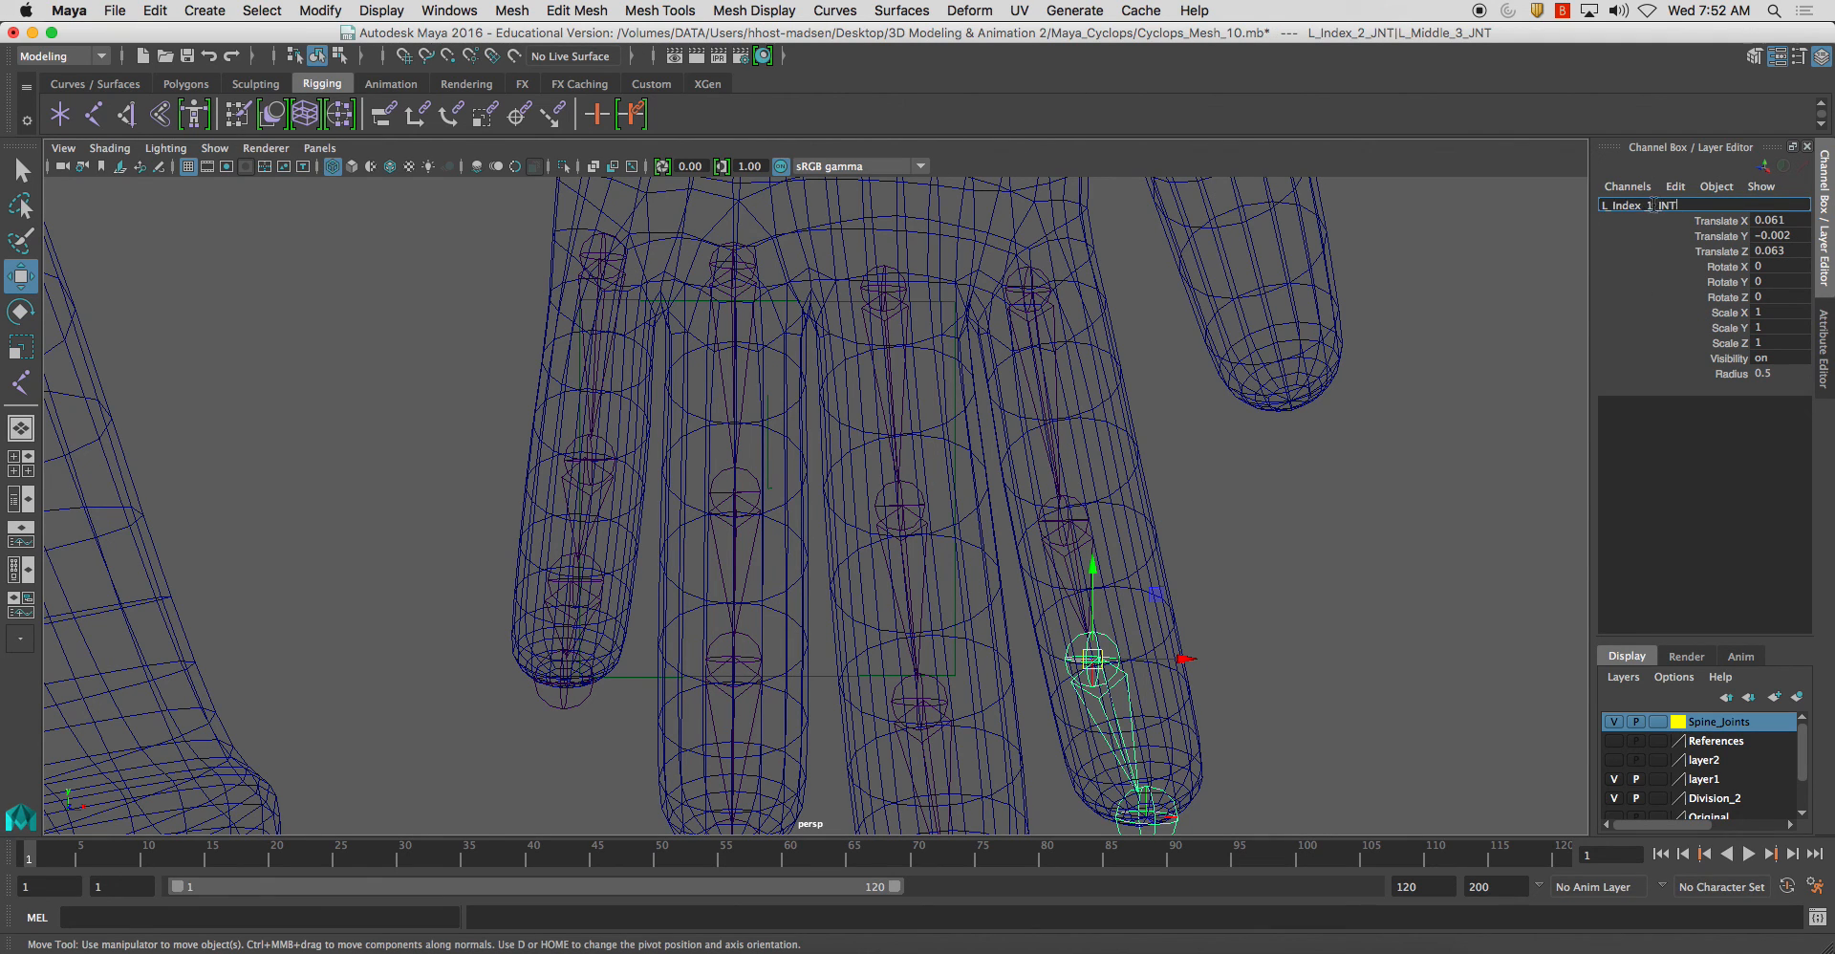
{"action": "key", "text": "BackSpace"}
{"action": "type", "text": "3"}
{"action": "key", "text": "Return"}
Rename the end joint at the index fingertip as L_Index_4_JNT
{"action": "left_click_drag", "start_coordinate": [1434, 450], "coordinate": [1114, 743], "text": "alt"}
{"action": "left_click", "coordinate": [1106, 693]}
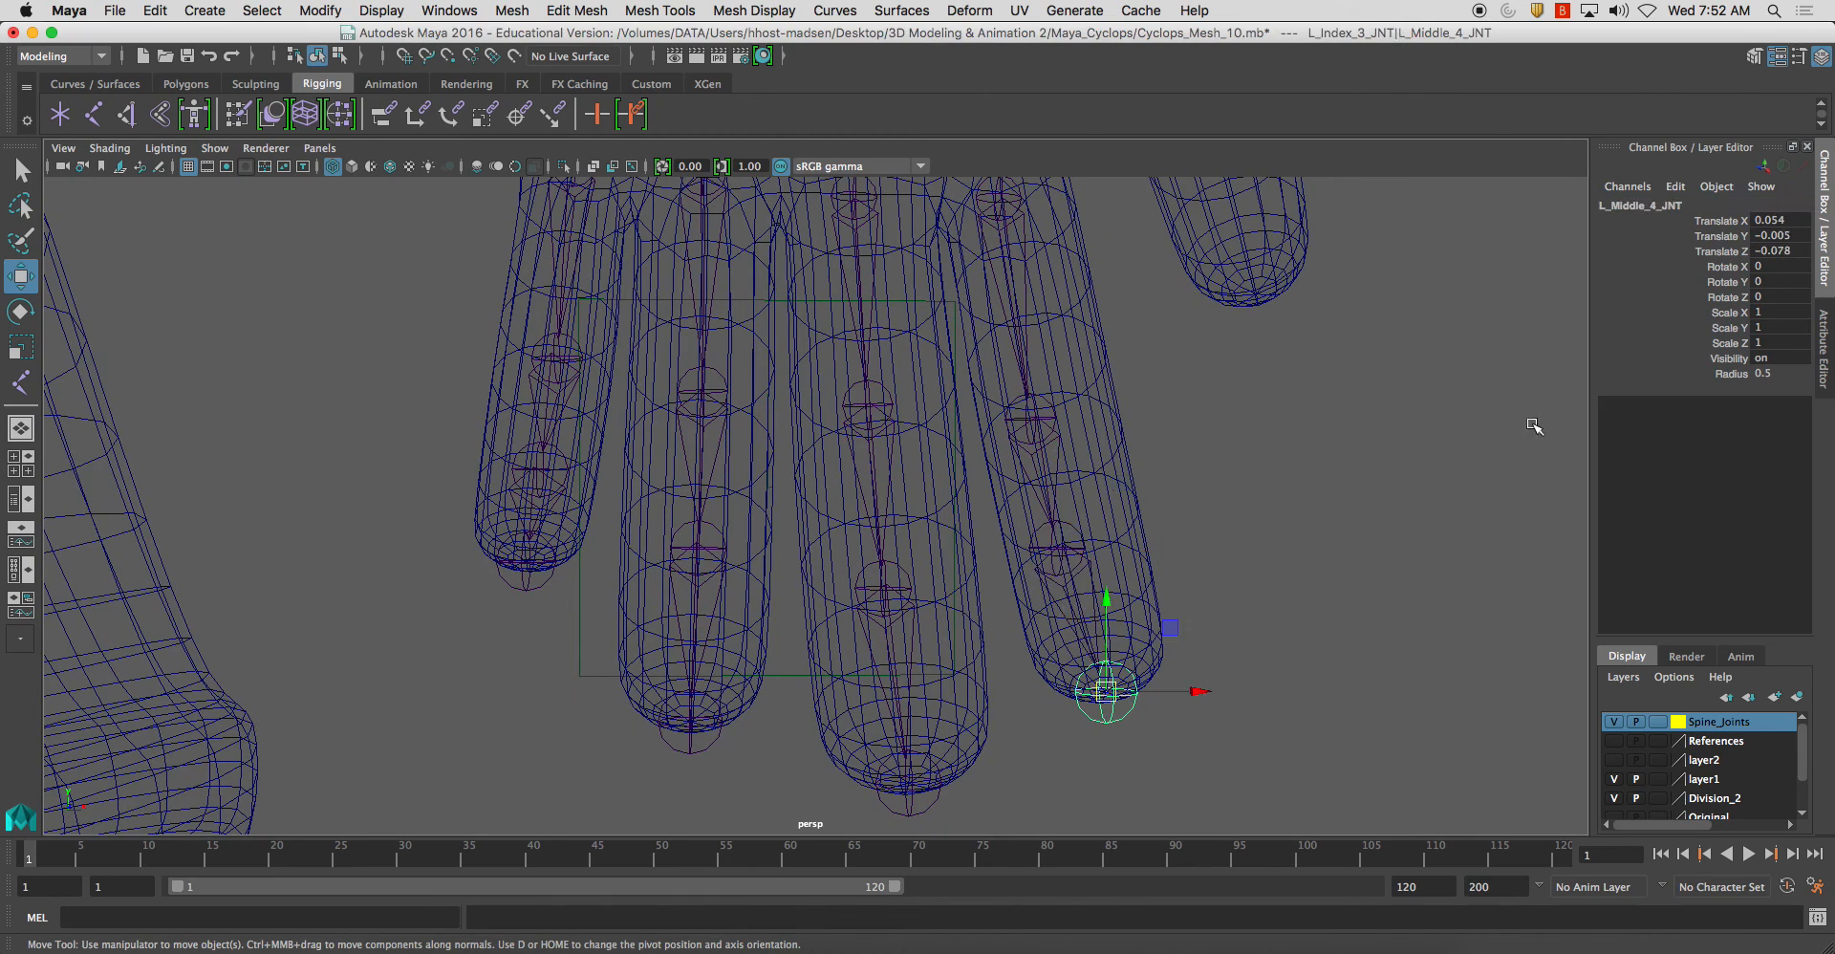
{"action": "double_click", "coordinate": [1671, 210]}
{"action": "type", "text": "L_Index_1_JNT"}
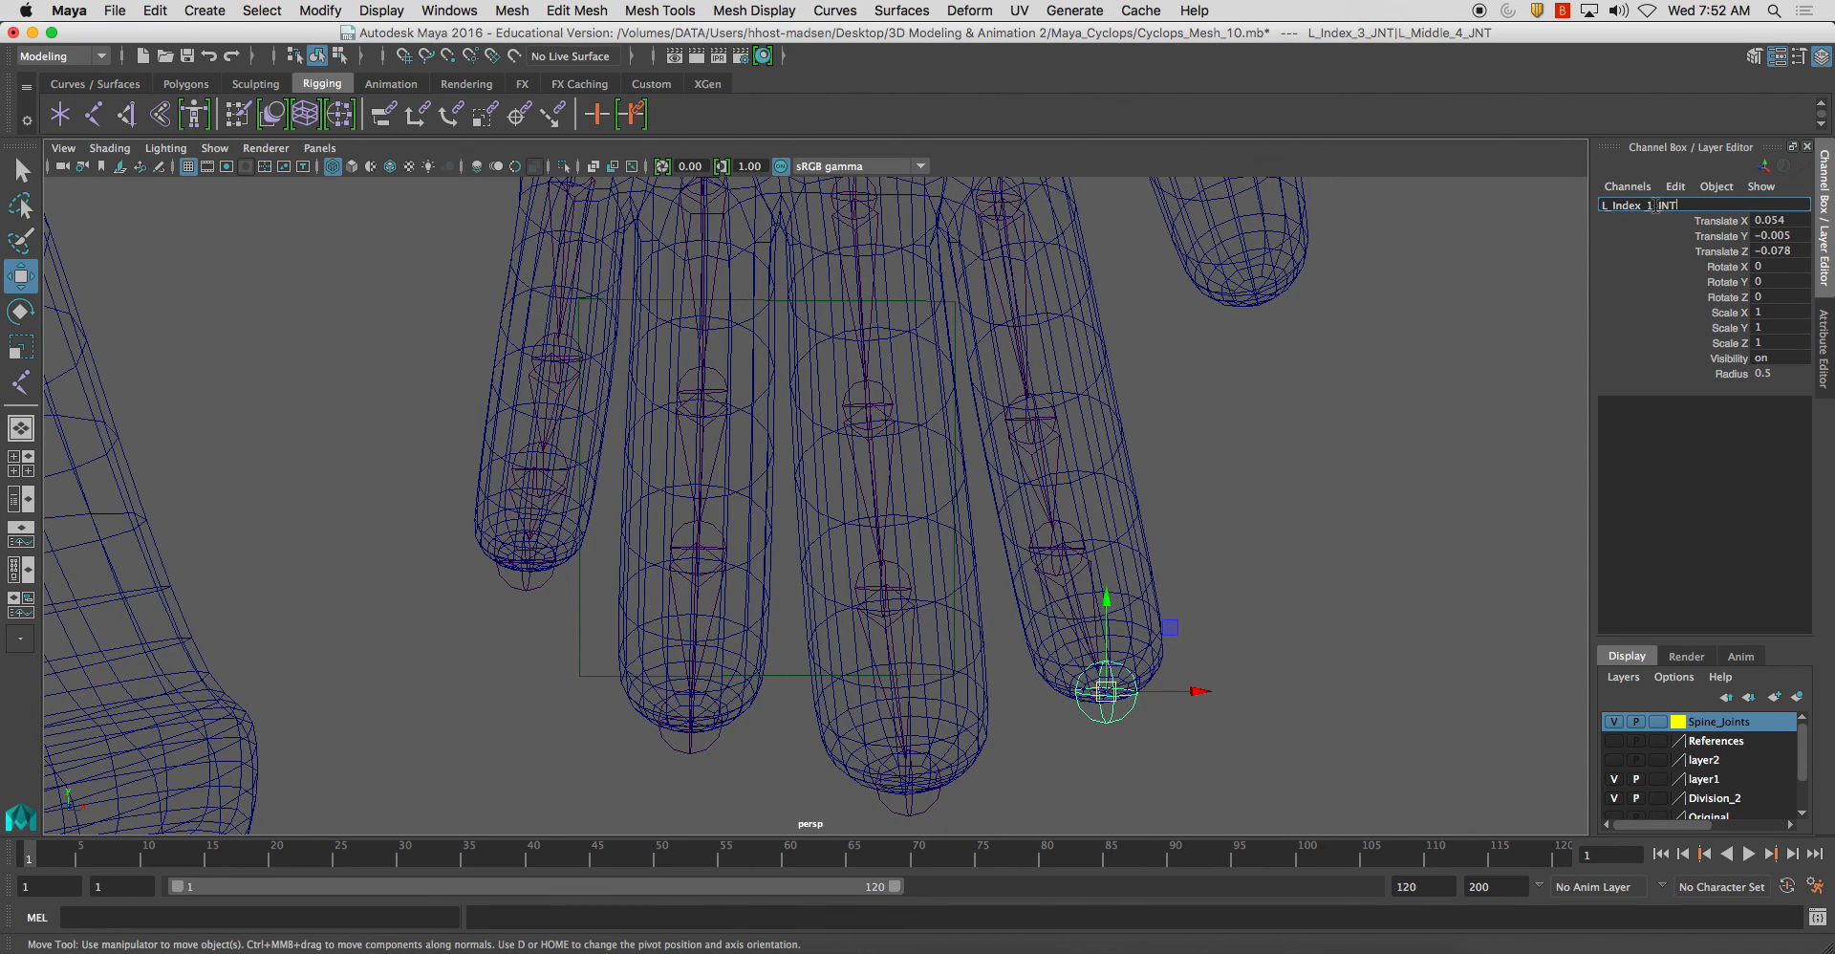
{"action": "key", "text": "BackSpace"}
{"action": "type", "text": "4"}
{"action": "key", "text": "Return"}
Examine the left hand's wireframe around the palm and thumb from several angles
{"action": "left_click_drag", "start_coordinate": [1242, 574], "coordinate": [1201, 496], "text": "alt"}
{"action": "left_click_drag", "start_coordinate": [978, 389], "coordinate": [1011, 367], "text": "alt"}
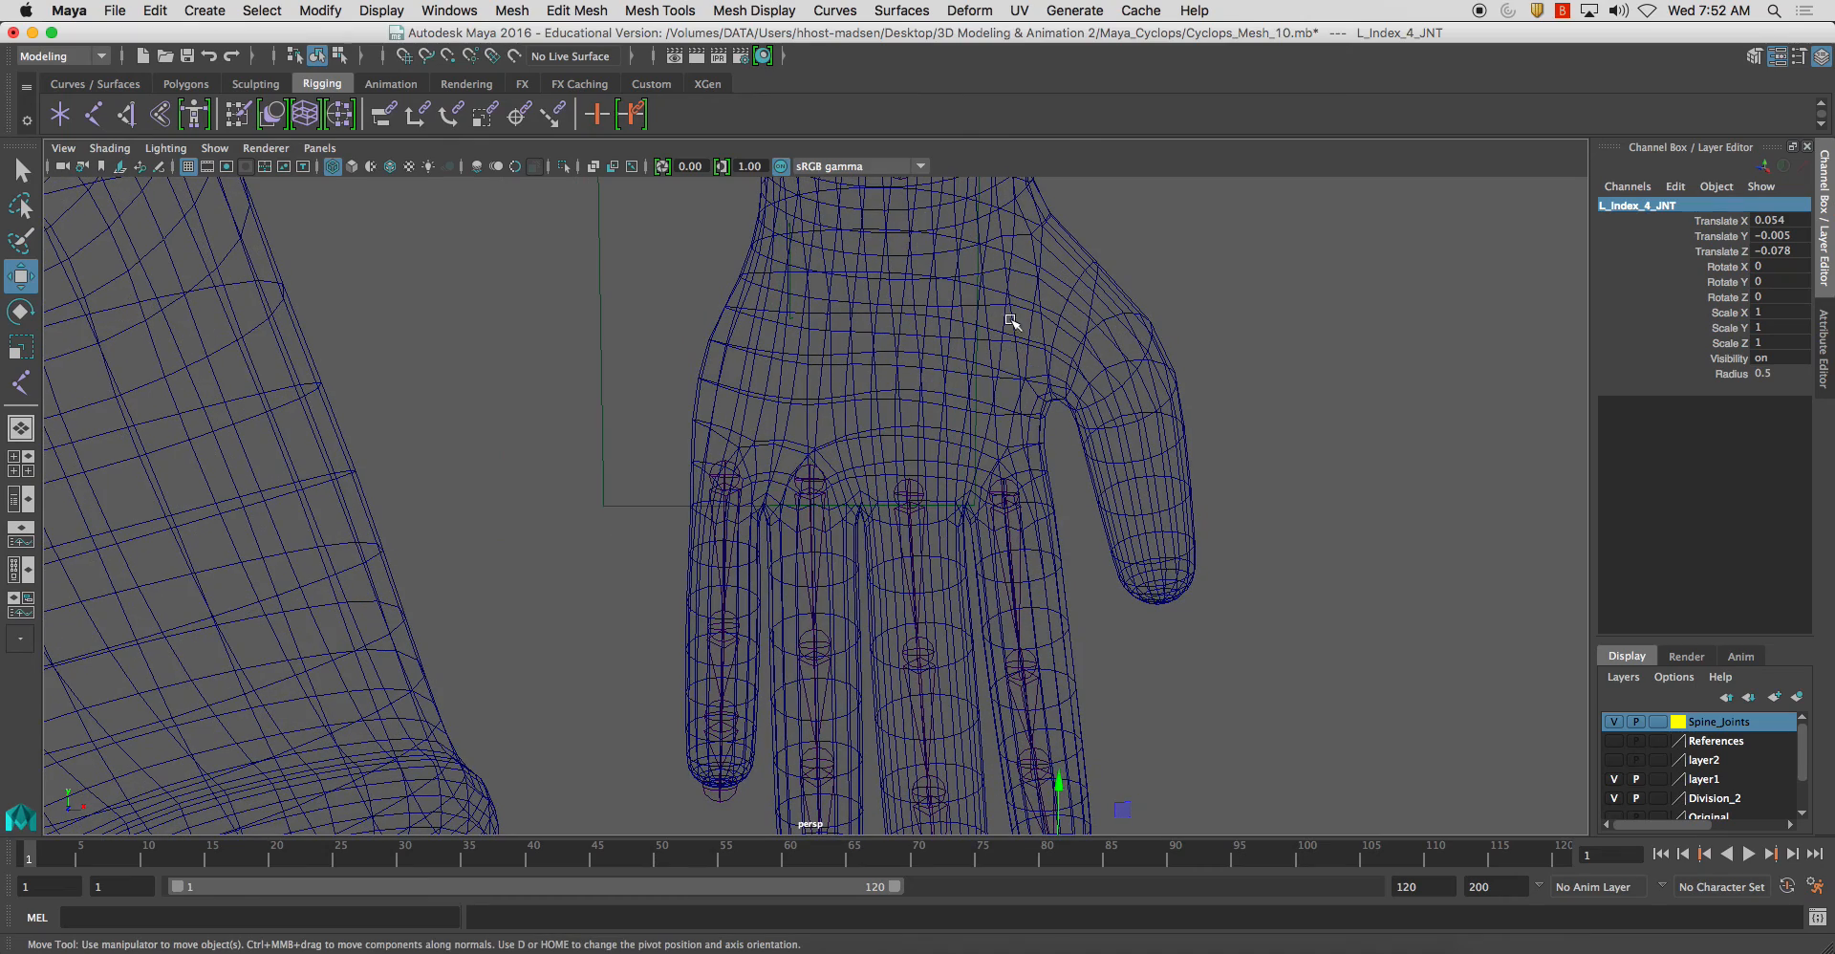
{"action": "left_click_drag", "start_coordinate": [995, 299], "coordinate": [982, 282], "text": "alt"}
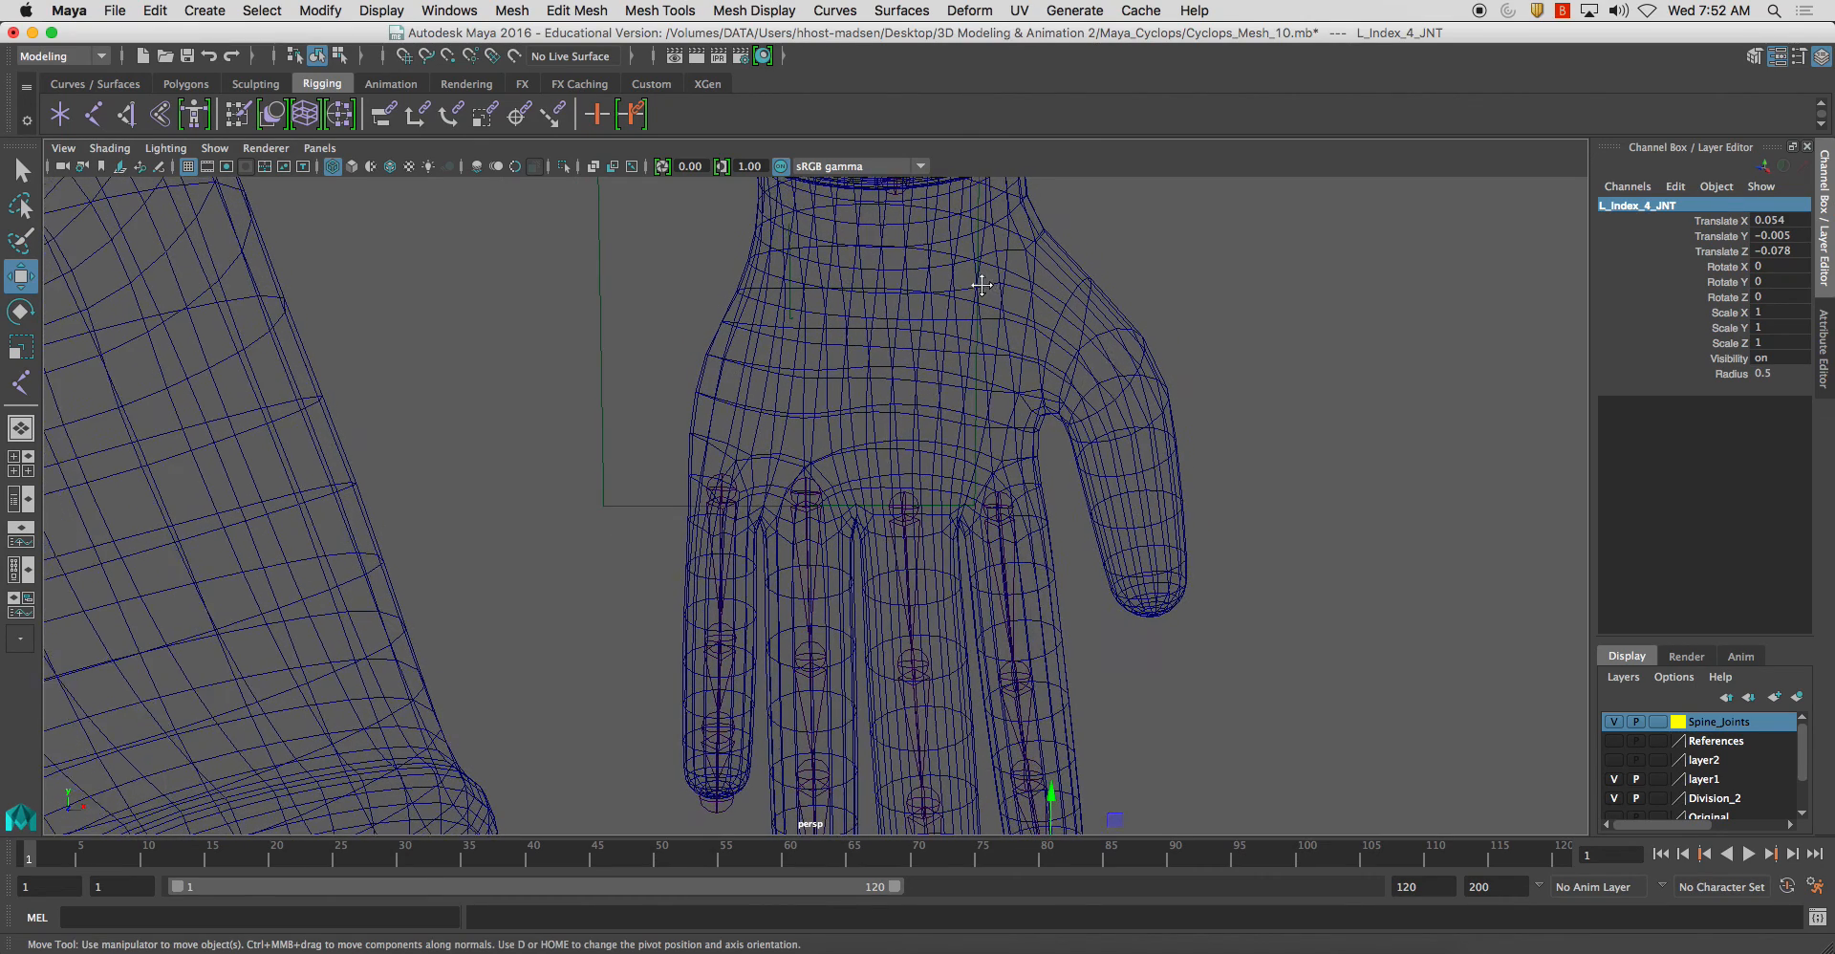
{"action": "middle_click_drag", "start_coordinate": [981, 282], "coordinate": [982, 294], "text": "alt"}
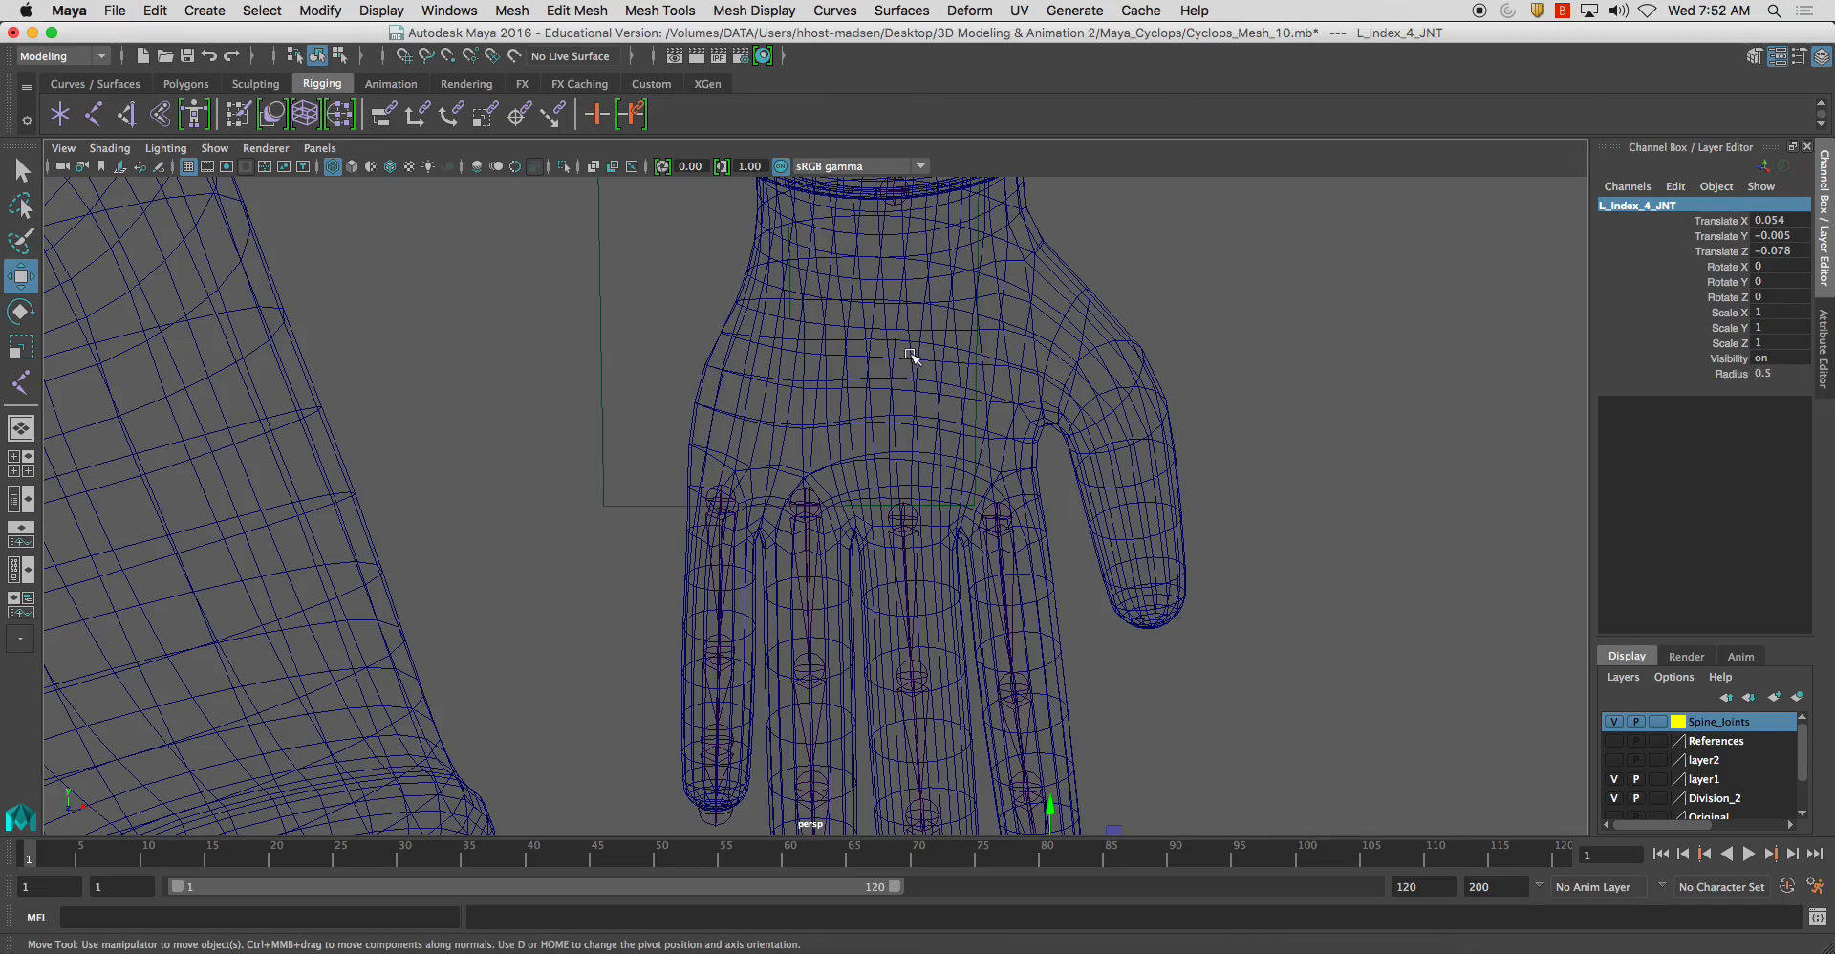
{"action": "left_click_drag", "start_coordinate": [922, 337], "coordinate": [947, 393], "text": "alt"}
{"action": "left_click_drag", "start_coordinate": [1066, 456], "coordinate": [1031, 455], "text": "alt"}
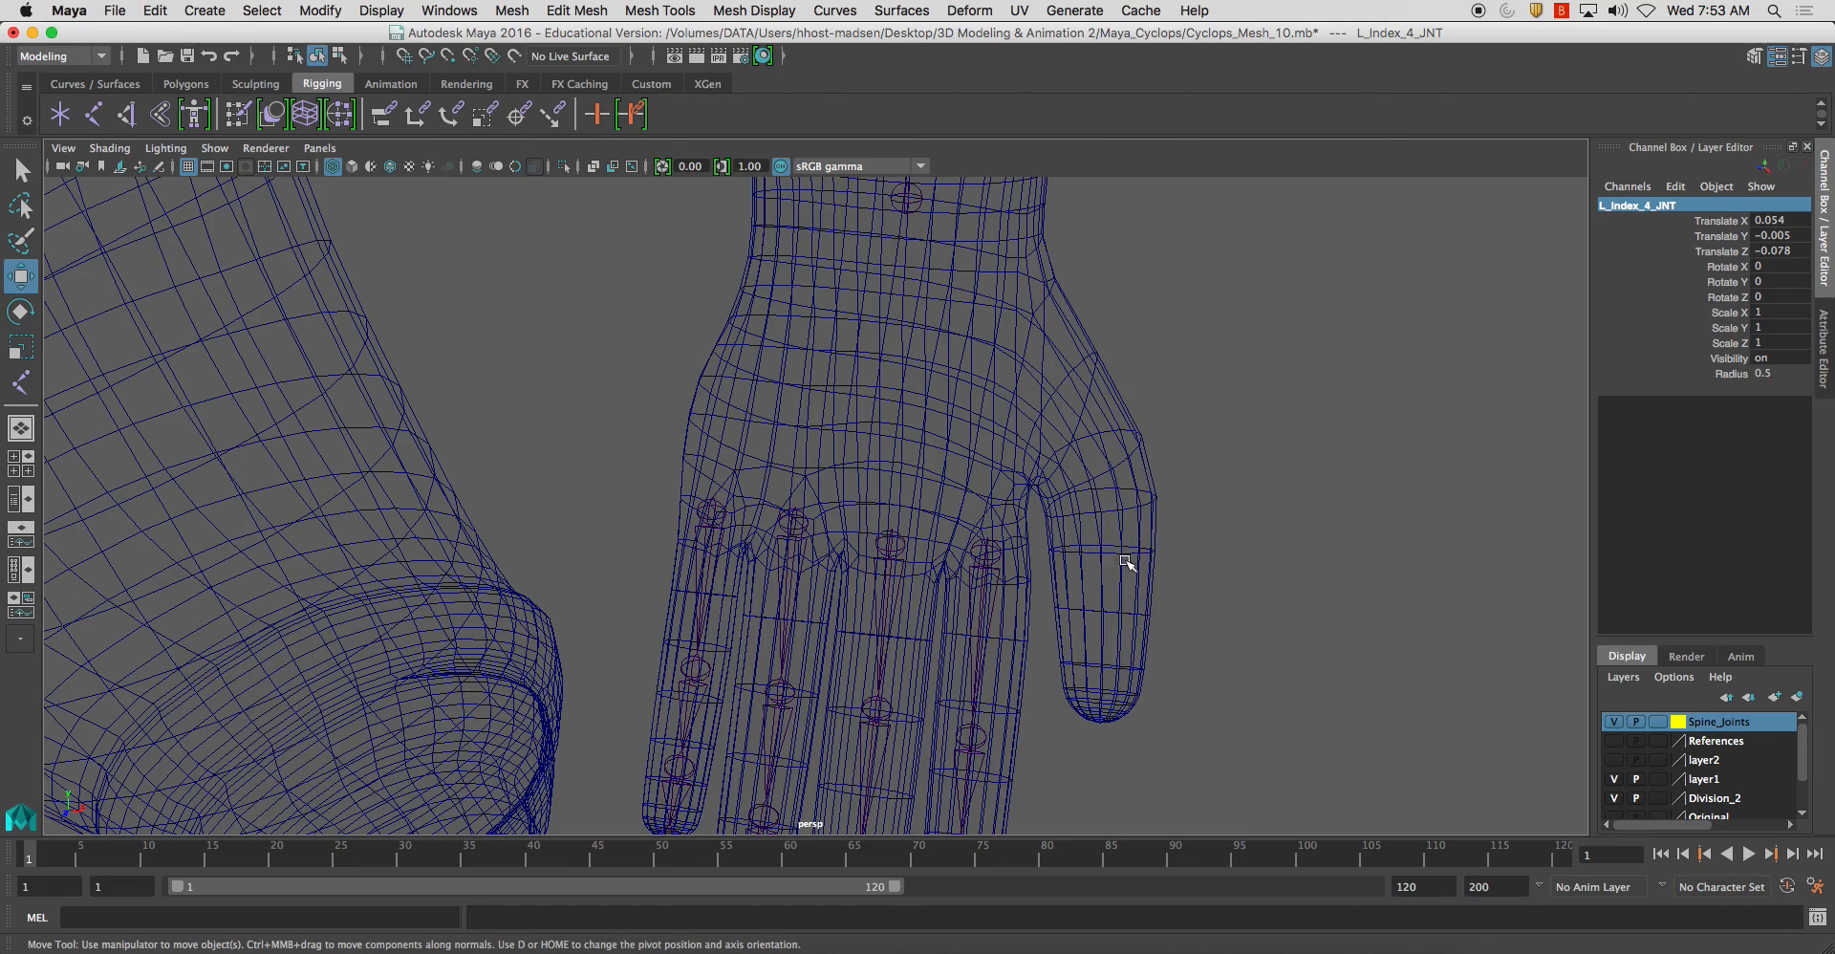
{"action": "left_click_drag", "start_coordinate": [1137, 535], "coordinate": [1046, 575], "text": "alt"}
Draw a four-joint chain in the front view from the palm to the thumb's tip, with its root at about Translate X 1.224, Y 0.044
{"action": "key", "text": "space"}
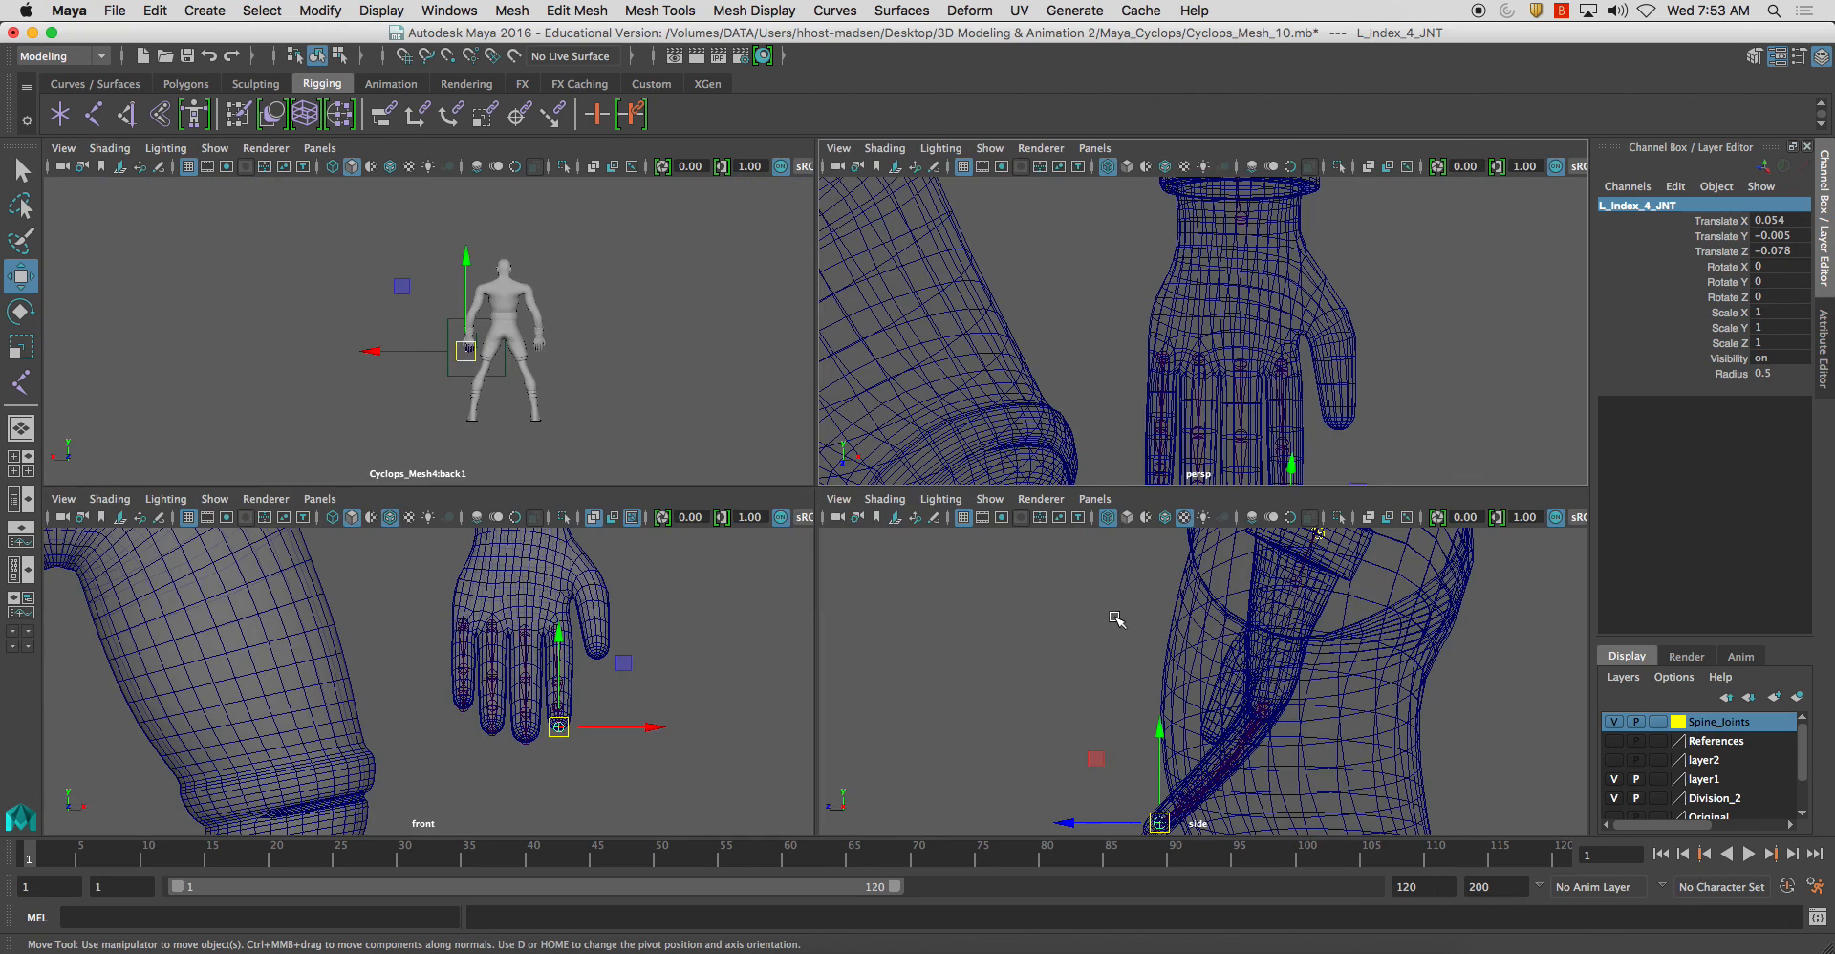
{"action": "key", "text": "space"}
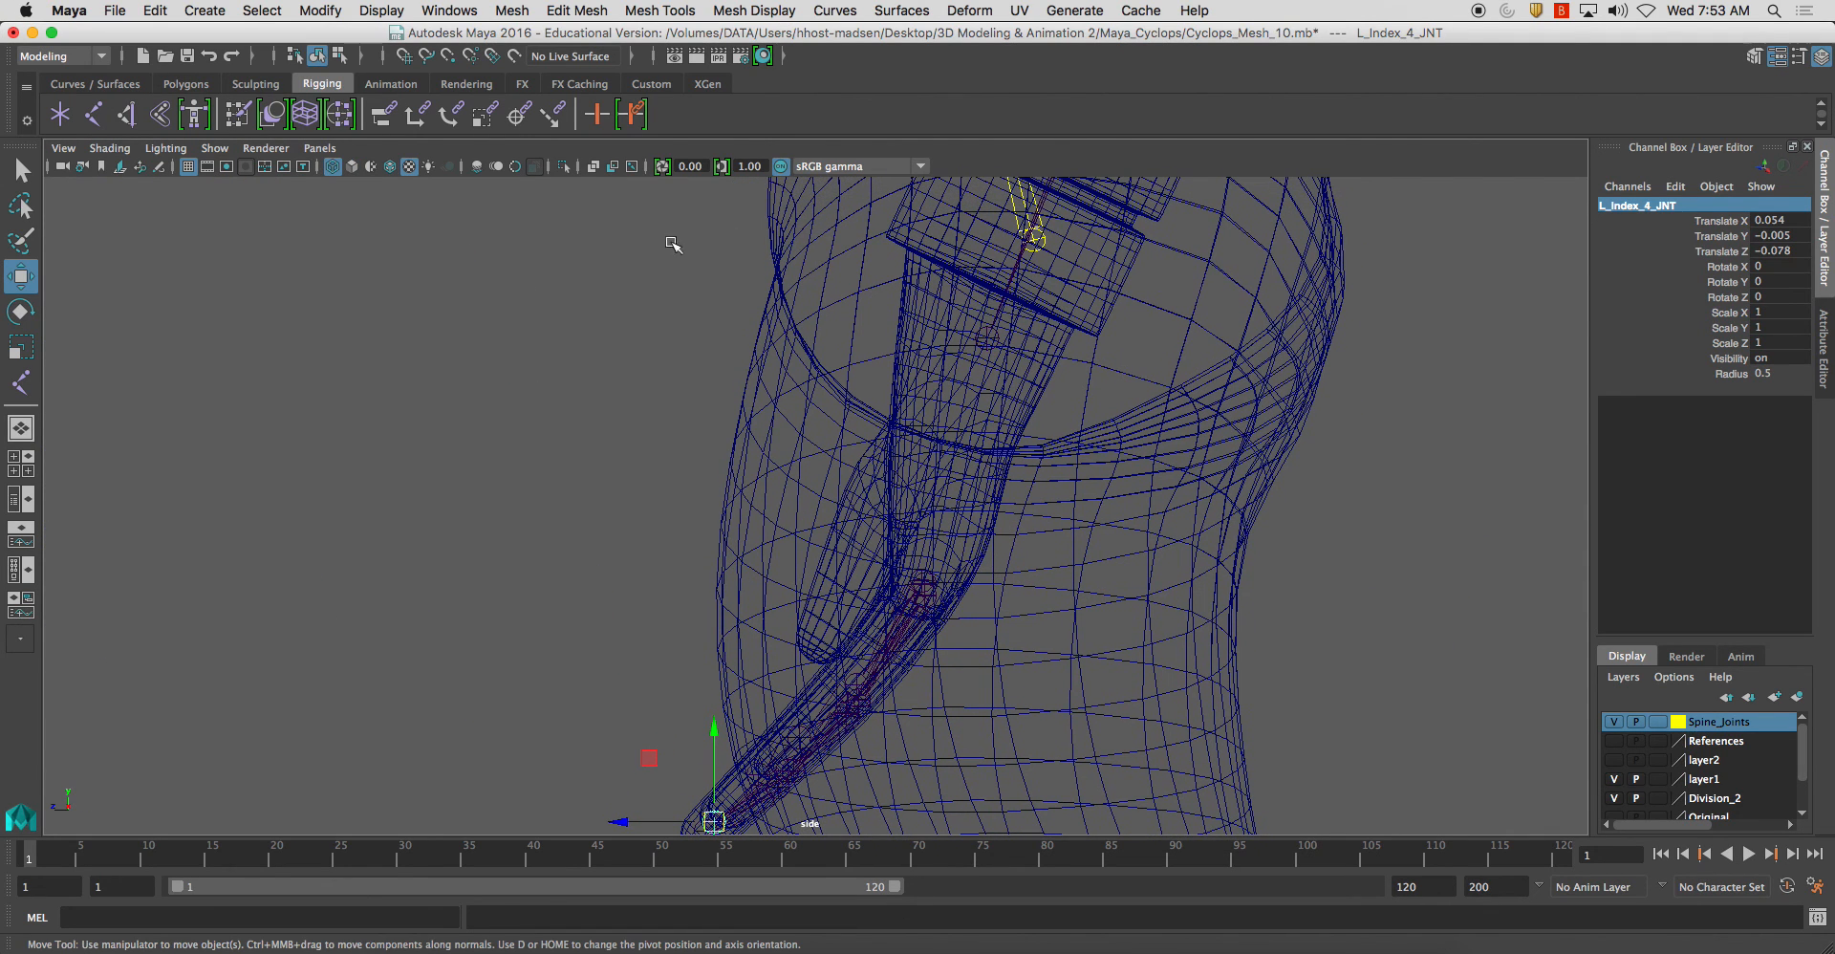
{"action": "left_click", "coordinate": [96, 115]}
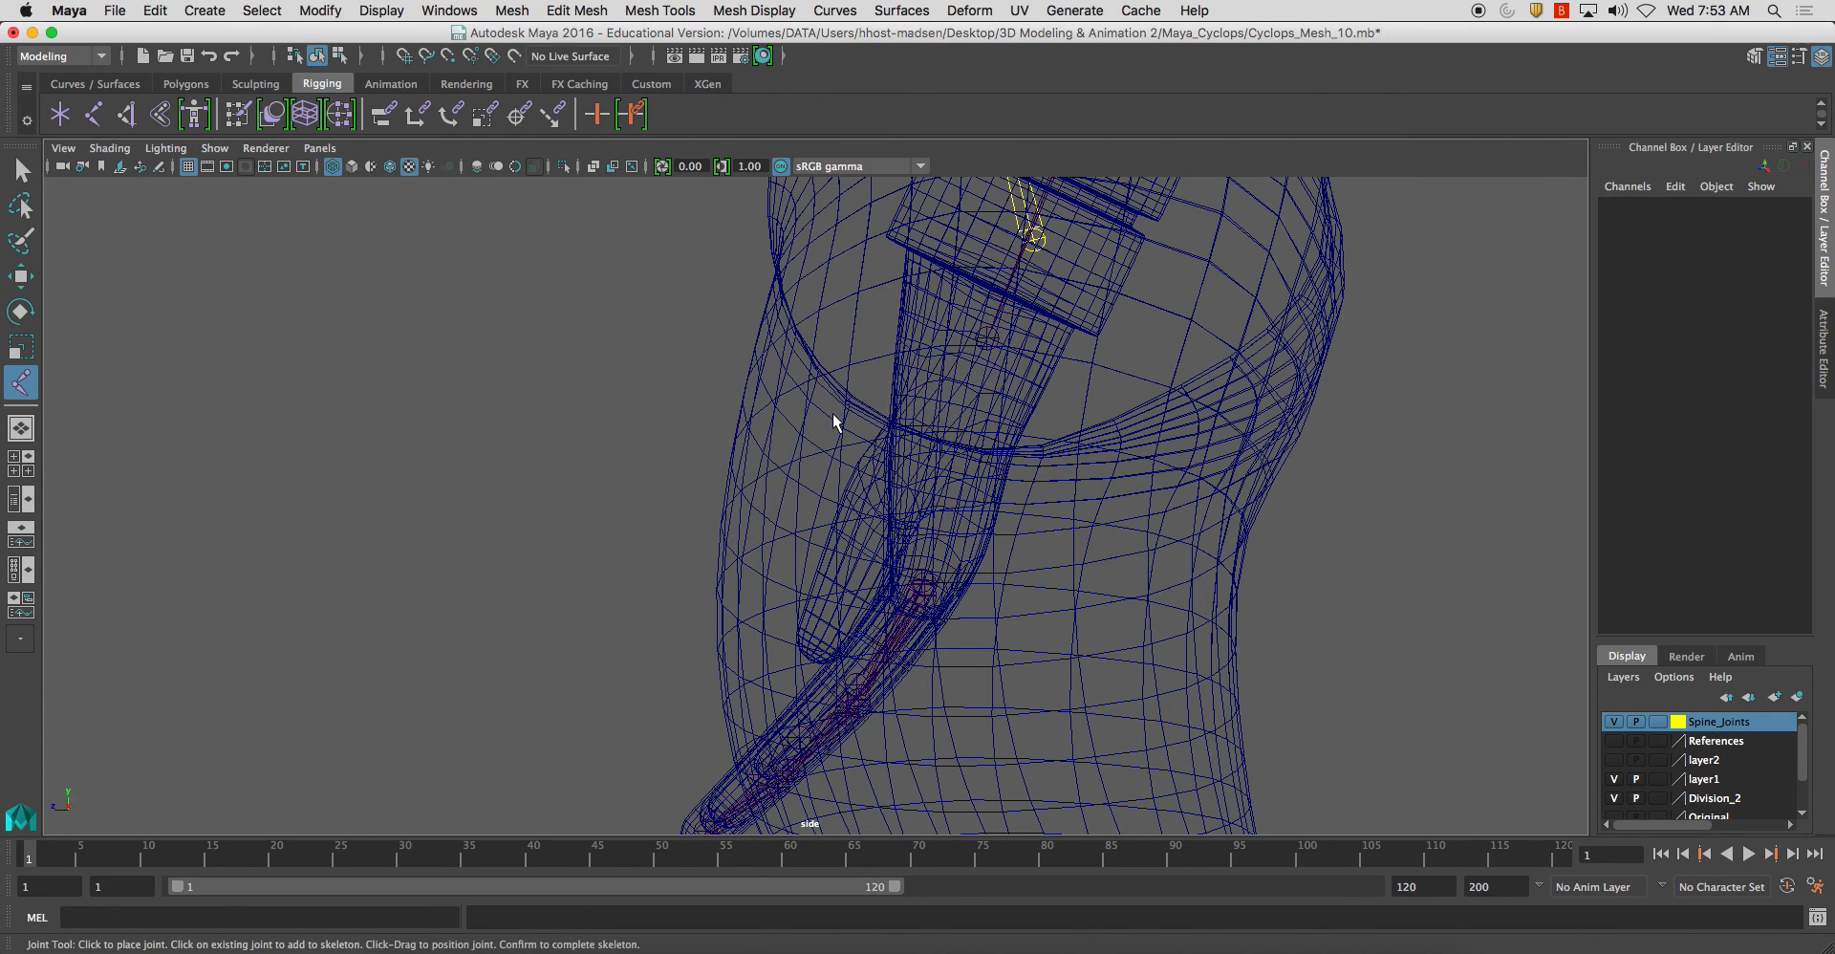
{"action": "key", "text": "space"}
{"action": "key", "text": "space"}
{"action": "key", "text": "alt+x"}
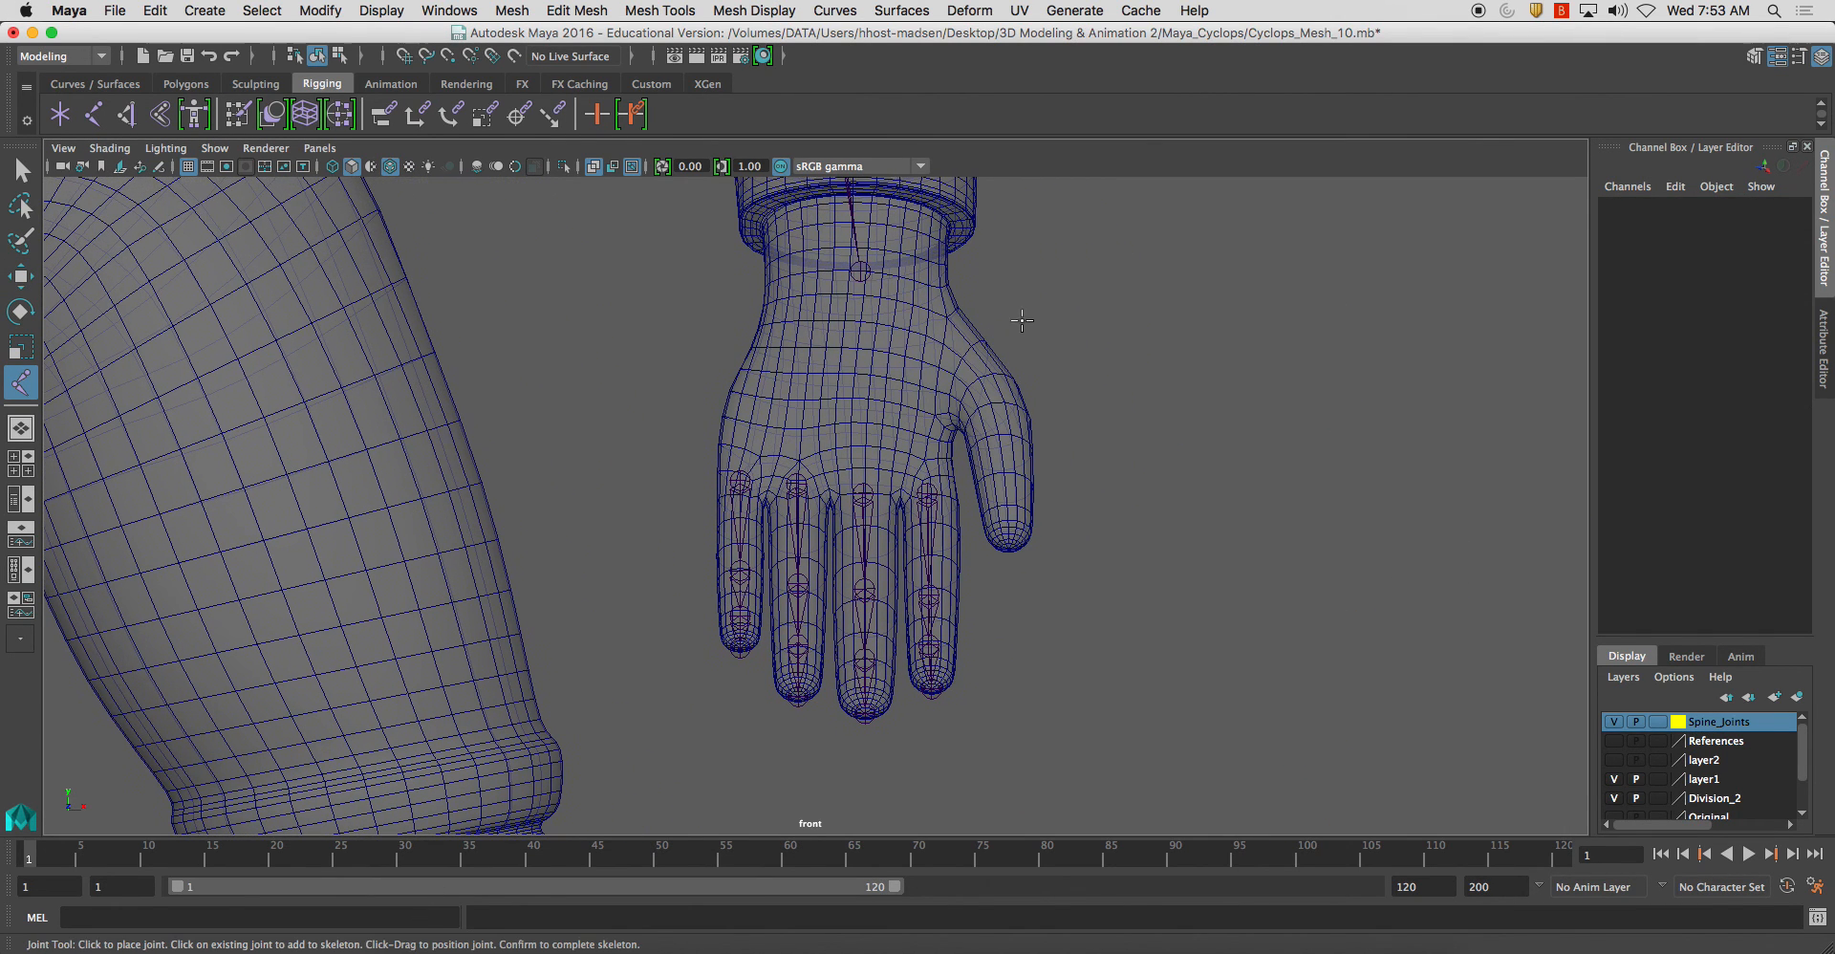
{"action": "left_click", "coordinate": [922, 357]}
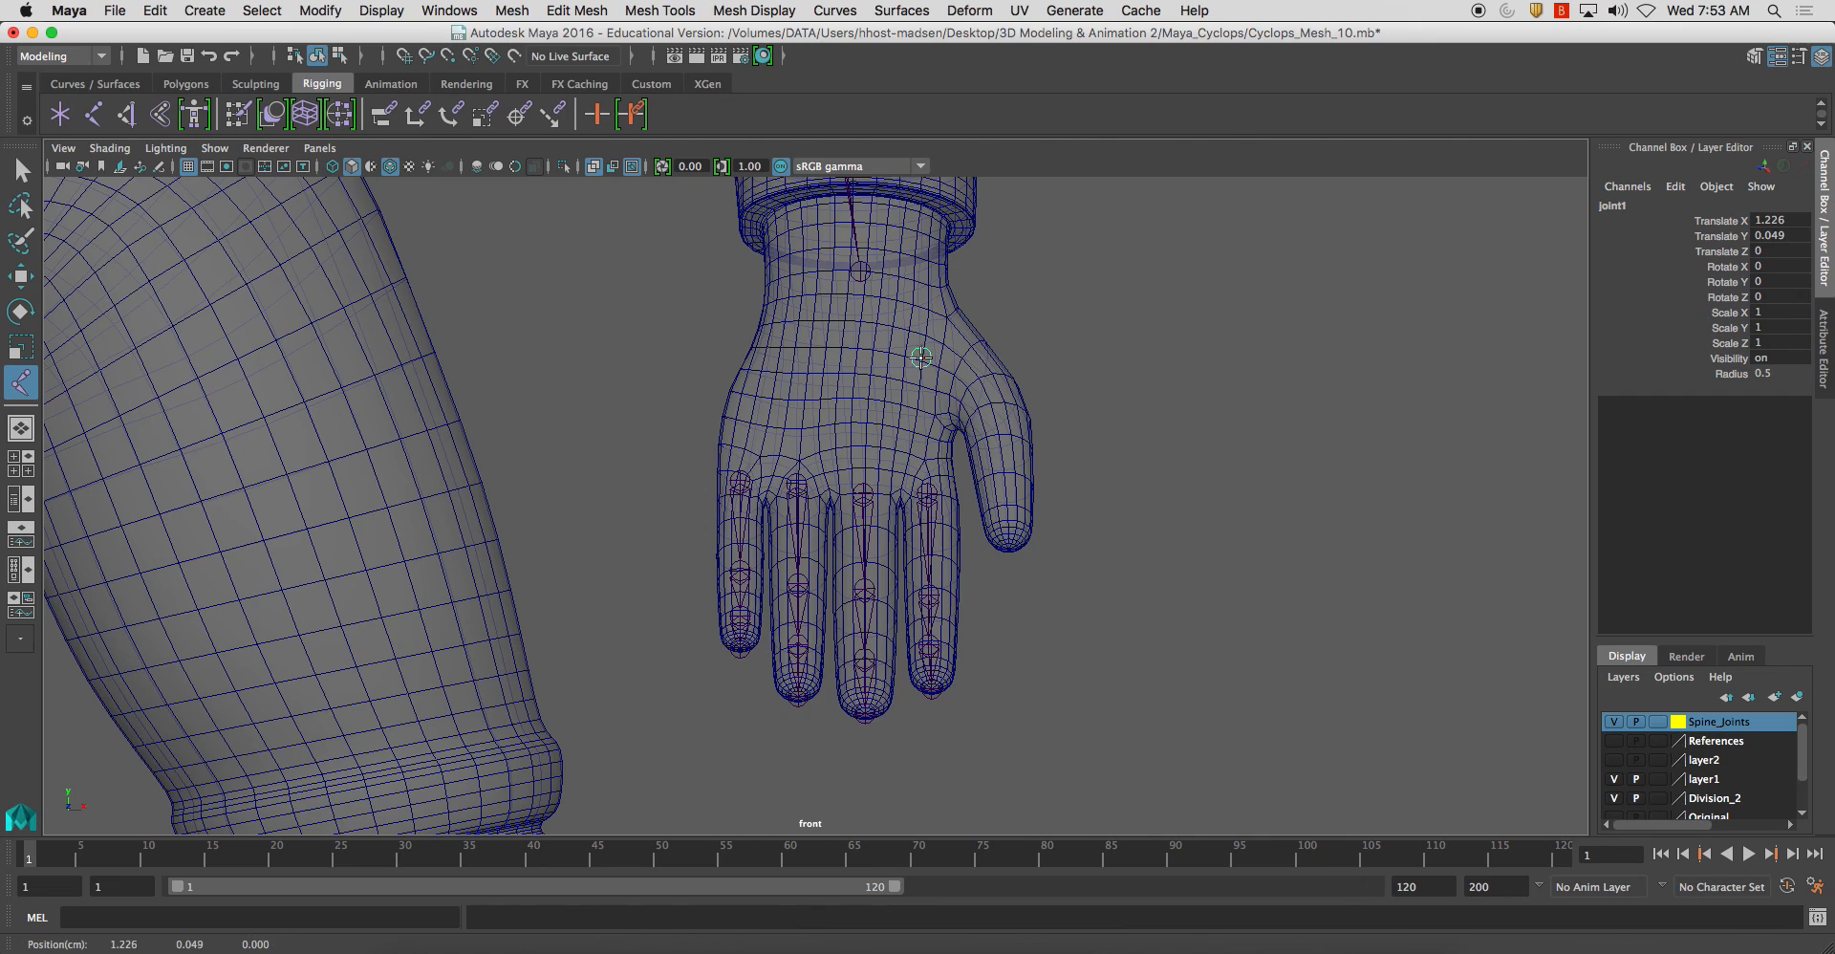
{"action": "left_click_drag", "start_coordinate": [921, 357], "coordinate": [920, 363]}
{"action": "left_click", "coordinate": [976, 380]}
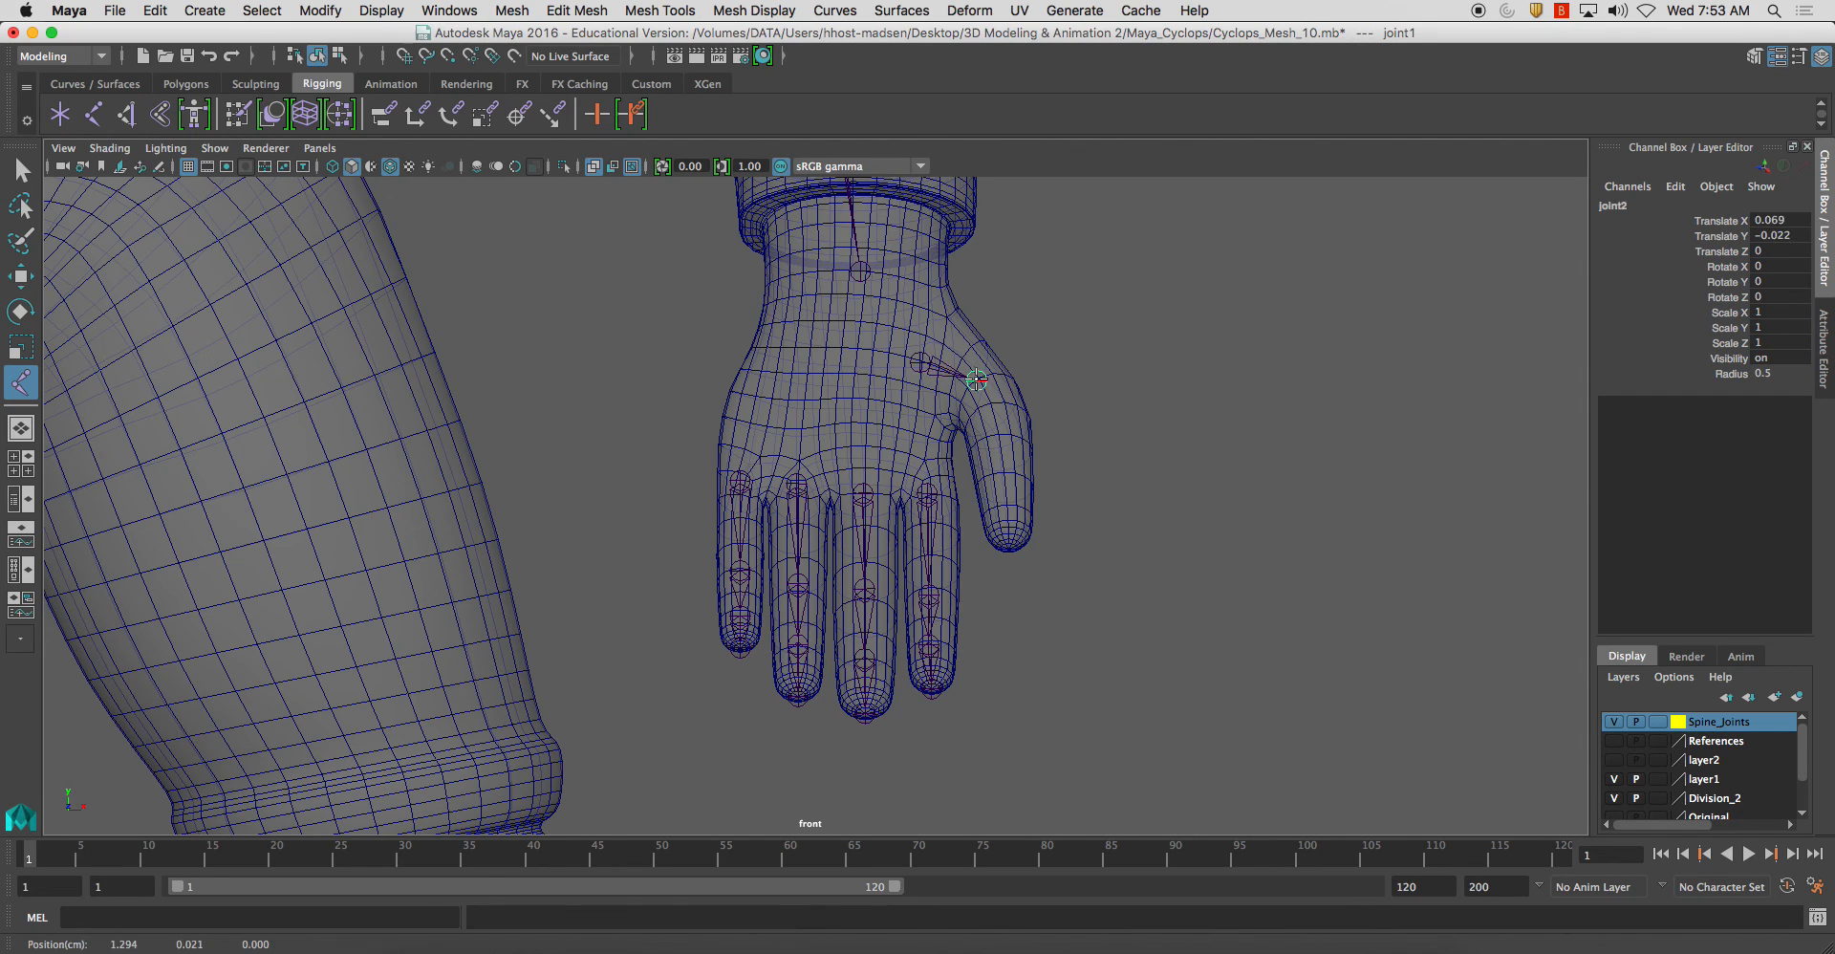
{"action": "left_click", "coordinate": [1001, 457]}
{"action": "left_click", "coordinate": [1008, 557]}
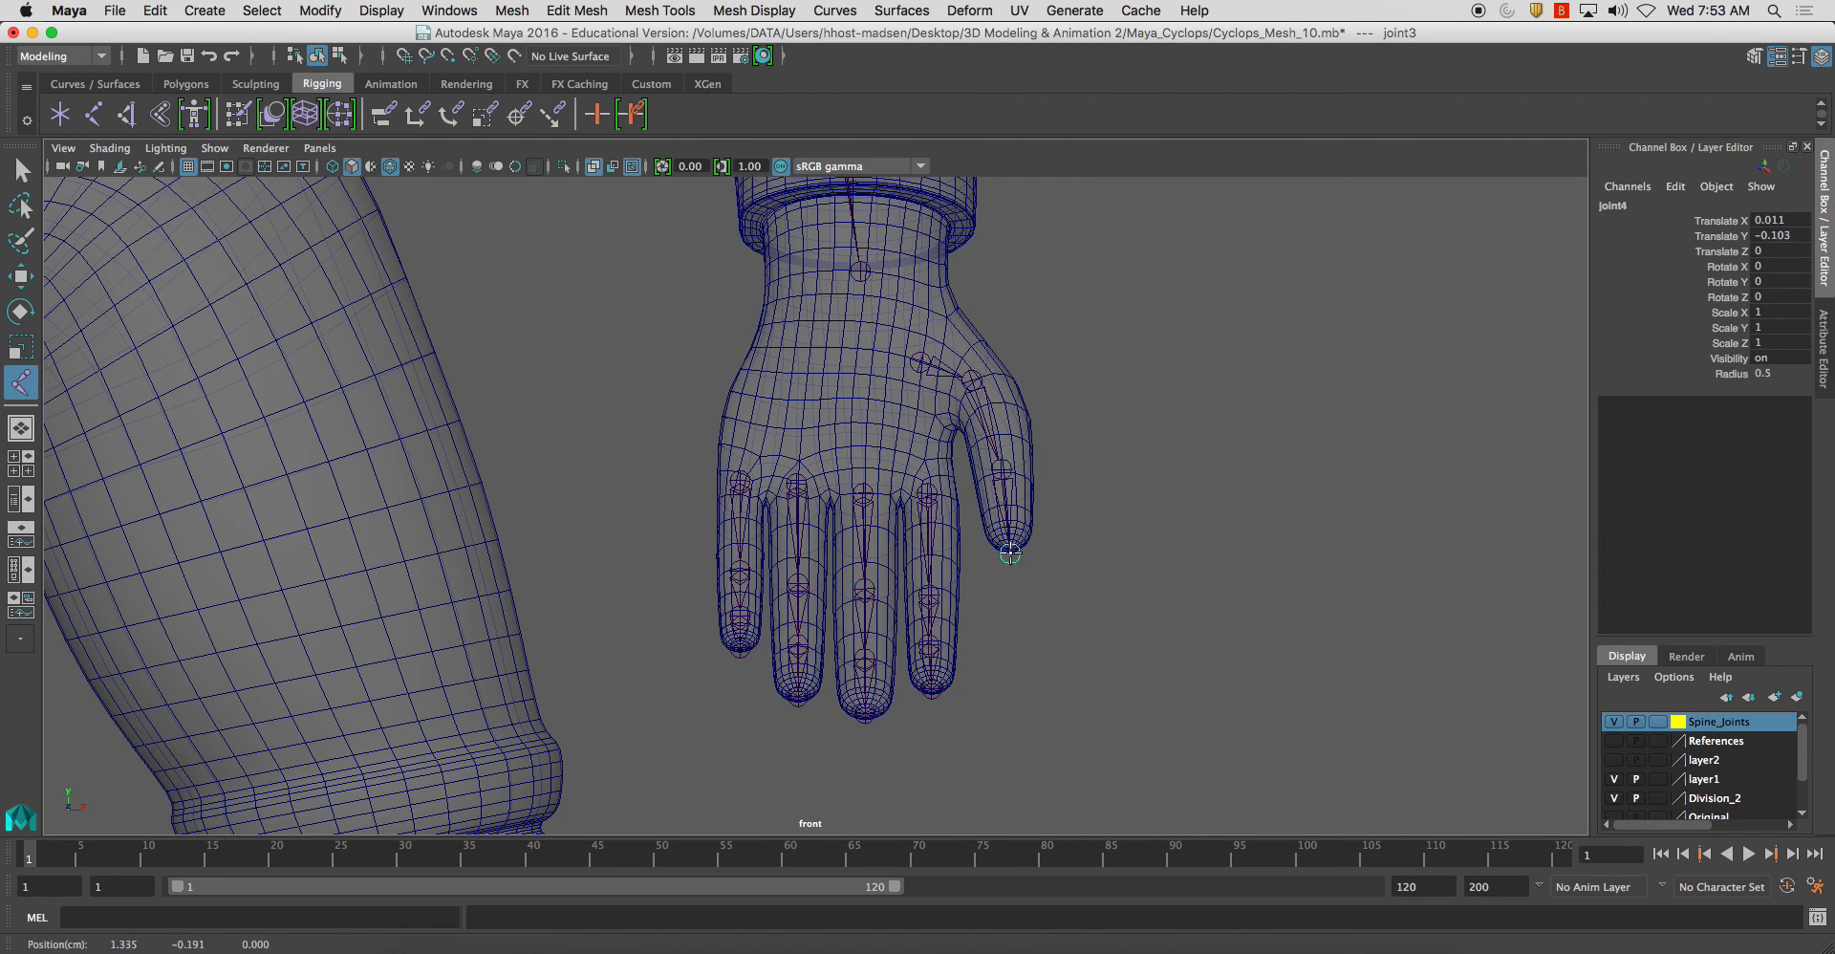
{"action": "key", "text": "Return"}
Move the thumb chain's root joint forward into the hand in the side view, at about Translate Z 0.251
{"action": "key", "text": "w"}
{"action": "scroll", "coordinate": [1009, 562], "scroll_direction": "up", "scroll_amount": 3}
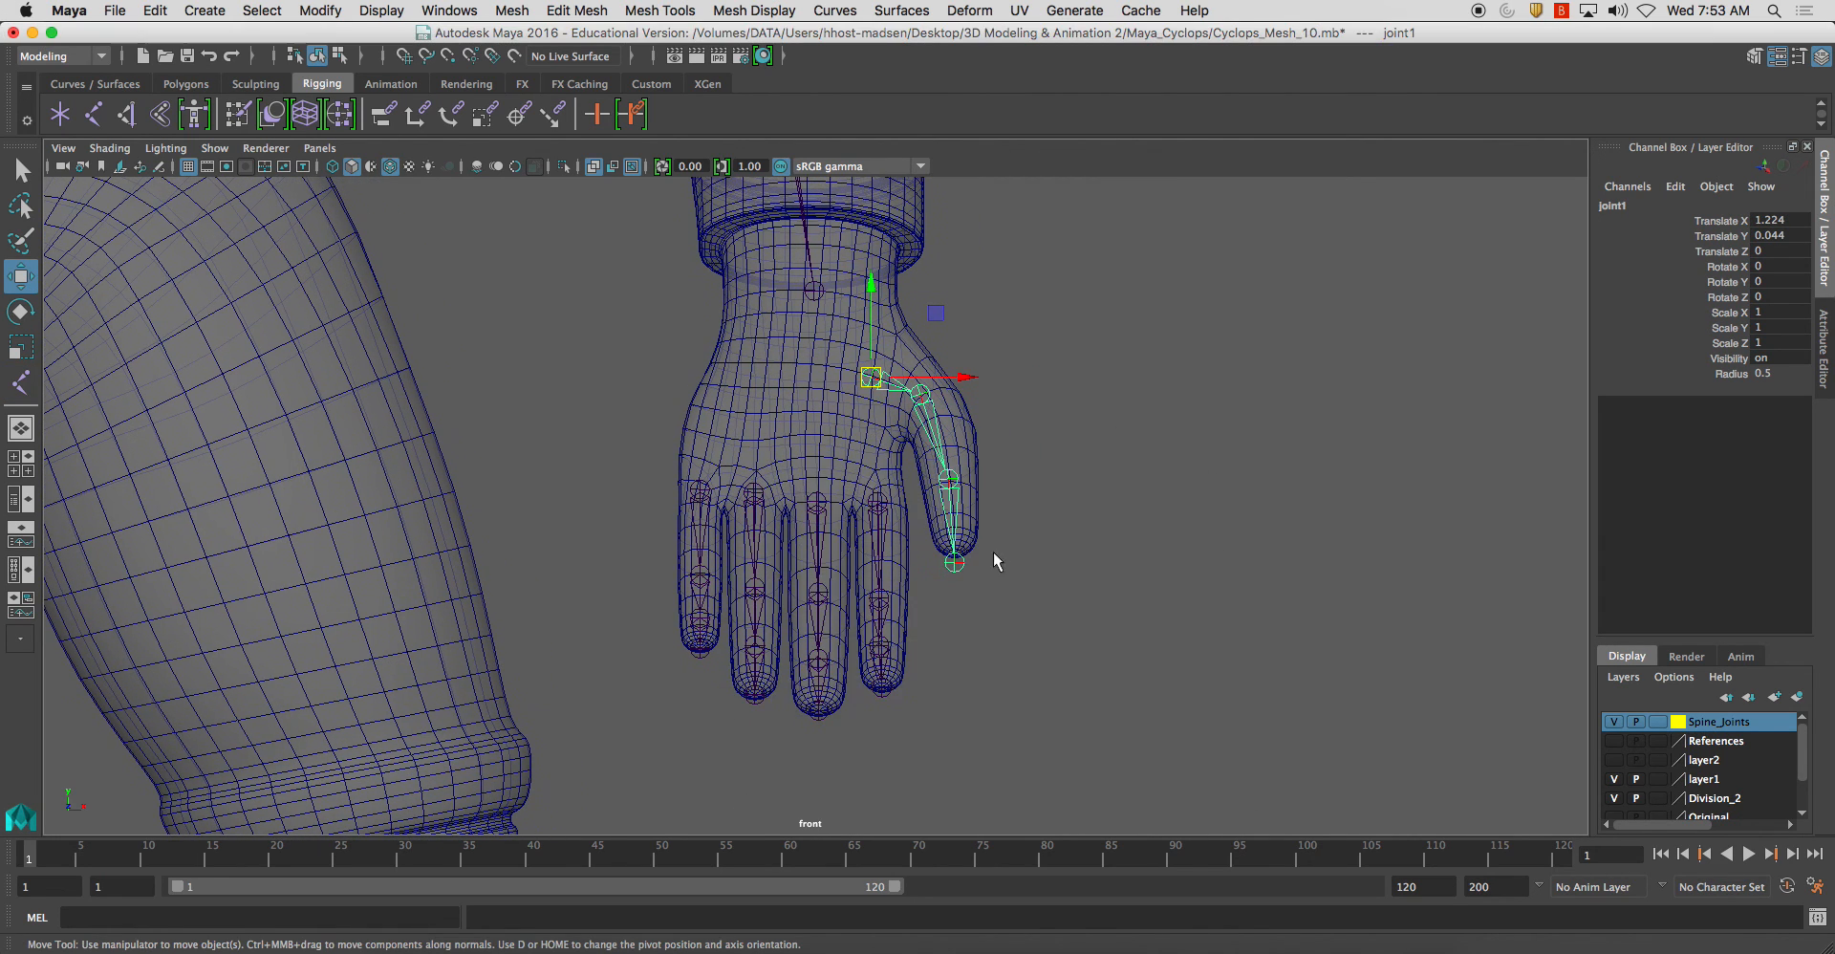
{"action": "key", "text": "space"}
{"action": "key", "text": "space"}
{"action": "left_click_drag", "start_coordinate": [1061, 442], "coordinate": [813, 449]}
Shift the thumb chain's remaining joints forward to follow the thumb, with the second at about Translate Z 0.027 and the end joint at about 0.052
{"action": "left_click", "coordinate": [916, 480]}
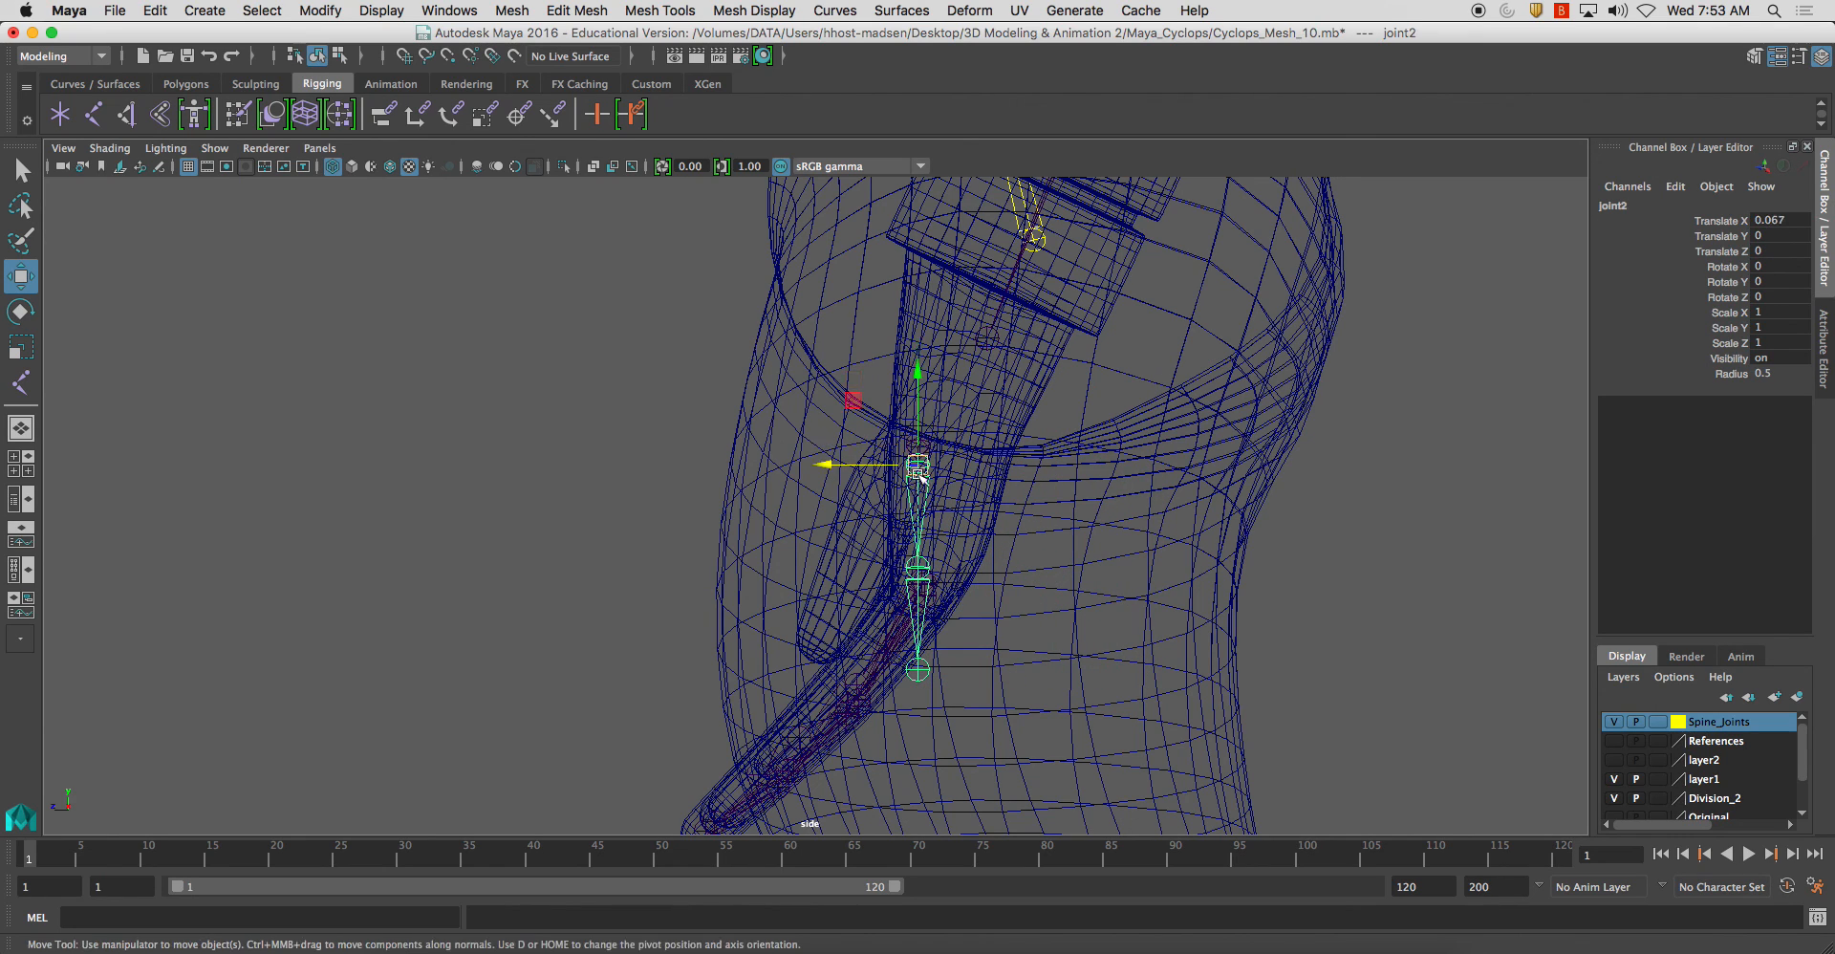
{"action": "left_click", "coordinate": [823, 467]}
{"action": "left_click_drag", "start_coordinate": [823, 467], "coordinate": [796, 467]}
{"action": "left_click", "coordinate": [891, 568]}
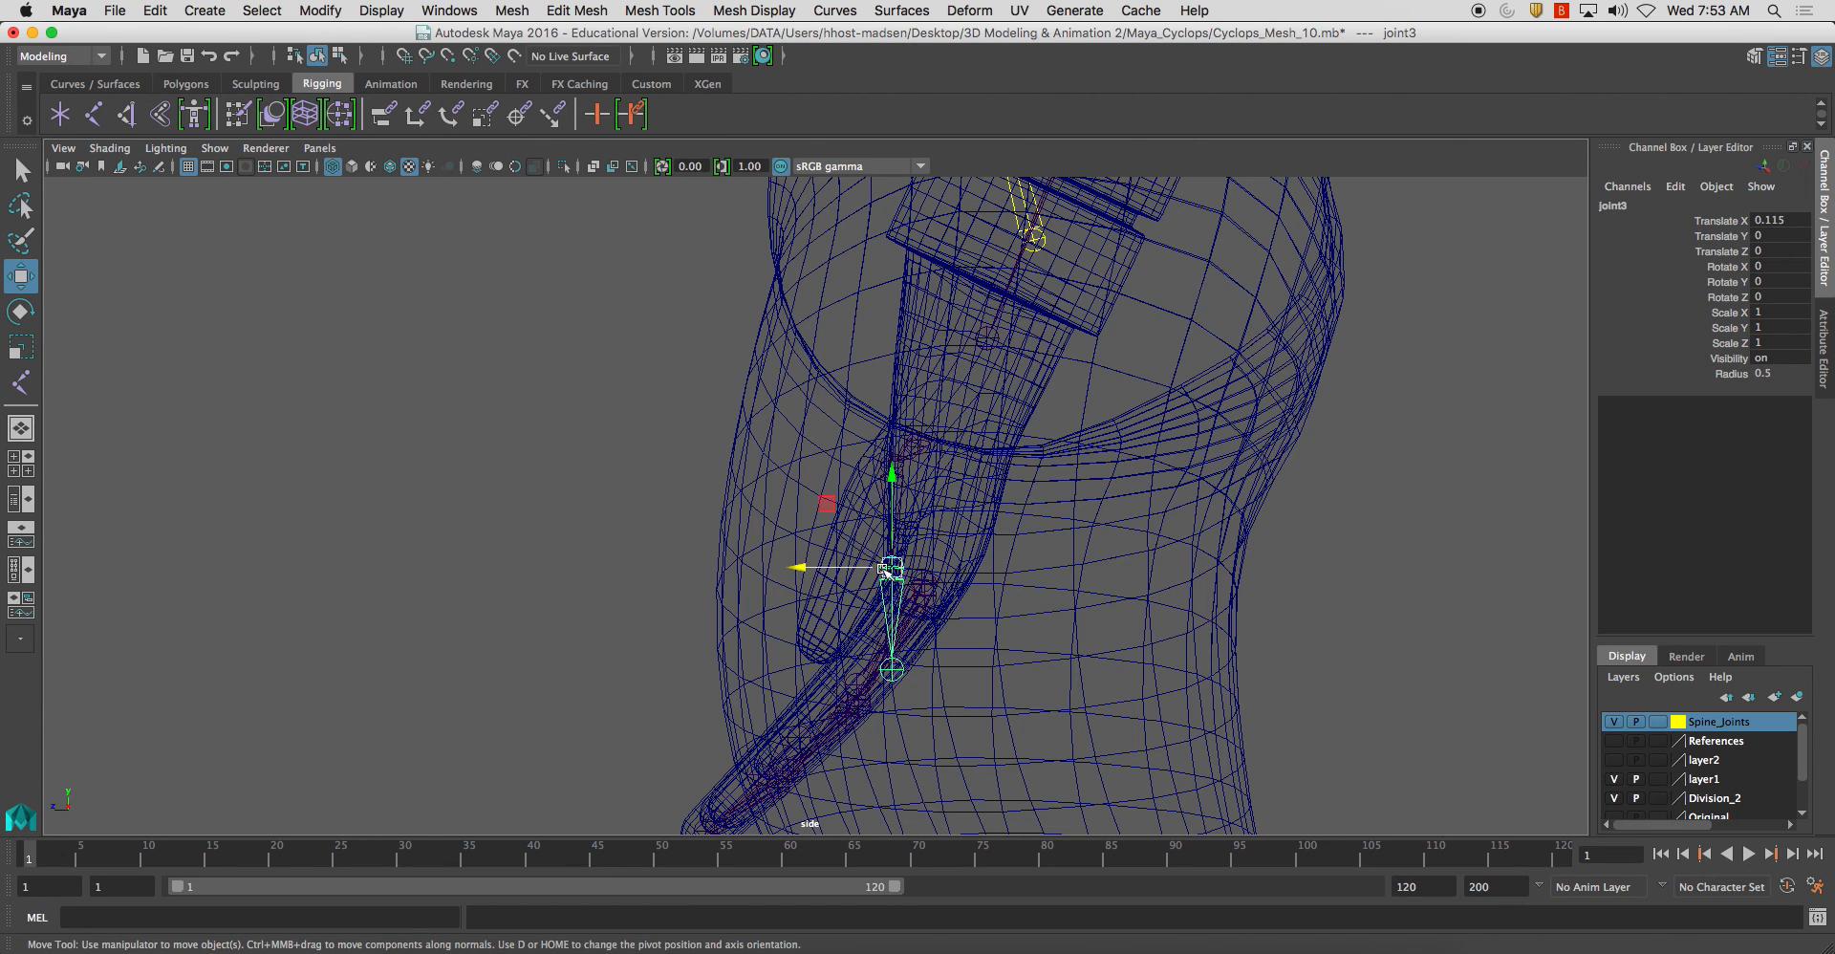
{"action": "left_click_drag", "start_coordinate": [799, 568], "coordinate": [762, 570]}
{"action": "left_click", "coordinate": [855, 668]}
{"action": "left_click_drag", "start_coordinate": [854, 668], "coordinate": [802, 667]}
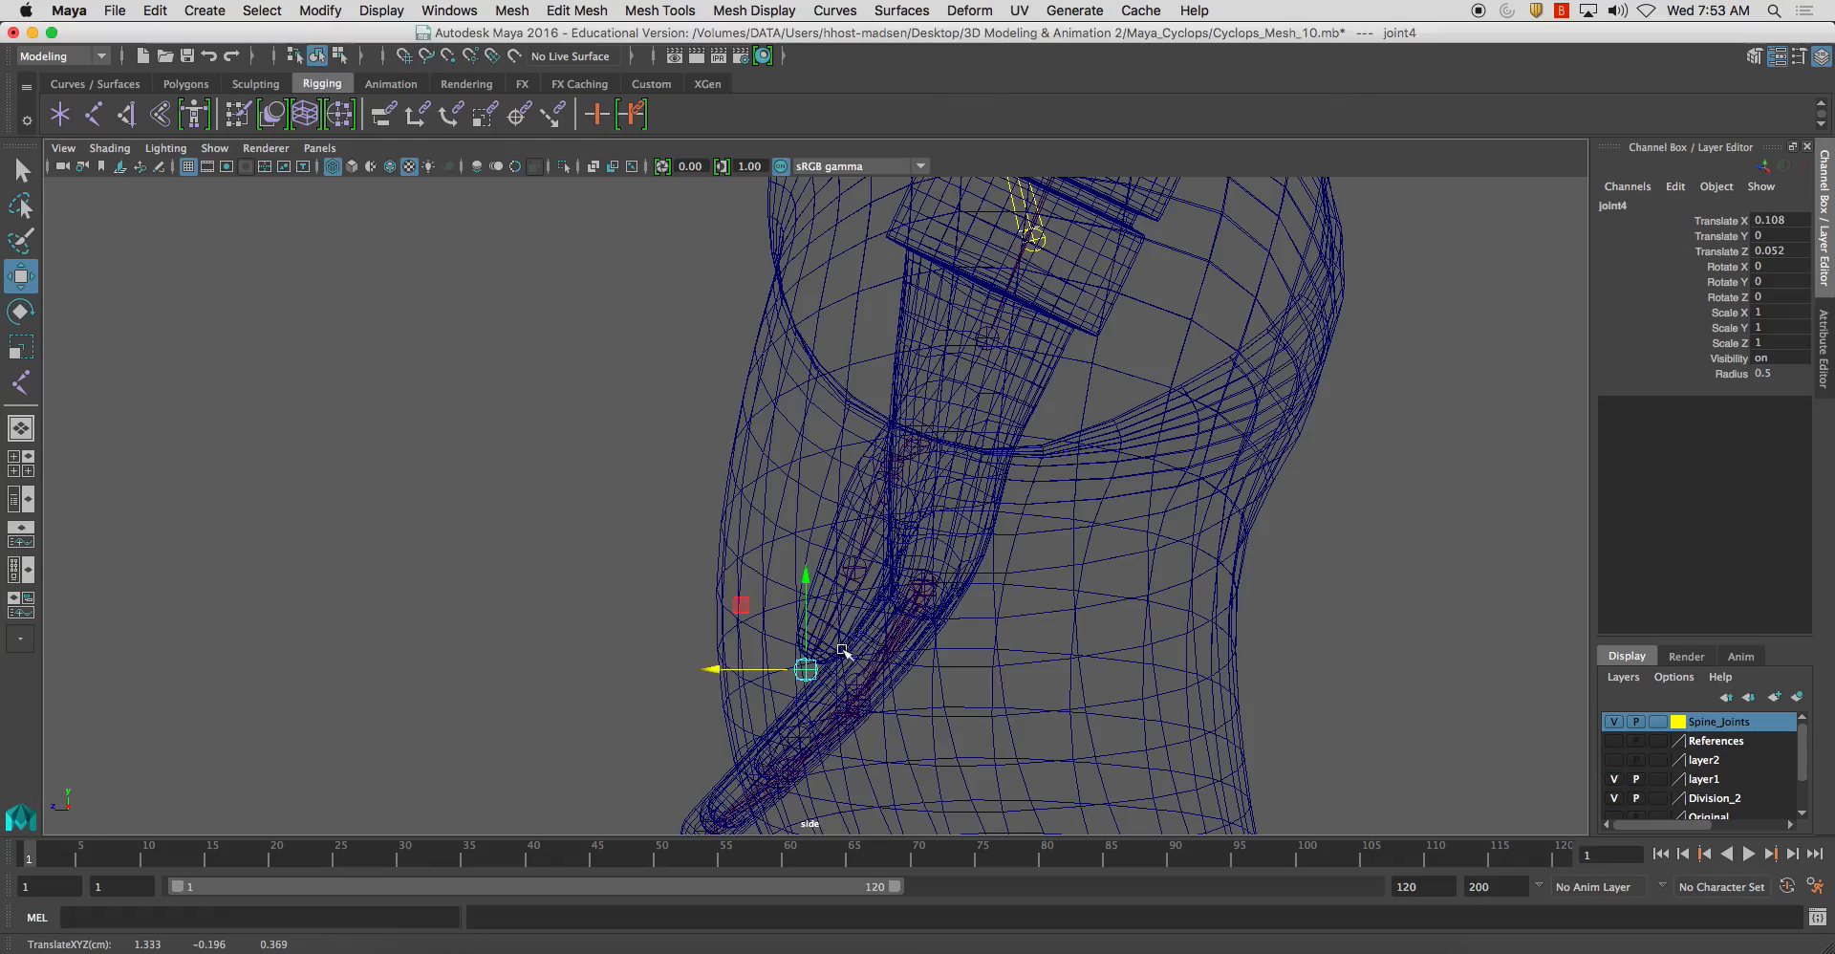
Name the thumb chain's root joint L_Thumb1_JNT in the perspective view
{"action": "key", "text": "space"}
{"action": "key", "text": "space"}
{"action": "key", "text": "space"}
{"action": "key", "text": "space"}
{"action": "key", "text": "f"}
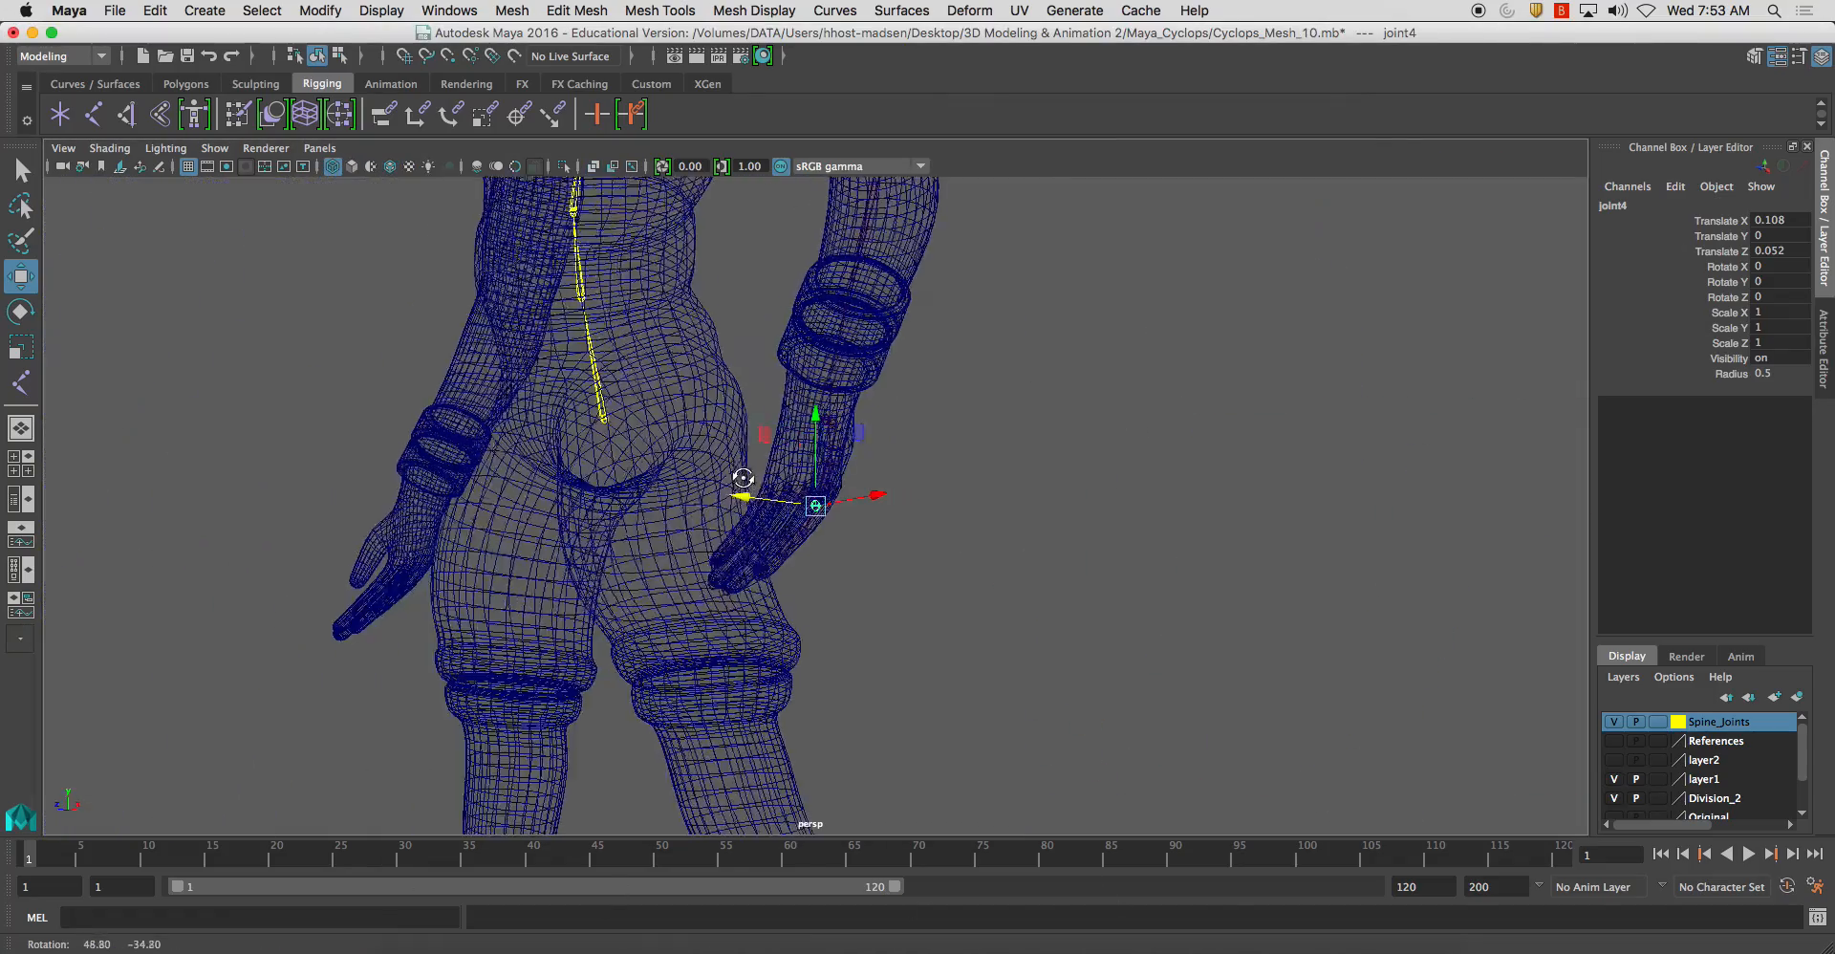
{"action": "left_click_drag", "start_coordinate": [949, 554], "coordinate": [592, 449], "text": "alt"}
{"action": "middle_click_drag", "start_coordinate": [819, 416], "coordinate": [928, 561], "text": "alt"}
{"action": "left_click_drag", "start_coordinate": [927, 561], "coordinate": [1091, 528], "text": "alt"}
{"action": "left_click", "coordinate": [1068, 437]}
{"action": "left_click", "coordinate": [1608, 204]}
{"action": "type", "text": "L_Thumb"}
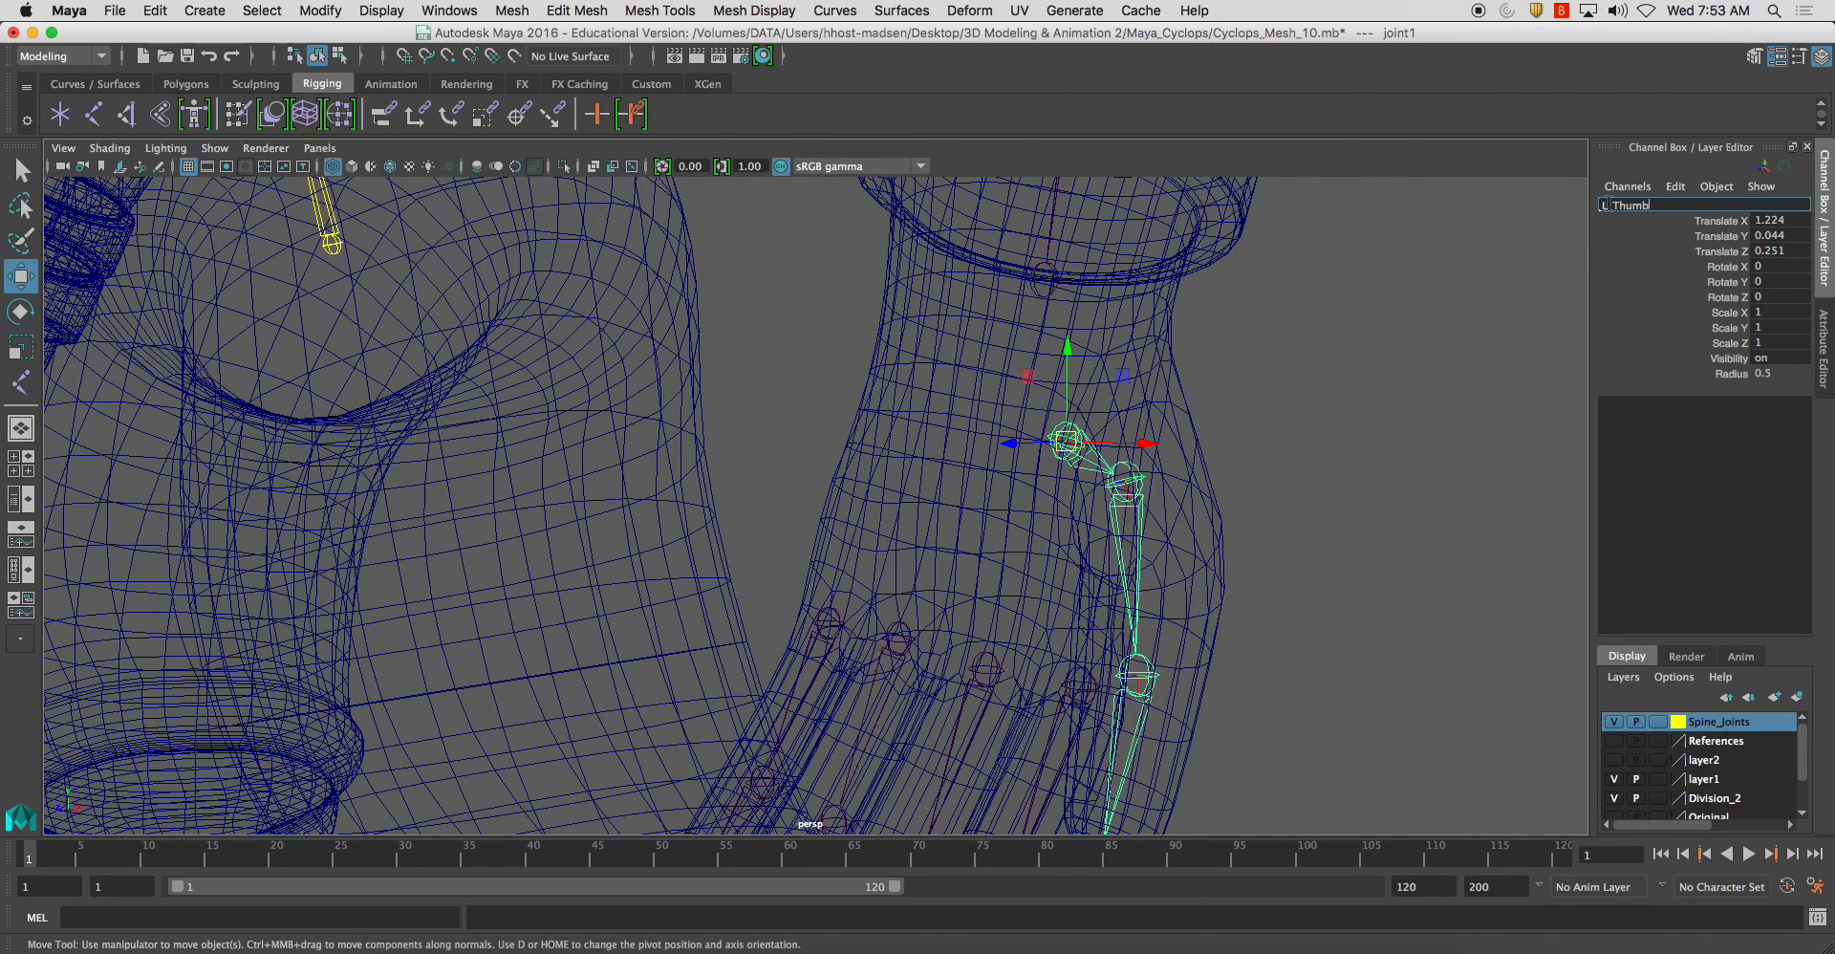
{"action": "type", "text": "1_JNT"}
{"action": "key", "text": "Return"}
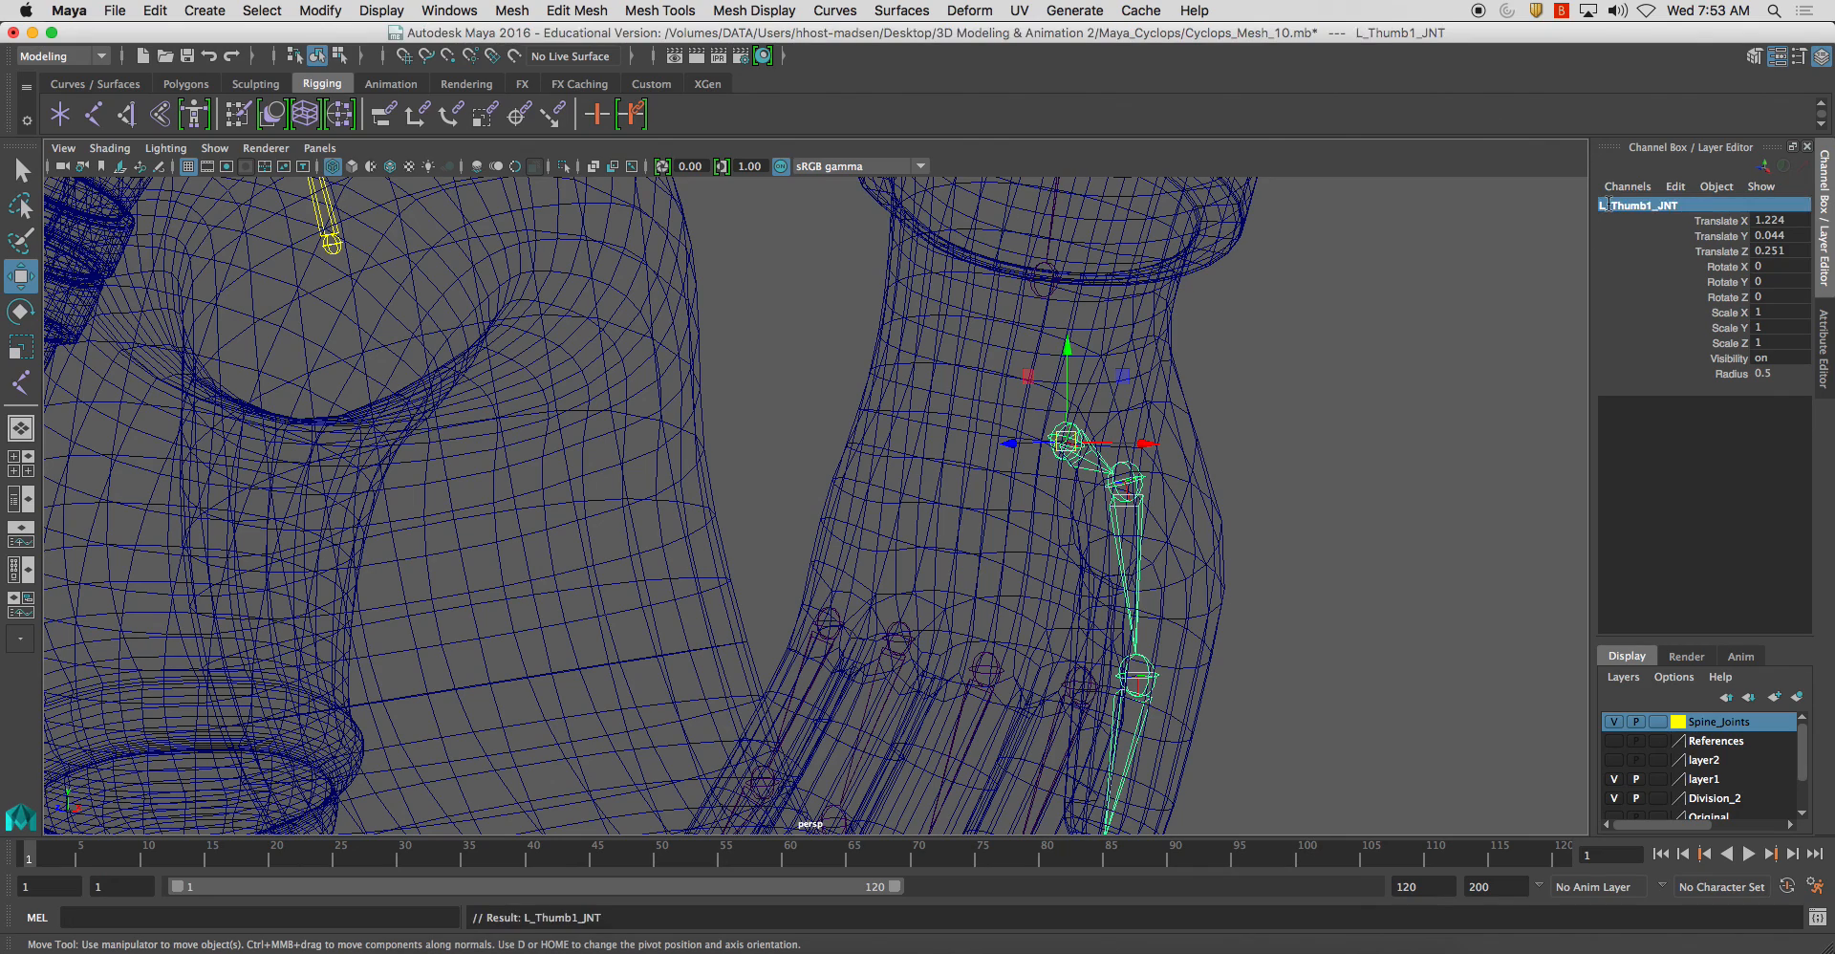
Correct the thumb root joint's name to L_Thumb_1_JNT and copy that name
{"action": "left_click", "coordinate": [1646, 204]}
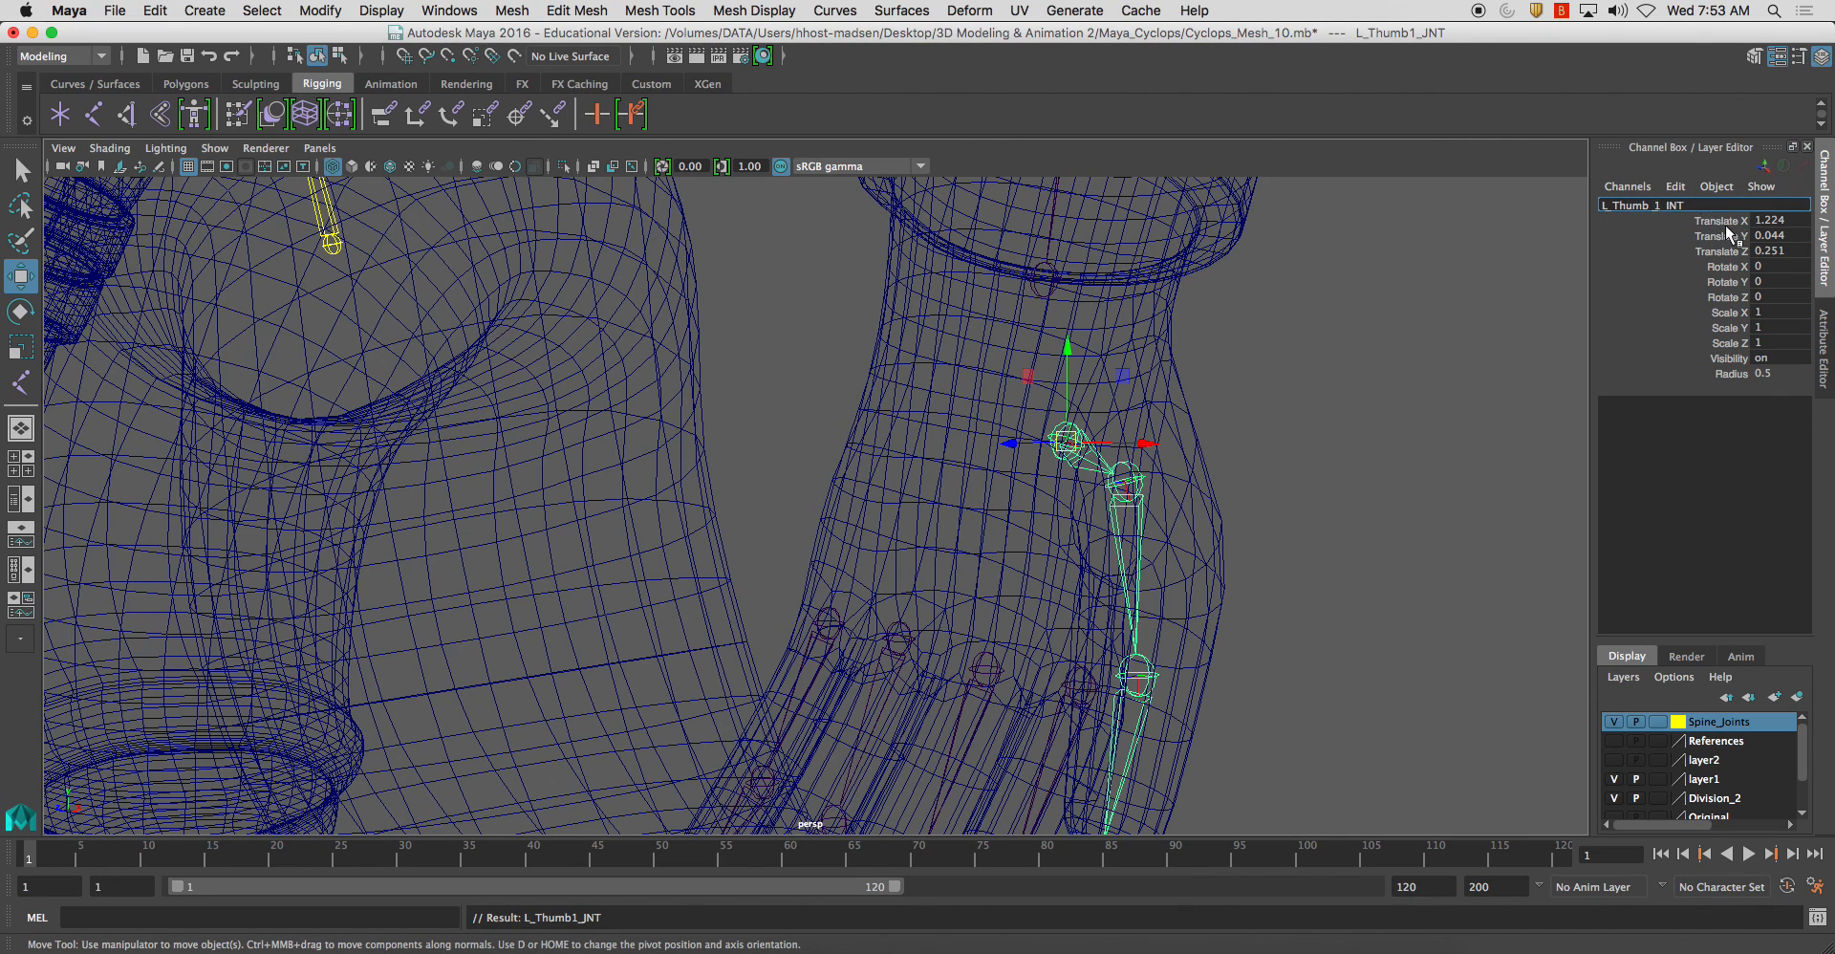
{"action": "left_click_drag", "start_coordinate": [1706, 207], "coordinate": [1479, 201]}
{"action": "key", "text": "super+c"}
{"action": "key", "text": "Return"}
Rename the thumb chain's second joint as L_Thumb_2_JNT, reusing the copied name
{"action": "middle_click_drag", "start_coordinate": [1393, 344], "coordinate": [1336, 258], "text": "alt"}
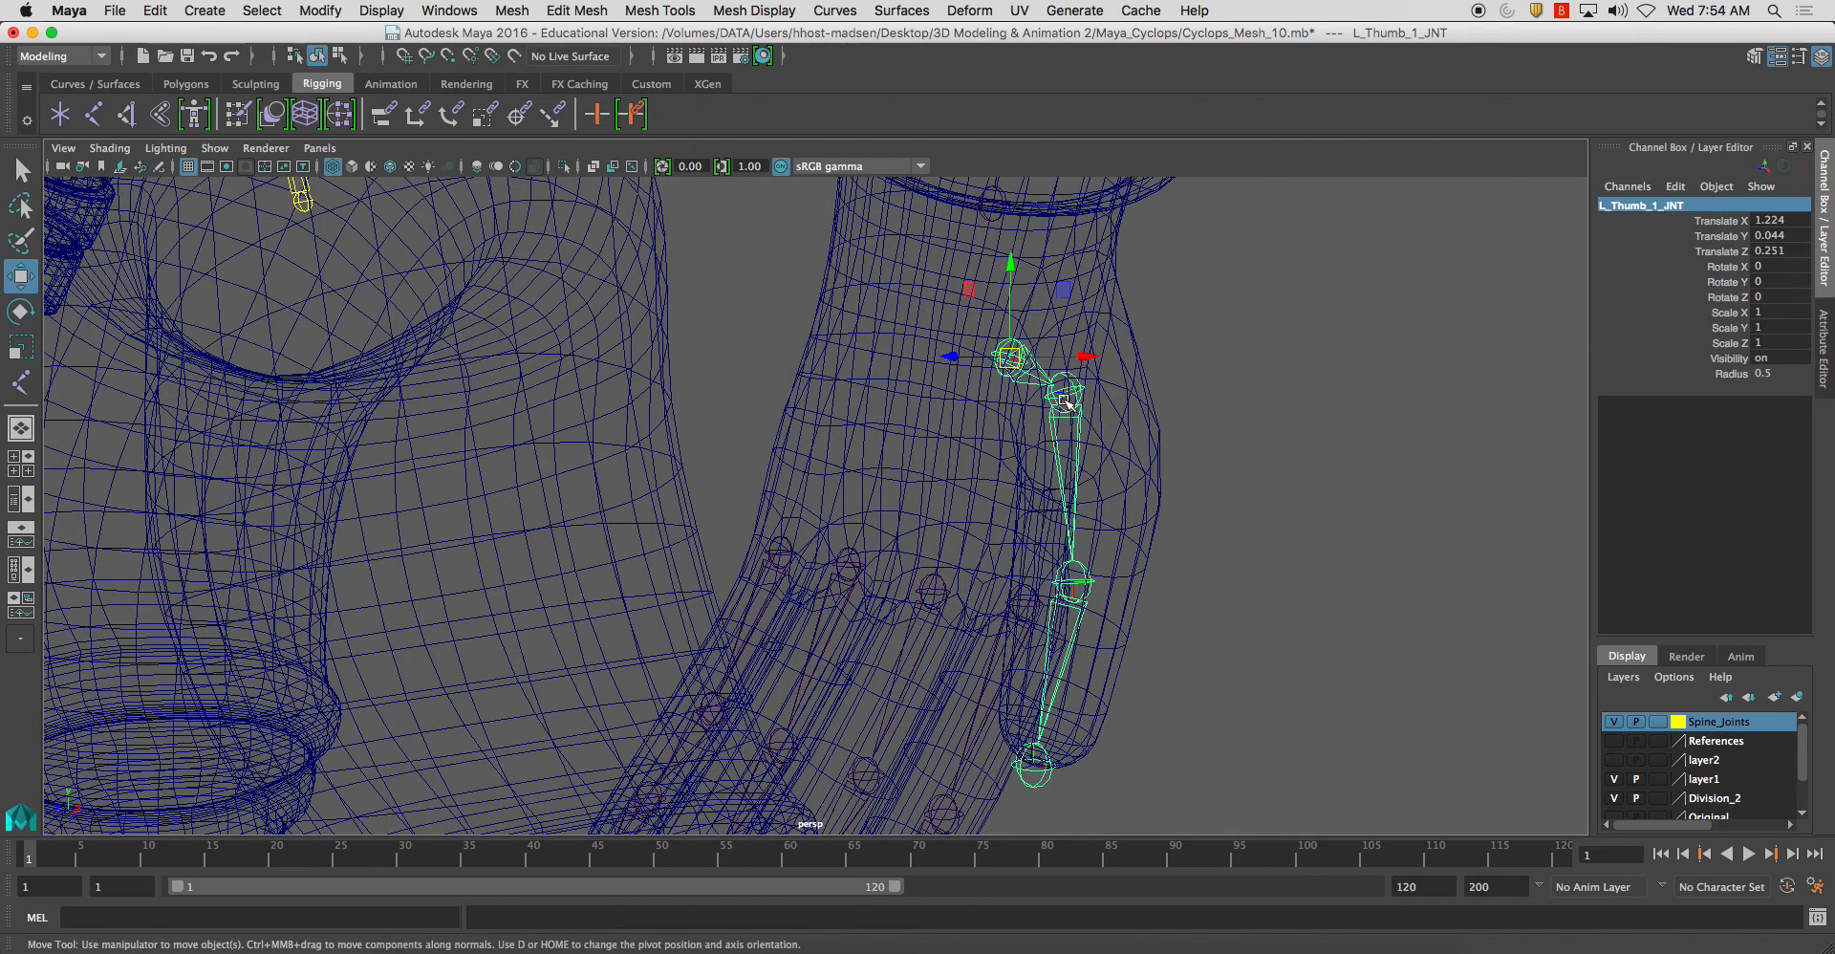
{"action": "left_click", "coordinate": [1065, 401]}
{"action": "left_click", "coordinate": [1617, 206]}
{"action": "key", "text": "super+v"}
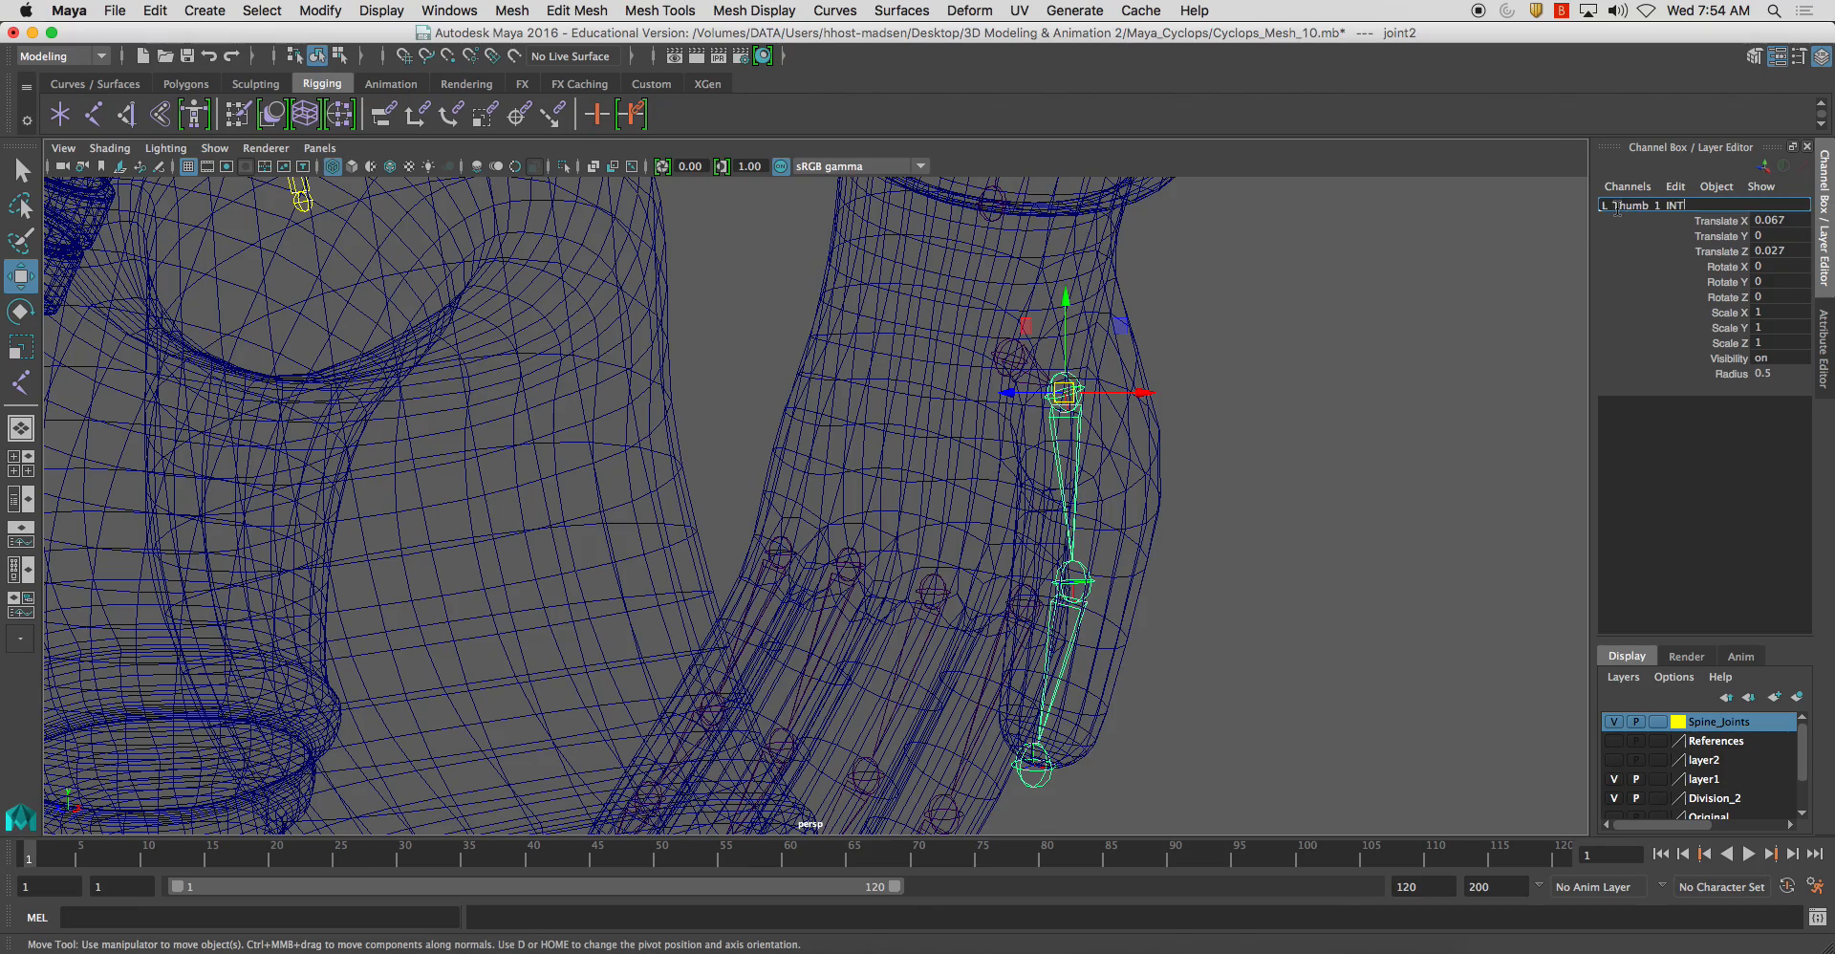
{"action": "type", "text": "2"}
{"action": "key", "text": "Return"}
Rename the thumb chain's third joint as L_Thumb_3_JNT
{"action": "middle_click_drag", "start_coordinate": [1182, 583], "coordinate": [1188, 483], "text": "alt"}
{"action": "left_click", "coordinate": [1084, 471]}
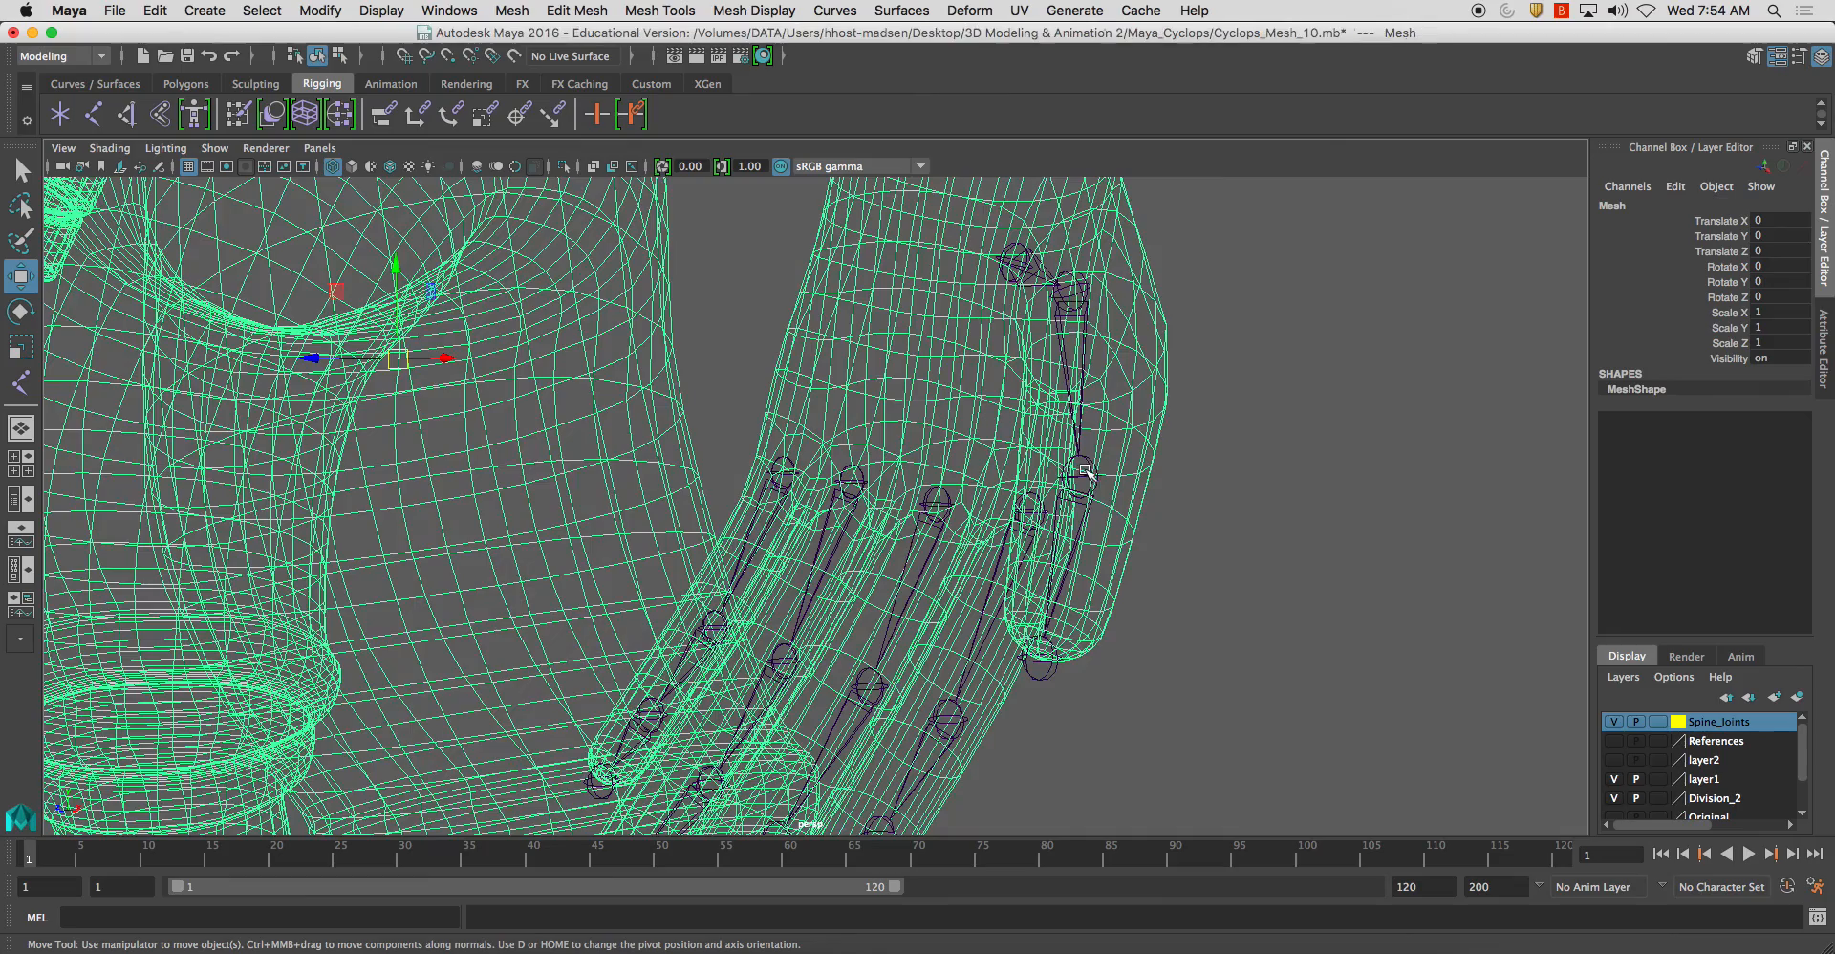
{"action": "left_click", "coordinate": [1081, 474]}
{"action": "left_click", "coordinate": [1655, 204]}
{"action": "key", "text": "super+v"}
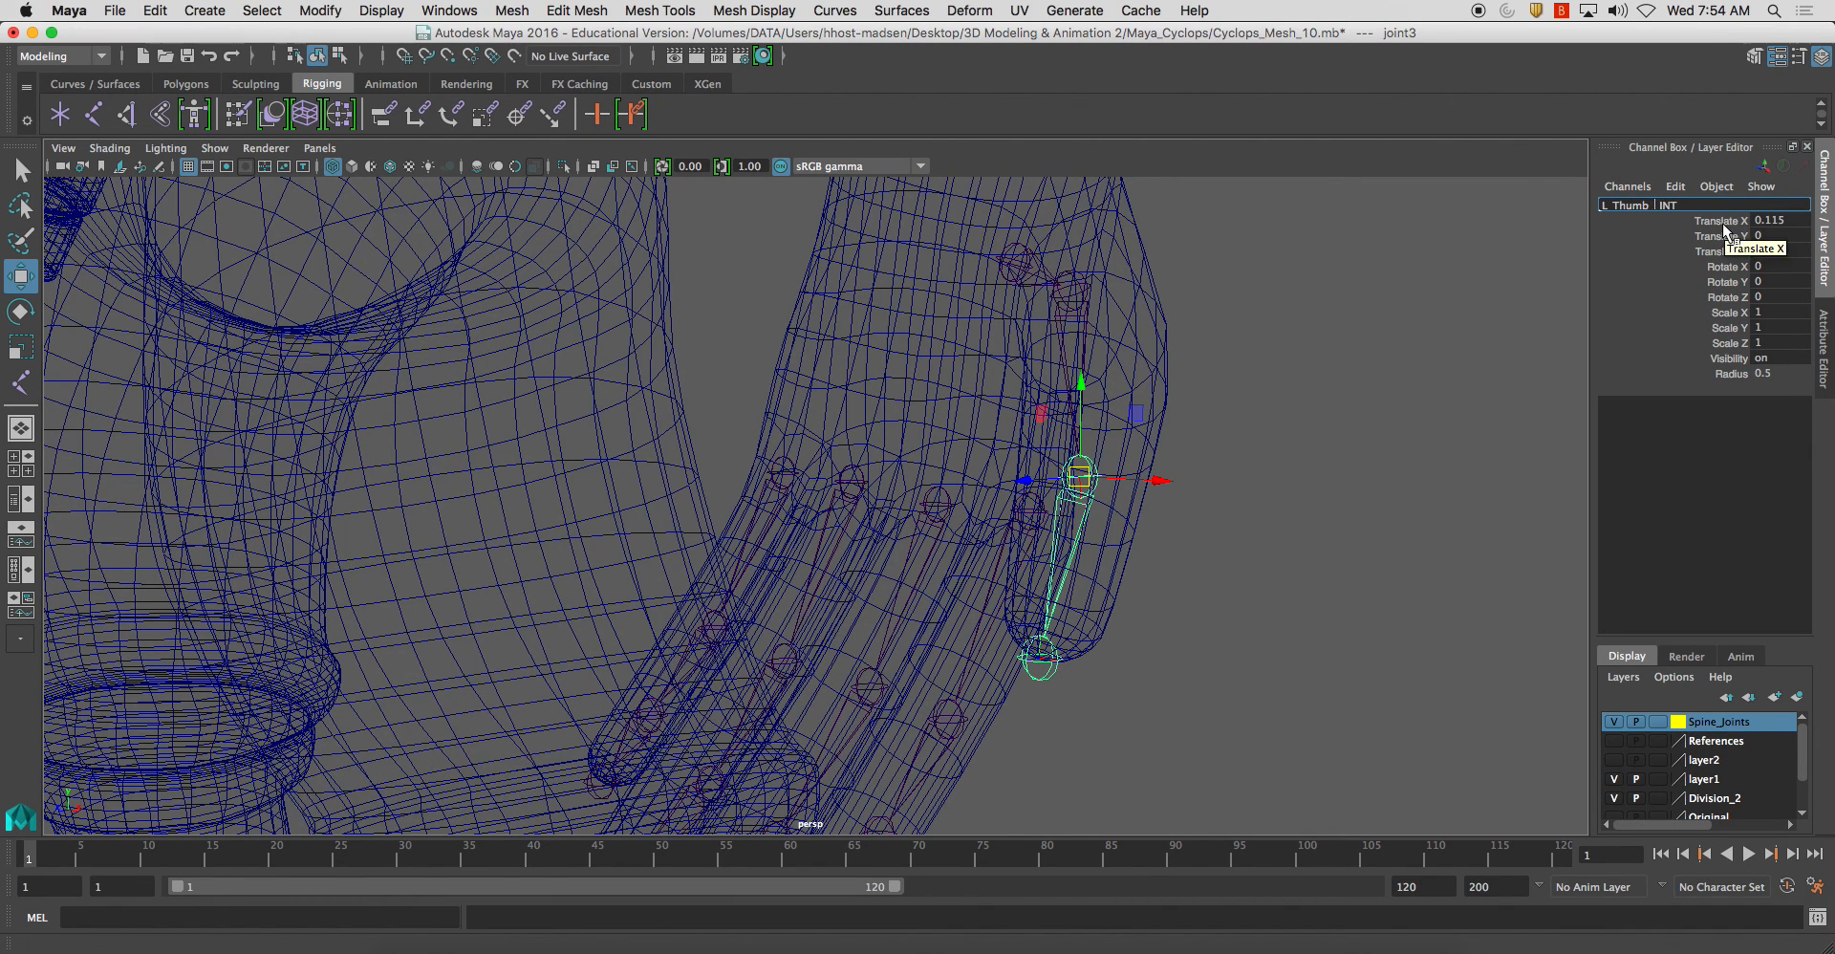
{"action": "key", "text": "BackSpace"}
{"action": "type", "text": "3"}
{"action": "key", "text": "Return"}
Rename the end joint at the thumb's tip as L_Thumb_4_JNT
{"action": "left_click", "coordinate": [1041, 671]}
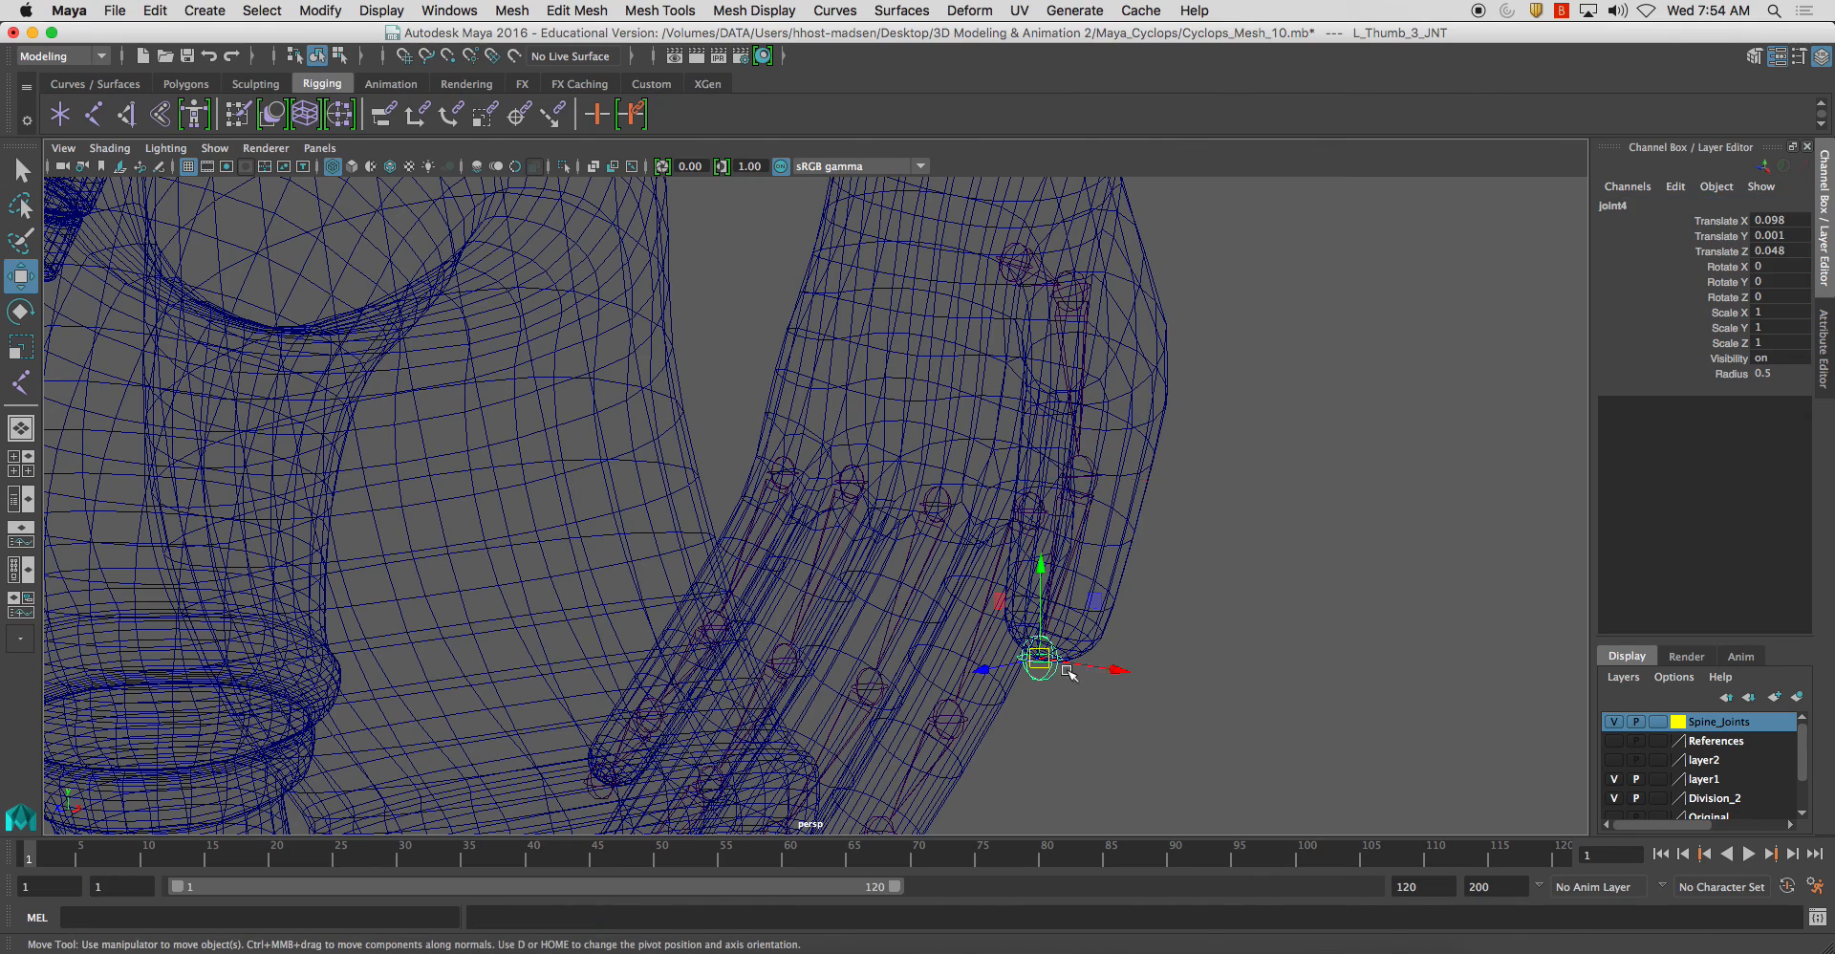
{"action": "left_click", "coordinate": [1647, 205]}
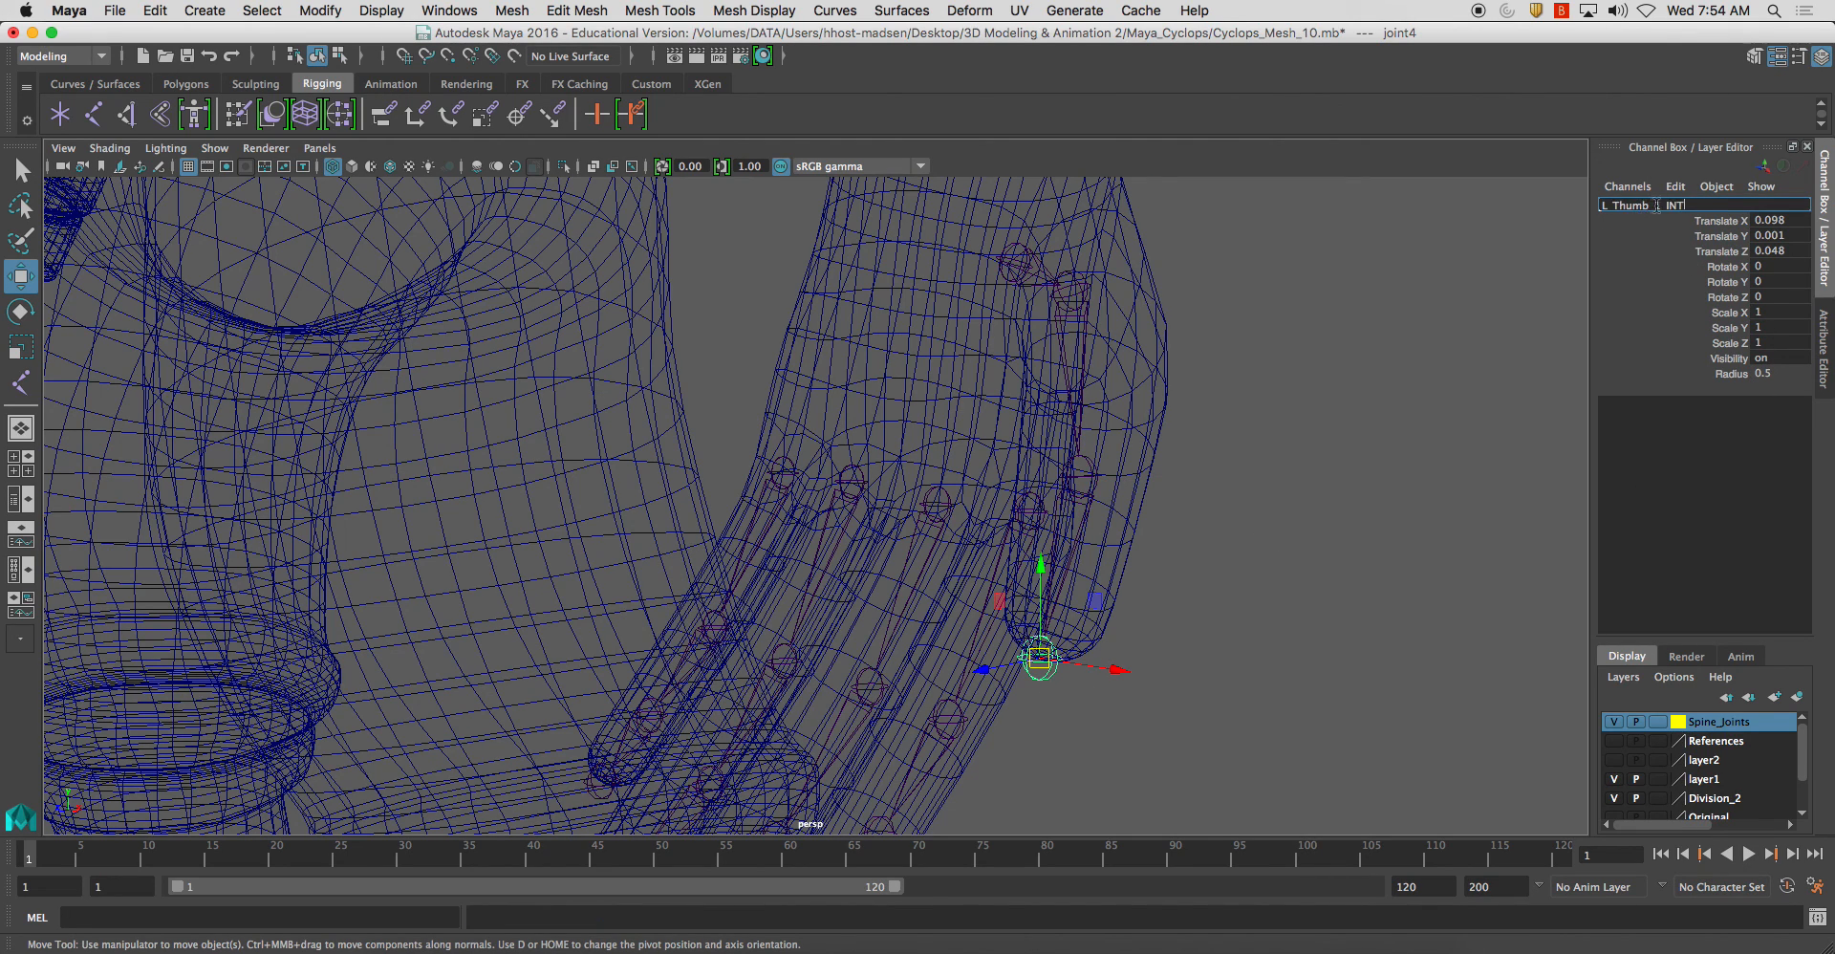
{"action": "type", "text": "4_"}
{"action": "key", "text": "Return"}
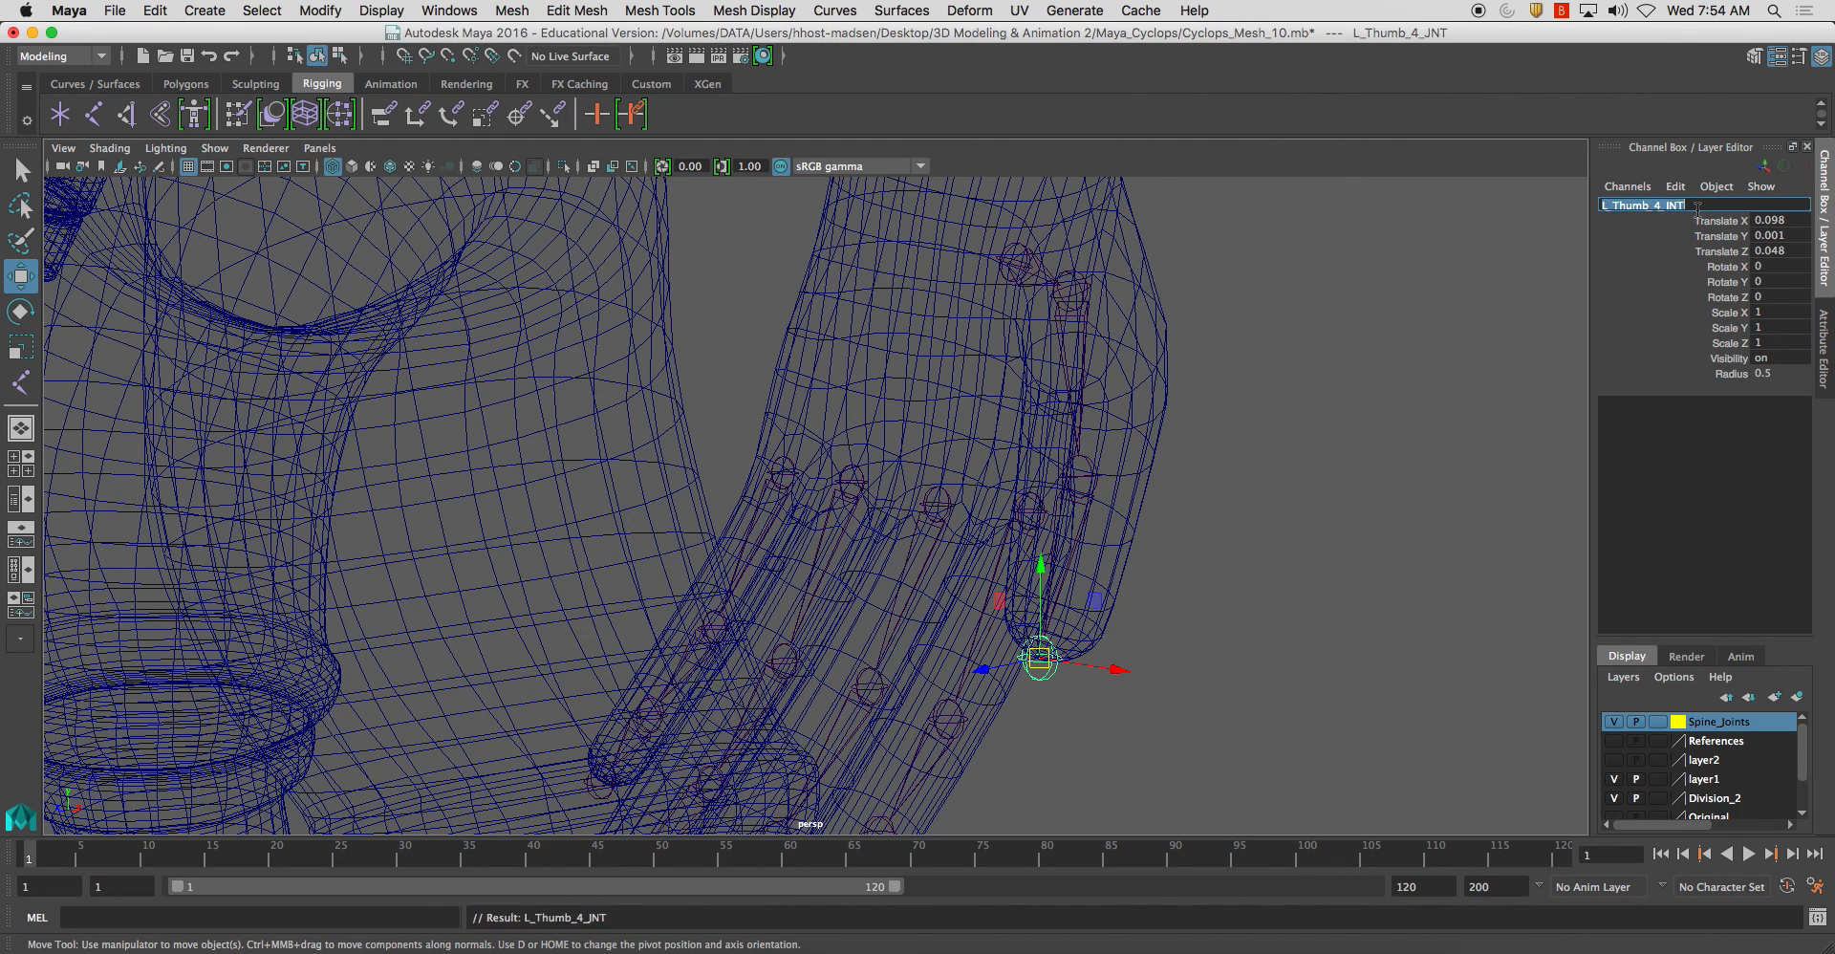
Parent the root joints of the left hand's four finger chains and thumb chain to the left wrist joint
{"action": "left_click_drag", "start_coordinate": [1261, 352], "coordinate": [1135, 316], "text": "alt"}
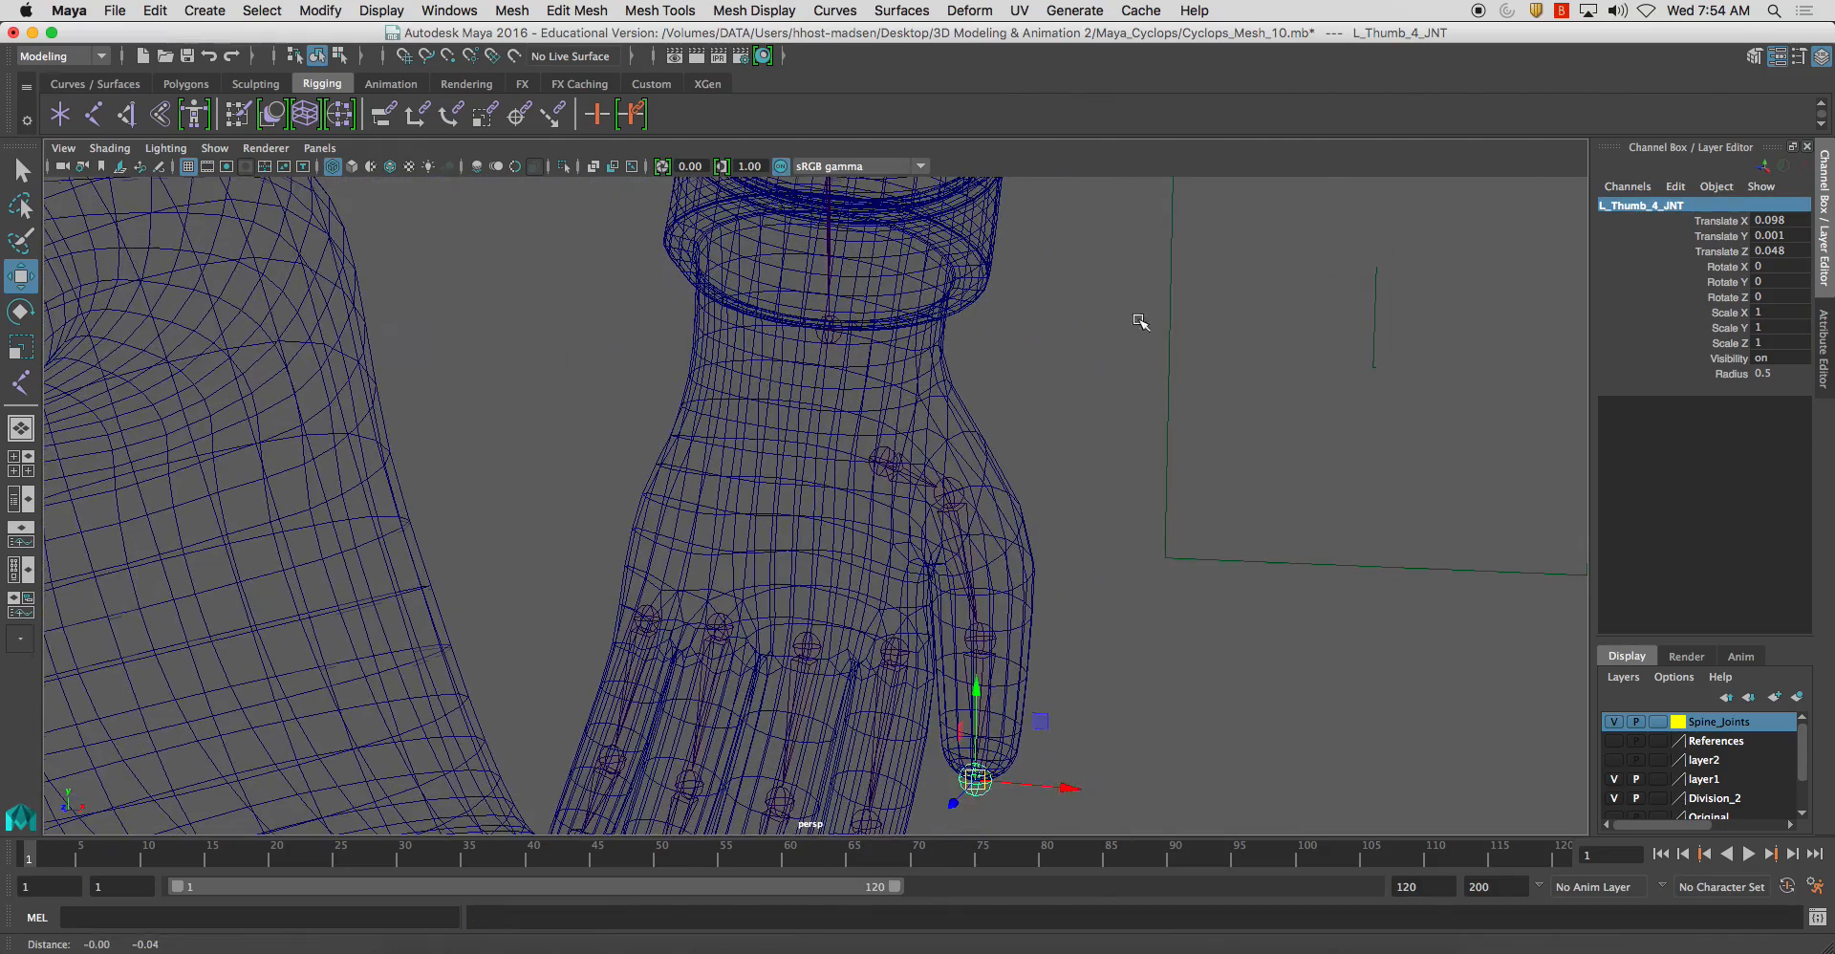
{"action": "left_click", "coordinate": [670, 618]}
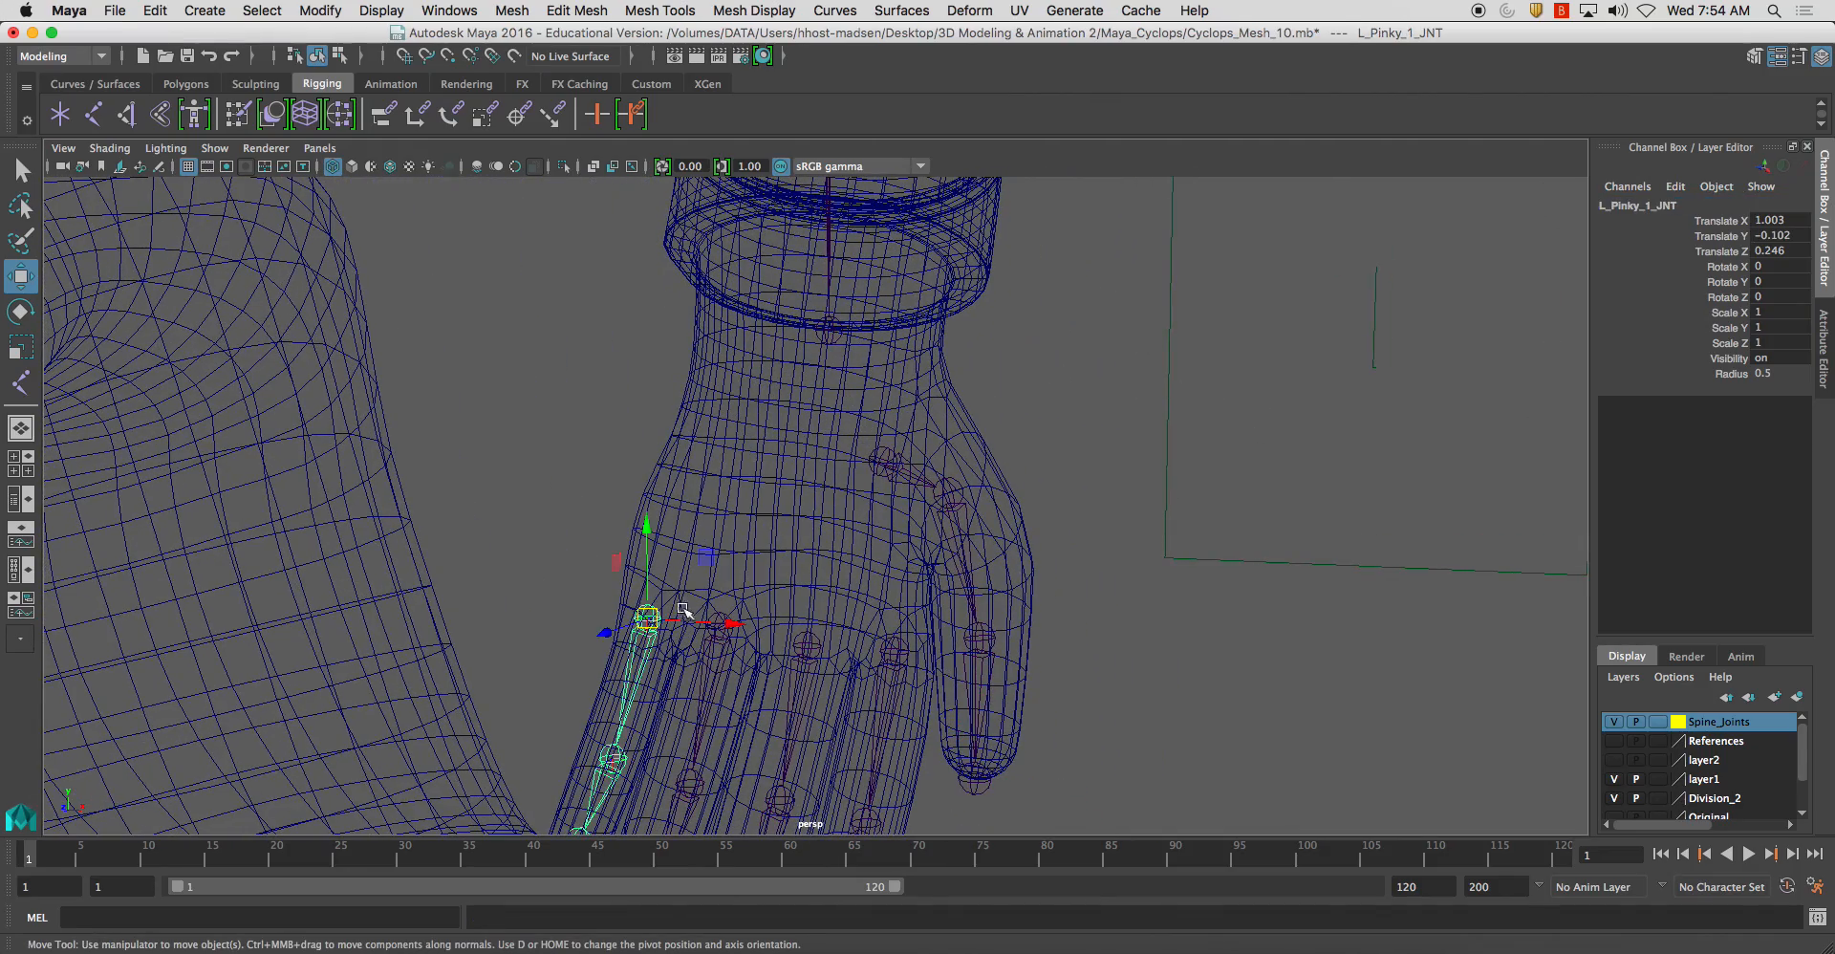
{"action": "left_click", "coordinate": [718, 626]}
{"action": "left_click", "coordinate": [807, 646]}
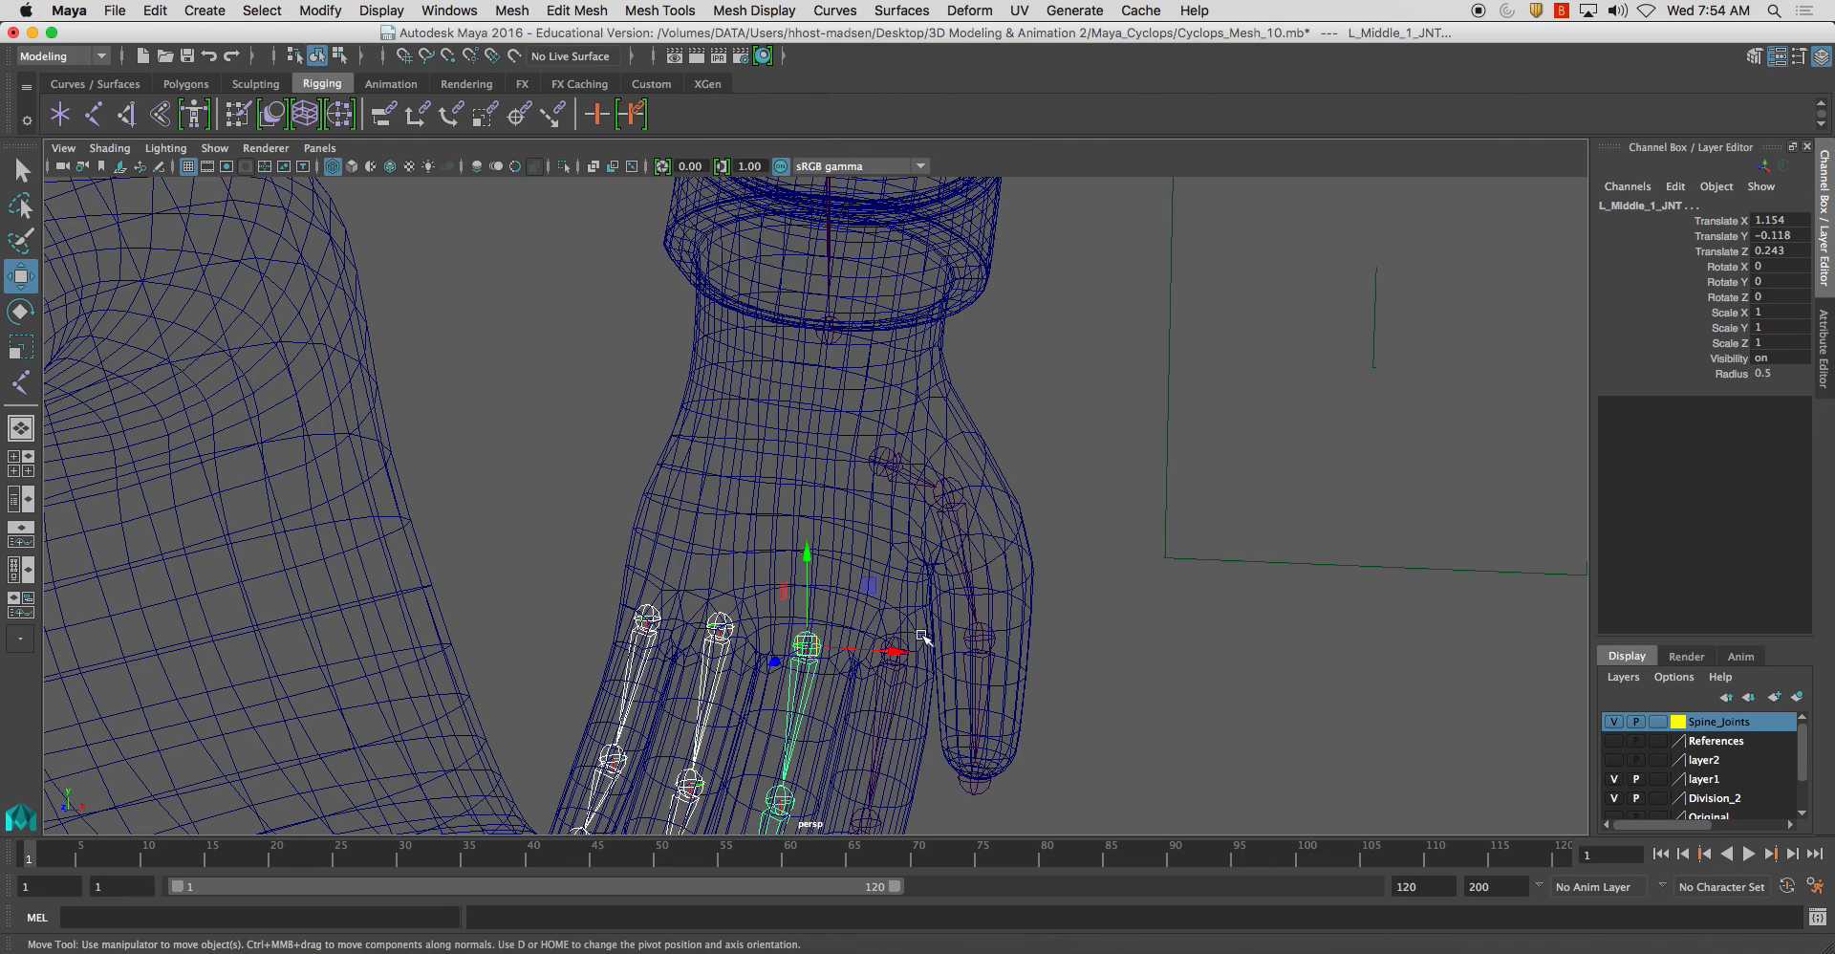
{"action": "left_click", "coordinate": [894, 652]}
{"action": "left_click", "coordinate": [881, 463]}
{"action": "left_click", "coordinate": [821, 344], "text": "shift"}
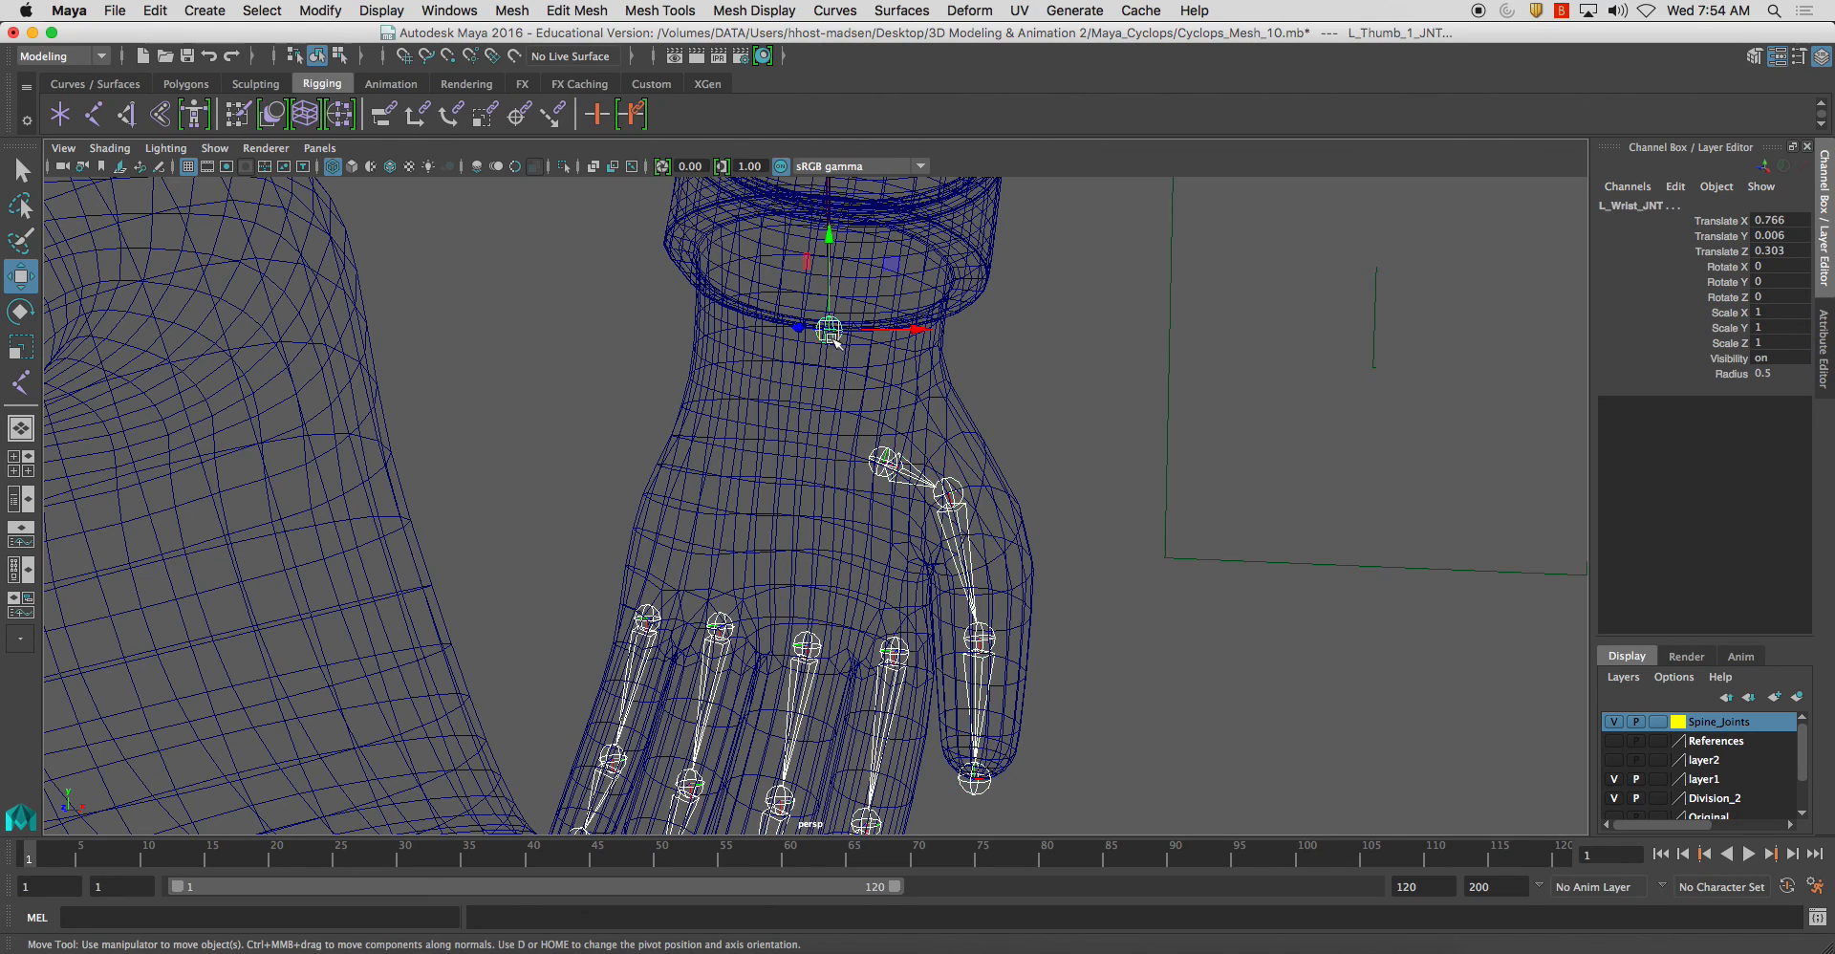
{"action": "key", "text": "p"}
Mirror the left arm's joint chain from the clavicle across YZ with the Behavior function, replacing L with R in the joint names
{"action": "right_click_drag", "start_coordinate": [857, 409], "coordinate": [686, 485], "text": "alt"}
{"action": "middle_click_drag", "start_coordinate": [686, 486], "coordinate": [684, 380], "text": "alt"}
{"action": "right_click_drag", "start_coordinate": [684, 380], "coordinate": [630, 333], "text": "alt"}
{"action": "middle_click_drag", "start_coordinate": [772, 363], "coordinate": [802, 583], "text": "alt"}
{"action": "right_click_drag", "start_coordinate": [803, 583], "coordinate": [717, 459], "text": "alt"}
{"action": "left_click_drag", "start_coordinate": [723, 359], "coordinate": [743, 378], "text": "alt"}
{"action": "middle_click_drag", "start_coordinate": [765, 411], "coordinate": [812, 339], "text": "alt"}
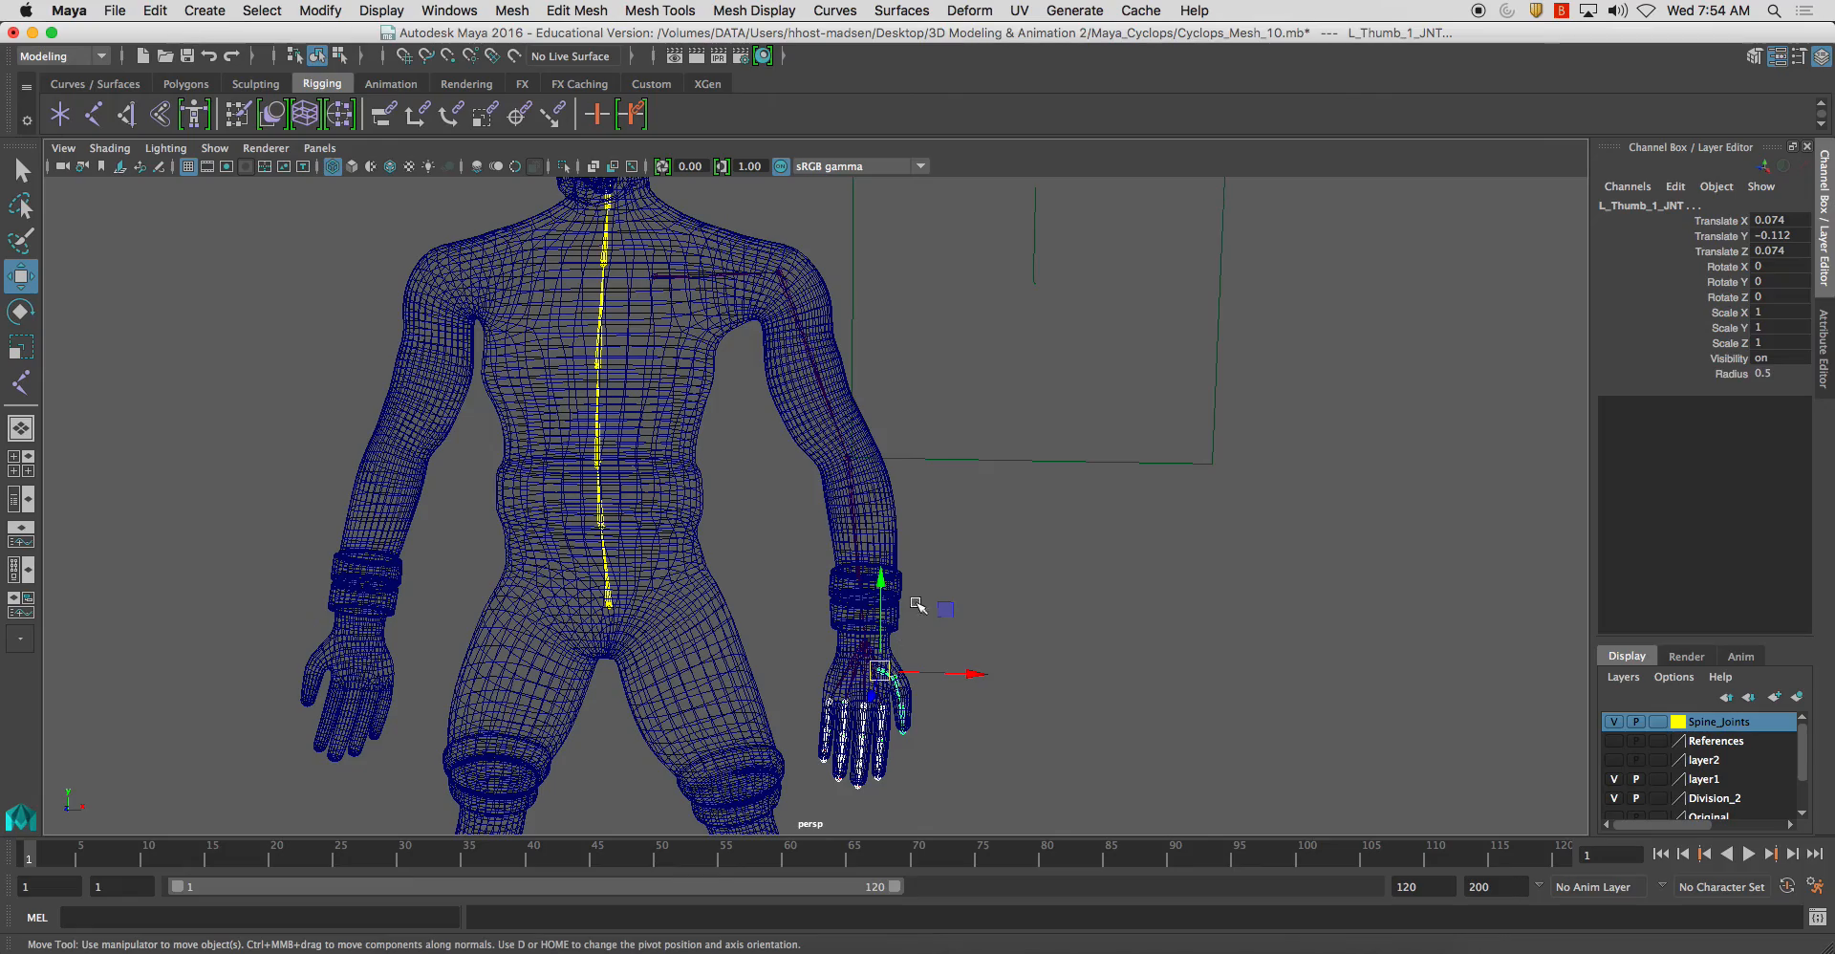
{"action": "left_click", "coordinate": [654, 276]}
{"action": "middle_click_drag", "start_coordinate": [690, 275], "coordinate": [762, 329], "text": "alt"}
{"action": "right_click_drag", "start_coordinate": [762, 329], "coordinate": [959, 316], "text": "alt"}
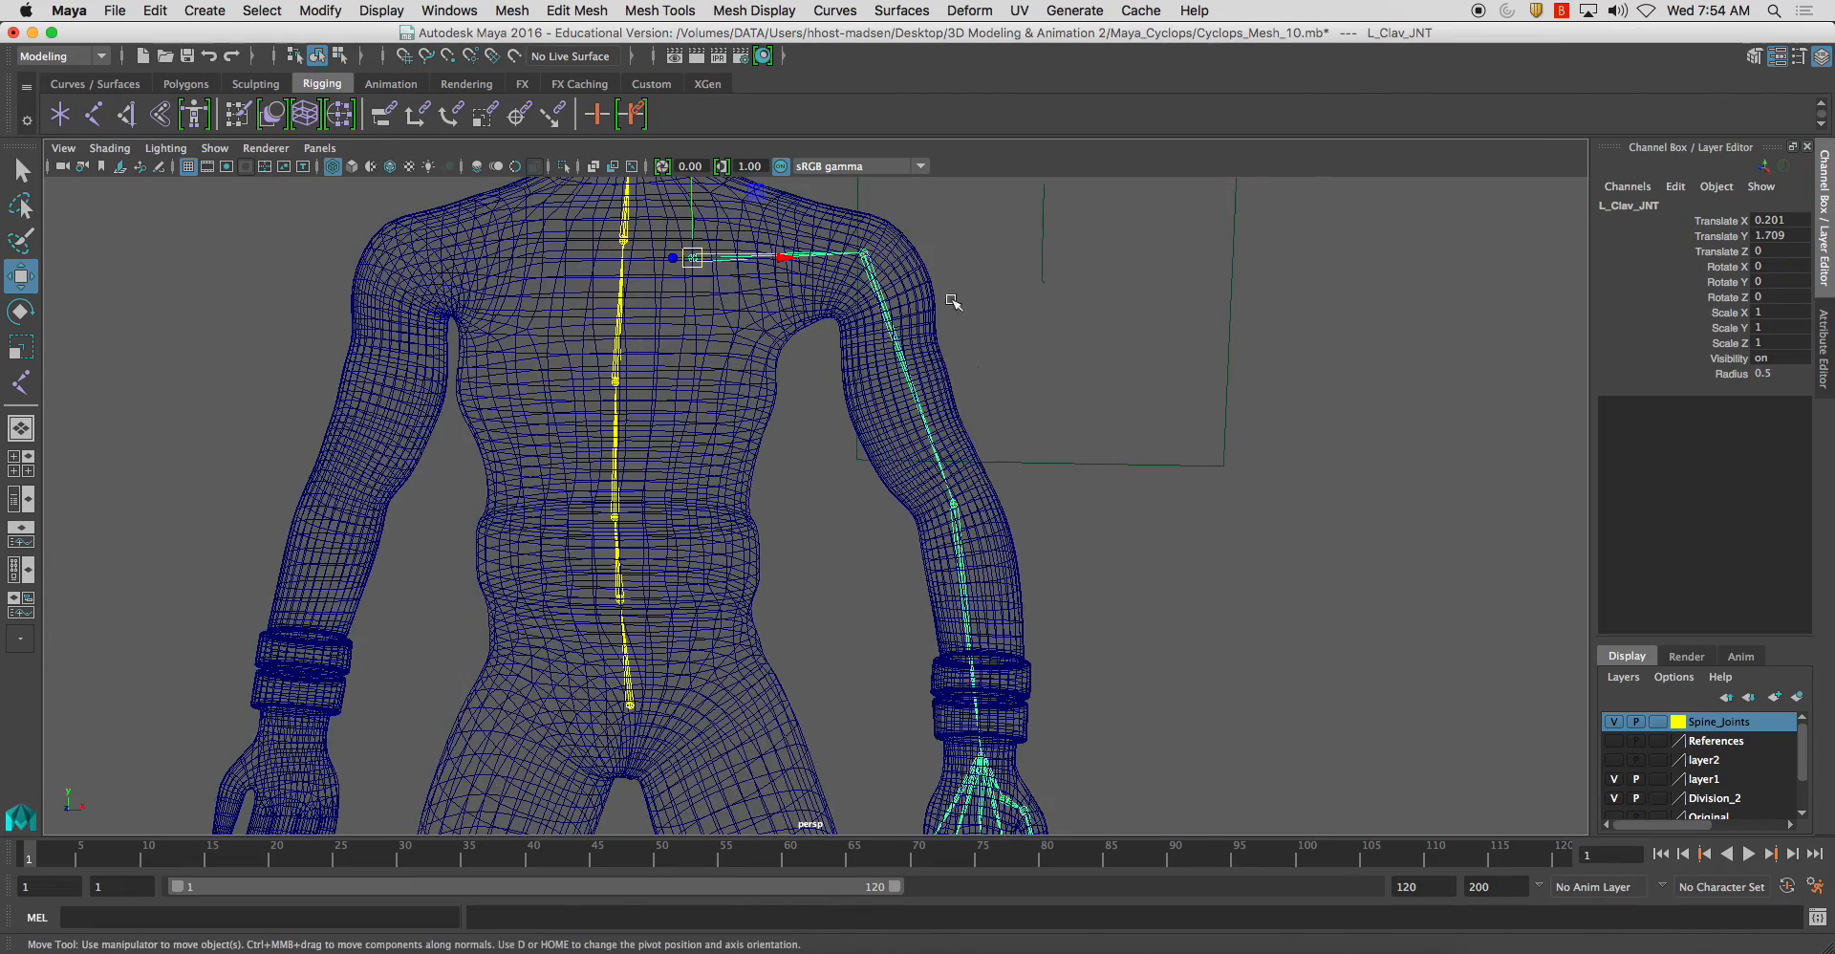
{"action": "middle_click_drag", "start_coordinate": [707, 256], "coordinate": [777, 278], "text": "alt"}
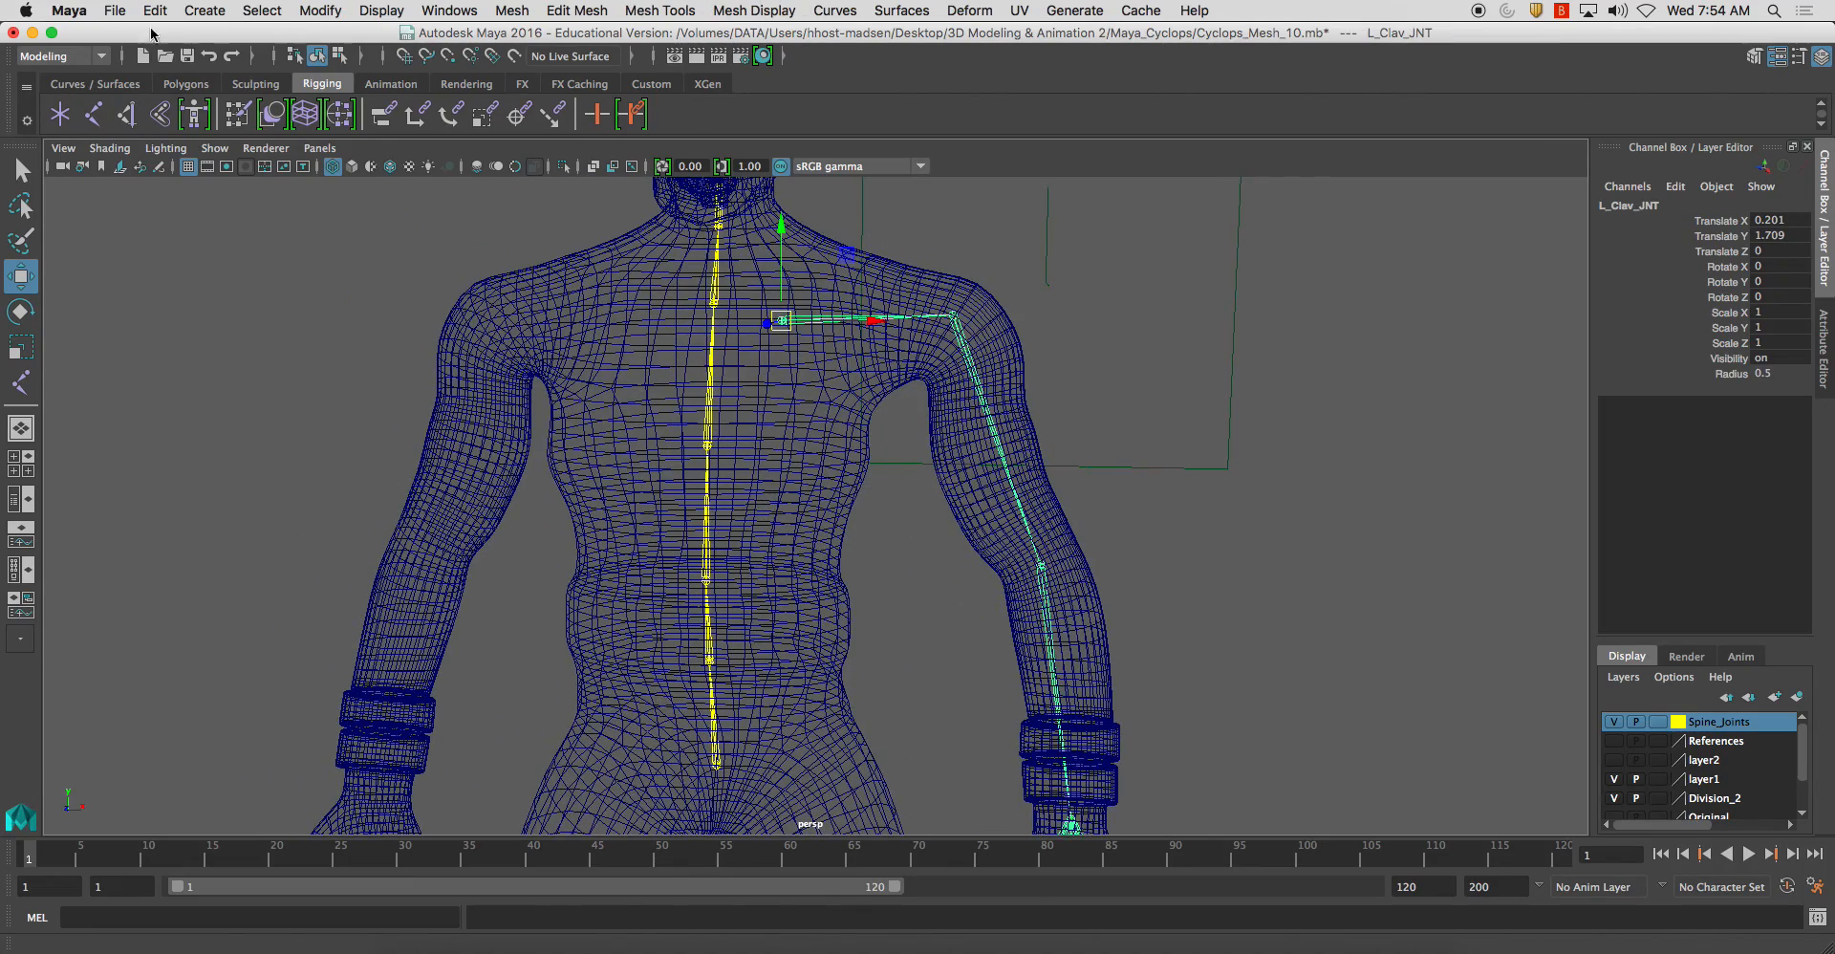
{"action": "left_click", "coordinate": [83, 50]}
{"action": "left_click", "coordinate": [67, 82]}
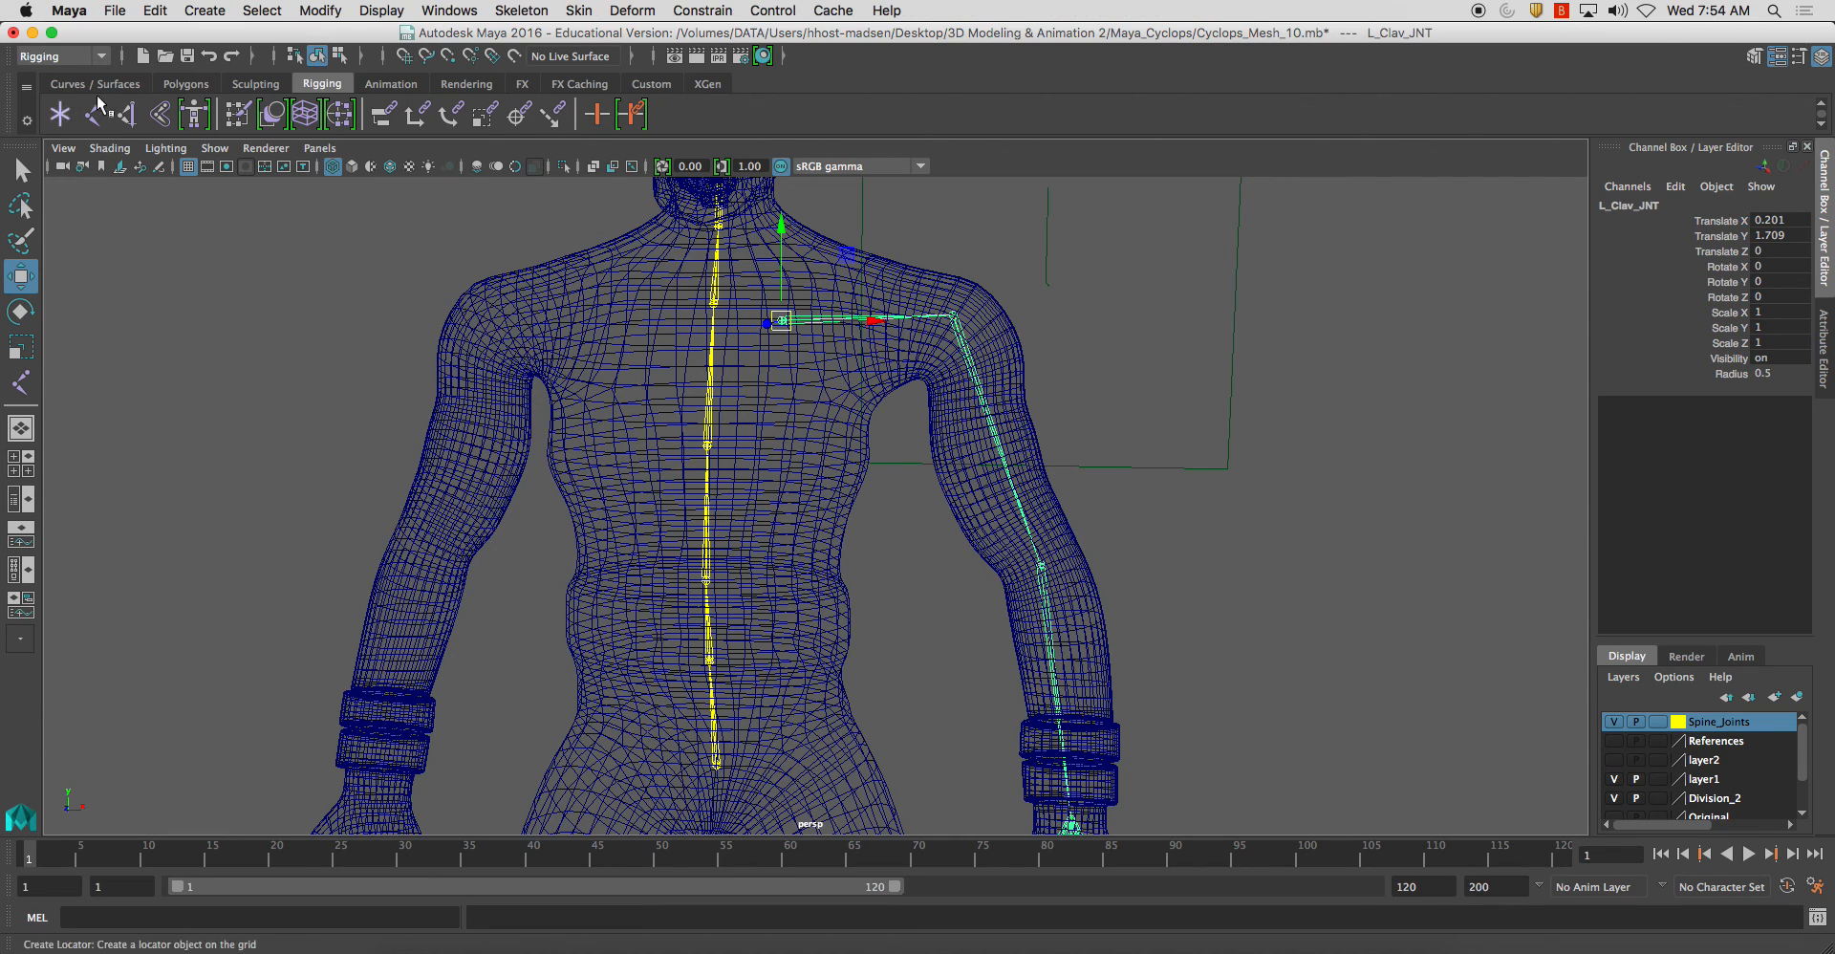
{"action": "left_click", "coordinate": [523, 10]}
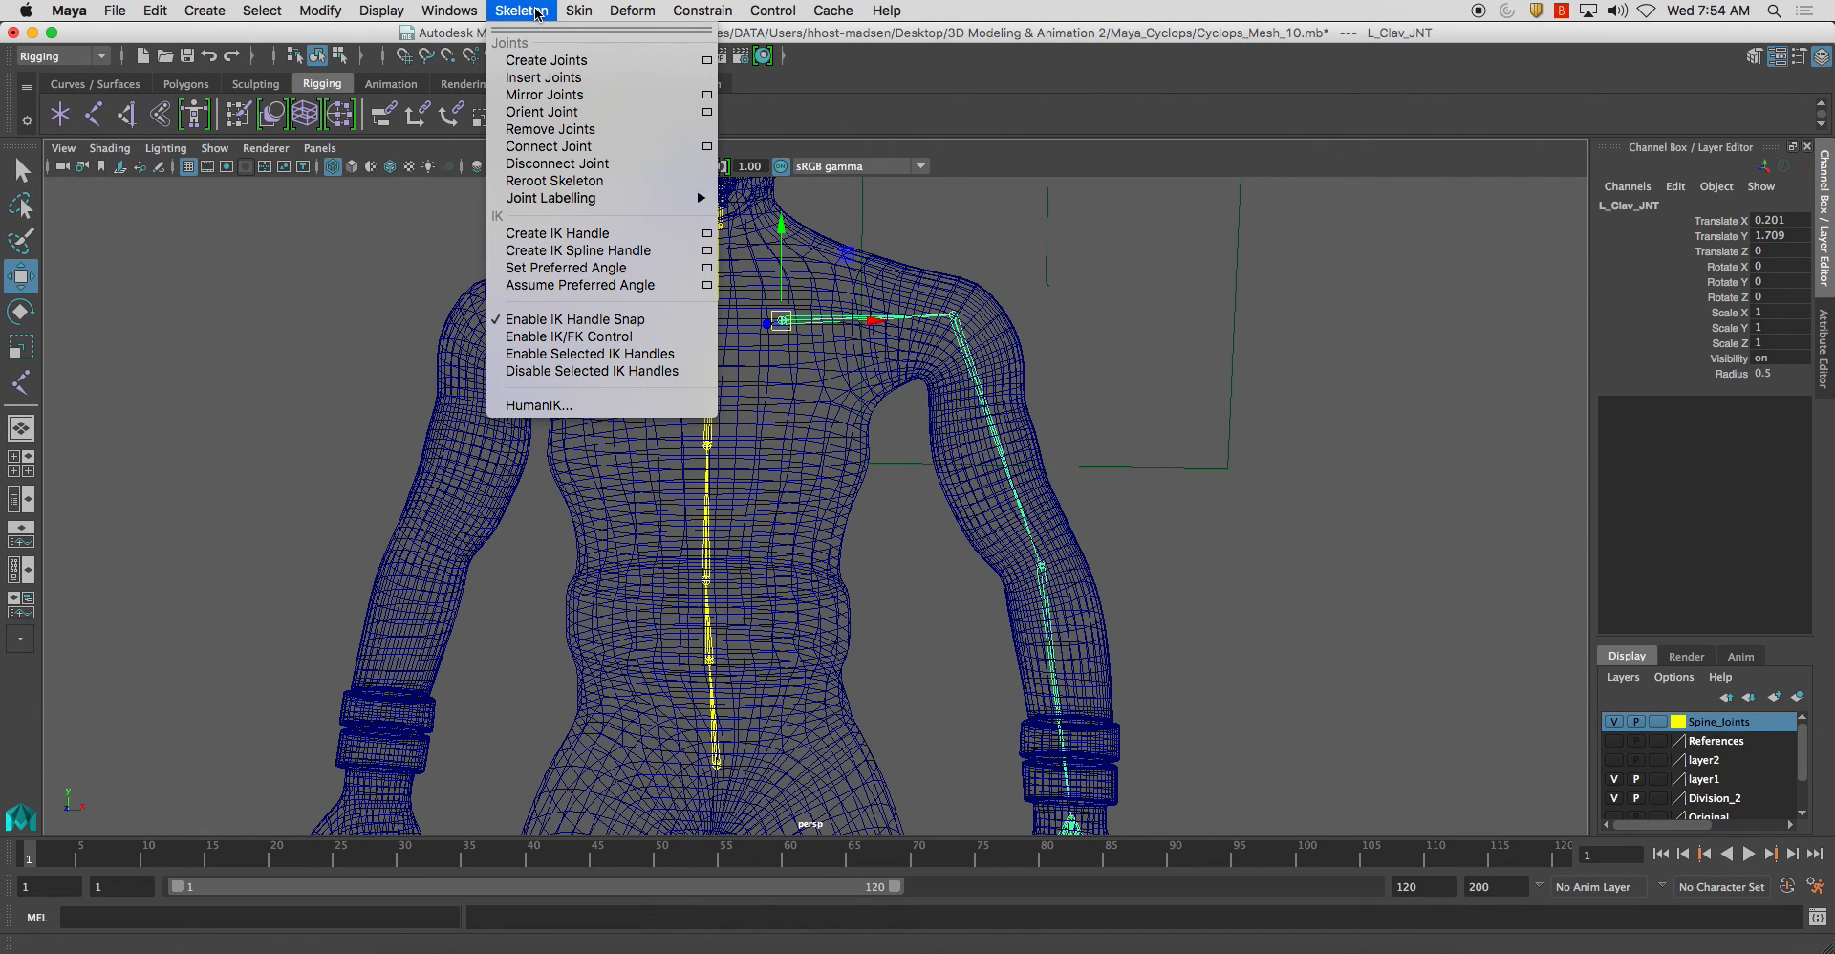
{"action": "left_click", "coordinate": [707, 96]}
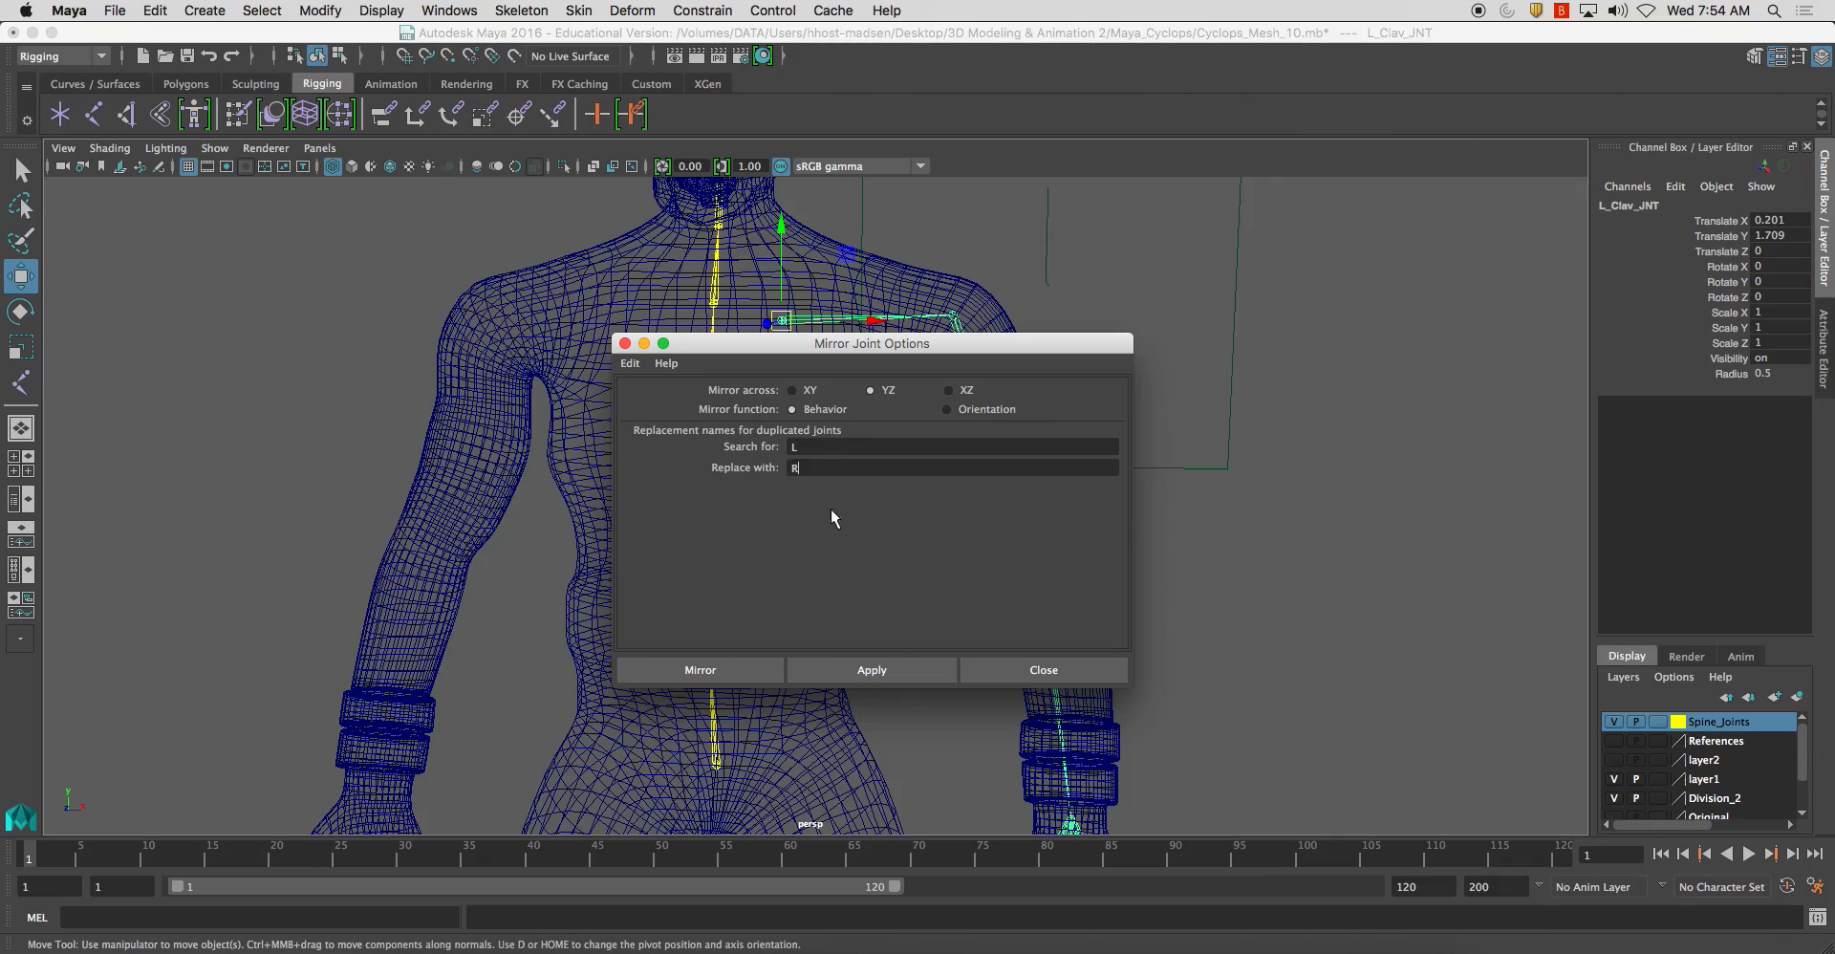
{"action": "left_click", "coordinate": [782, 673]}
Examine from several angles how the mirrored right arm and hand joints sit inside the character mesh
{"action": "left_click_drag", "start_coordinate": [908, 569], "coordinate": [917, 466], "text": "alt"}
{"action": "middle_click_drag", "start_coordinate": [918, 467], "coordinate": [903, 413], "text": "alt"}
{"action": "right_click_drag", "start_coordinate": [903, 414], "coordinate": [844, 414], "text": "alt"}
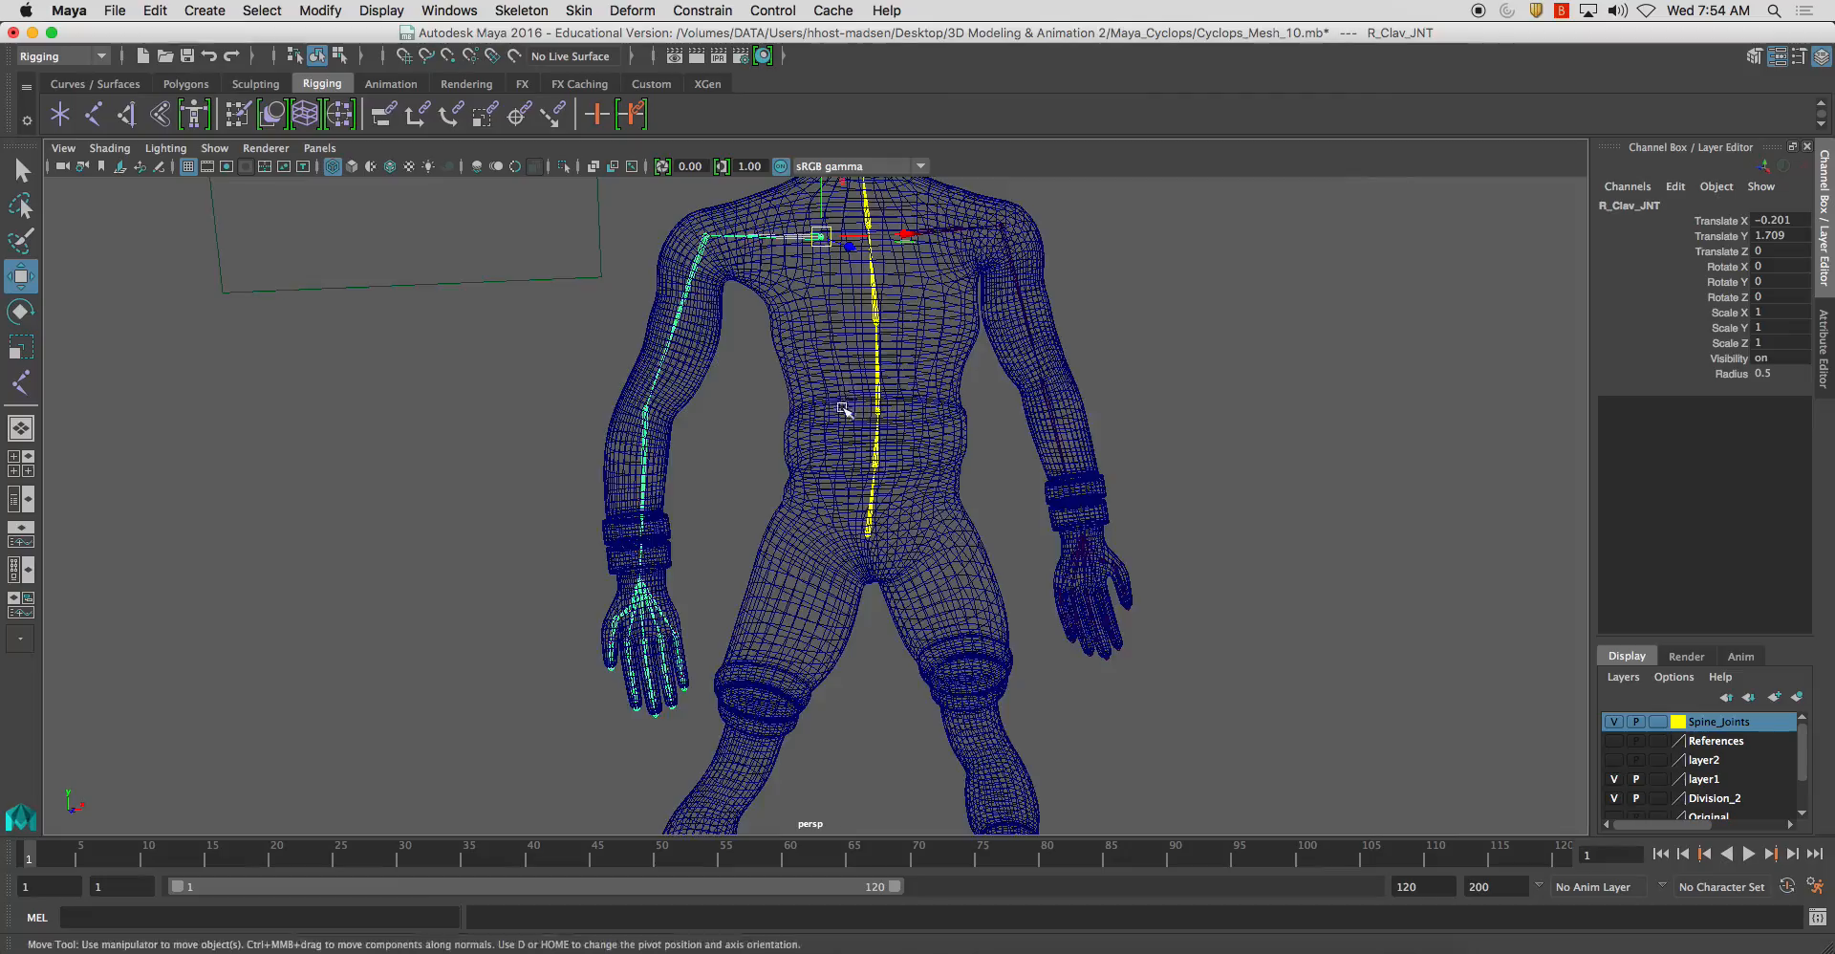
{"action": "left_click_drag", "start_coordinate": [844, 414], "coordinate": [769, 397], "text": "alt"}
{"action": "middle_click_drag", "start_coordinate": [836, 386], "coordinate": [823, 472], "text": "alt"}
{"action": "left_click_drag", "start_coordinate": [823, 472], "coordinate": [877, 389], "text": "alt"}
{"action": "middle_click_drag", "start_coordinate": [887, 416], "coordinate": [925, 361], "text": "alt"}
{"action": "left_click_drag", "start_coordinate": [925, 361], "coordinate": [877, 369], "text": "alt"}
{"action": "middle_click_drag", "start_coordinate": [877, 369], "coordinate": [727, 411], "text": "alt"}
{"action": "left_click_drag", "start_coordinate": [727, 411], "coordinate": [812, 384], "text": "alt"}
{"action": "middle_click_drag", "start_coordinate": [811, 385], "coordinate": [831, 446], "text": "alt"}
{"action": "left_click_drag", "start_coordinate": [774, 390], "coordinate": [633, 350], "text": "alt"}
Parent the left and right clavicle joints to the upper spine joint between them
{"action": "right_click_drag", "start_coordinate": [633, 350], "coordinate": [1013, 631], "text": "alt"}
{"action": "middle_click_drag", "start_coordinate": [622, 320], "coordinate": [750, 430], "text": "alt"}
{"action": "left_click", "coordinate": [799, 411], "text": "shift"}
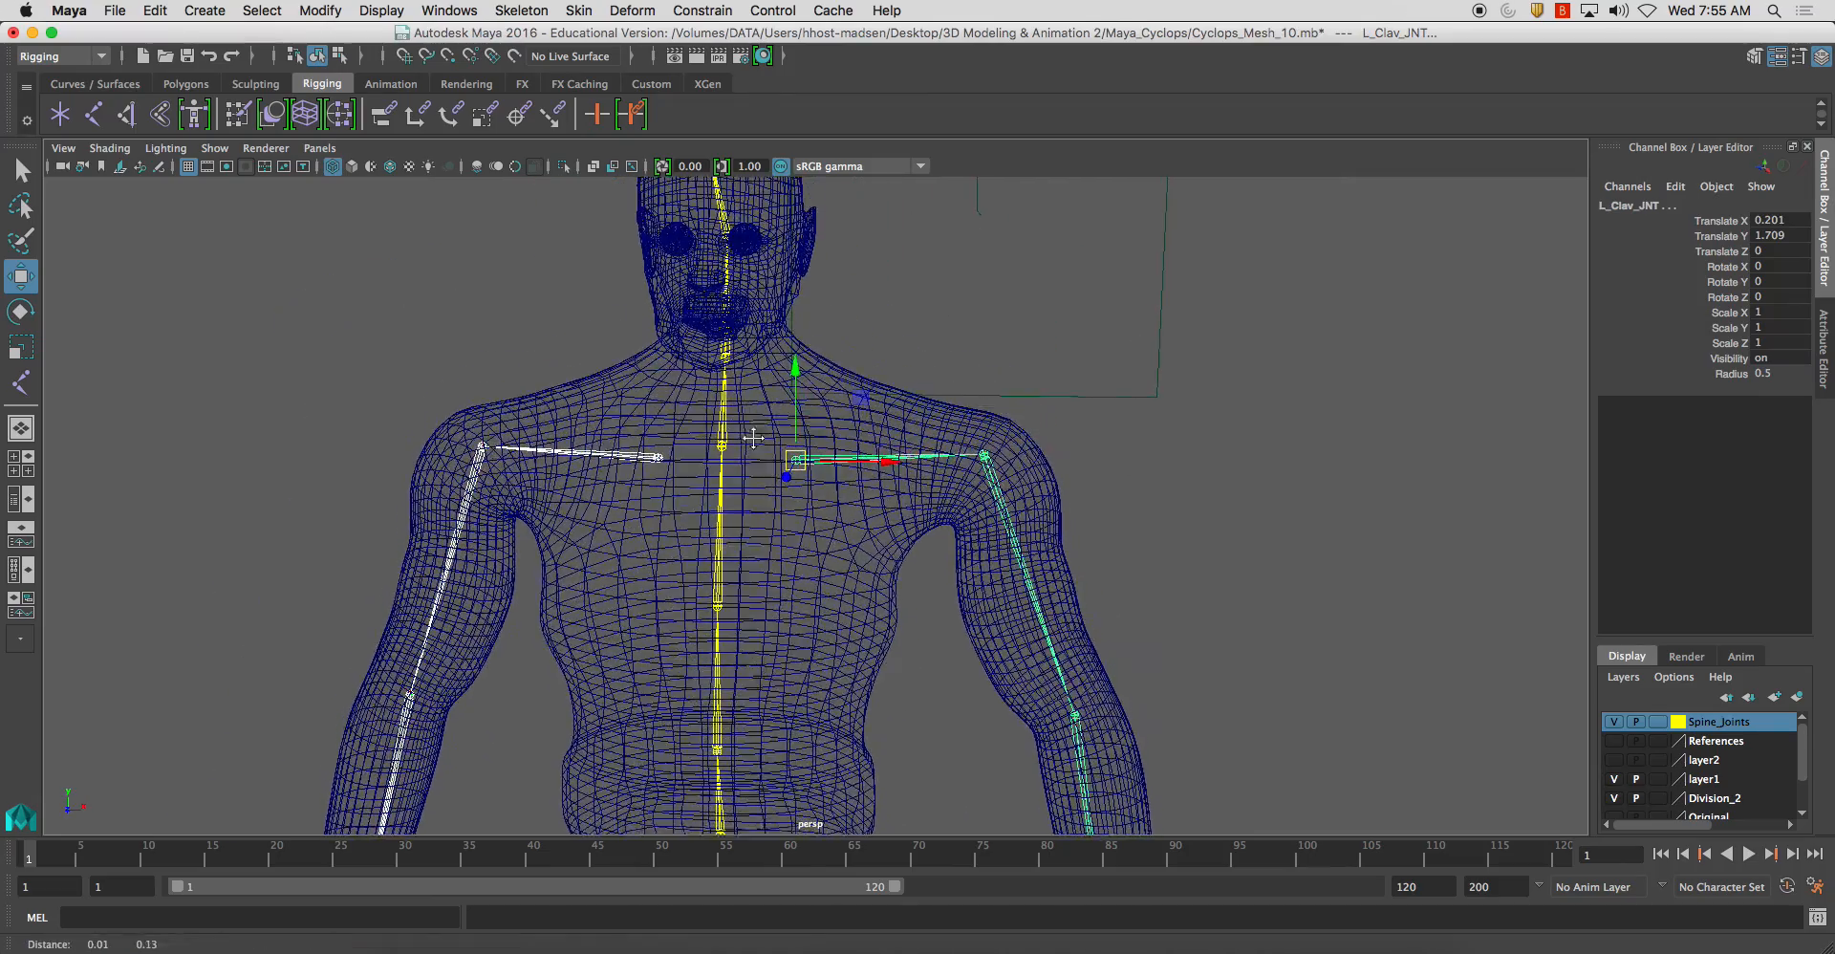
{"action": "right_click_drag", "start_coordinate": [545, 325], "coordinate": [682, 402], "text": "alt"}
{"action": "left_click", "coordinate": [674, 420]}
{"action": "key", "text": "p"}
Clear the selection and examine the connected spine, arm and hand skeleton within the whole body
{"action": "right_click_drag", "start_coordinate": [787, 442], "coordinate": [670, 430], "text": "alt"}
{"action": "left_click", "coordinate": [1142, 328]}
{"action": "right_click_drag", "start_coordinate": [1143, 373], "coordinate": [1047, 507], "text": "alt"}
{"action": "middle_click_drag", "start_coordinate": [1046, 507], "coordinate": [1013, 414], "text": "alt"}
{"action": "left_click_drag", "start_coordinate": [1012, 414], "coordinate": [1200, 369], "text": "alt"}
{"action": "middle_click_drag", "start_coordinate": [1195, 367], "coordinate": [1167, 296], "text": "alt"}
{"action": "left_click_drag", "start_coordinate": [1167, 296], "coordinate": [804, 343], "text": "alt"}
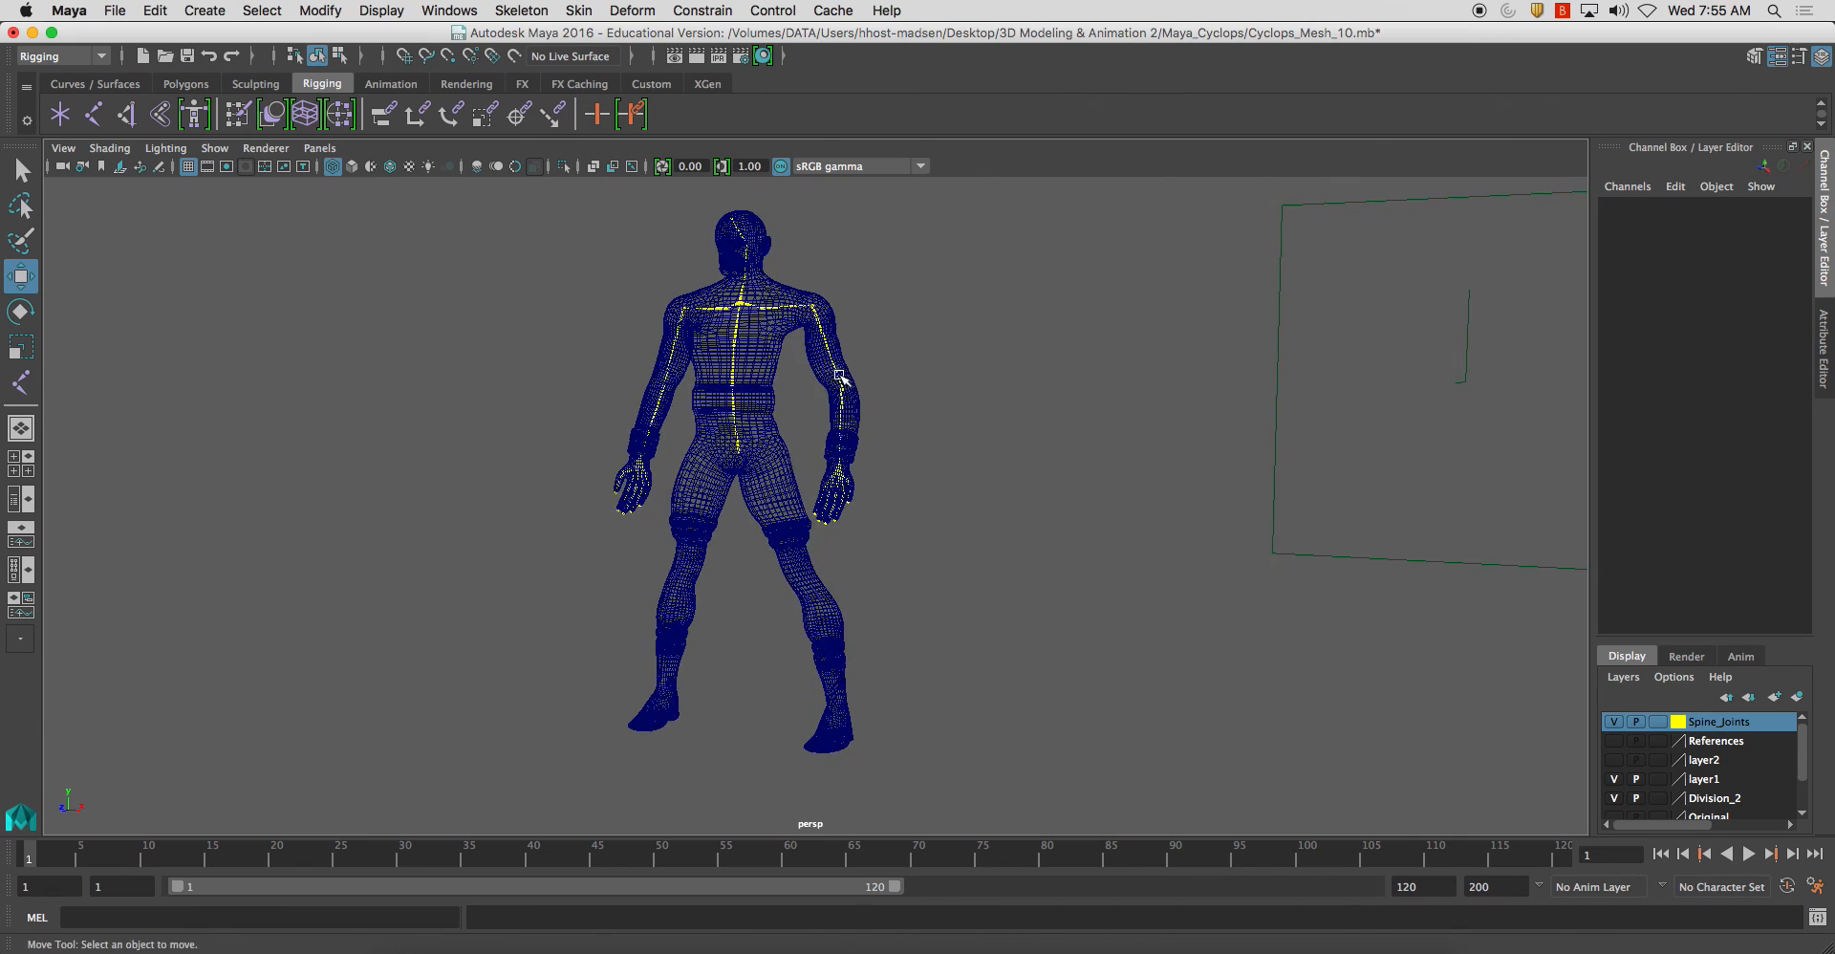